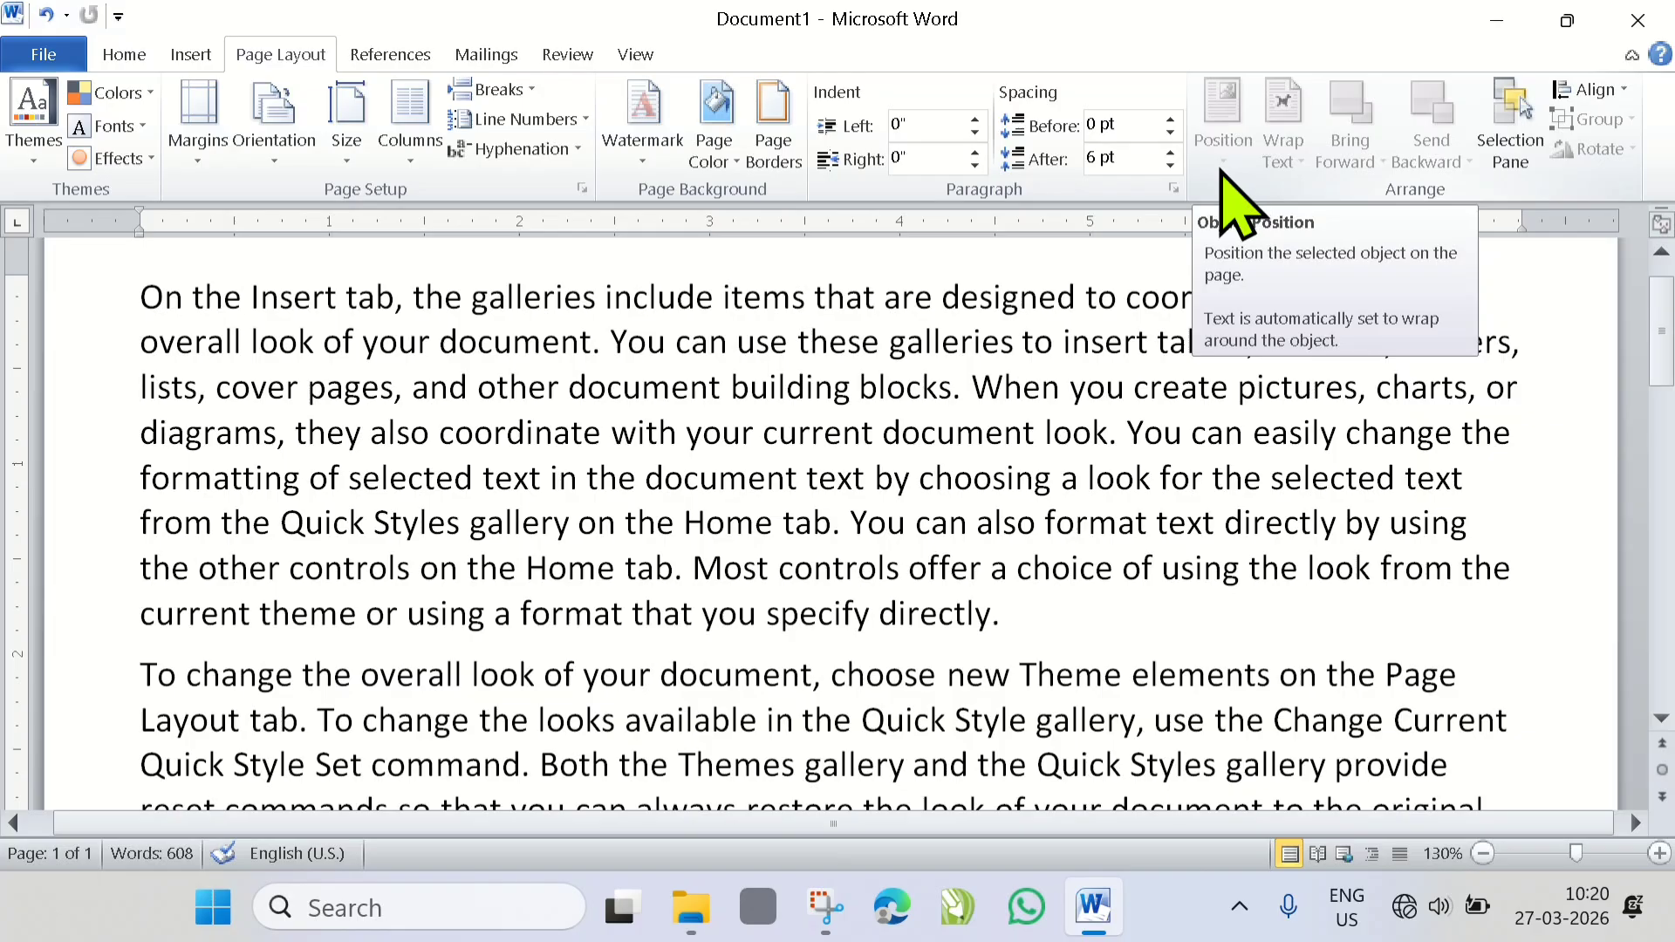
- Insert the picture file IMG-20231224-WA00331 at the start of the first paragraph
mouse_move(576, 445)
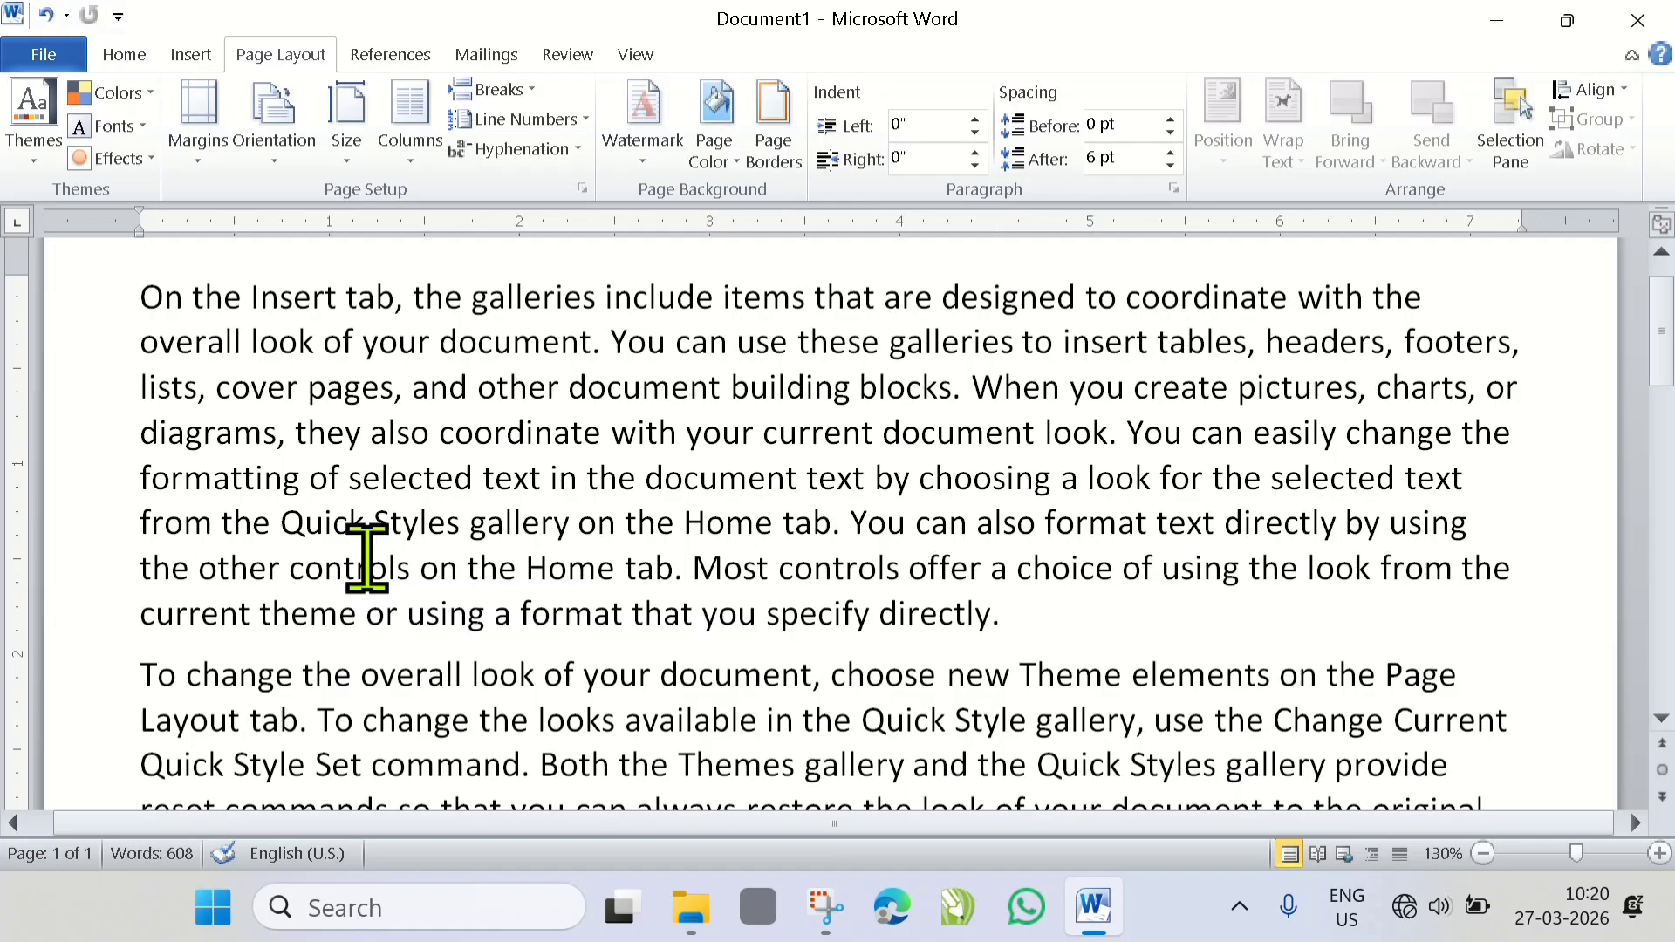
click(188, 55)
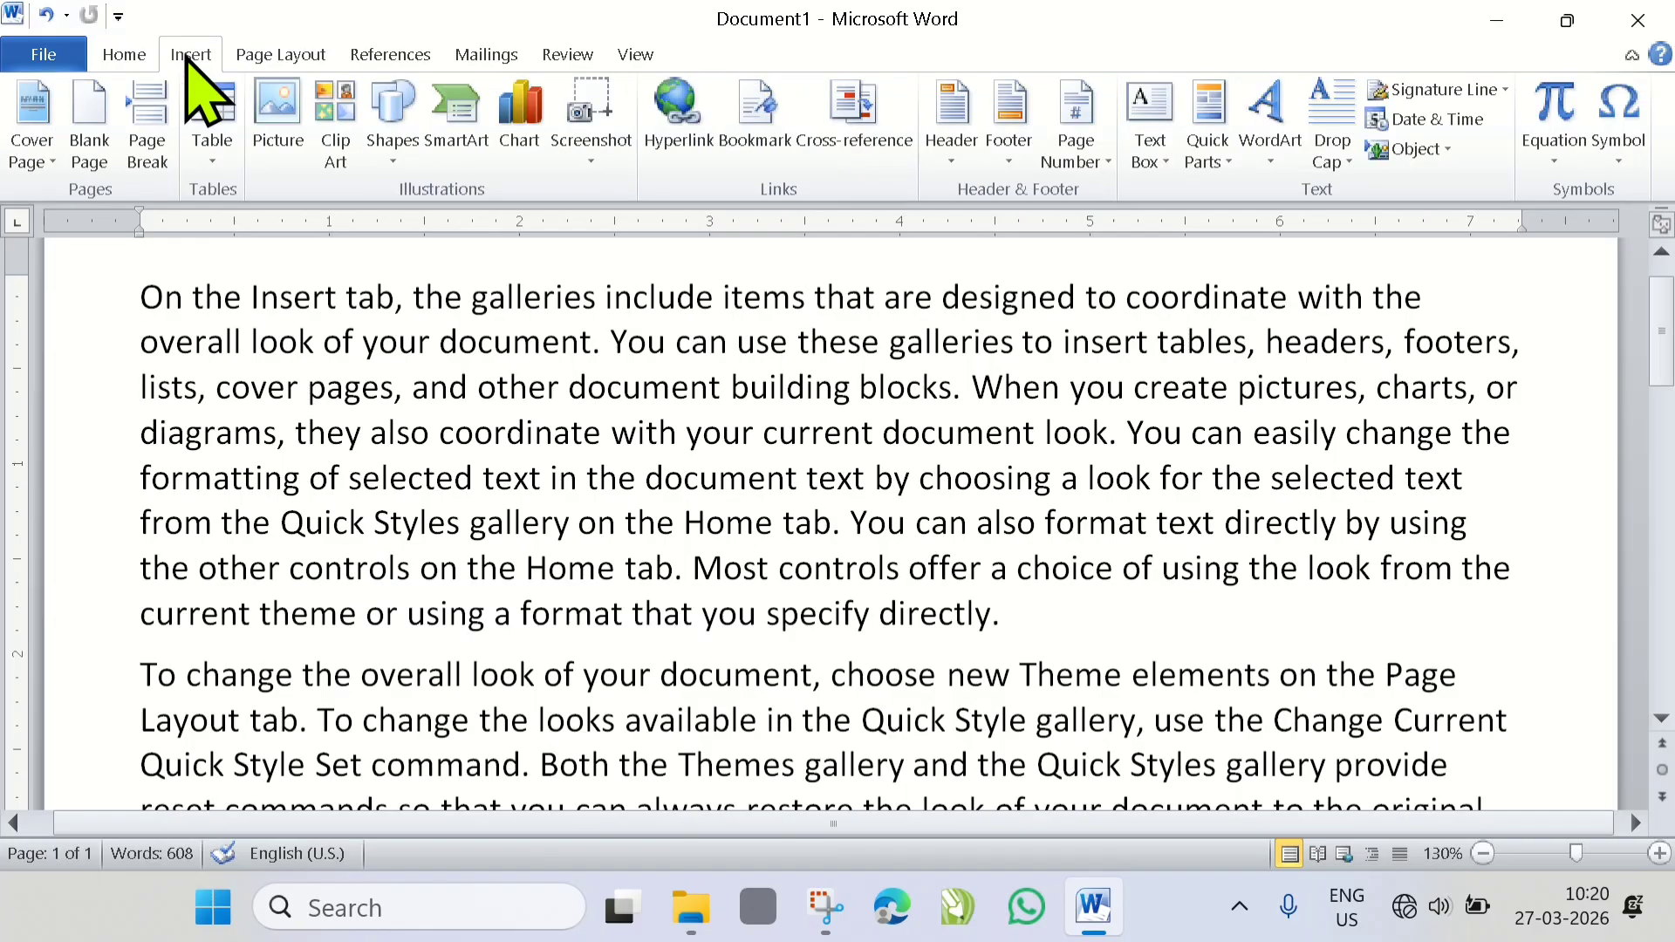
click(268, 153)
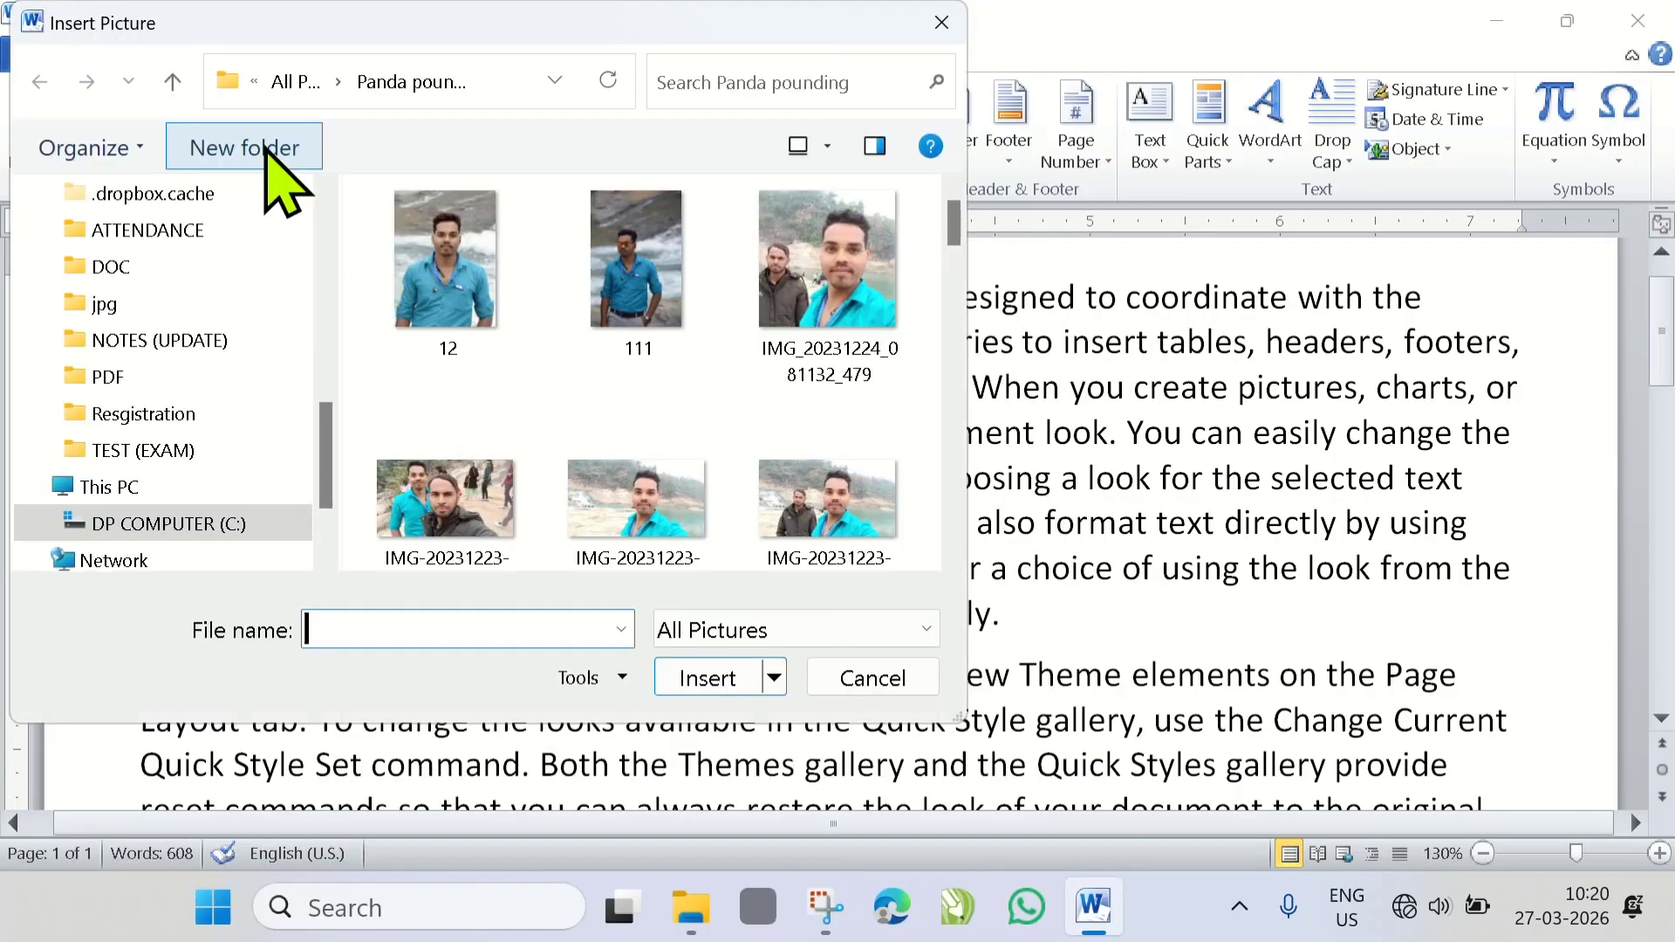
scroll(553, 411, down, 3)
scroll(536, 391, down, 10)
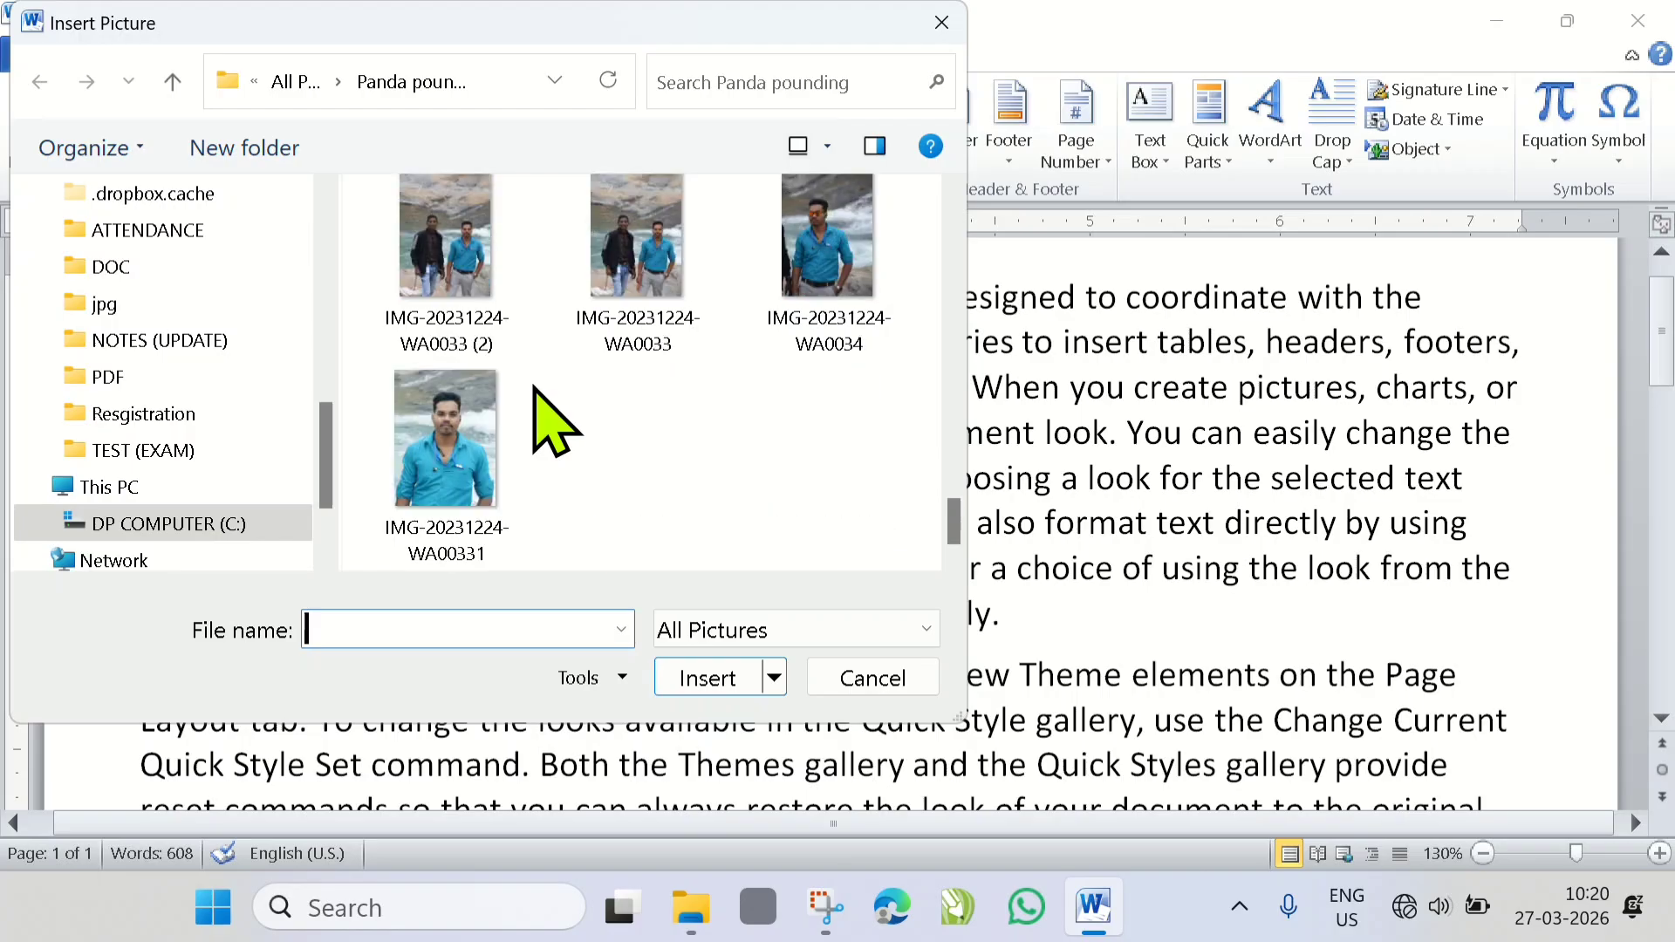
click(460, 450)
click(709, 677)
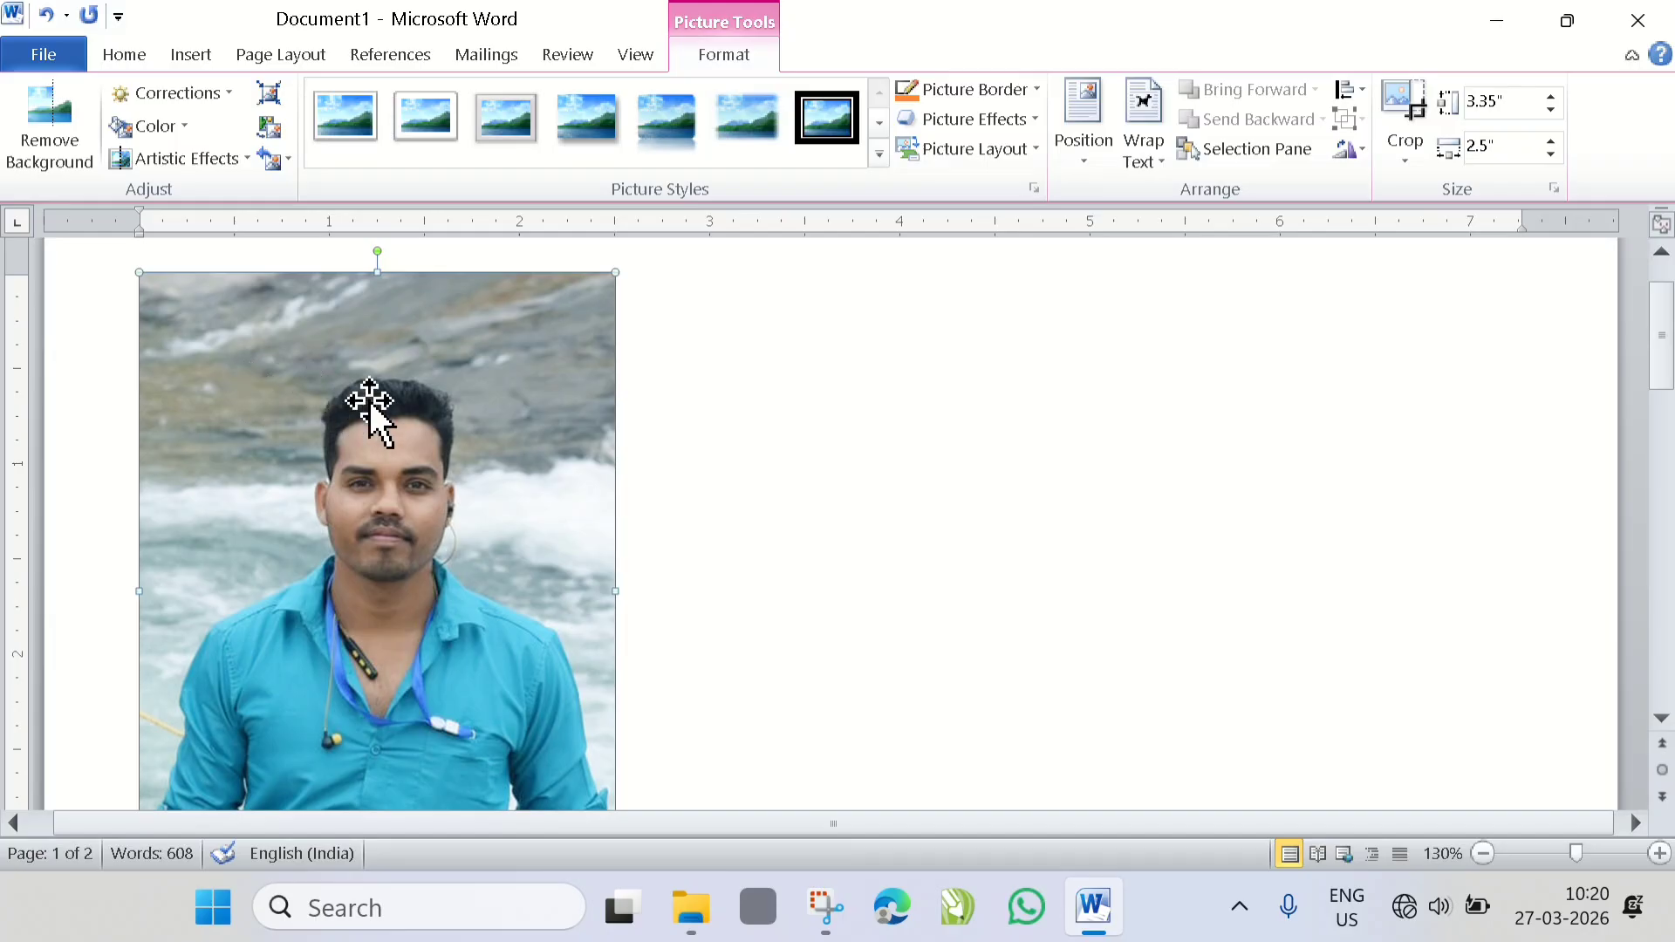
- Shrink the inserted picture to about 1.98" high by 1.48" wide
scroll(375, 411, down, 6)
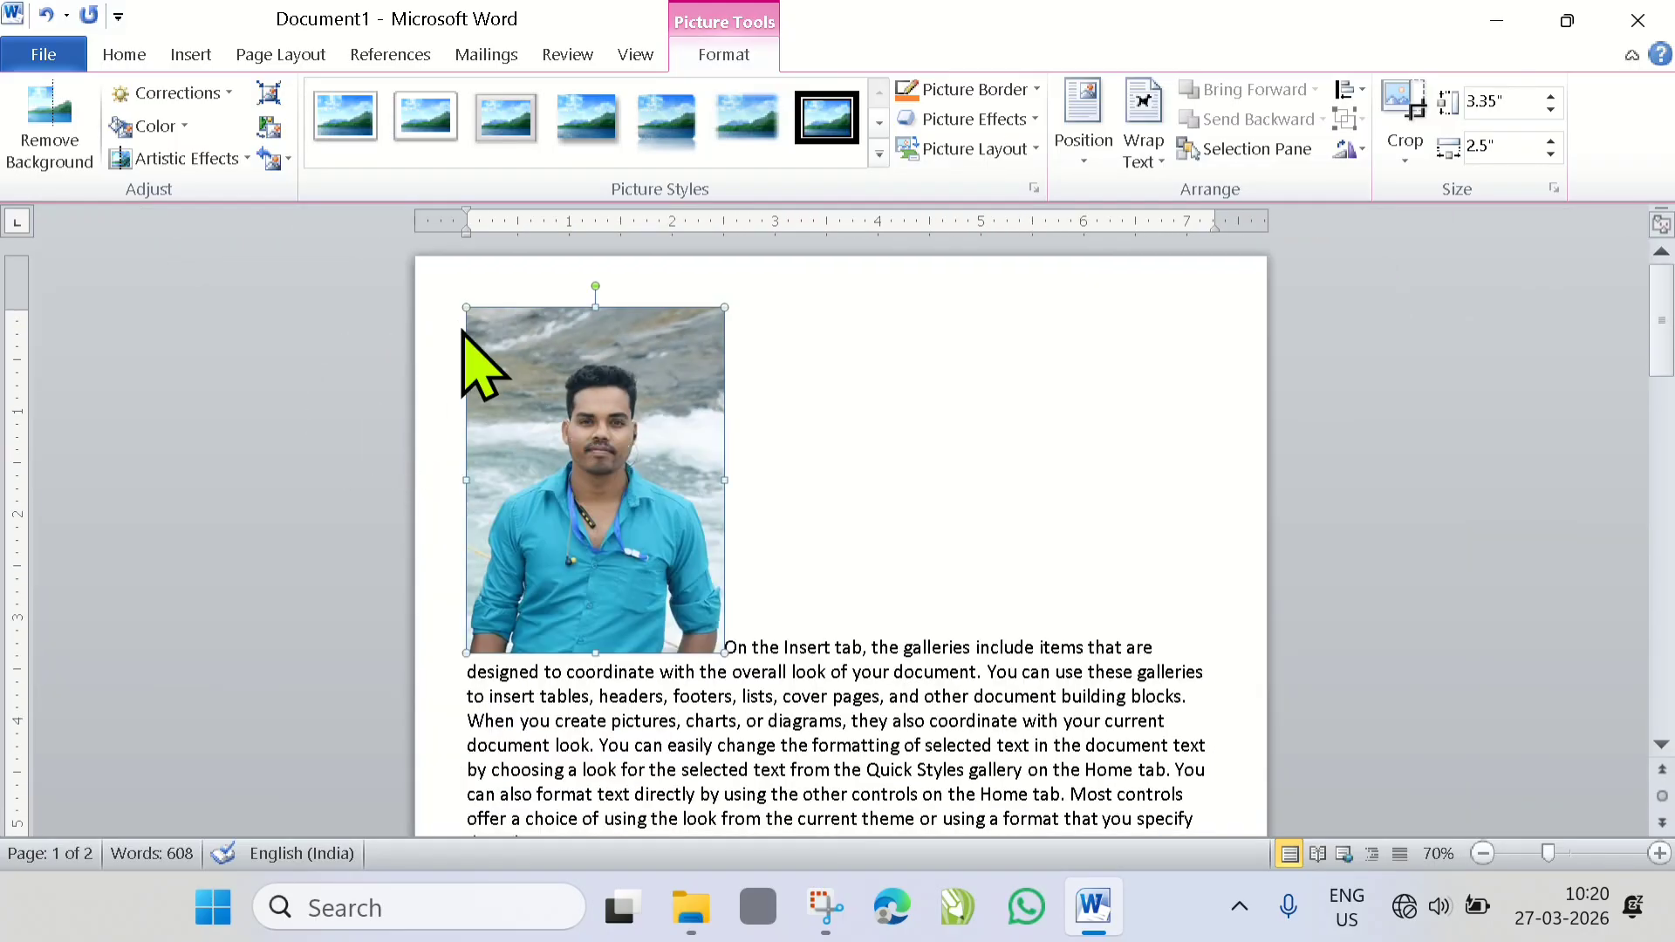
drag(467, 310, 569, 449)
scroll(759, 591, up, 5)
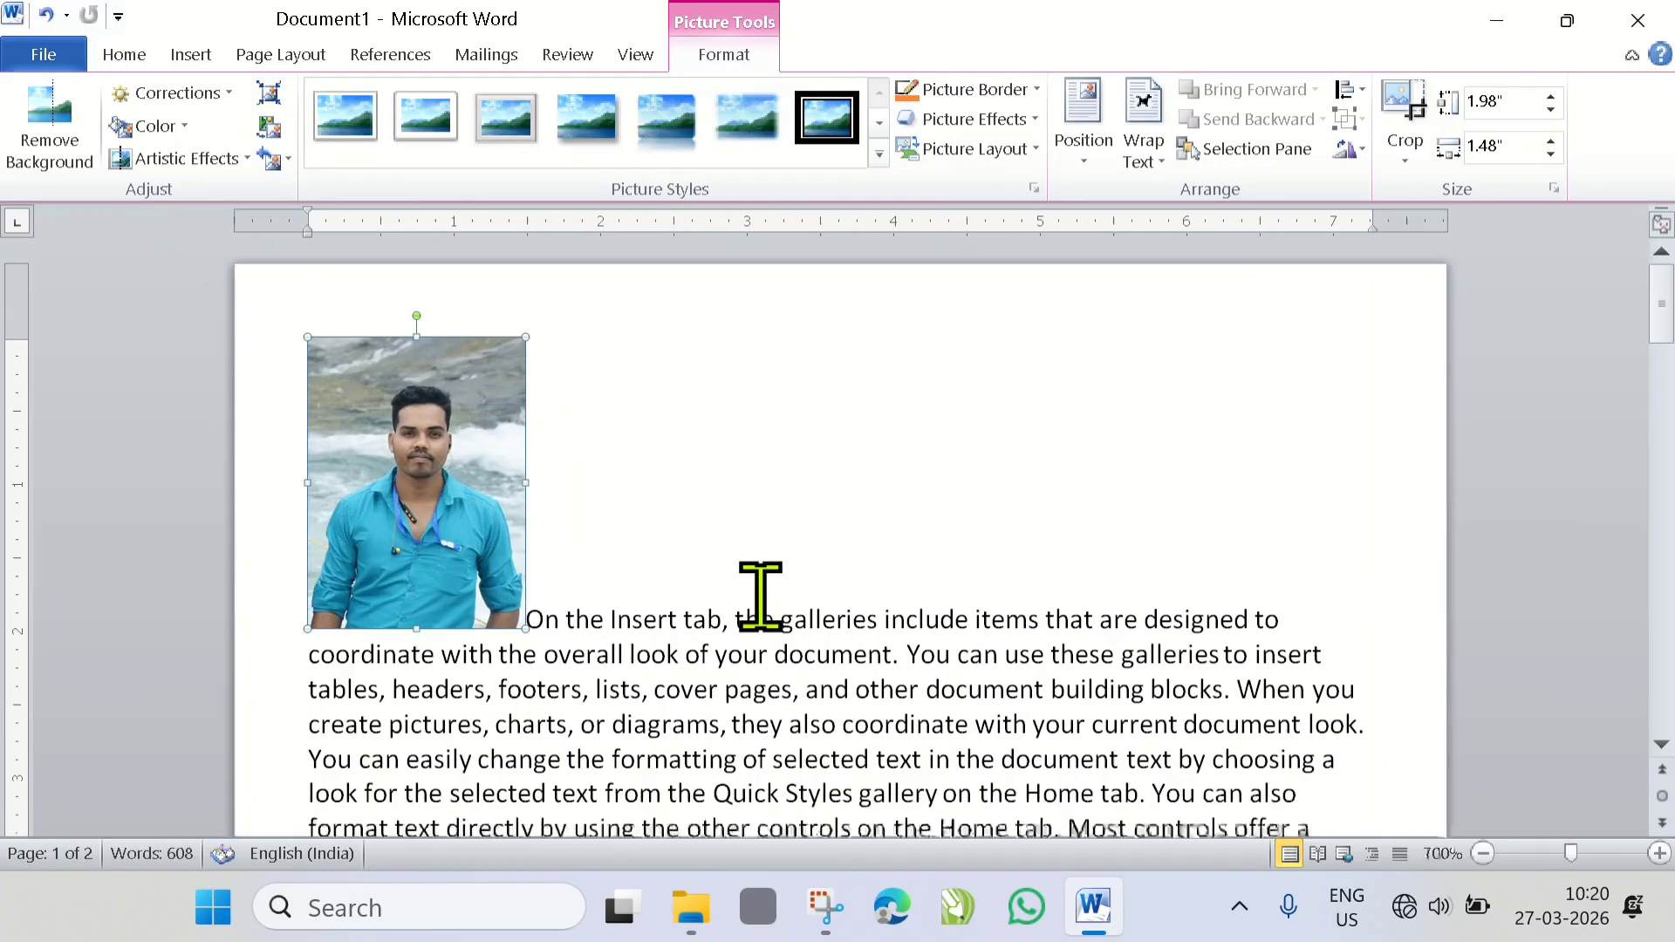
scroll(278, 439, down, 1)
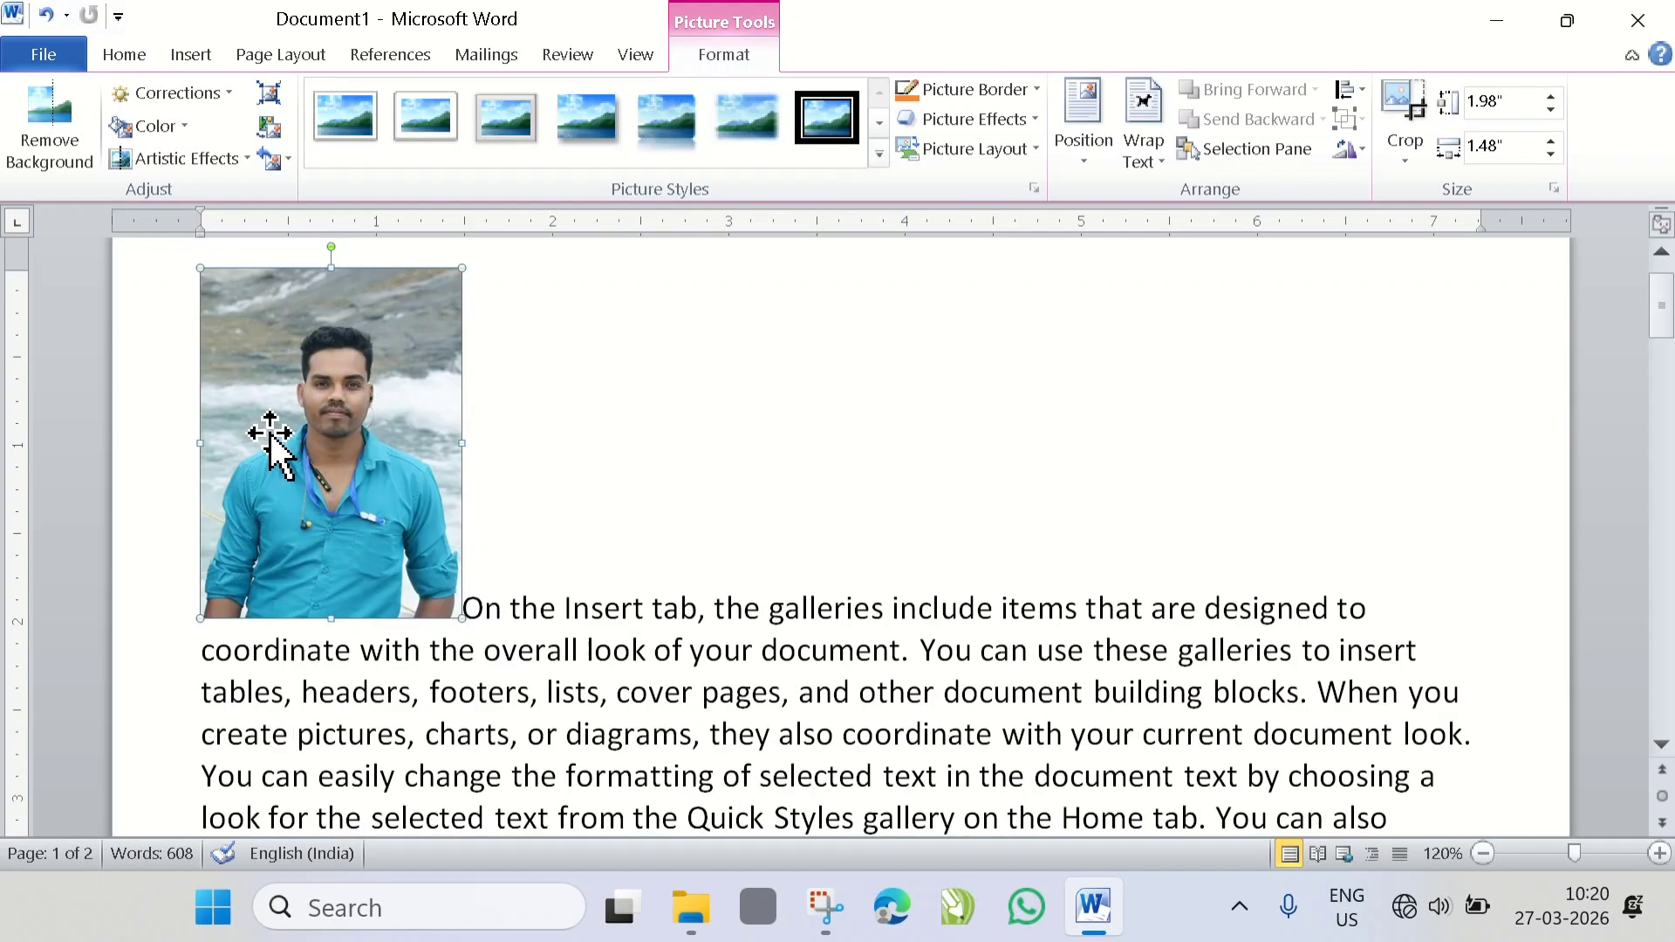
scroll(587, 504, up, 1)
scroll(1028, 379, down, 1)
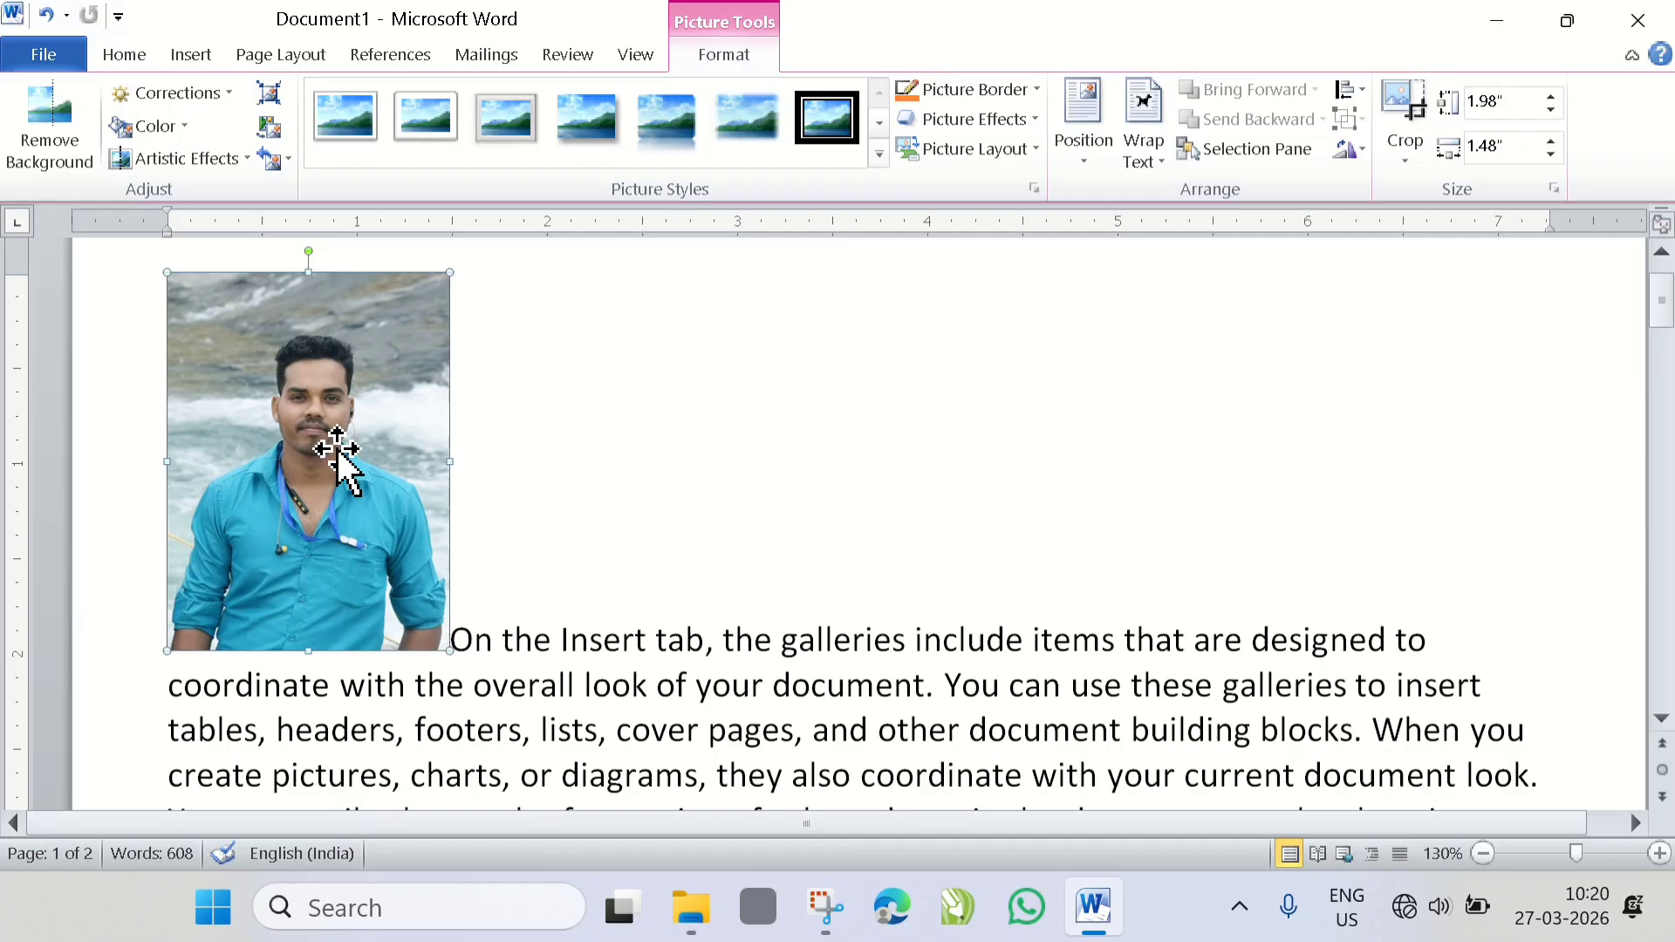
- Position the picture In Line with Text, move it behind "On the Insert tab," and return it to the paragraph's start
click(1086, 161)
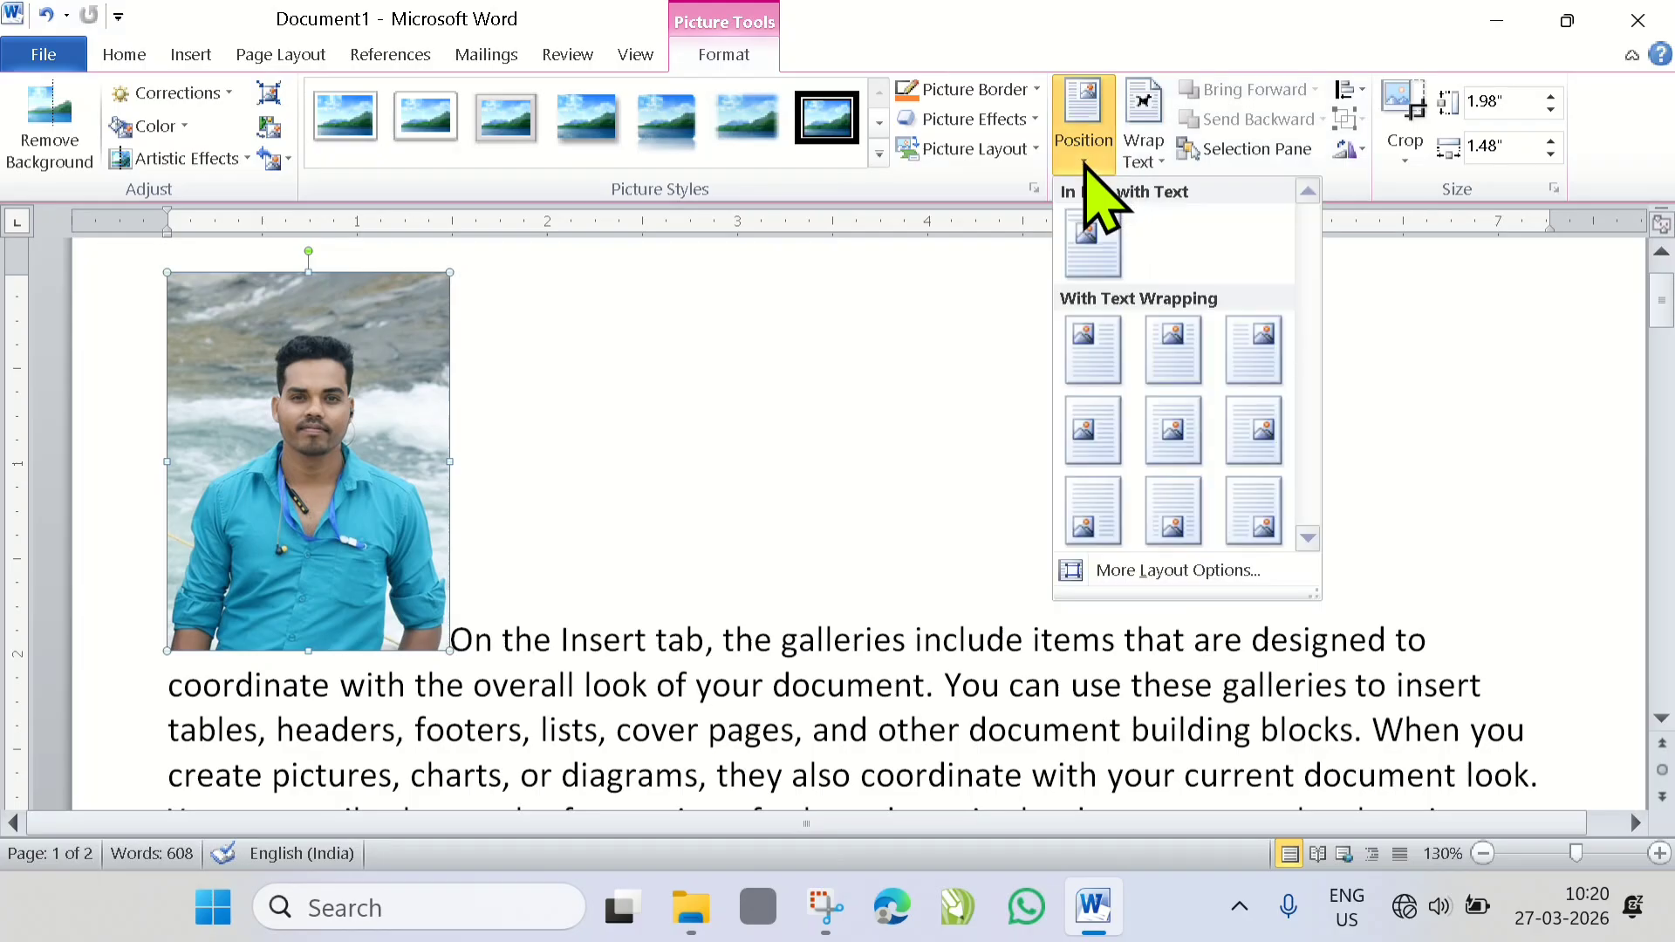
click(1093, 260)
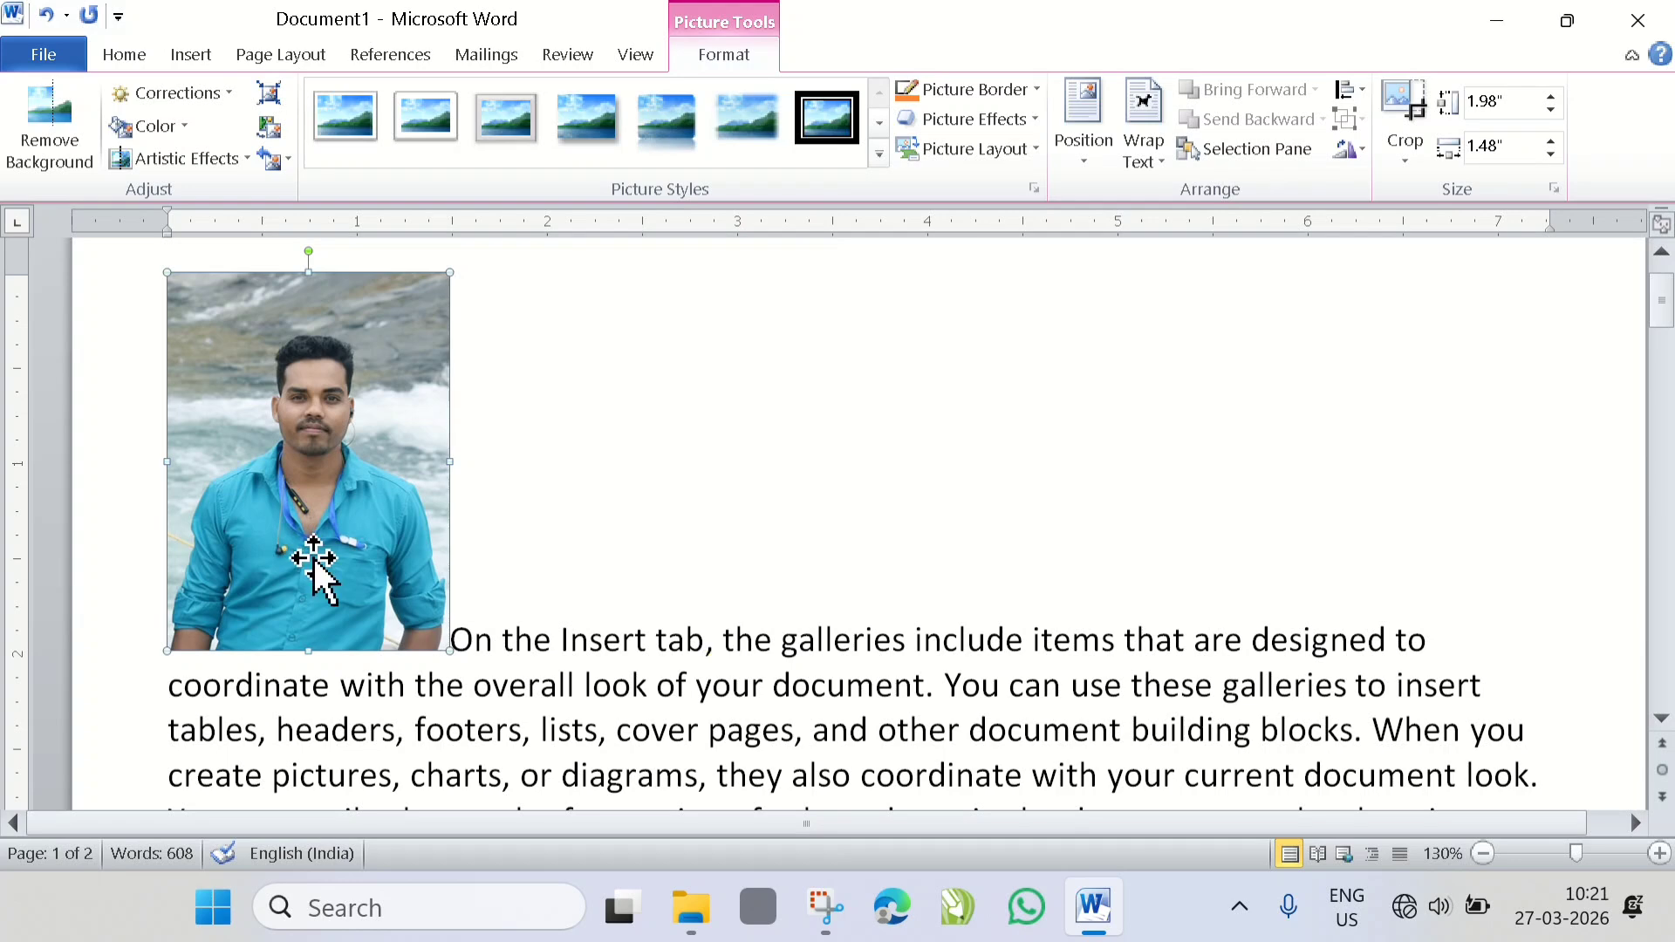
drag(318, 561, 723, 647)
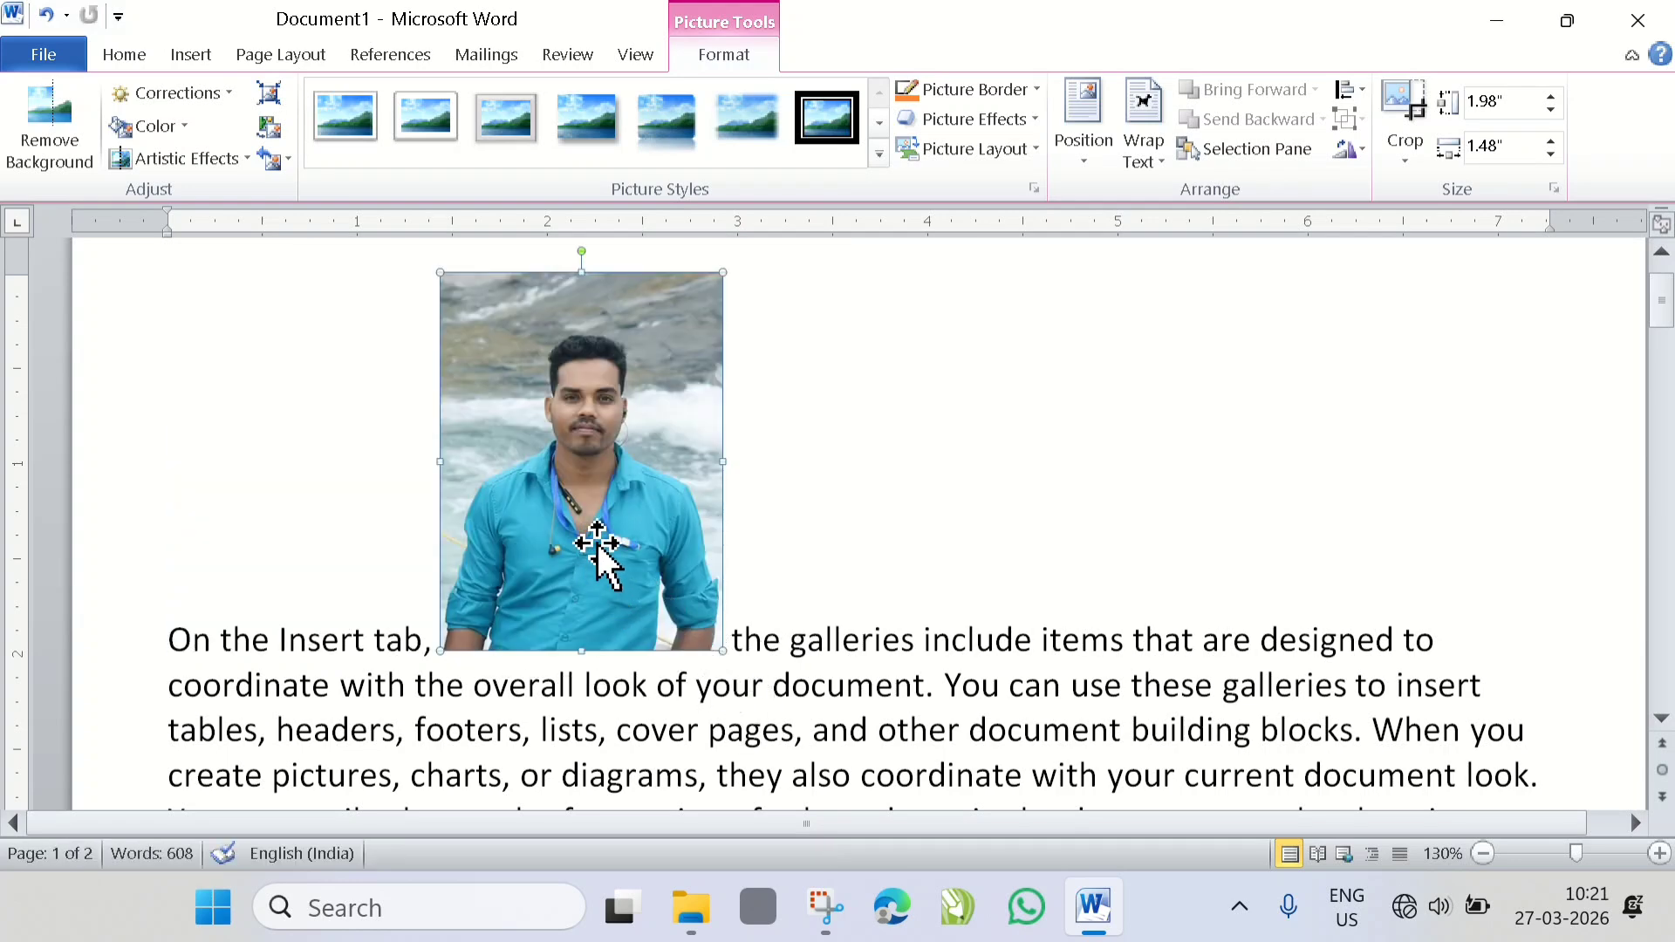
drag(598, 548, 149, 583)
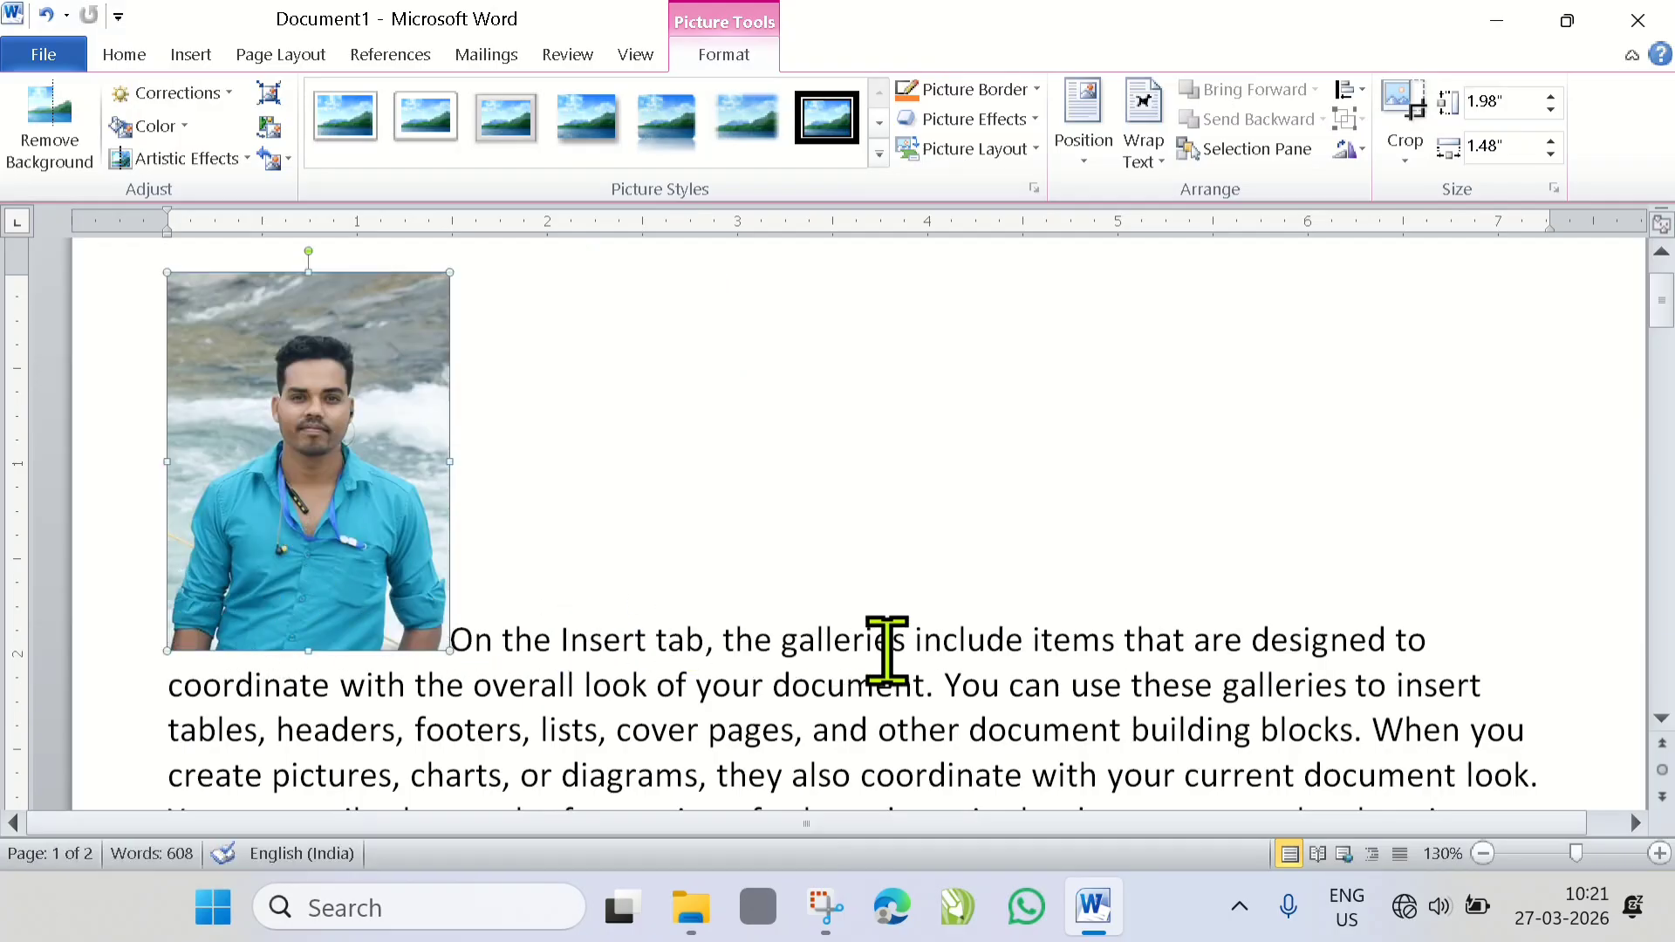
scroll(882, 643, down, 1)
scroll(888, 654, up, 1)
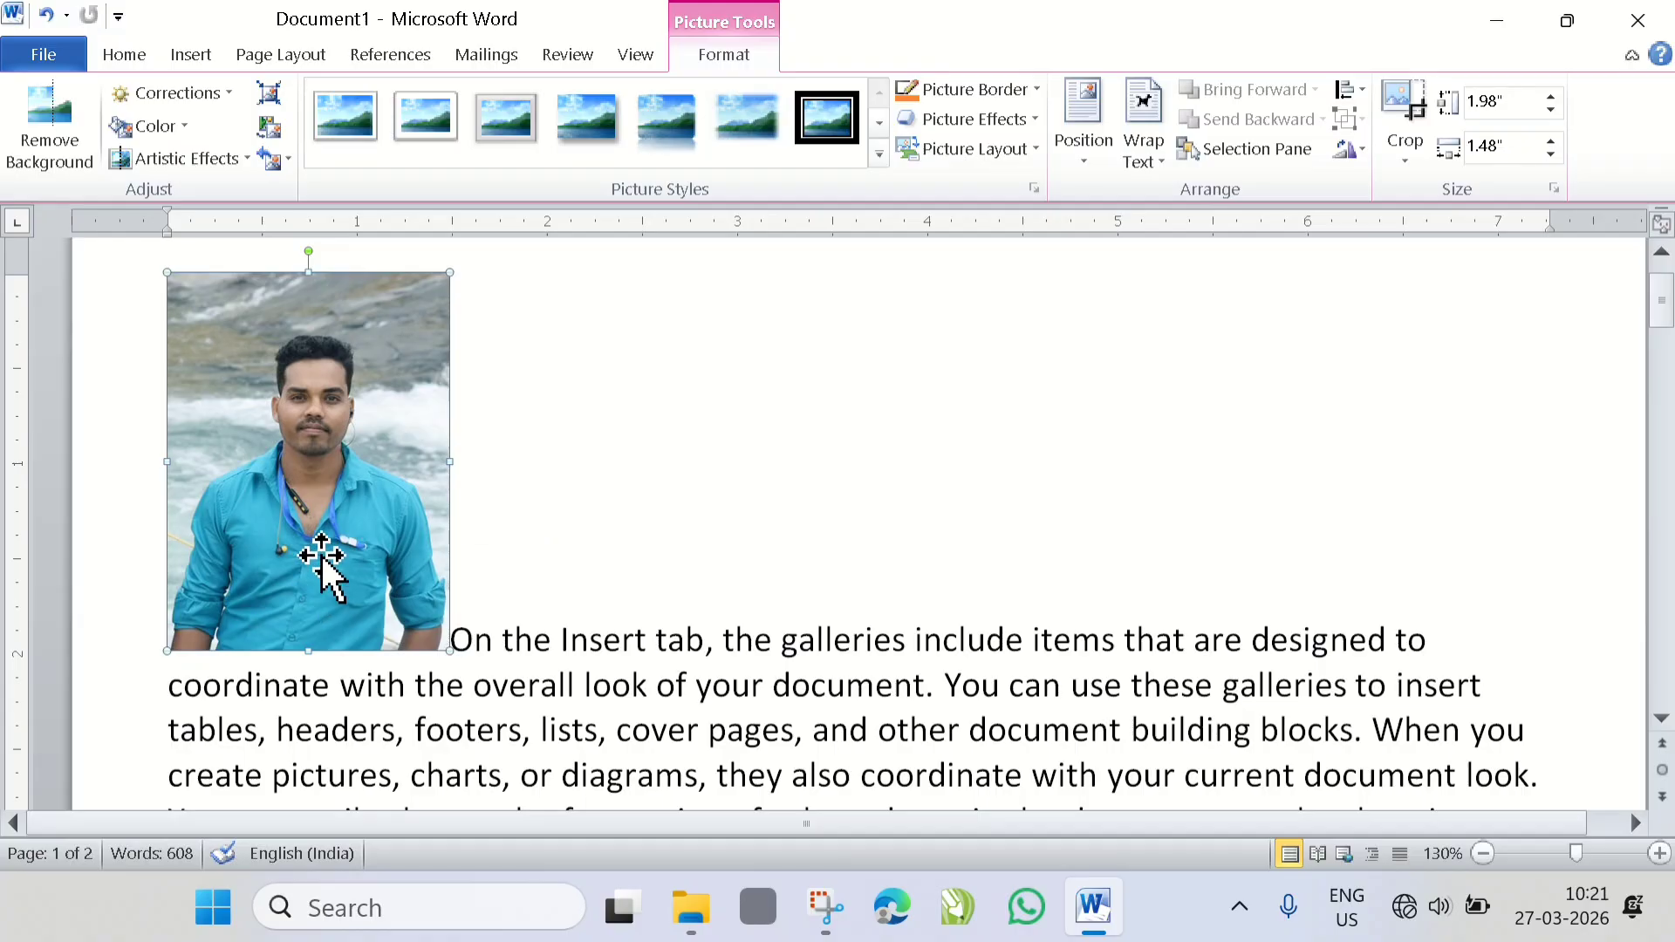
- Position the picture at the page's top left with text wrapping and check the layout on the whole page
click(1087, 148)
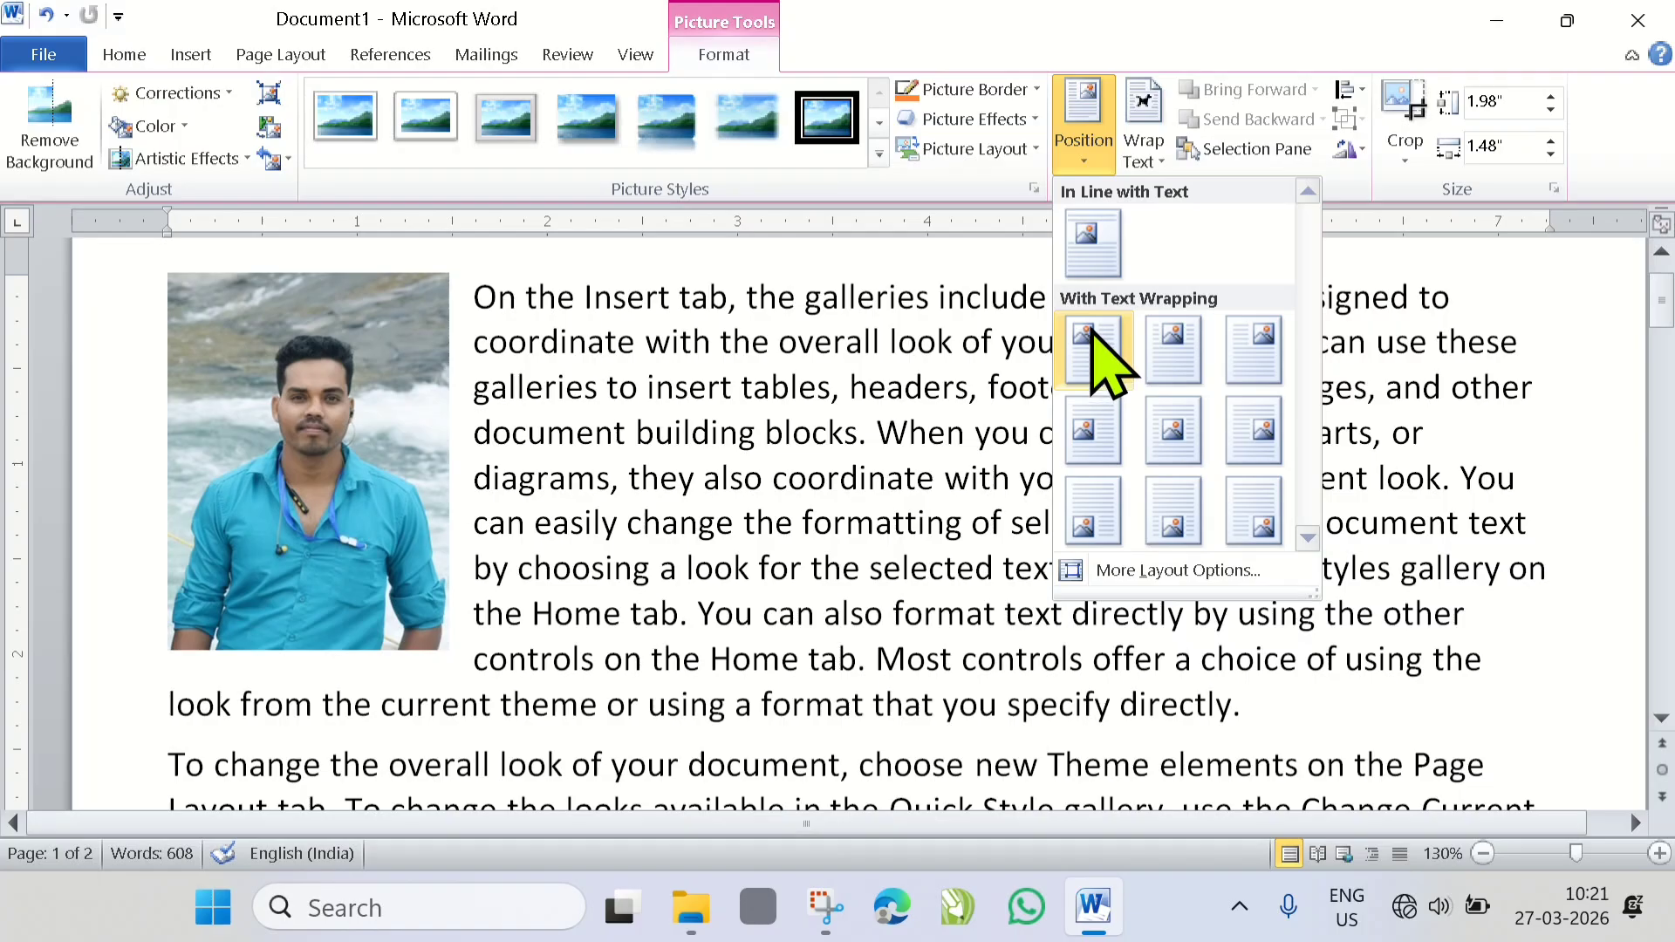
click(1093, 336)
scroll(614, 516, down, 5)
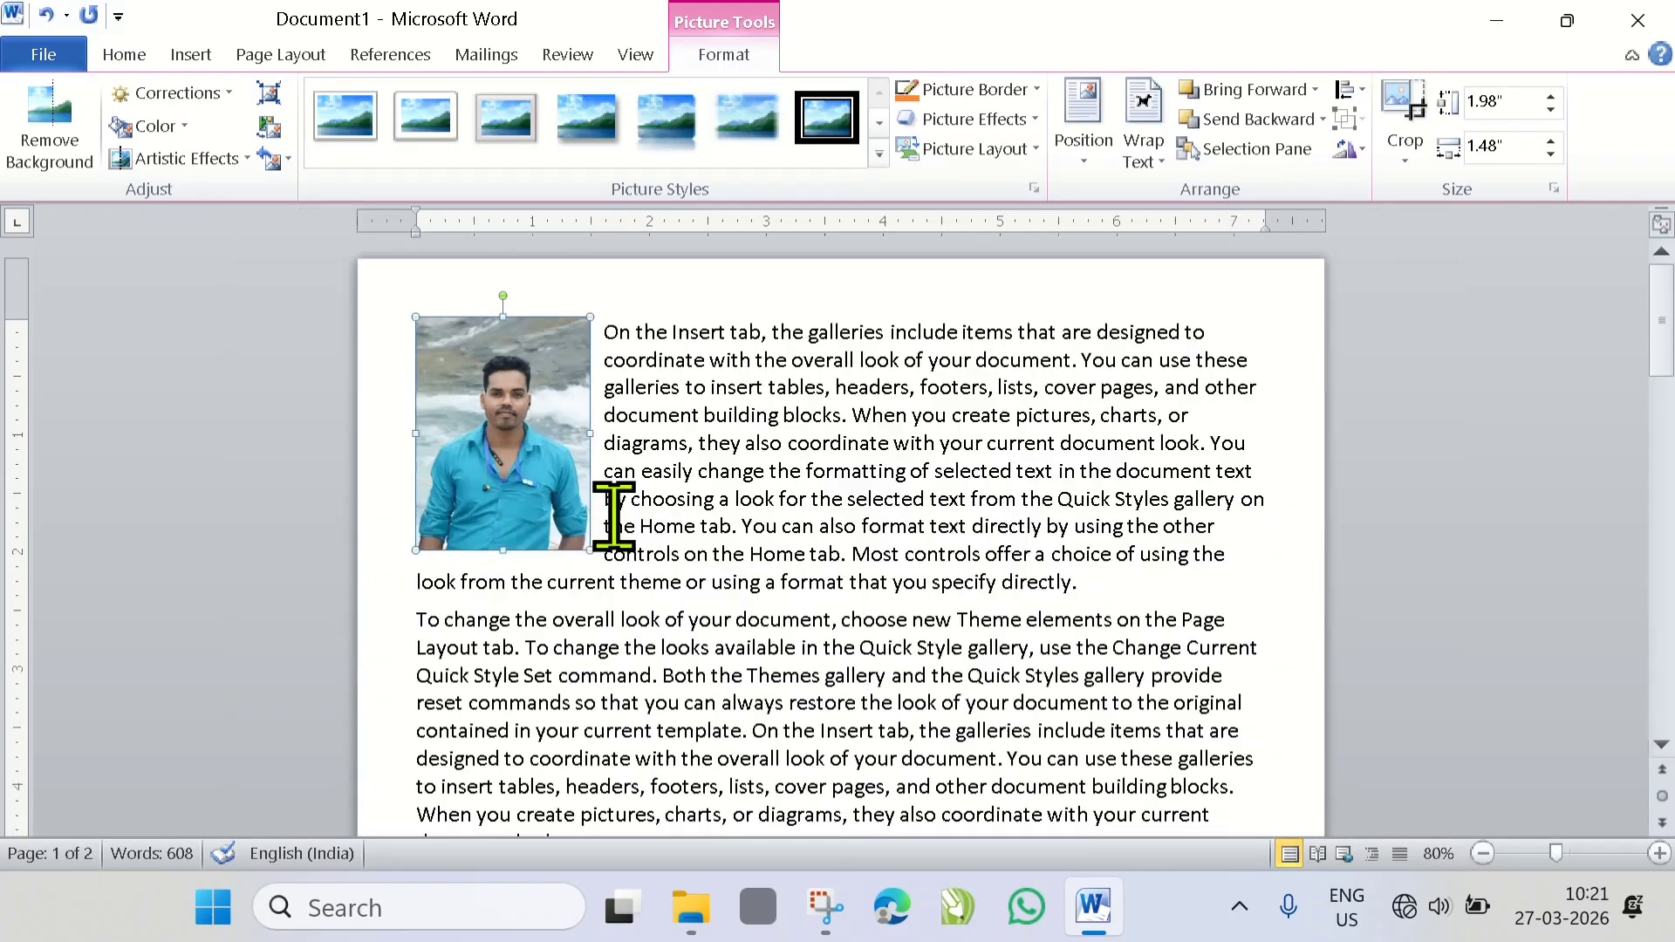
scroll(613, 516, down, 3)
scroll(698, 506, down, 2)
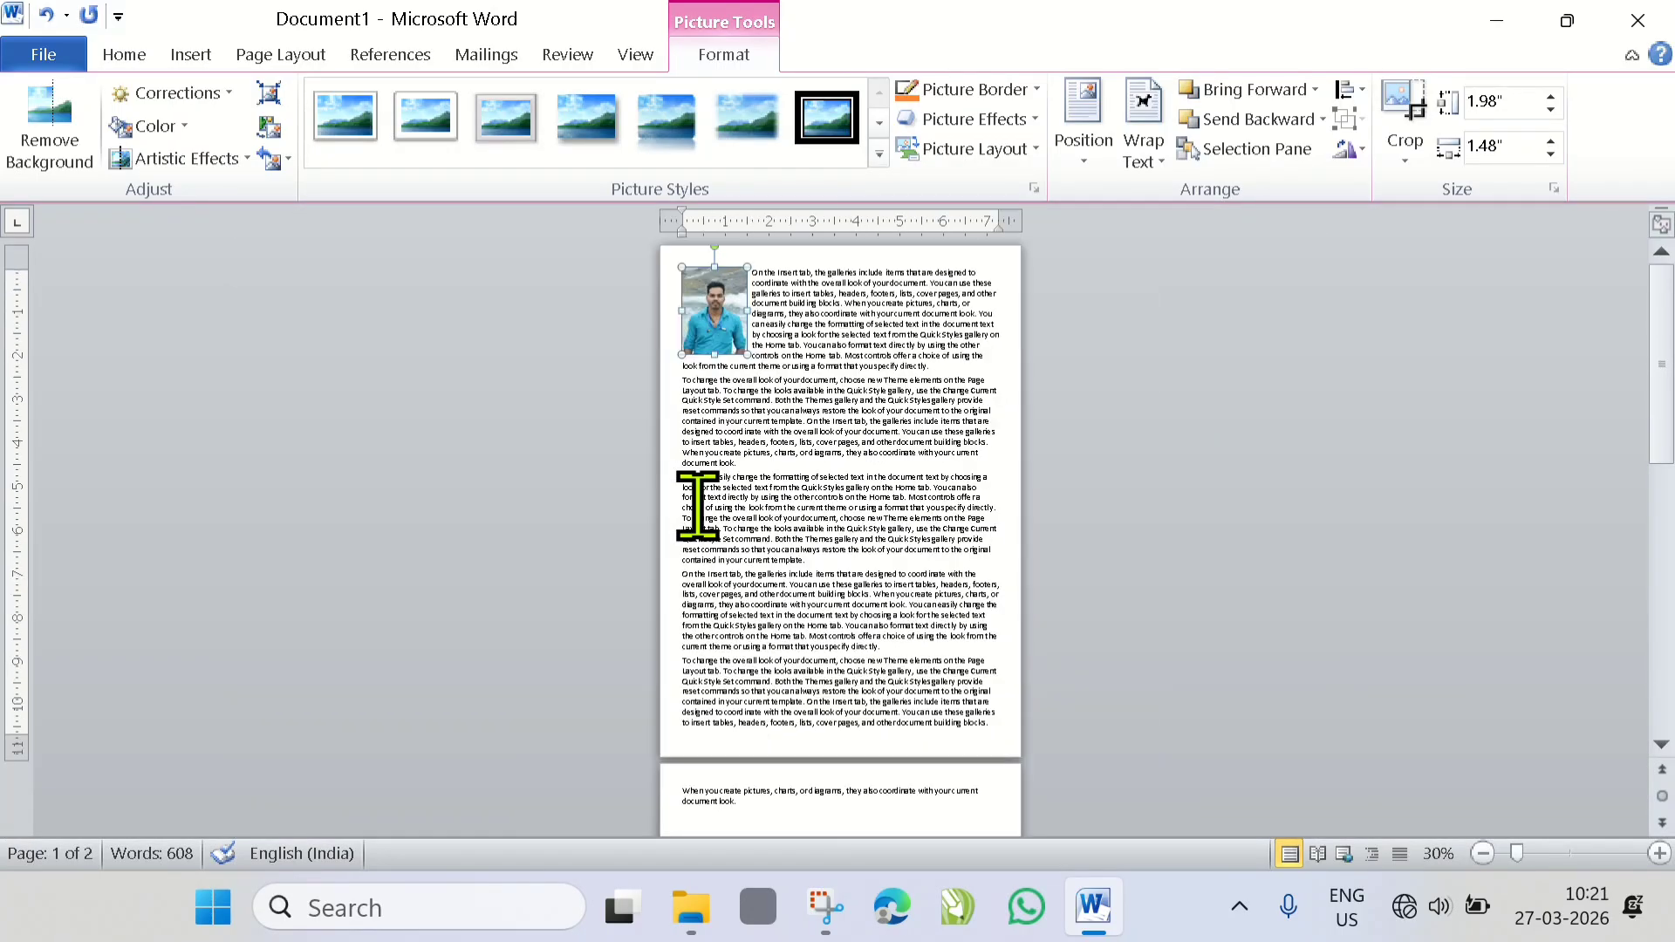
scroll(698, 506, up, 1)
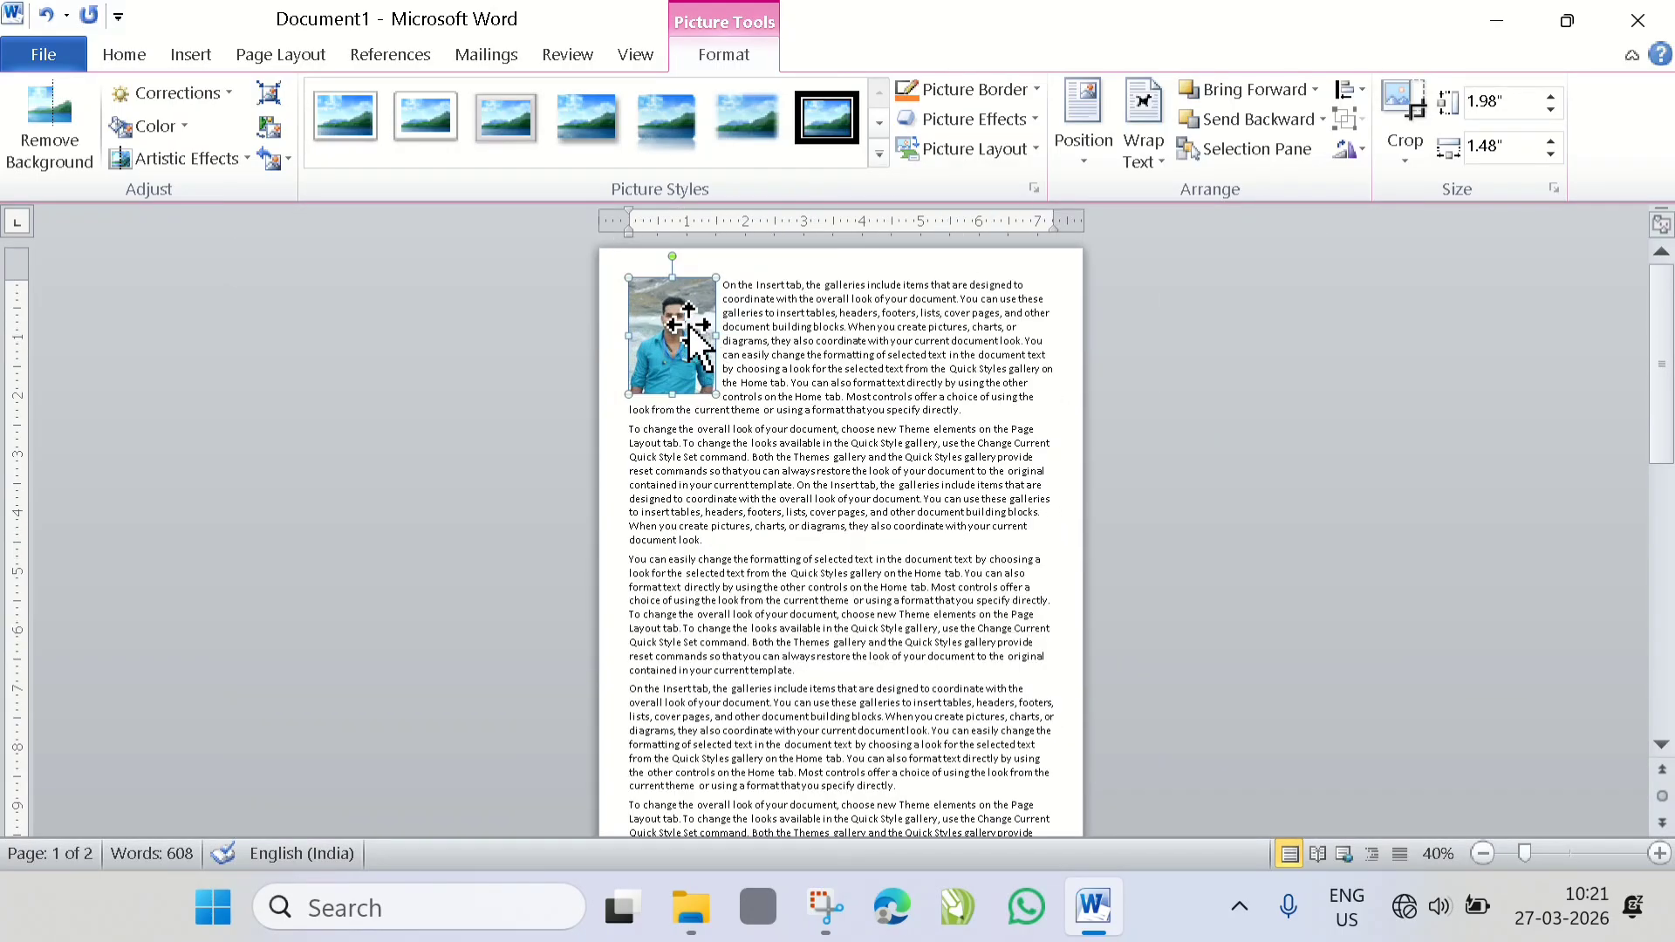
- Preview the positions with text wrapping for the picture and reapply the top-left one
click(1086, 153)
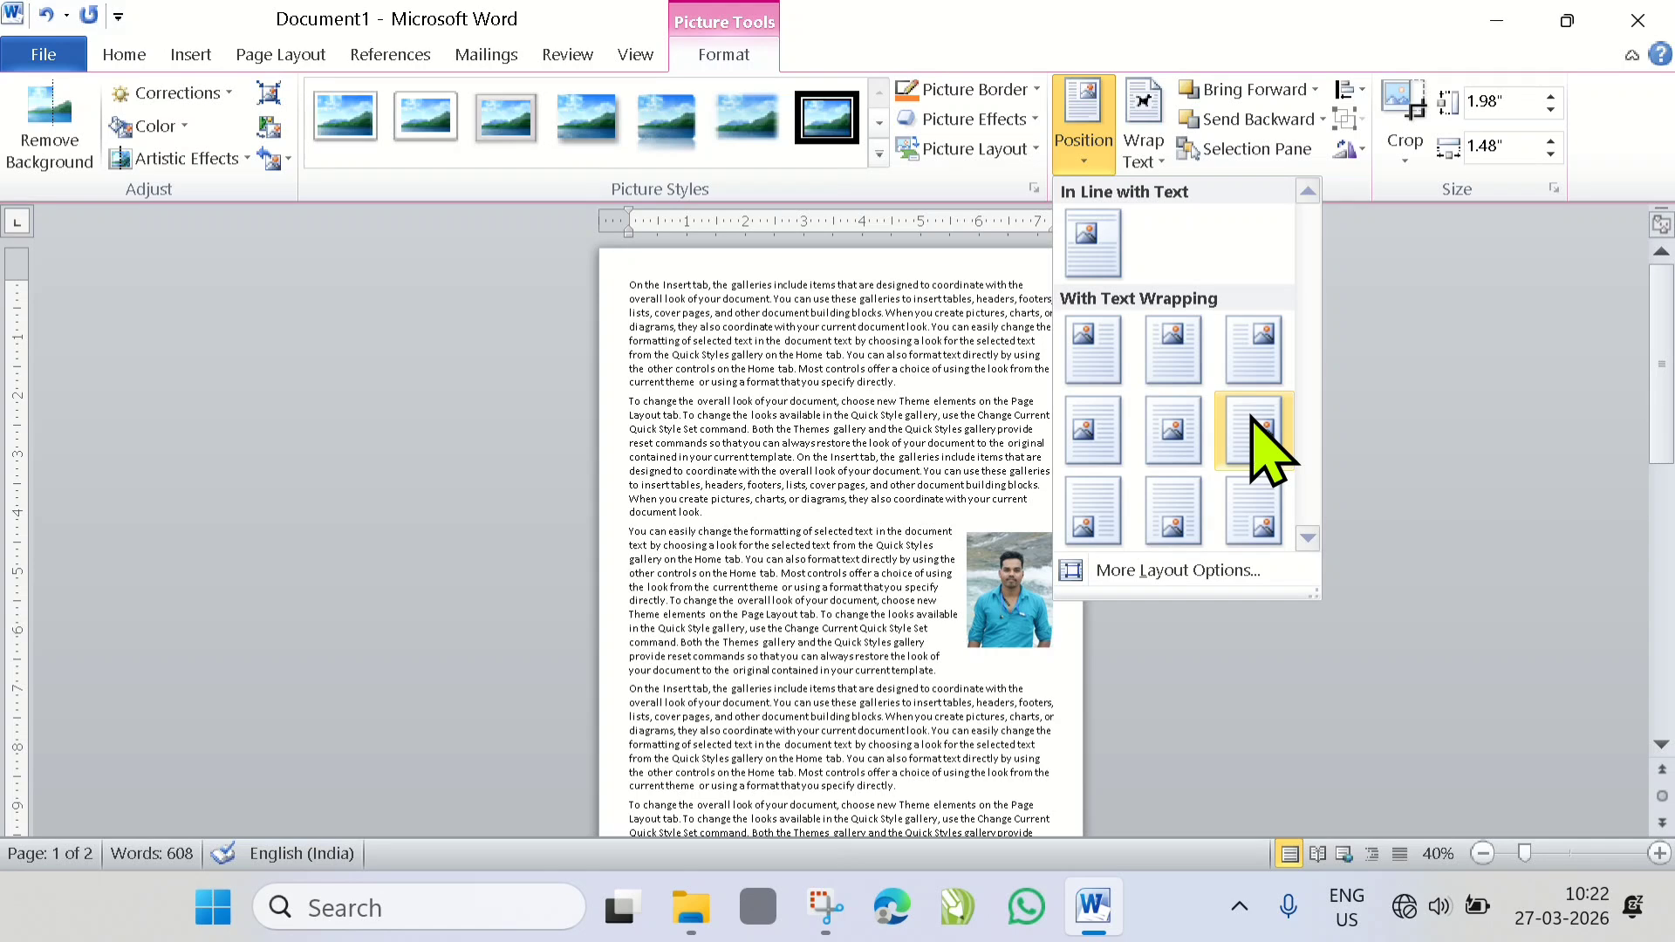
click(842, 525)
scroll(841, 526, down, 3)
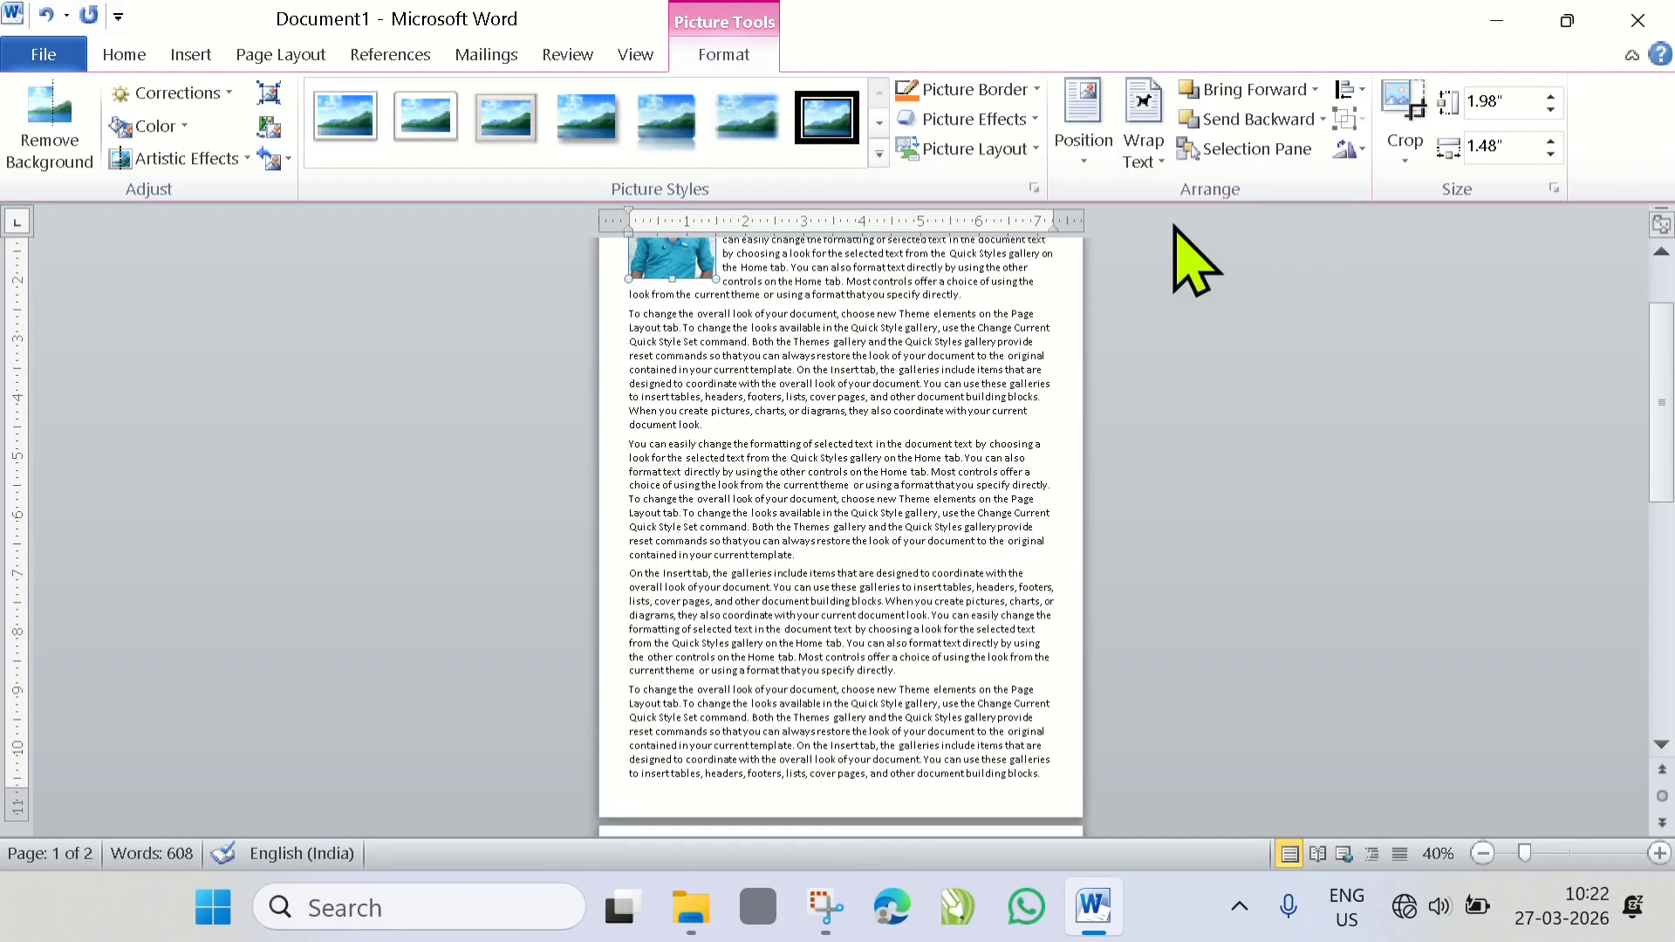
click(1082, 139)
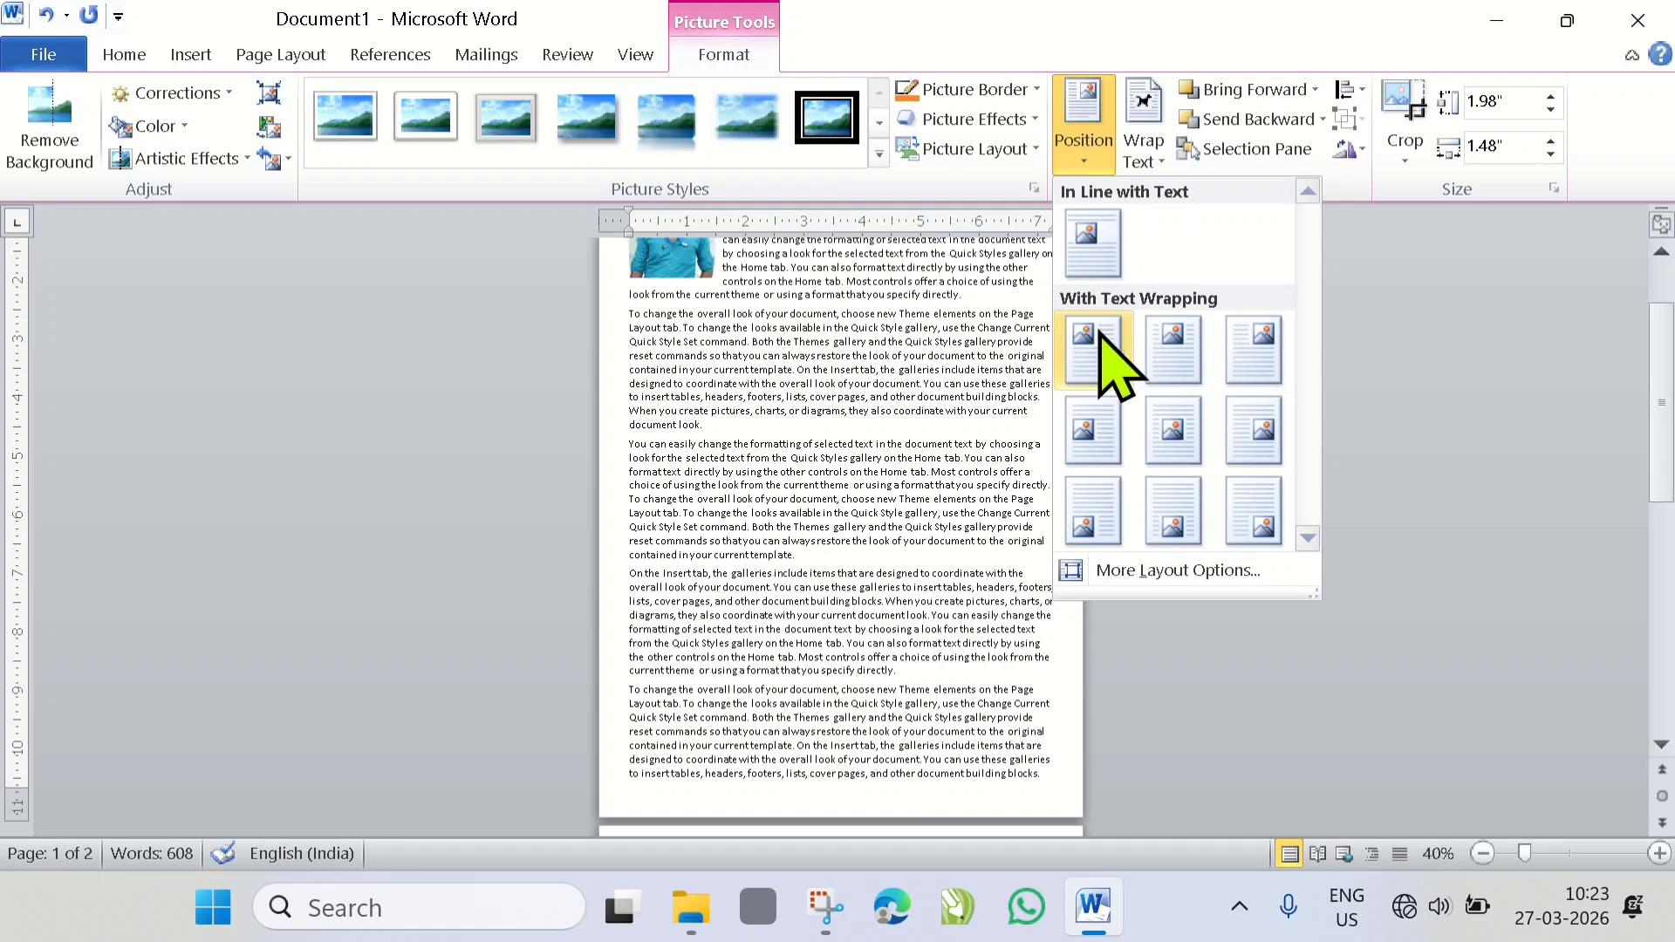
click(1093, 349)
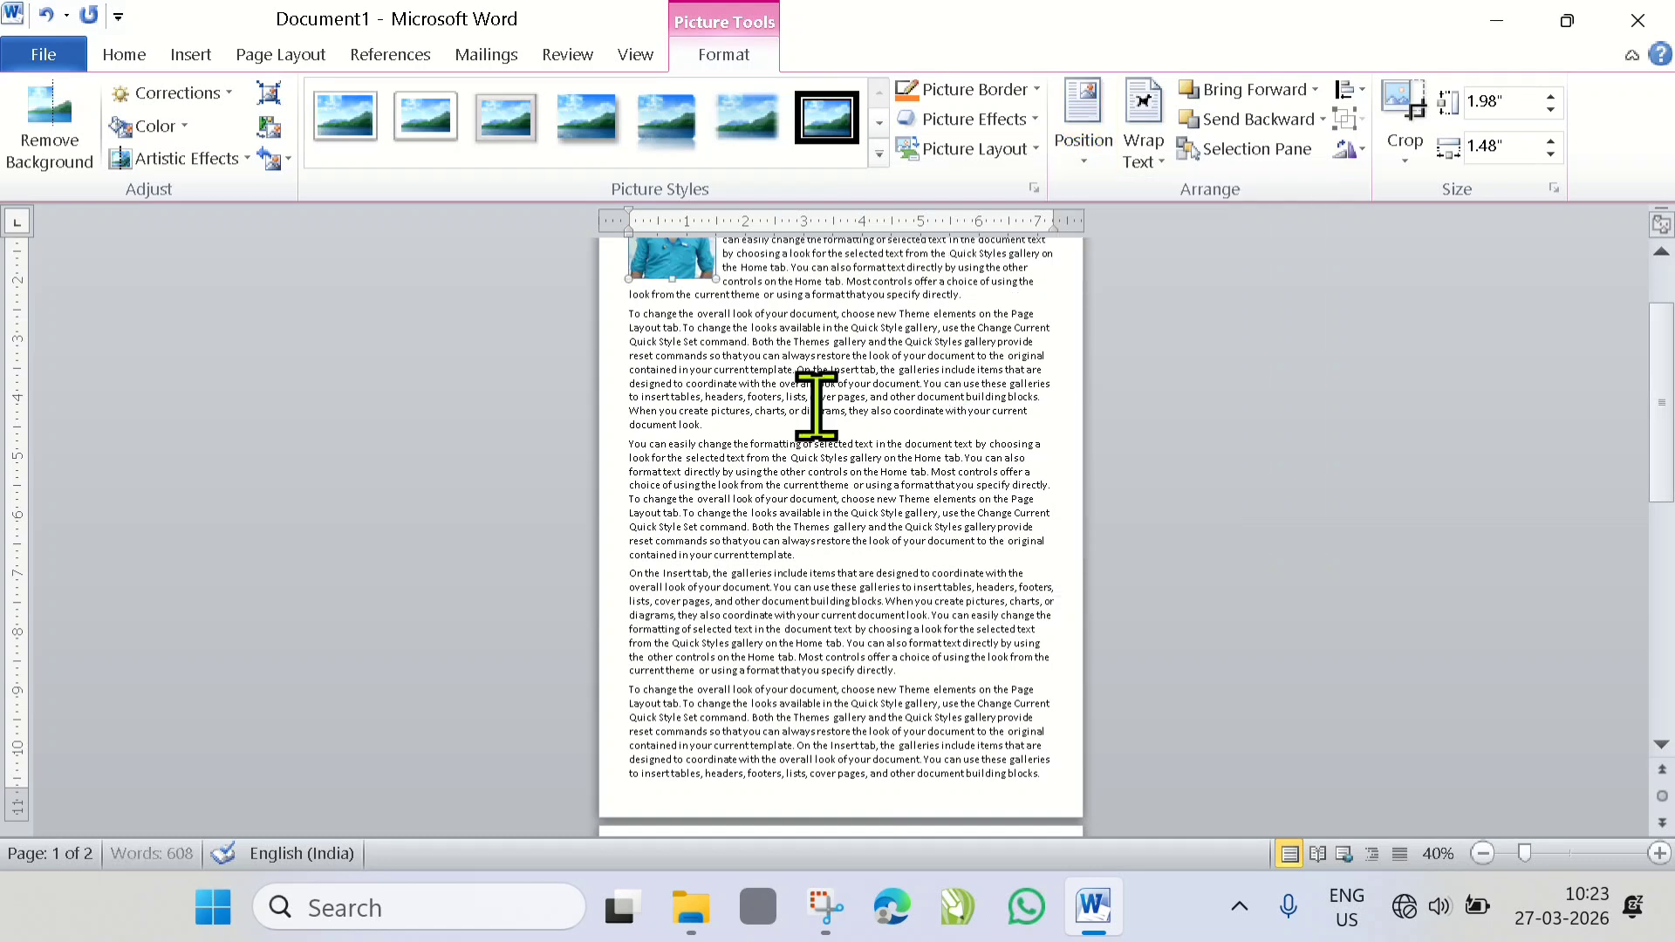
scroll(807, 407, up, 3)
scroll(808, 408, up, 6)
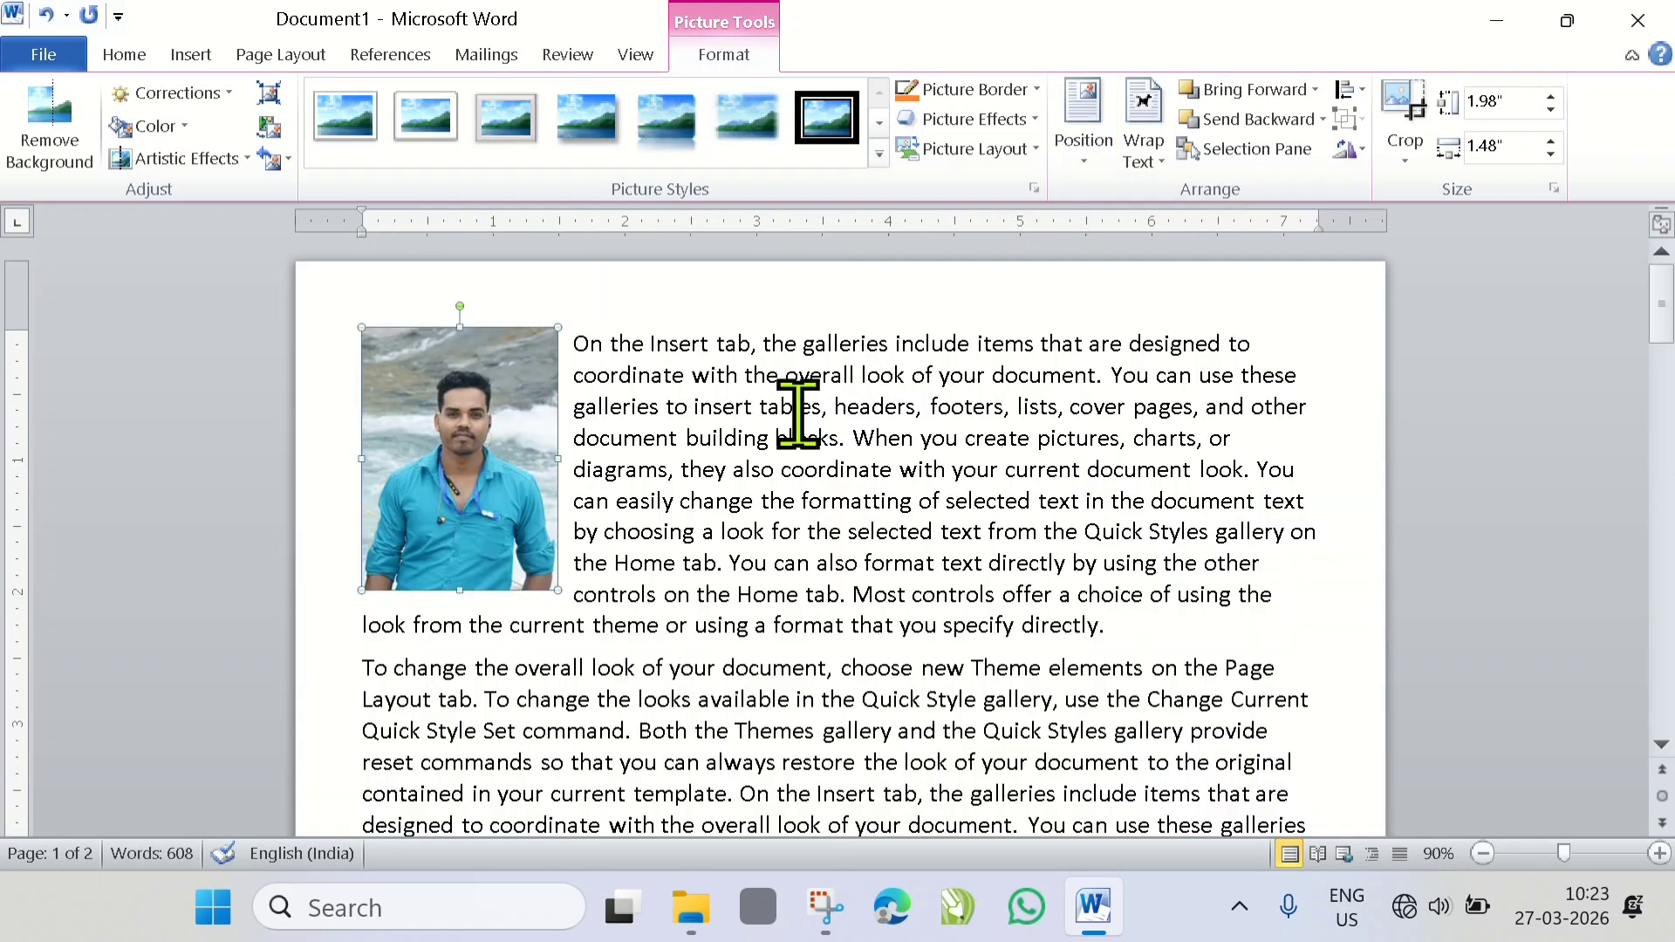
click(1088, 172)
click(1084, 162)
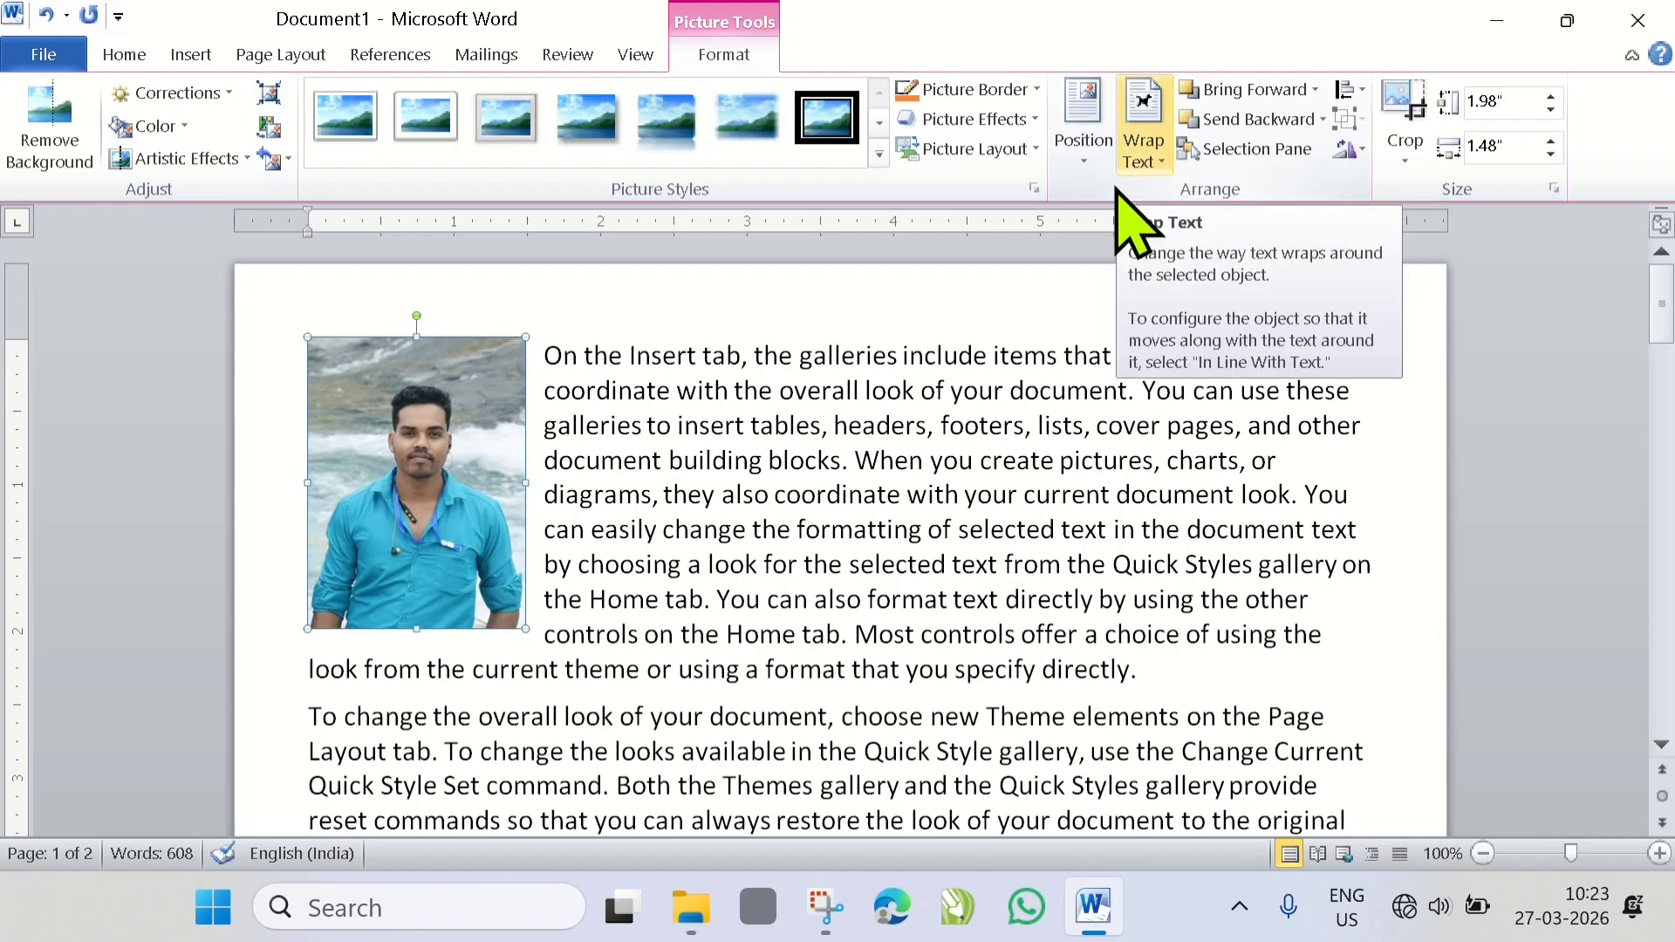
click(703, 479)
scroll(702, 479, up, 4)
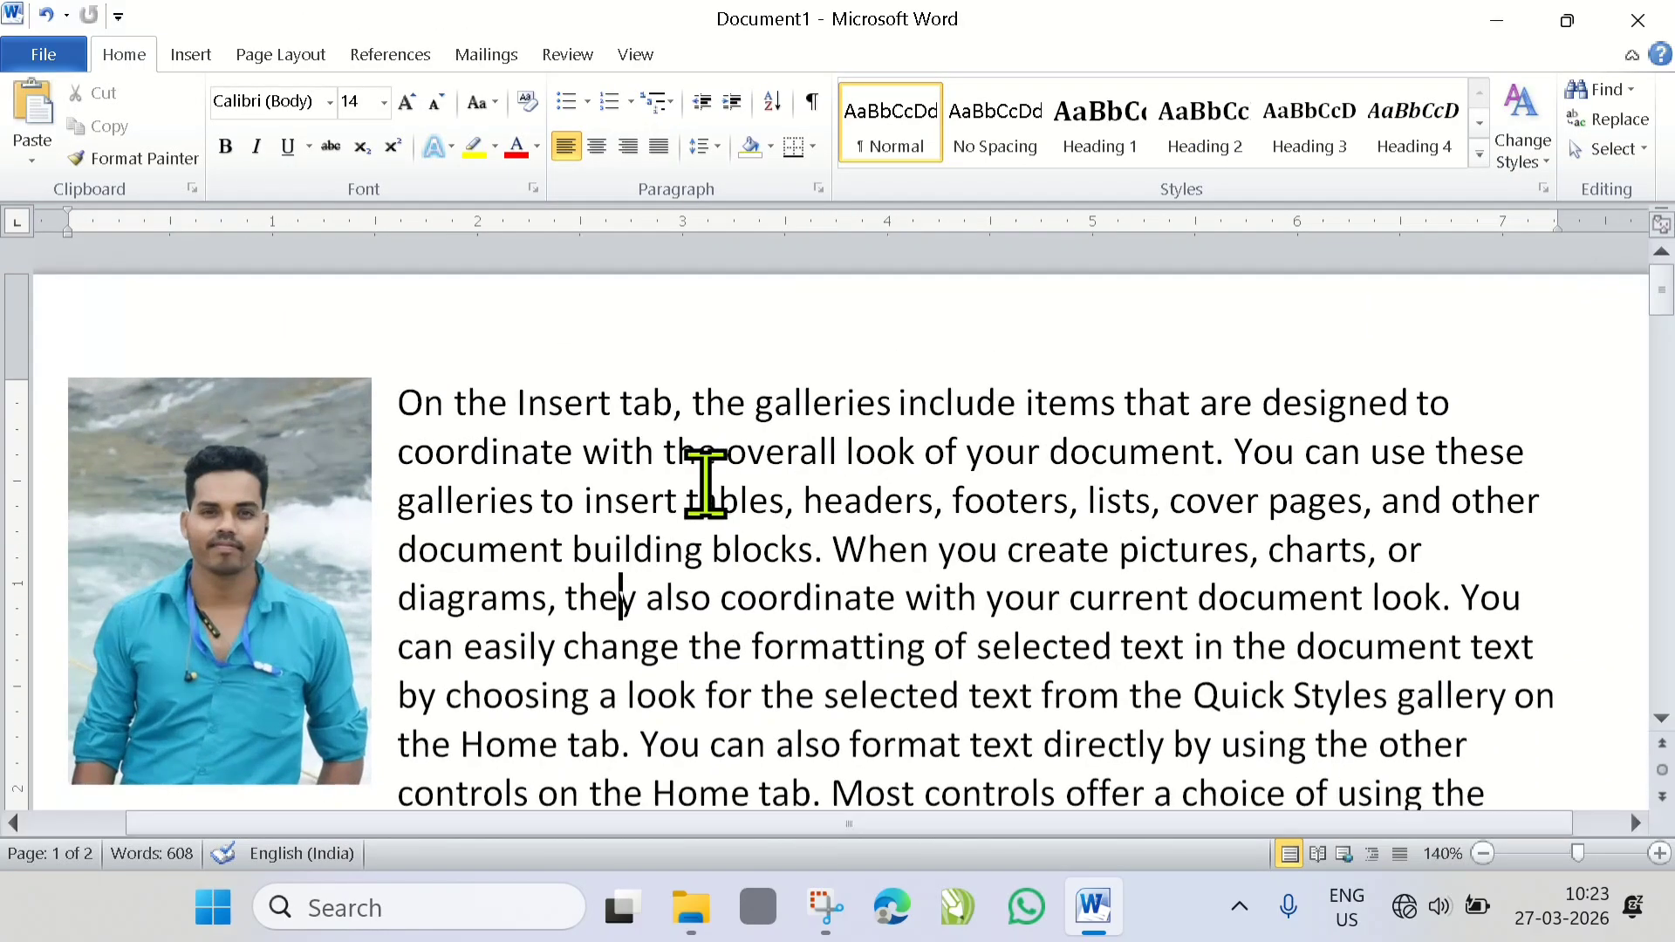
- Select the picture and set its position to In Line with Text
click(306, 486)
scroll(419, 506, up, 3)
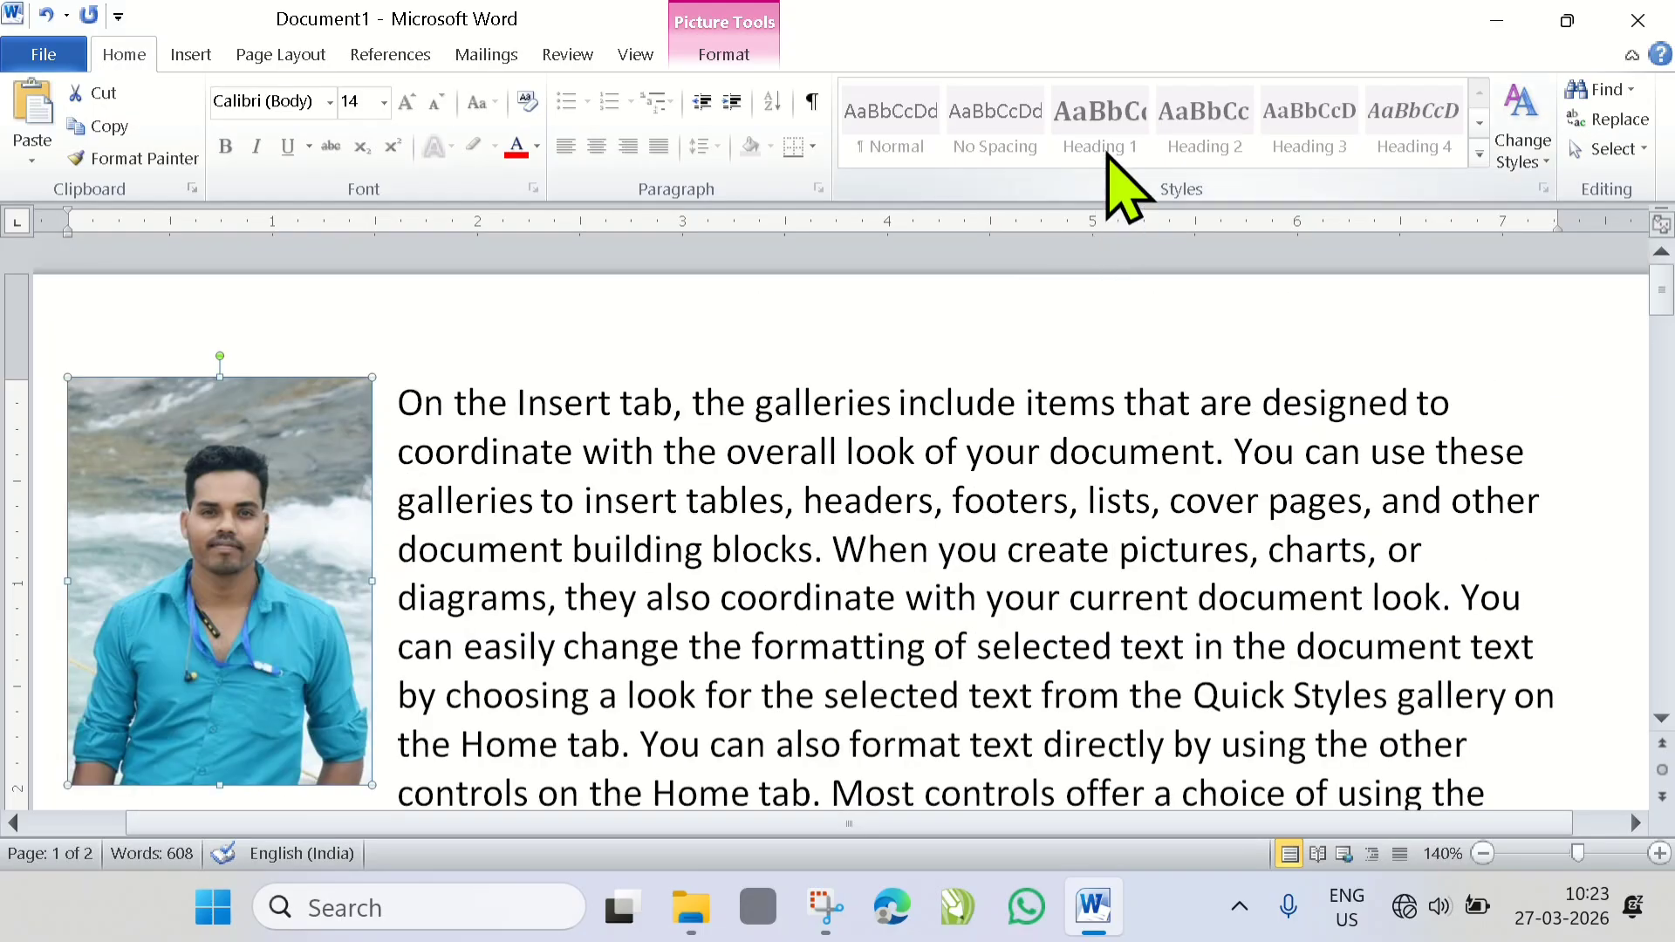
click(280, 54)
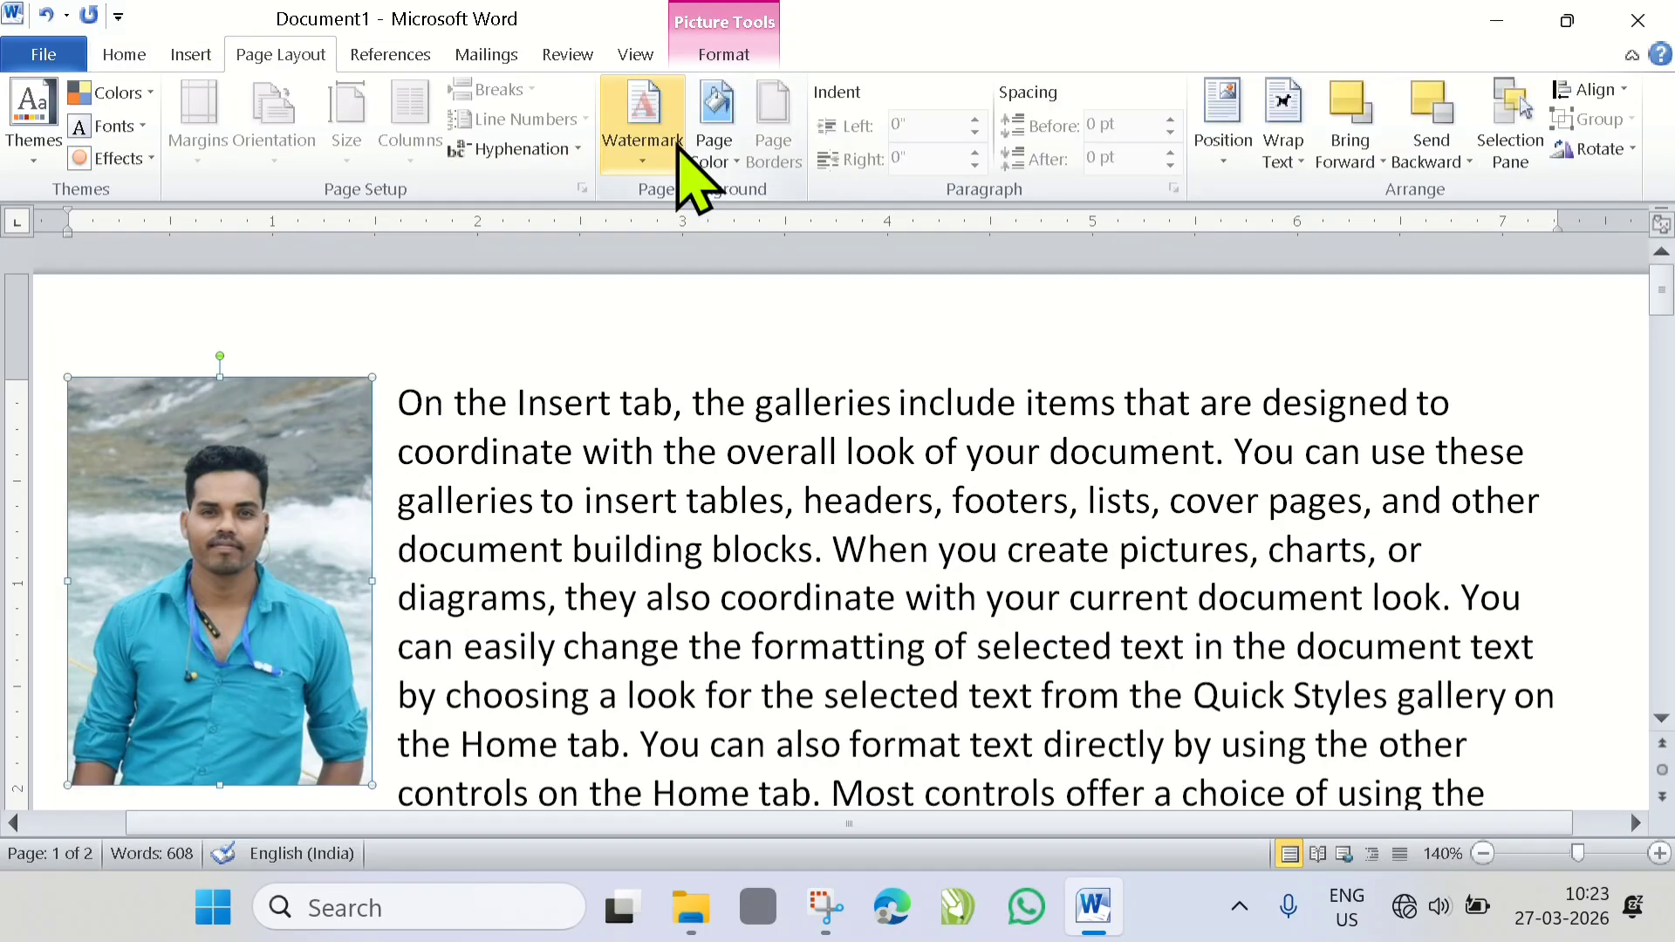
click(1223, 139)
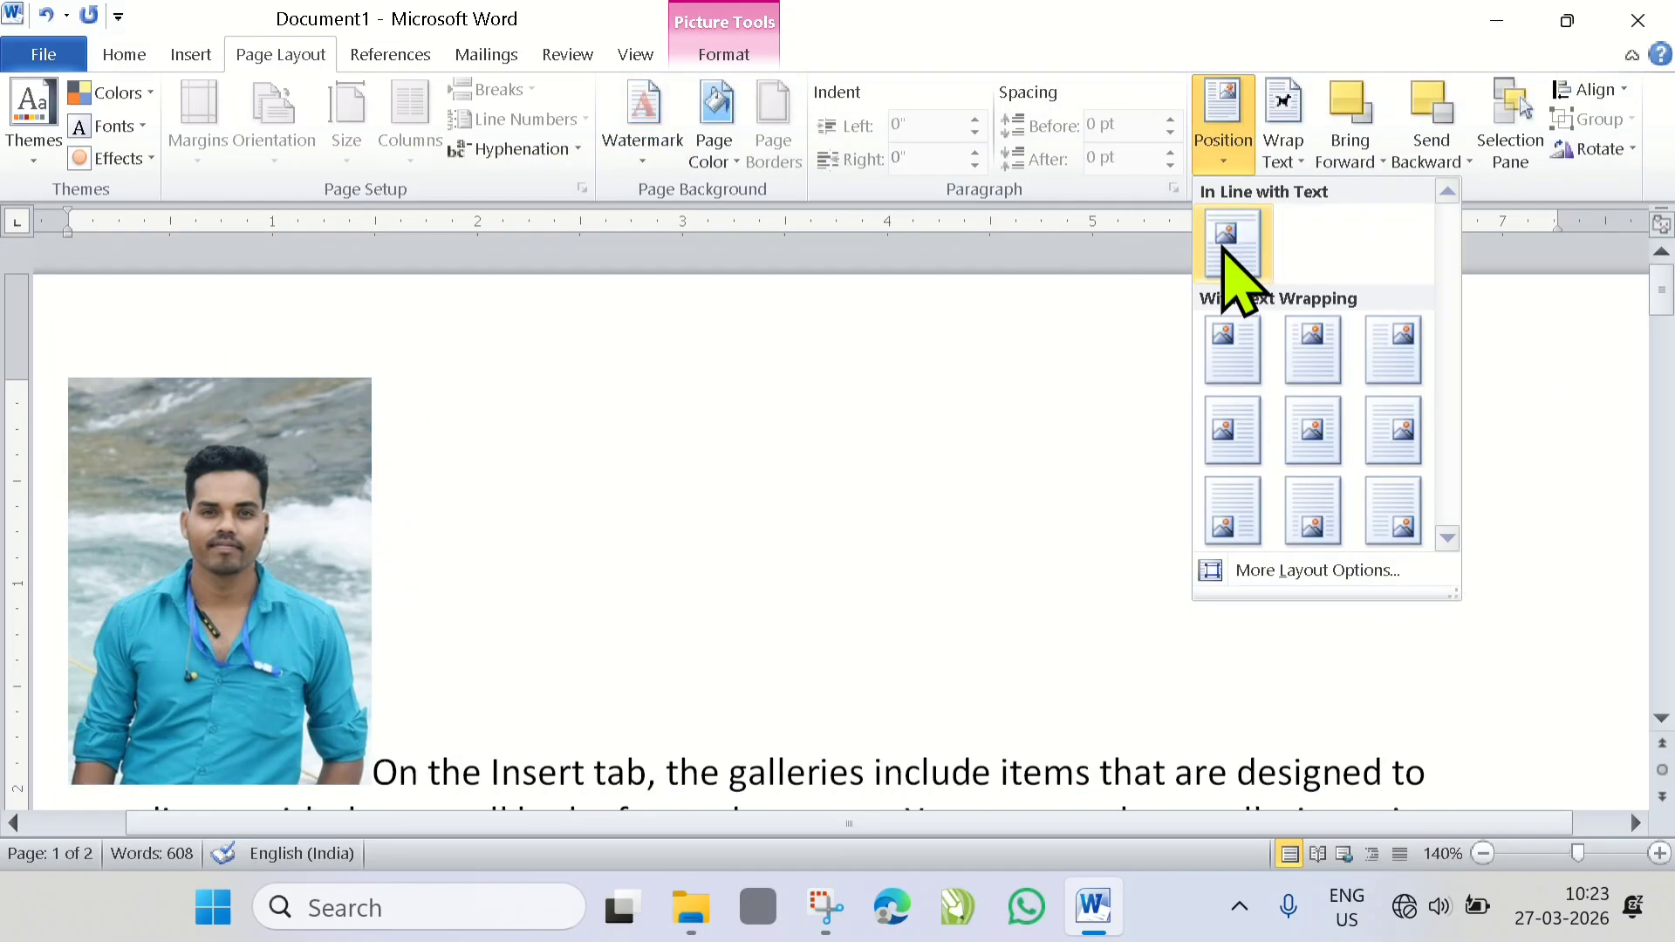
click(1226, 247)
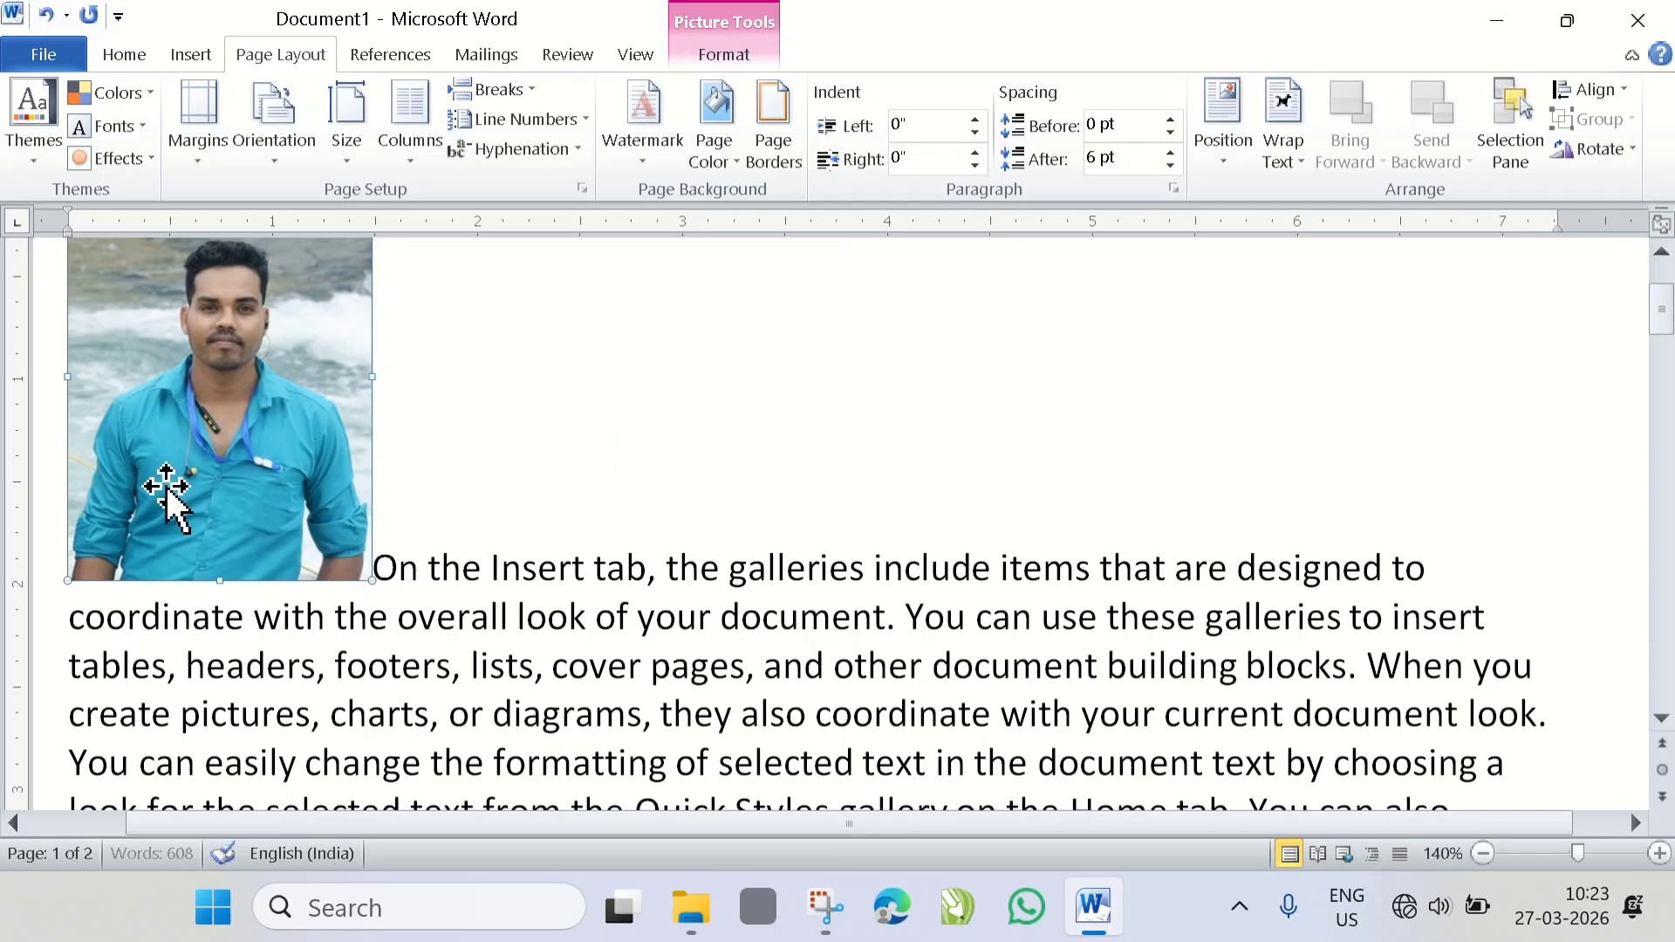
drag(193, 466, 345, 527)
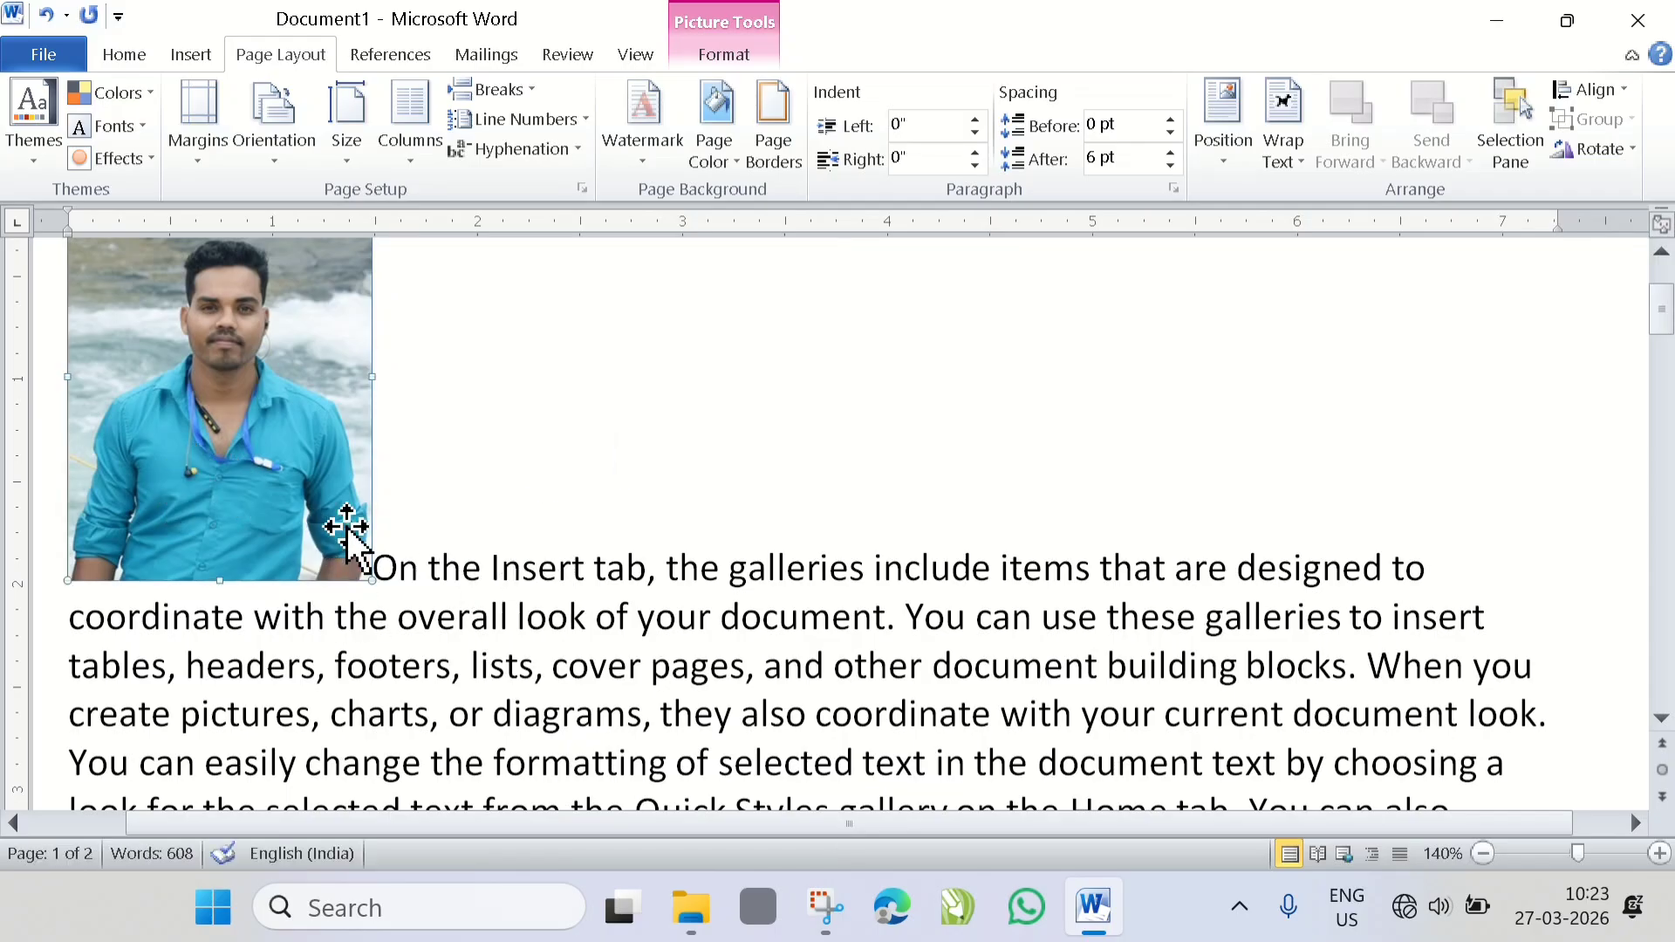
scroll(610, 577, down, 1)
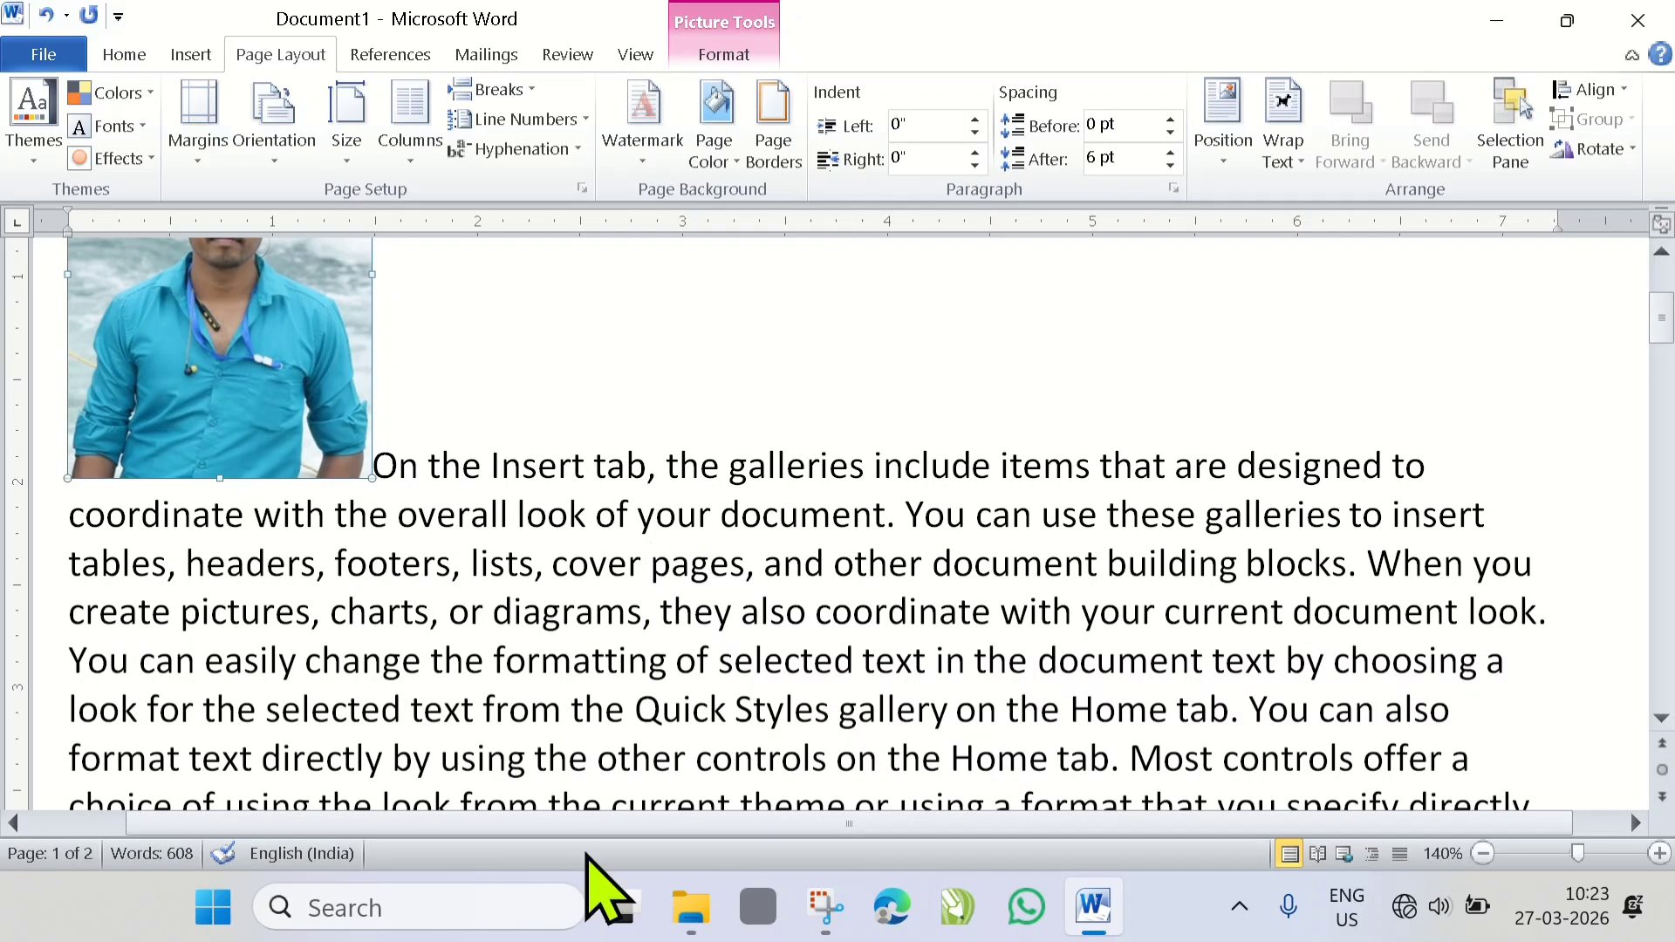
drag(643, 835, 602, 829)
scroll(553, 692, up, 1)
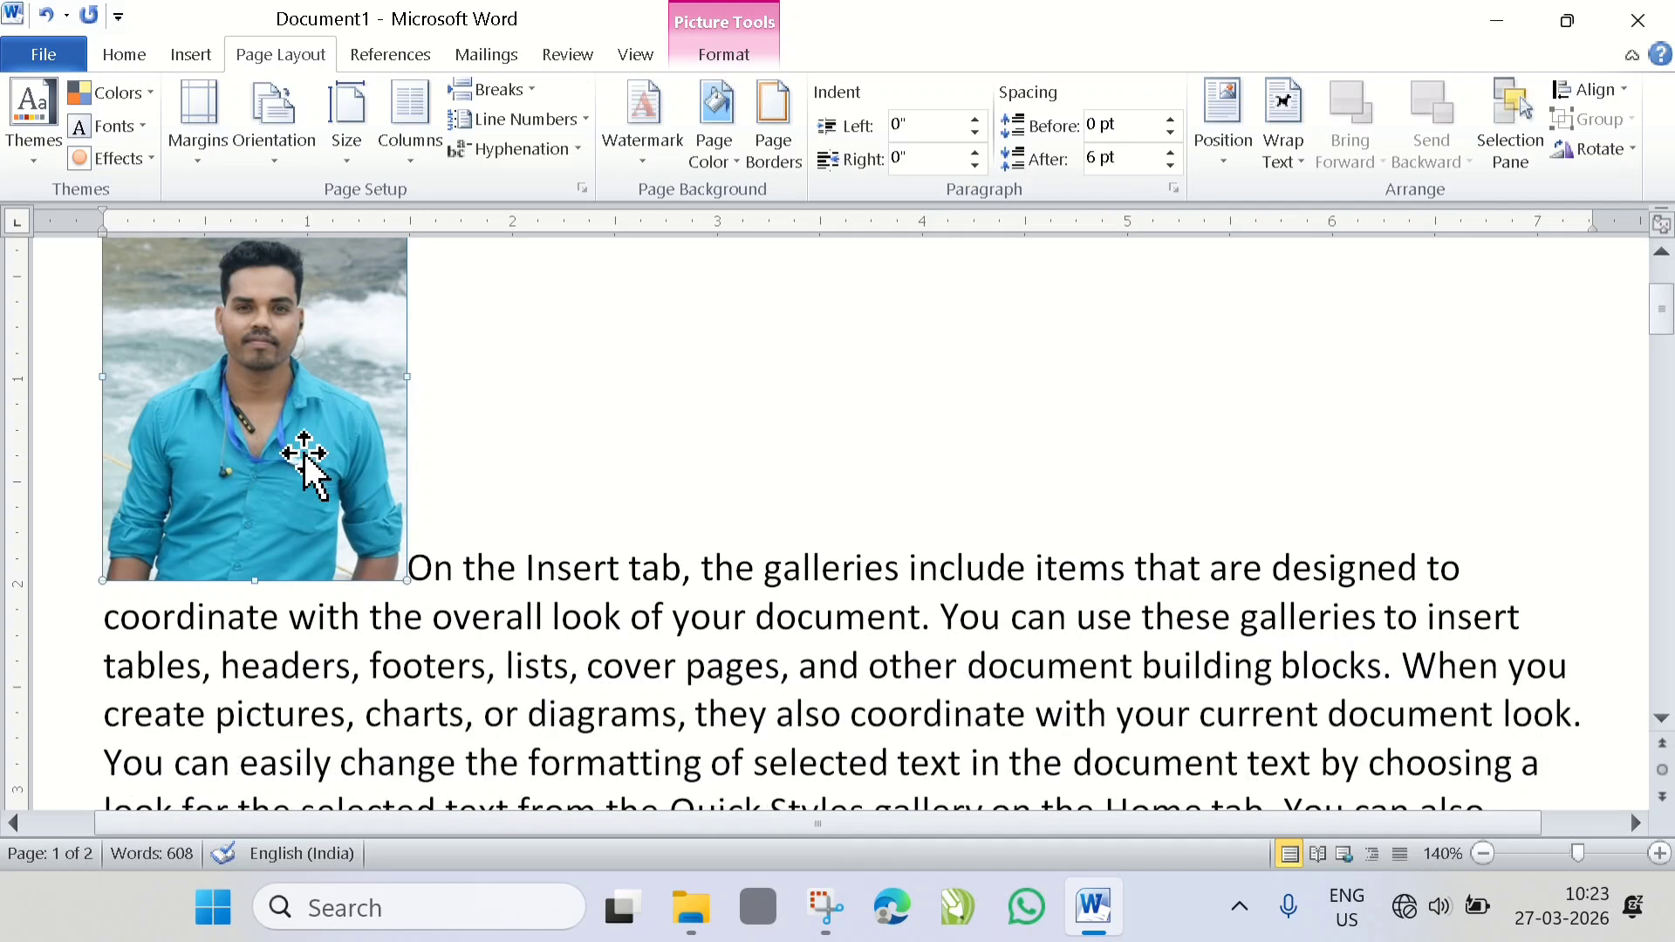
- Set the picture's text wrapping to In Line with Text and move it between "On the Insert tab," and "the galleries"
click(1304, 166)
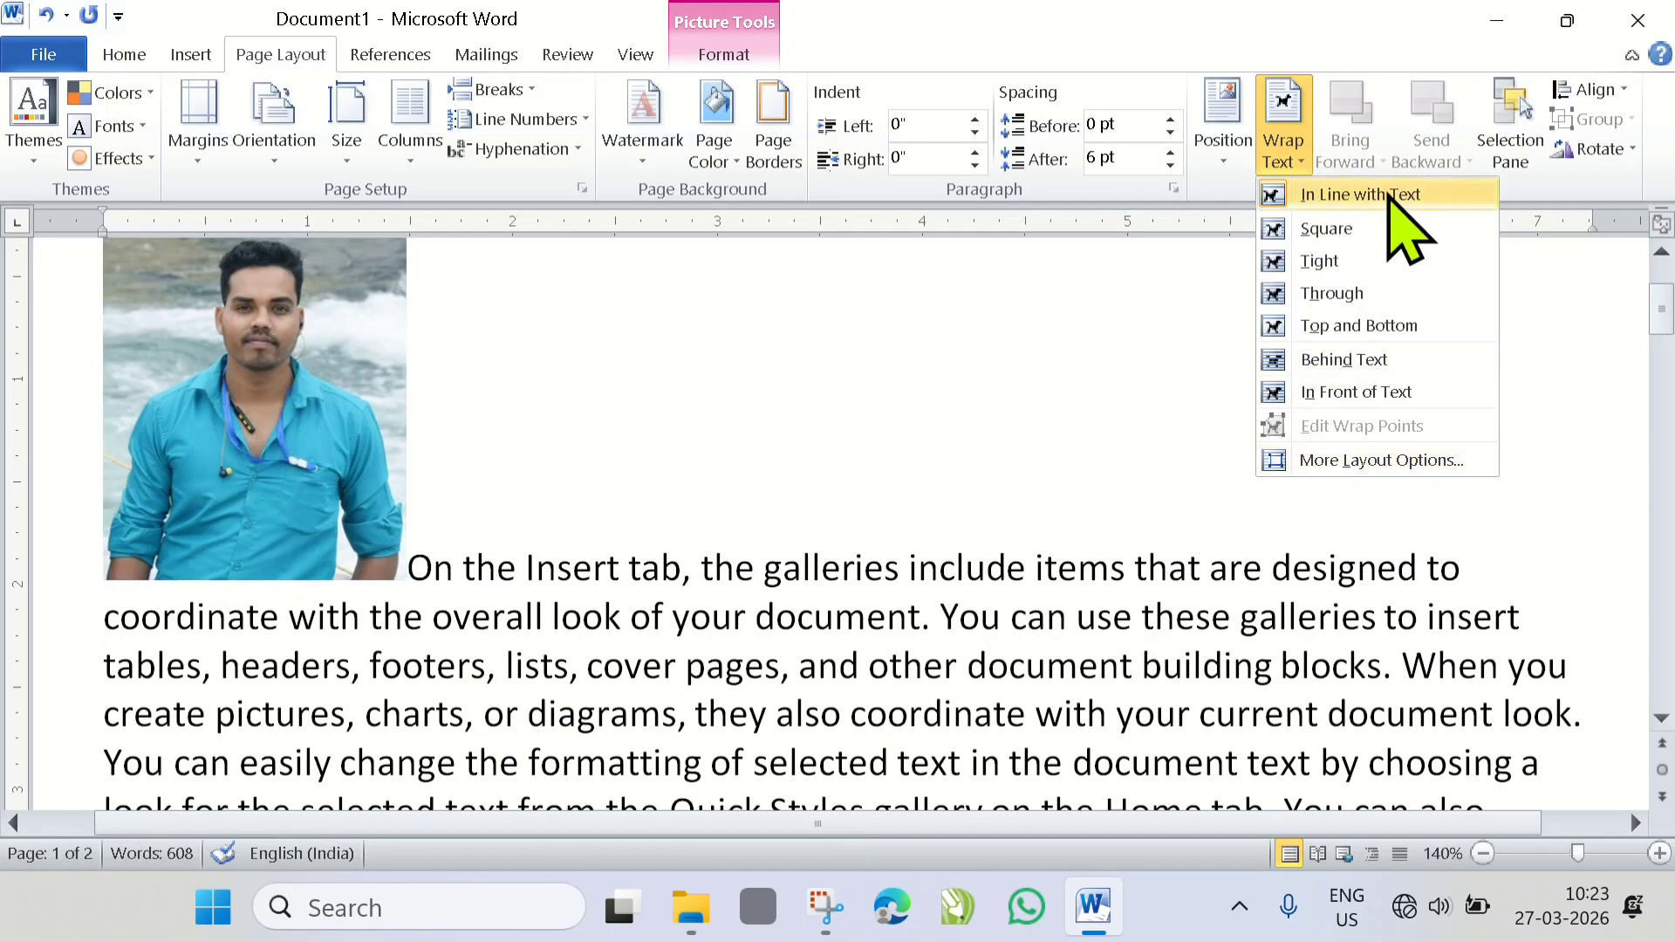
click(1332, 196)
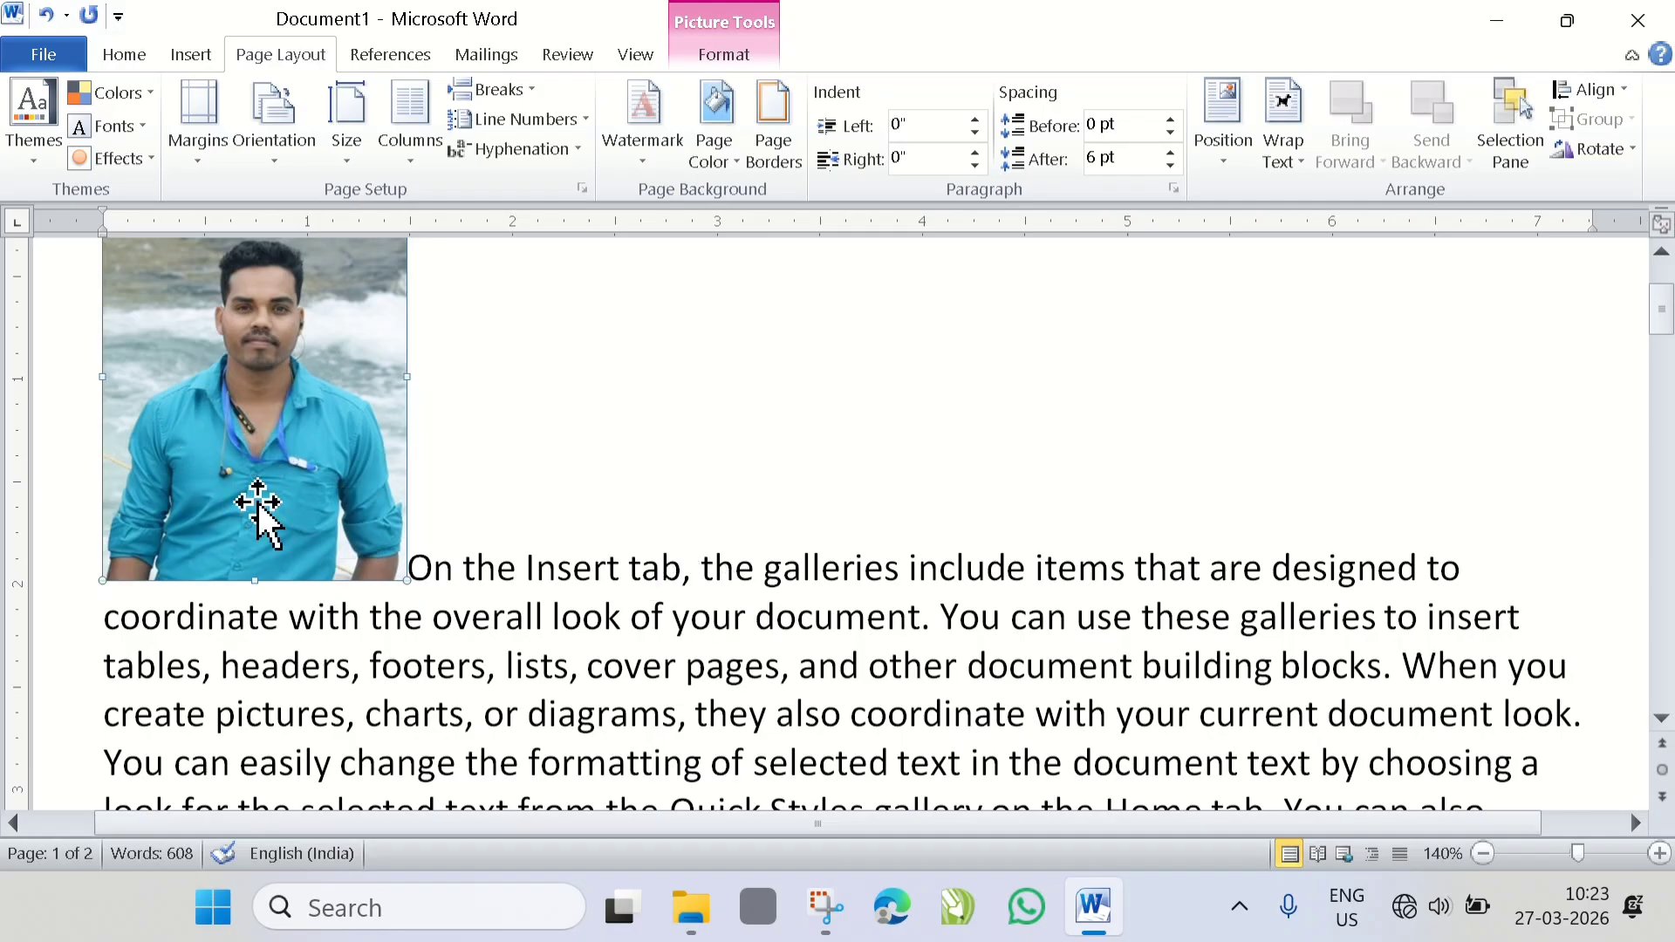
drag(259, 506, 702, 557)
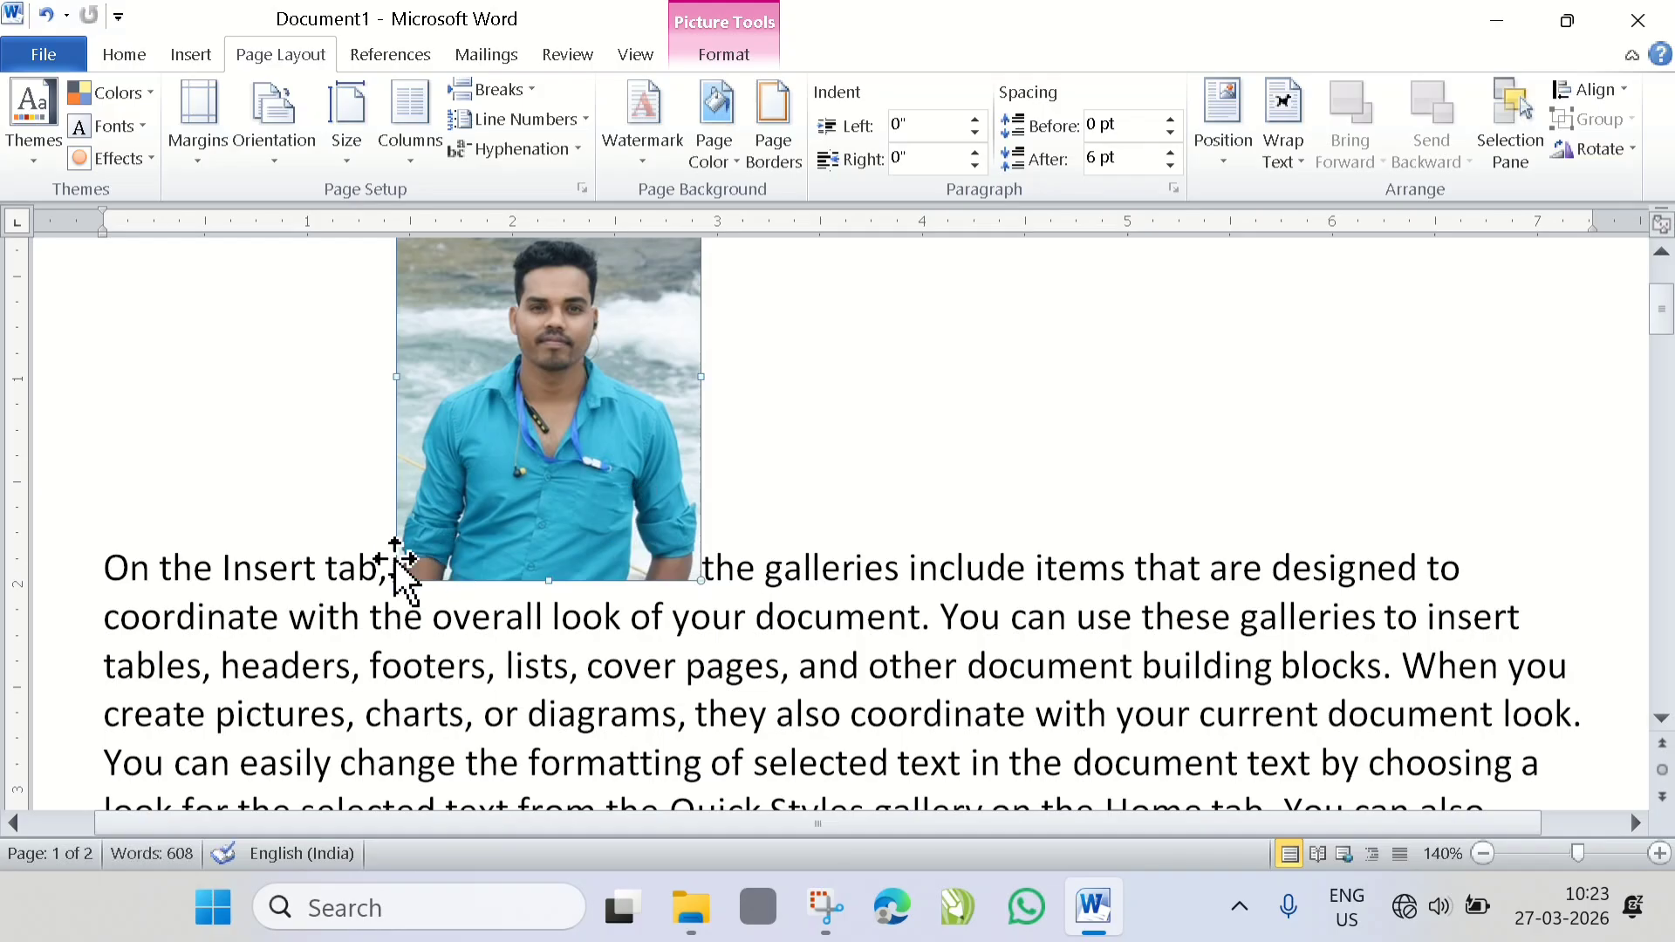
- Move the inline picture between "the galleries" and "include", and set its text wrapping to Square
drag(508, 542, 903, 571)
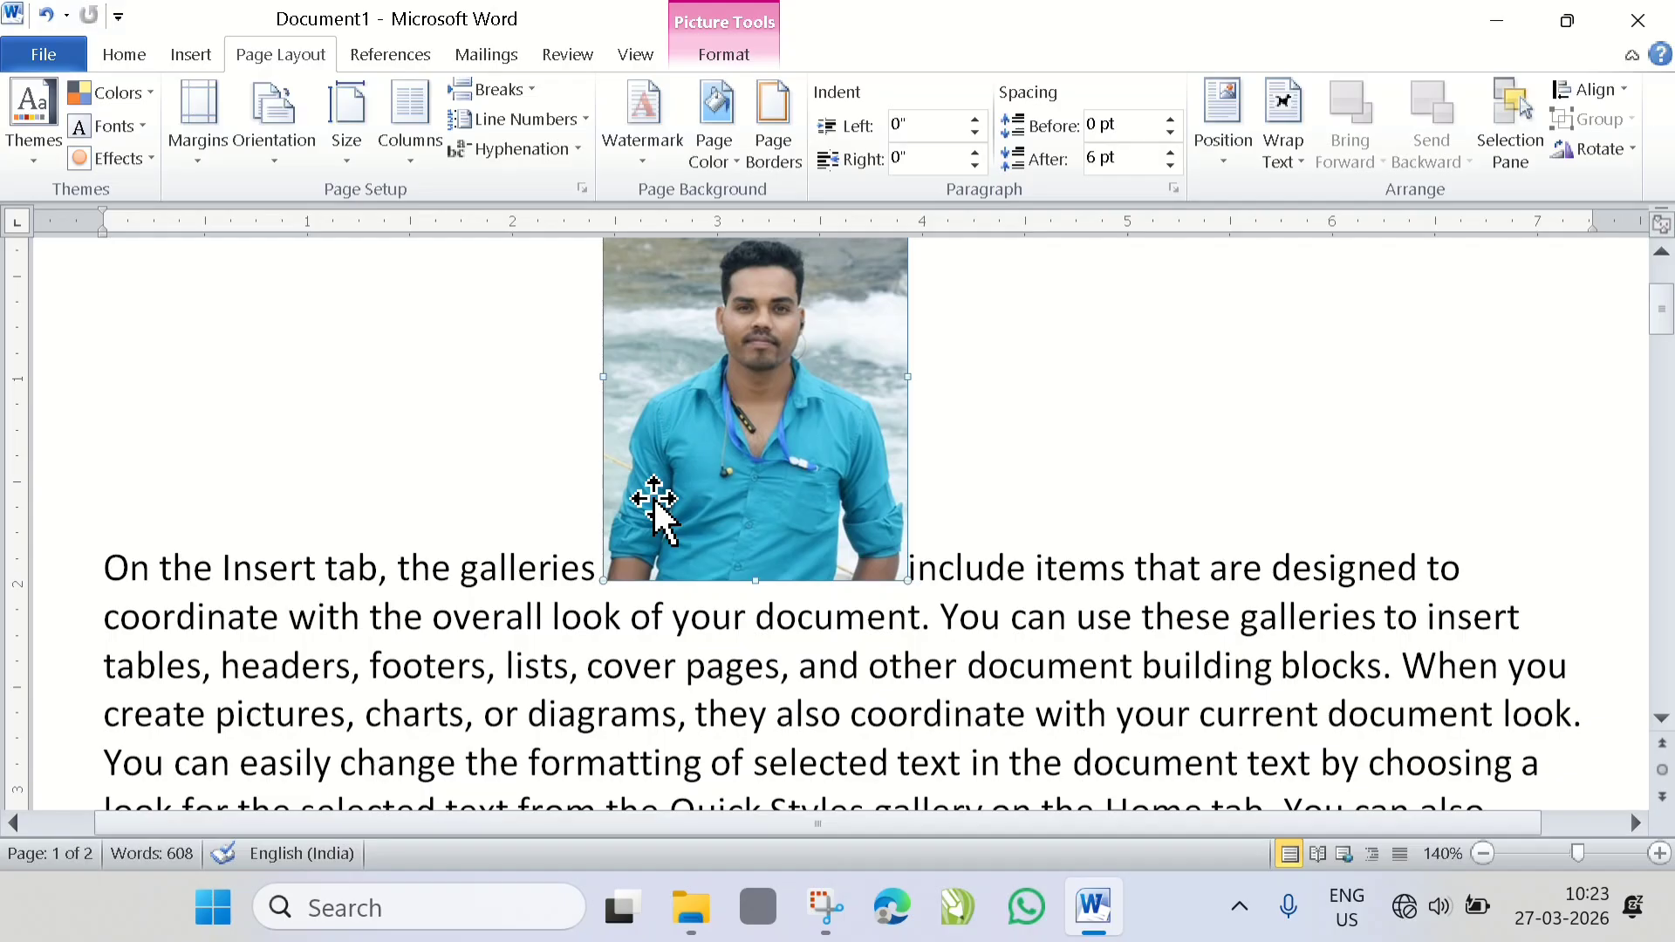
click(1291, 157)
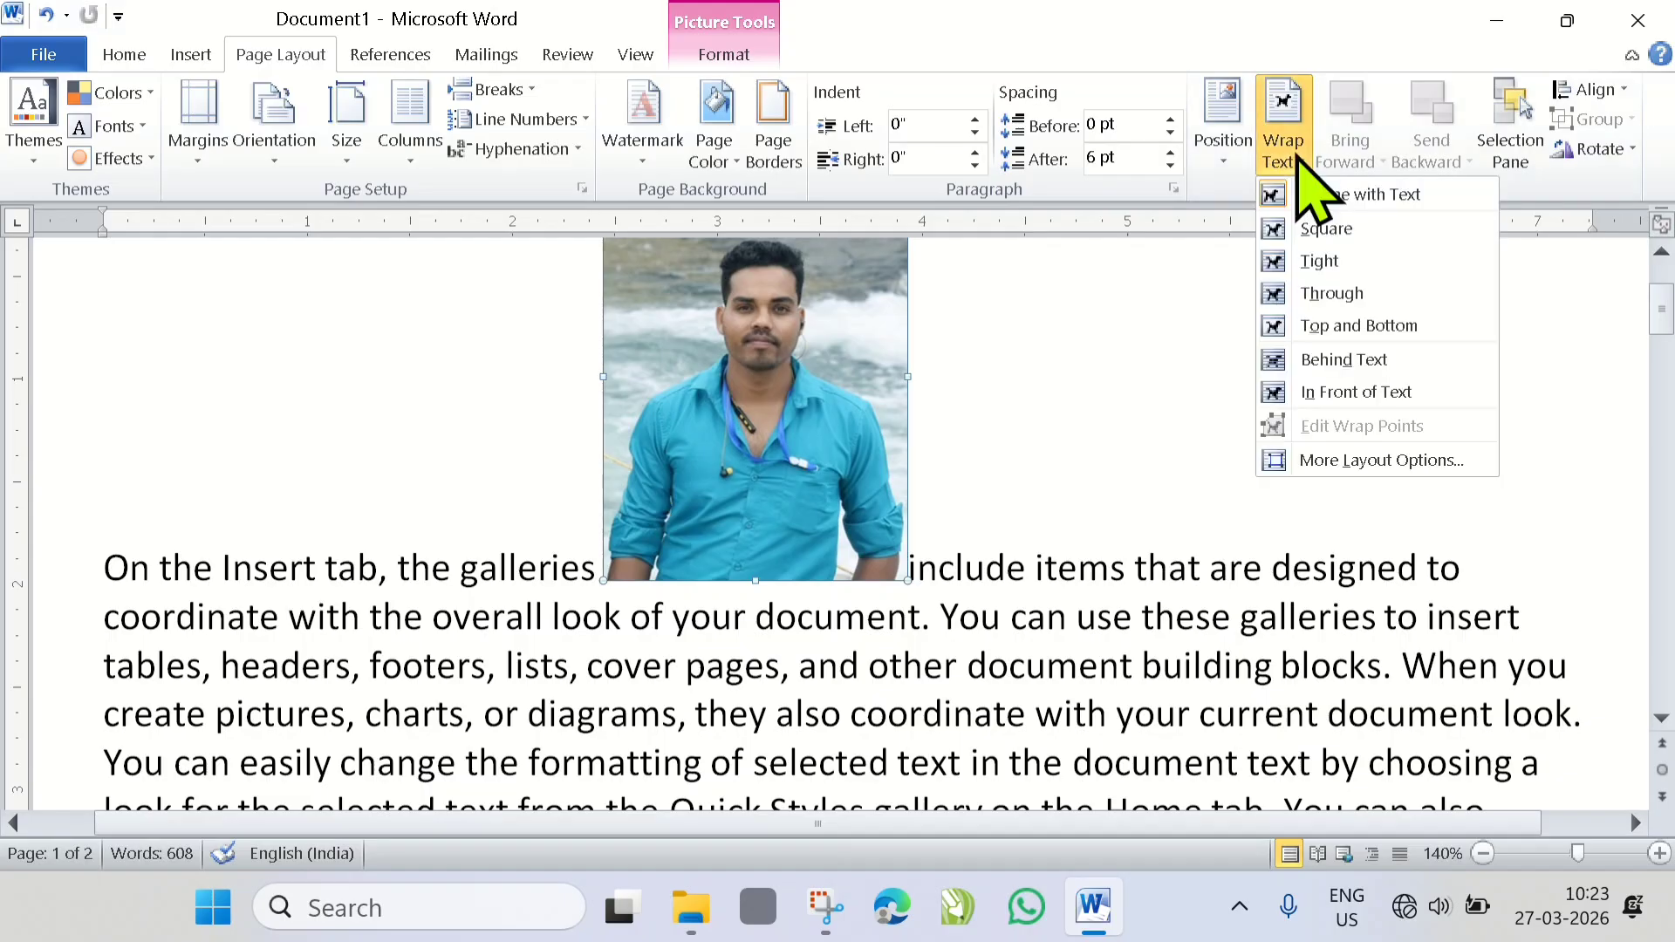
click(1324, 237)
scroll(887, 513, up, 3)
scroll(768, 514, down, 3)
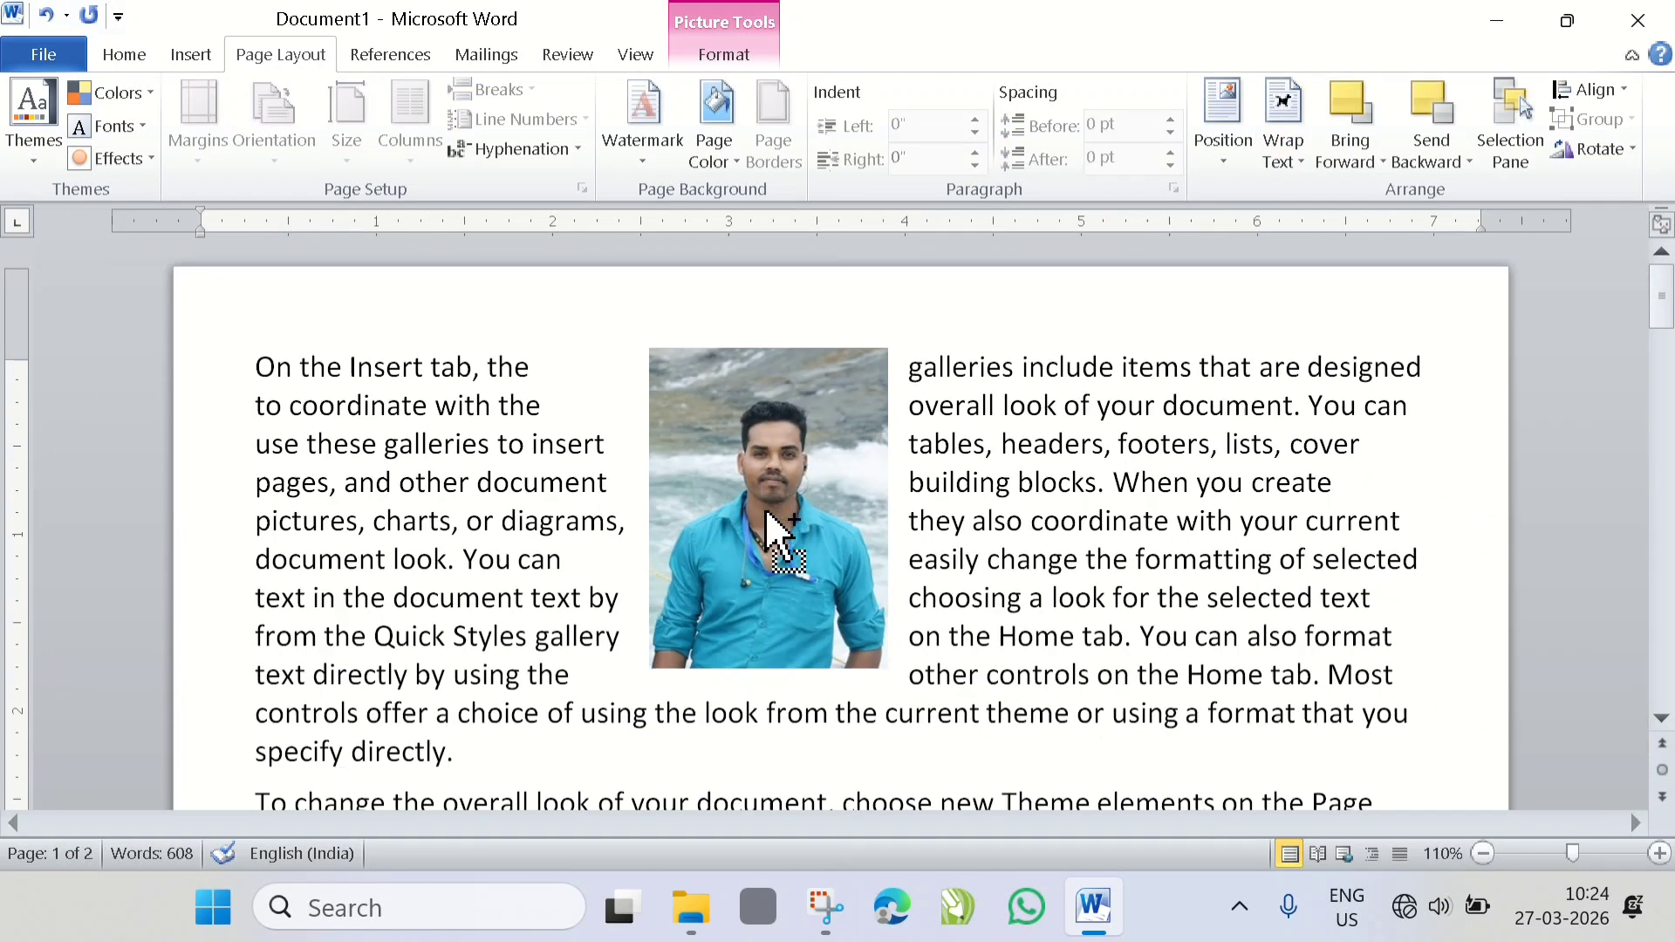
- Move the square-wrapped picture down and left so it spans the end of the first paragraph and the start of the second
scroll(734, 479, down, 2)
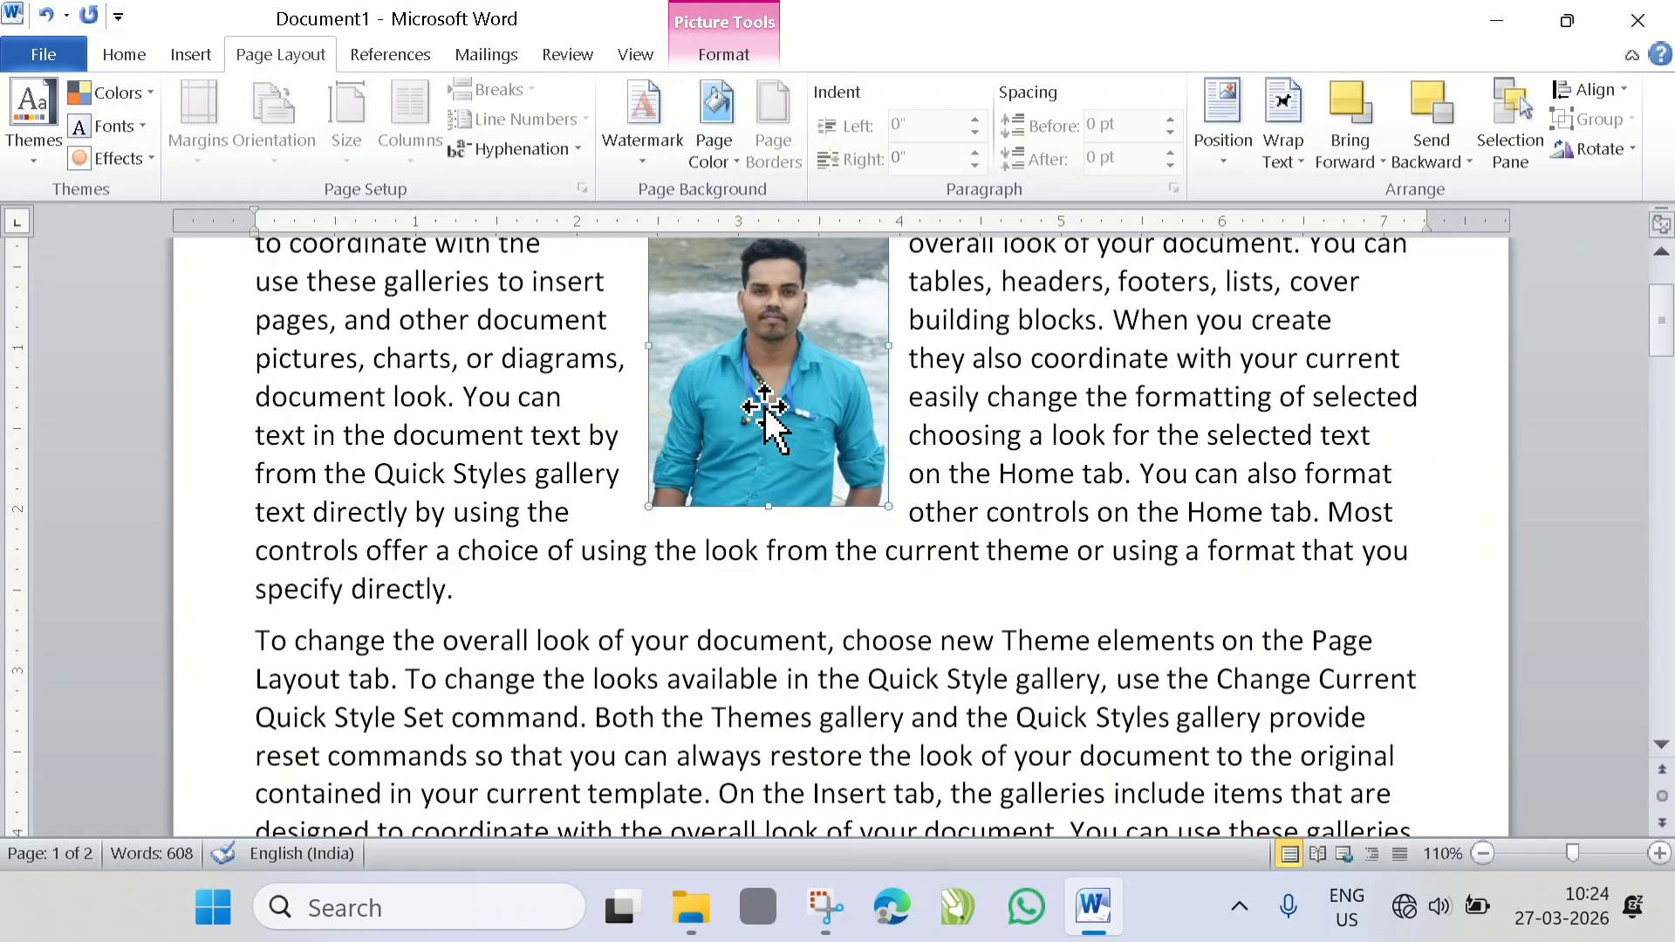
drag(768, 384, 752, 524)
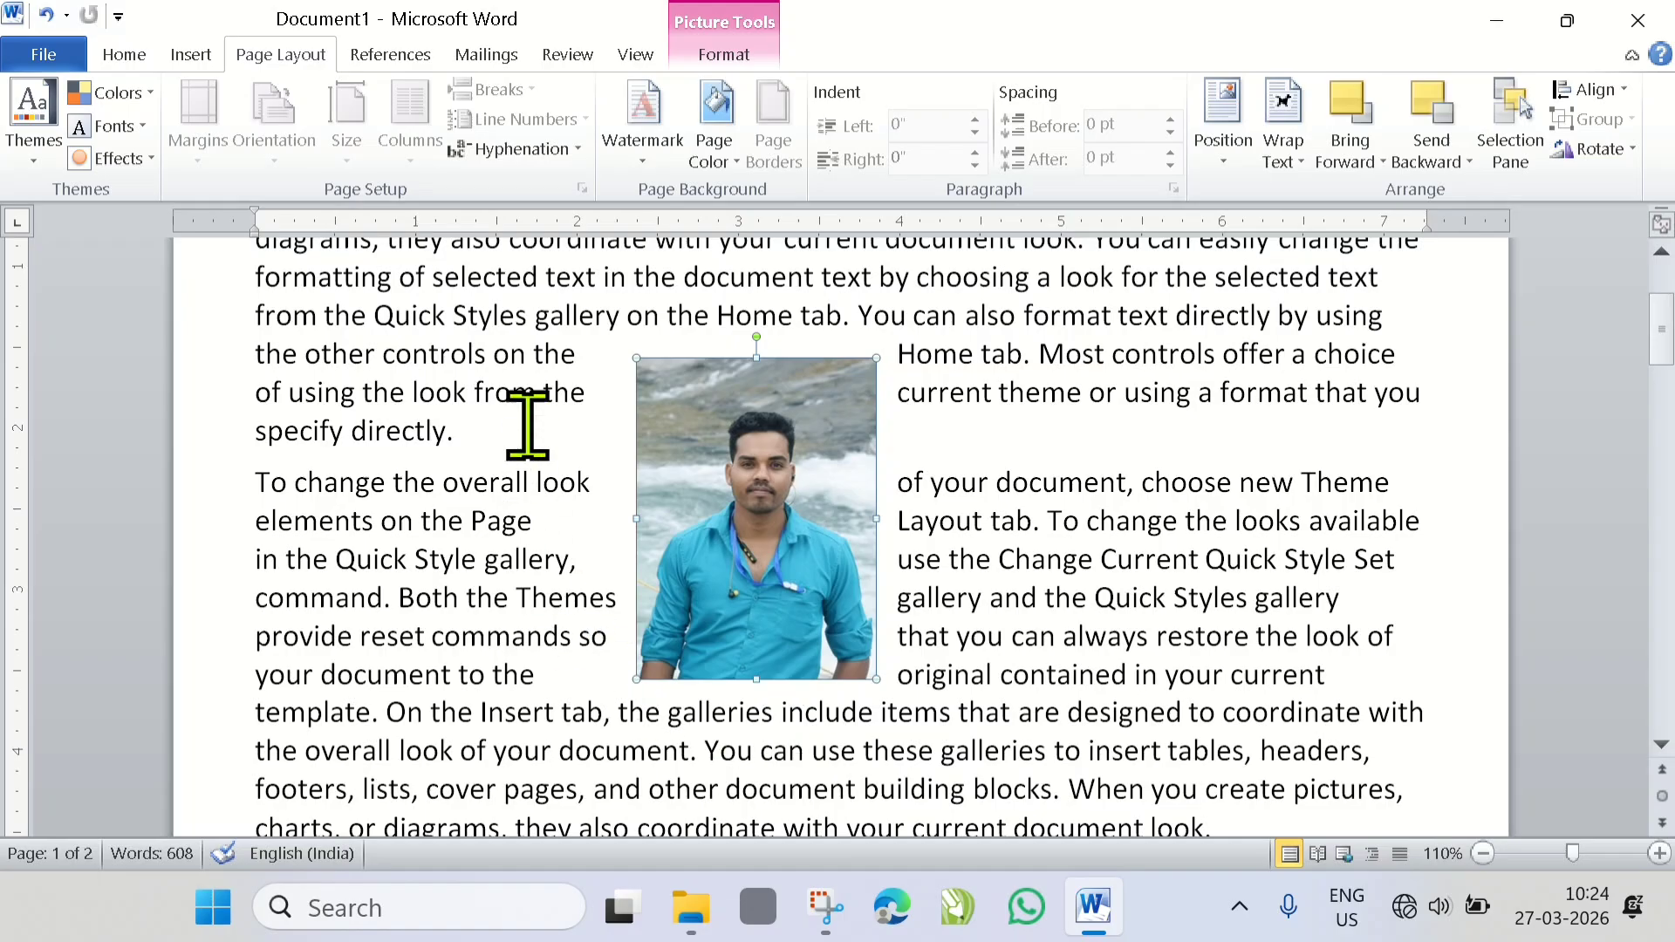
drag(737, 550, 643, 558)
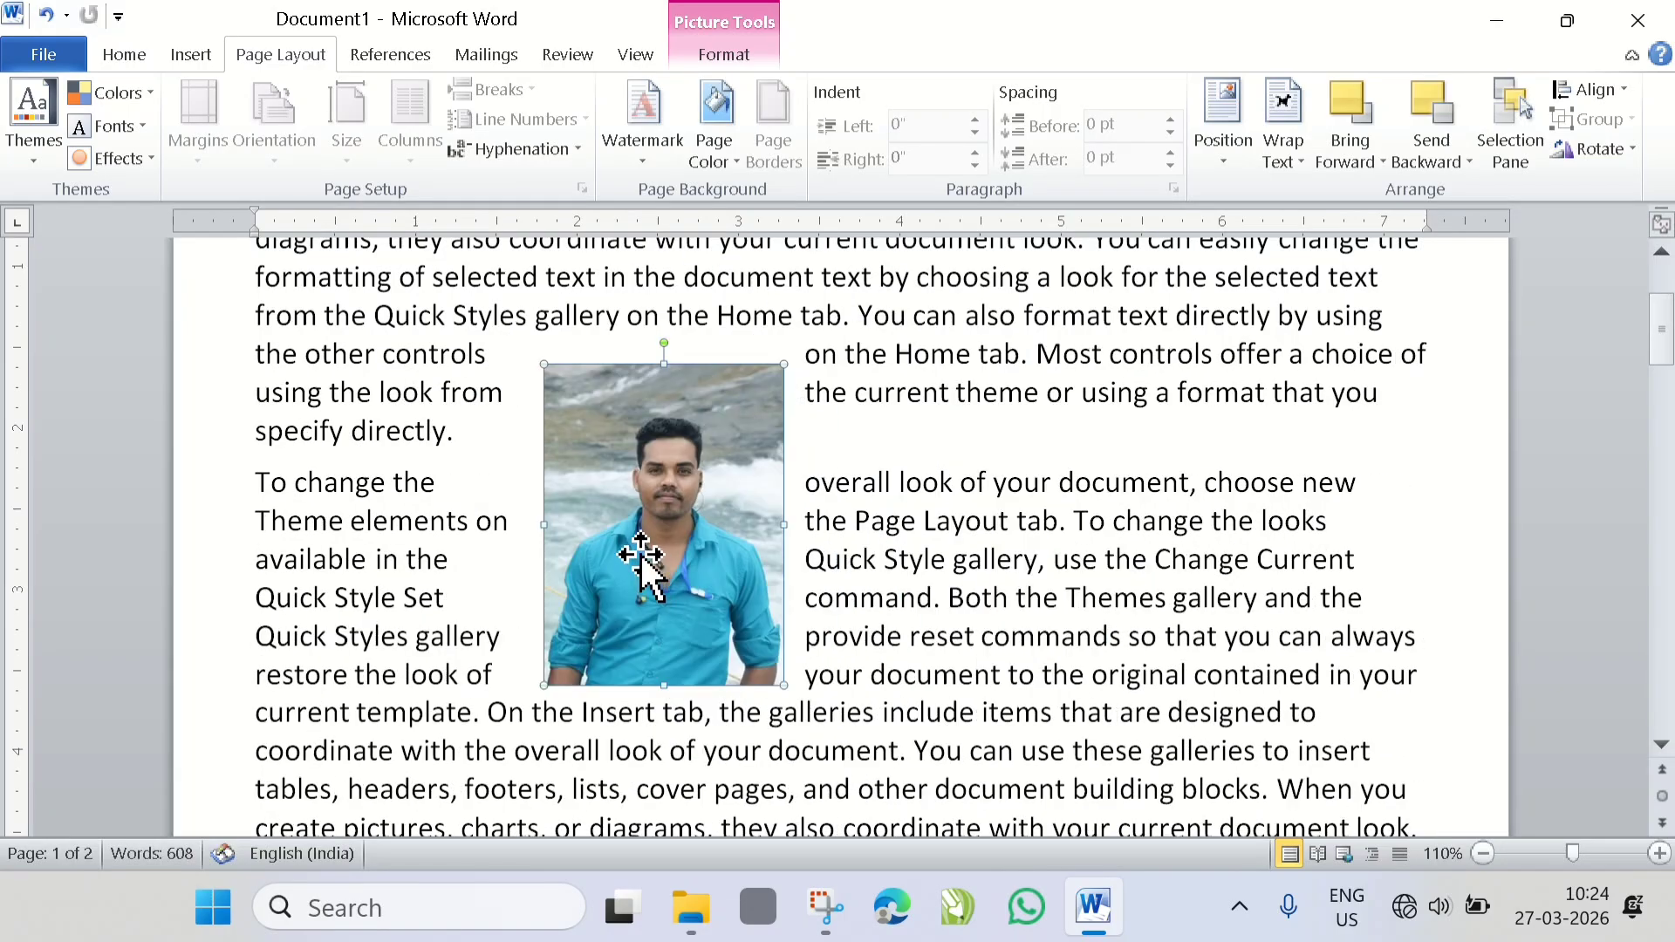
- Set the picture's text wrapping to Top and Bottom and move the picture to the right, near the middle of the line
click(1307, 167)
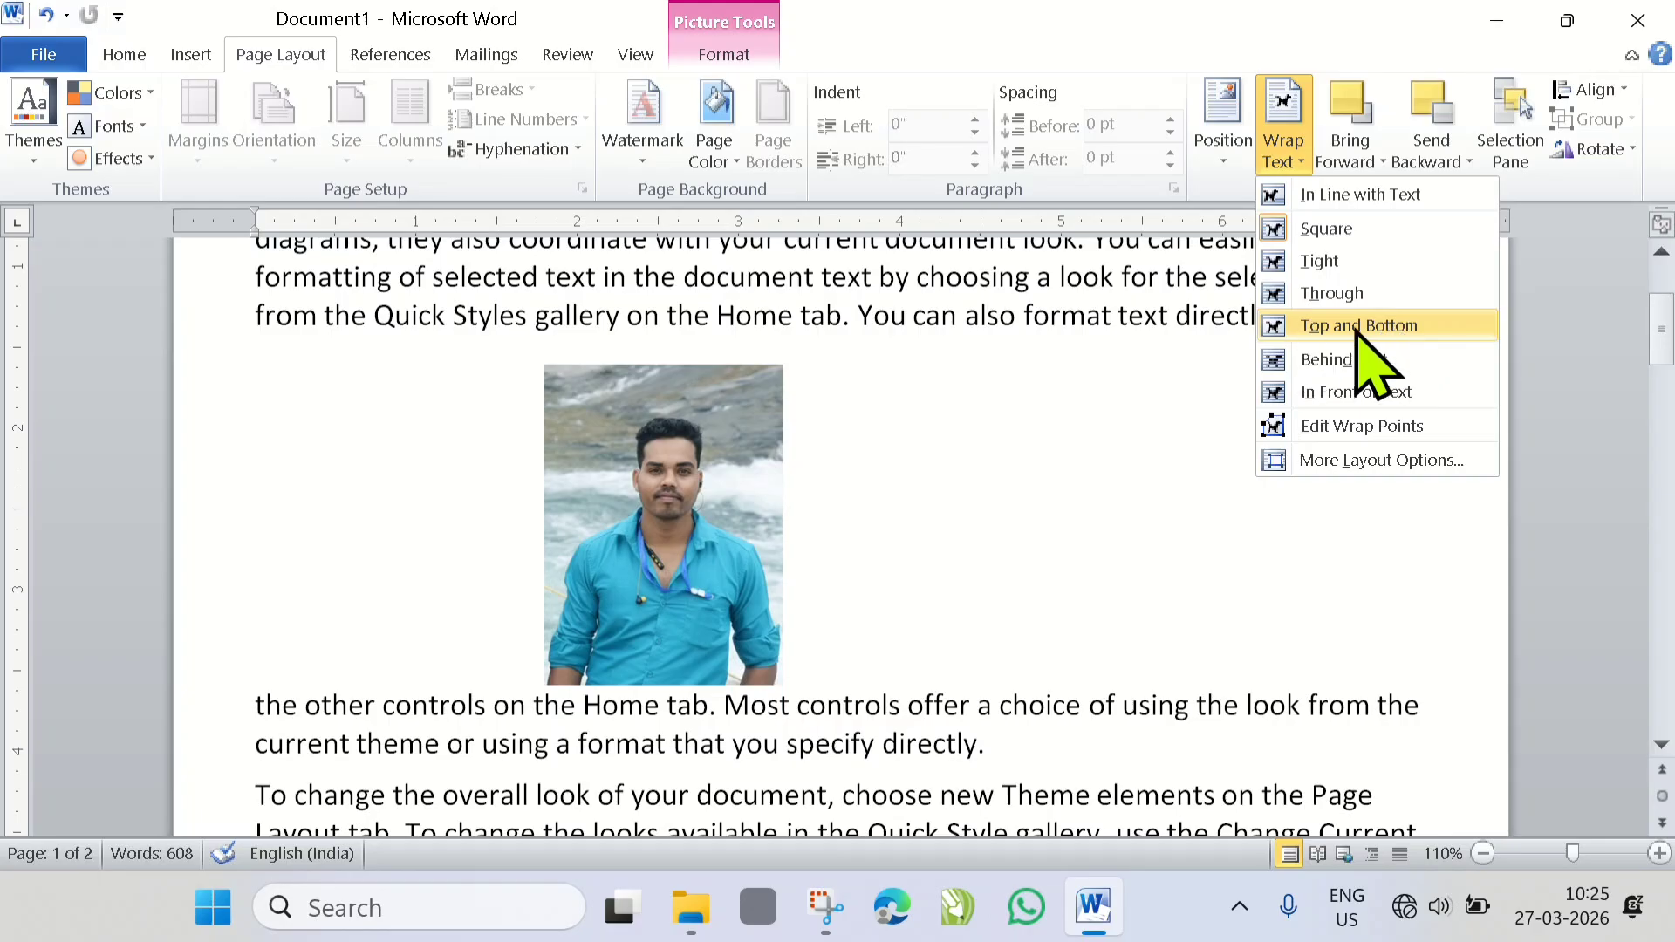
click(1357, 333)
drag(636, 430, 797, 486)
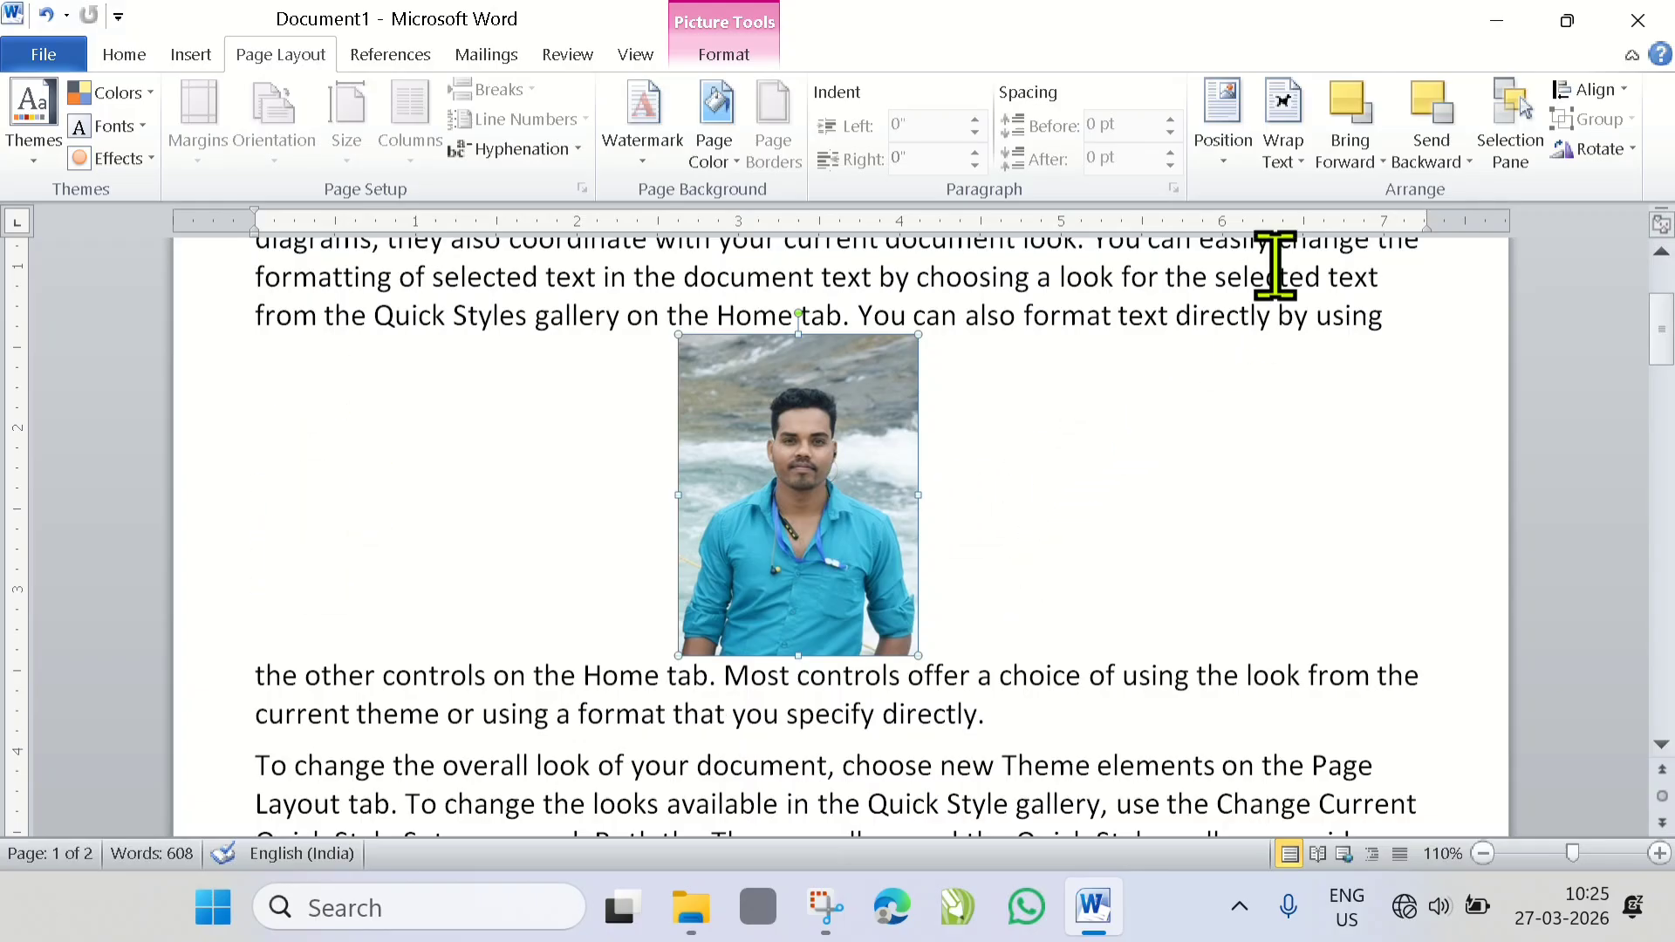
- Set the picture's text wrapping to Behind Text and inspect the text running over the picture up close
click(1296, 159)
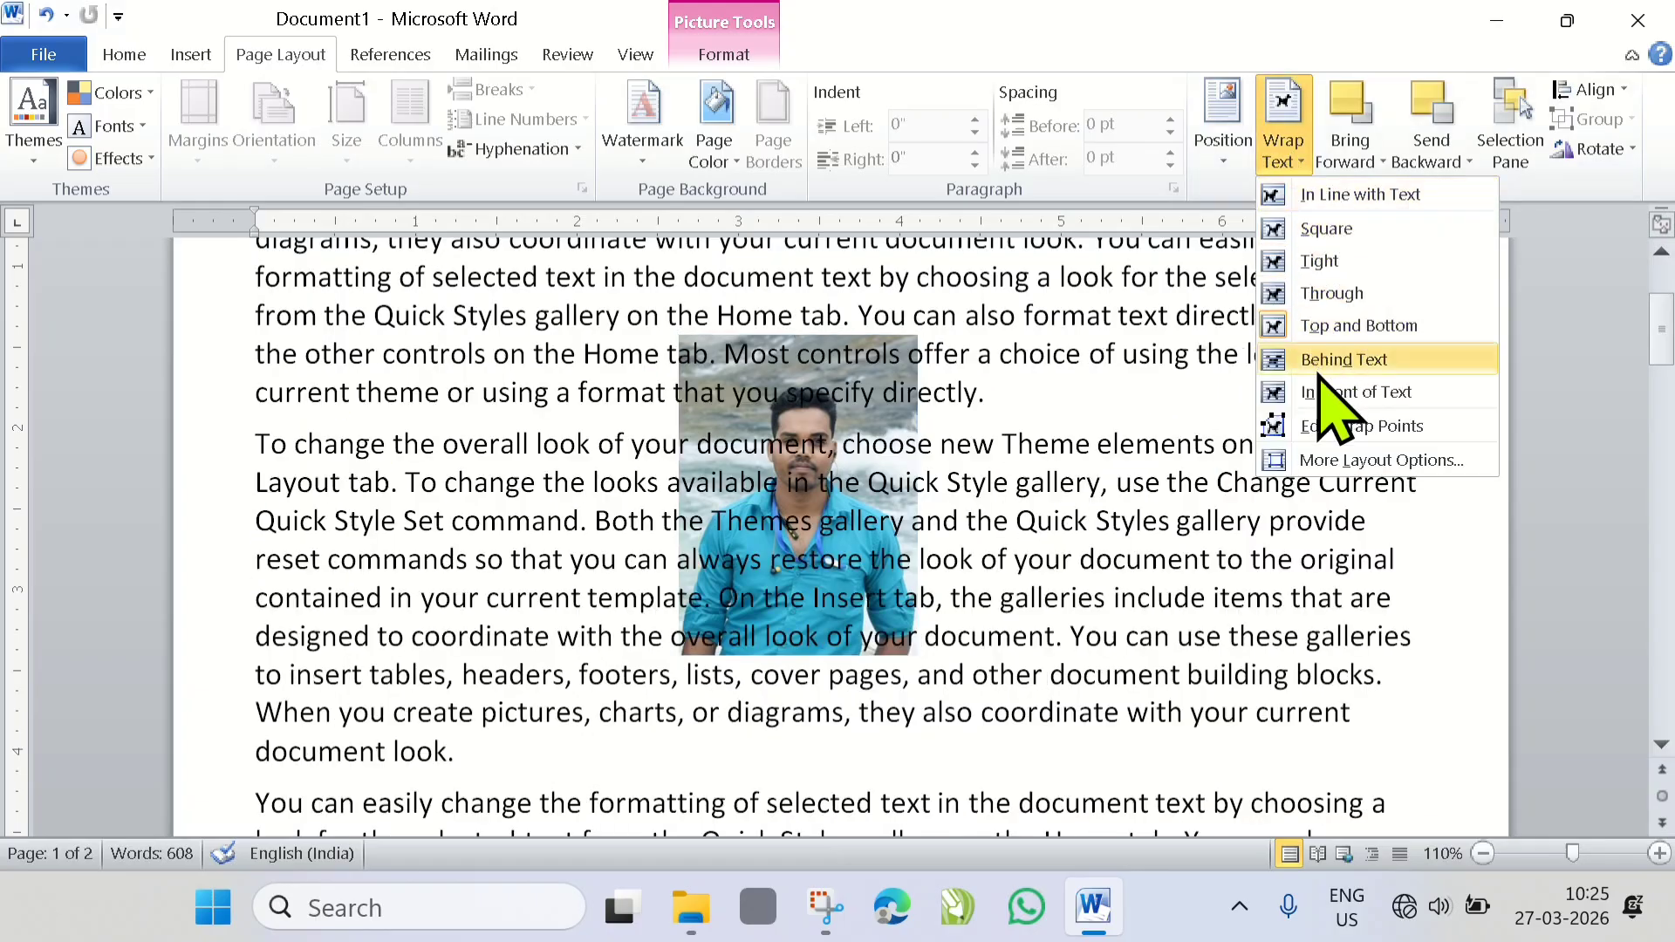
click(1314, 362)
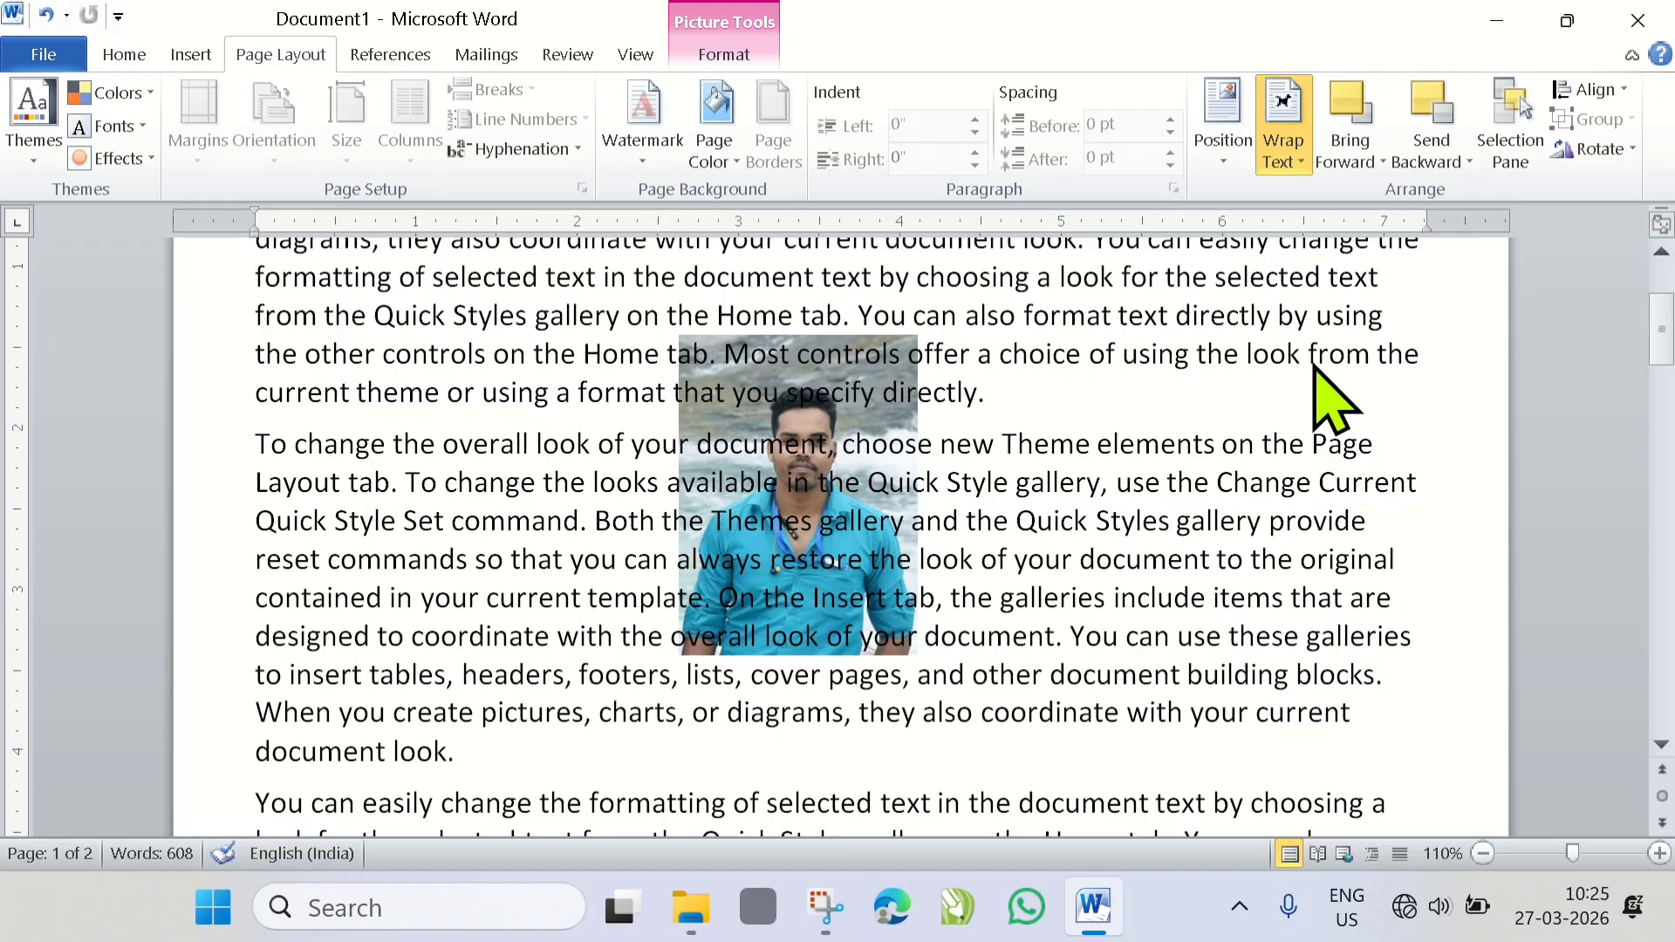
scroll(931, 516, up, 4)
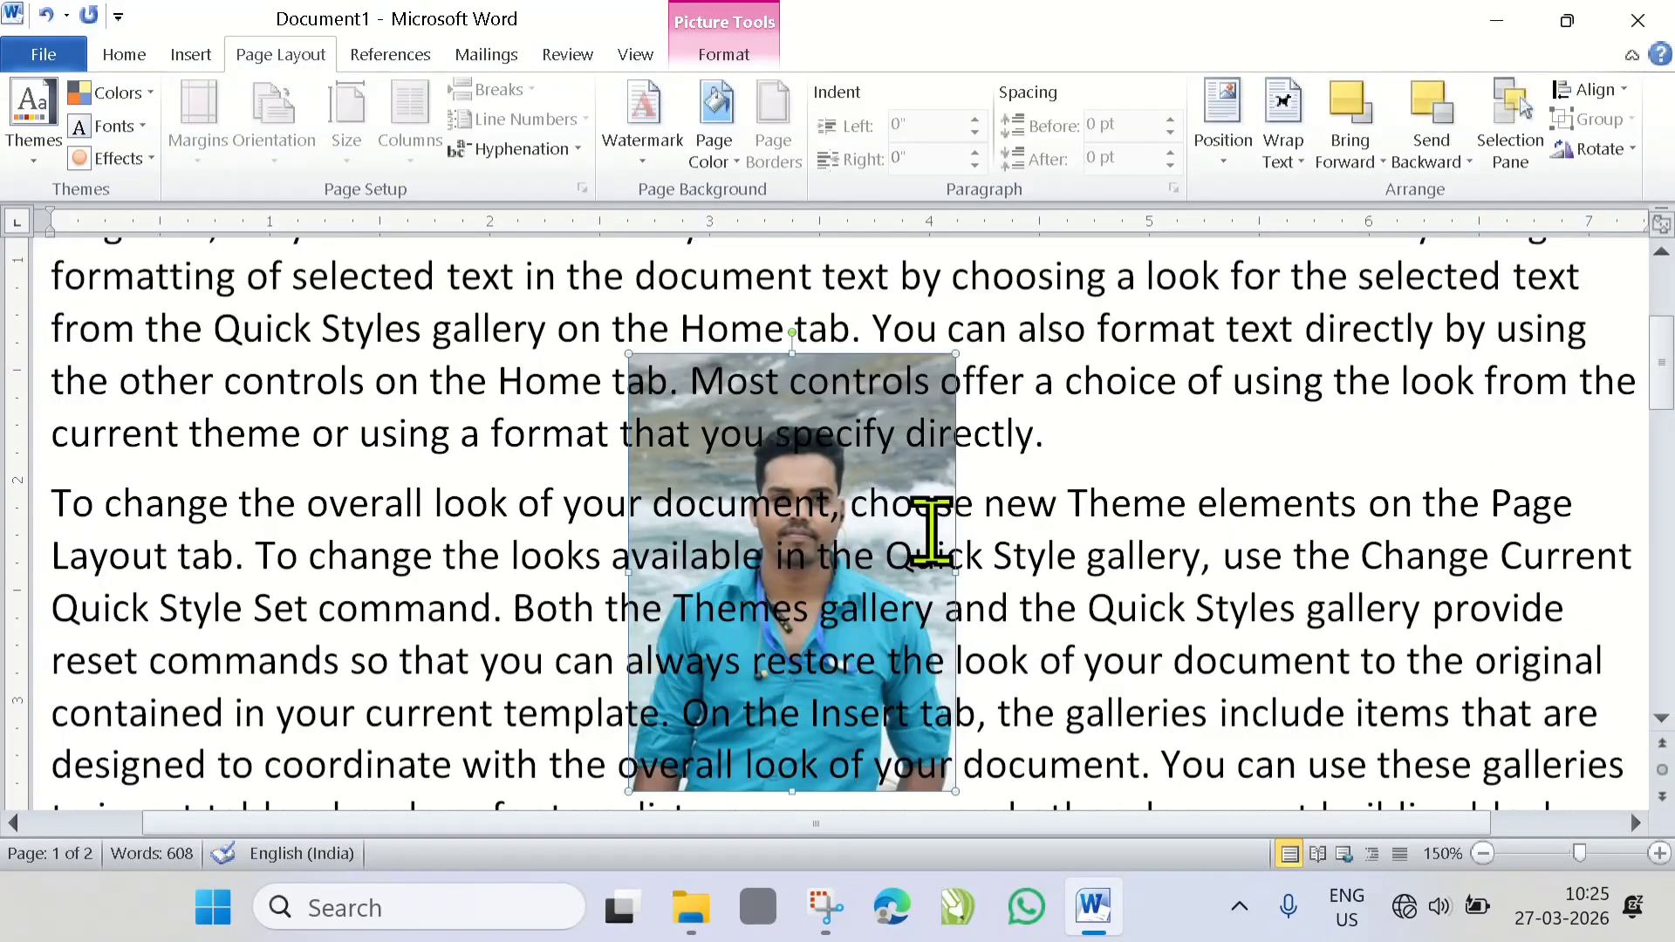
scroll(931, 532, down, 1)
scroll(925, 482, up, 1)
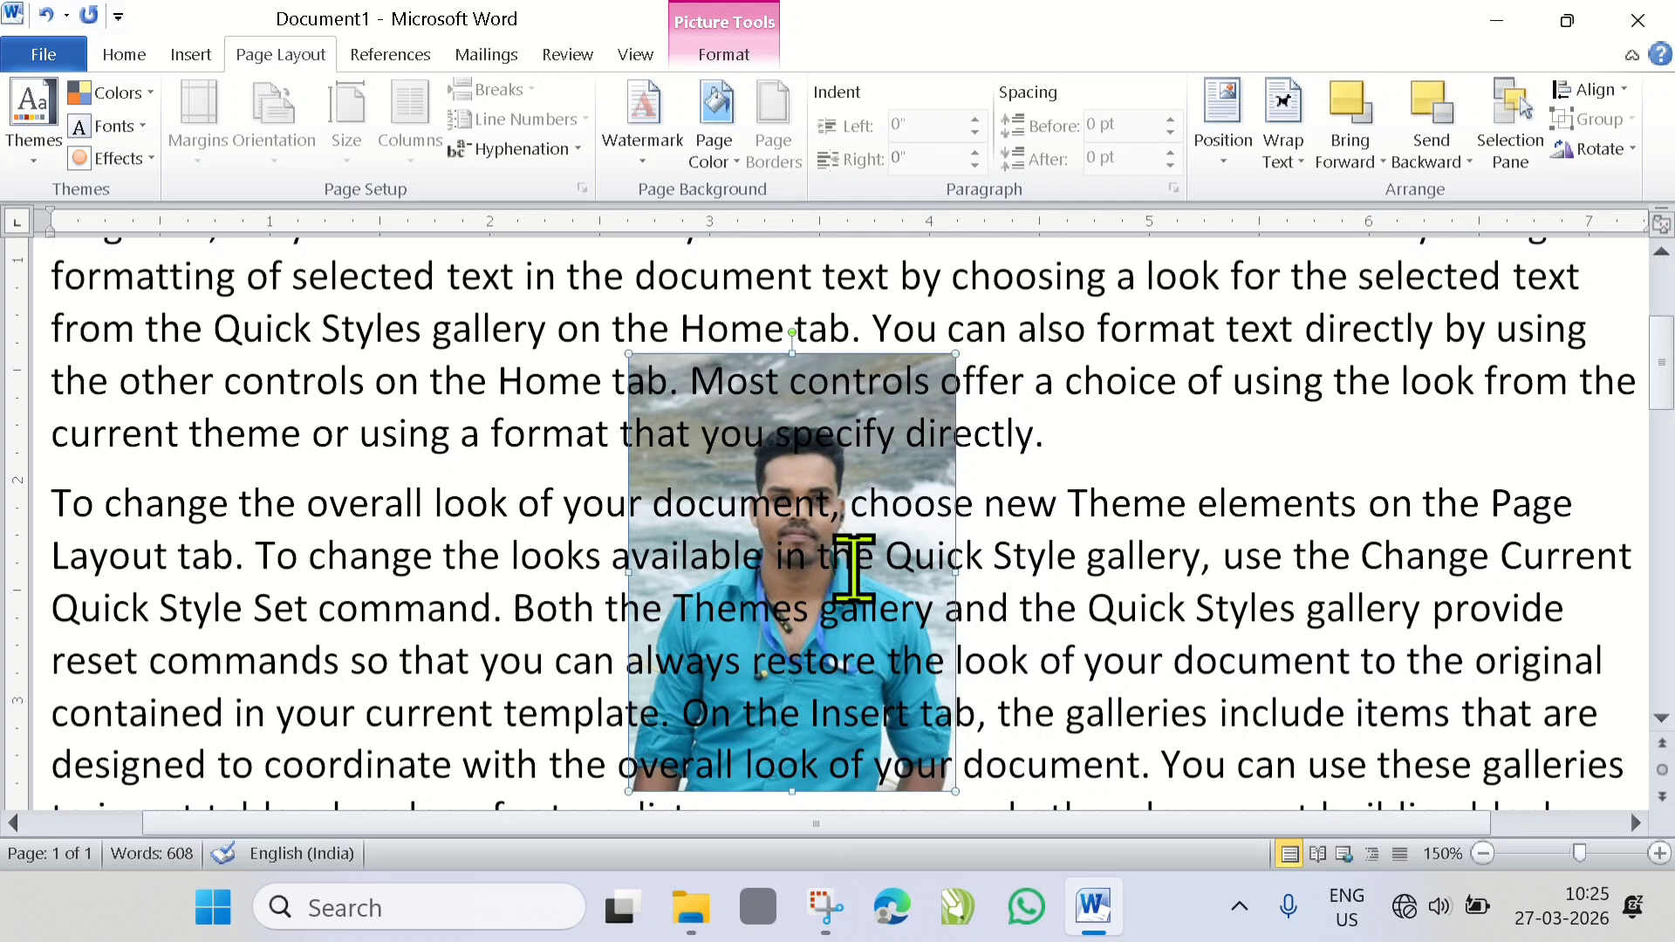
scroll(853, 567, up, 6)
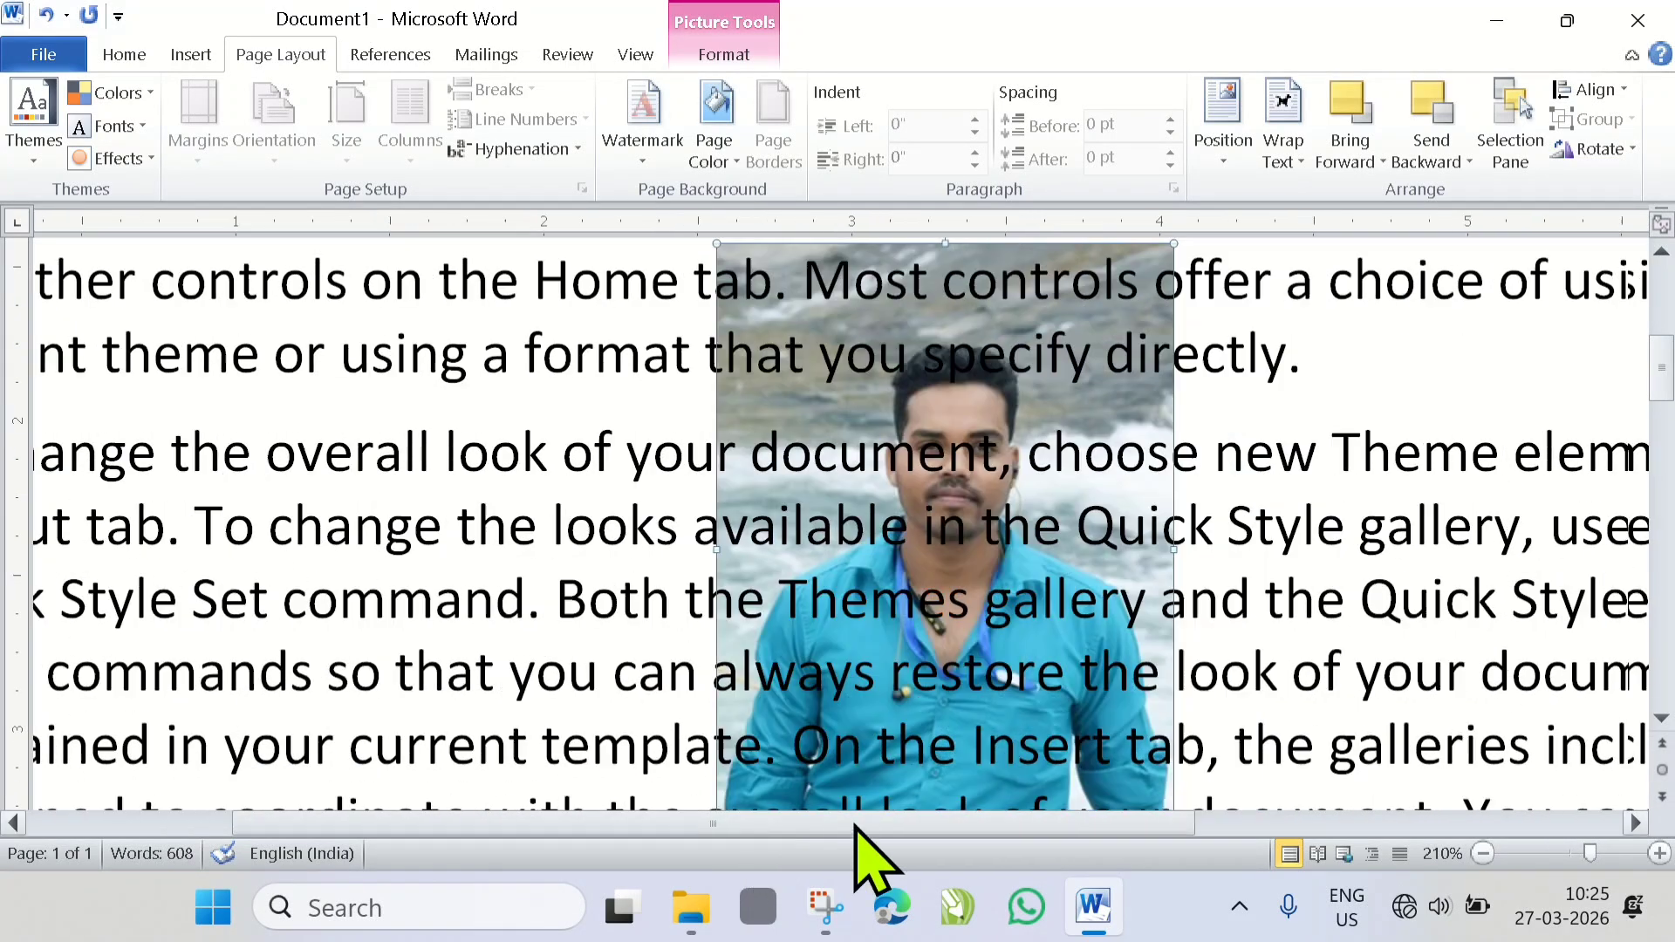
drag(856, 826, 920, 824)
scroll(747, 624, down, 1)
scroll(747, 625, up, 1)
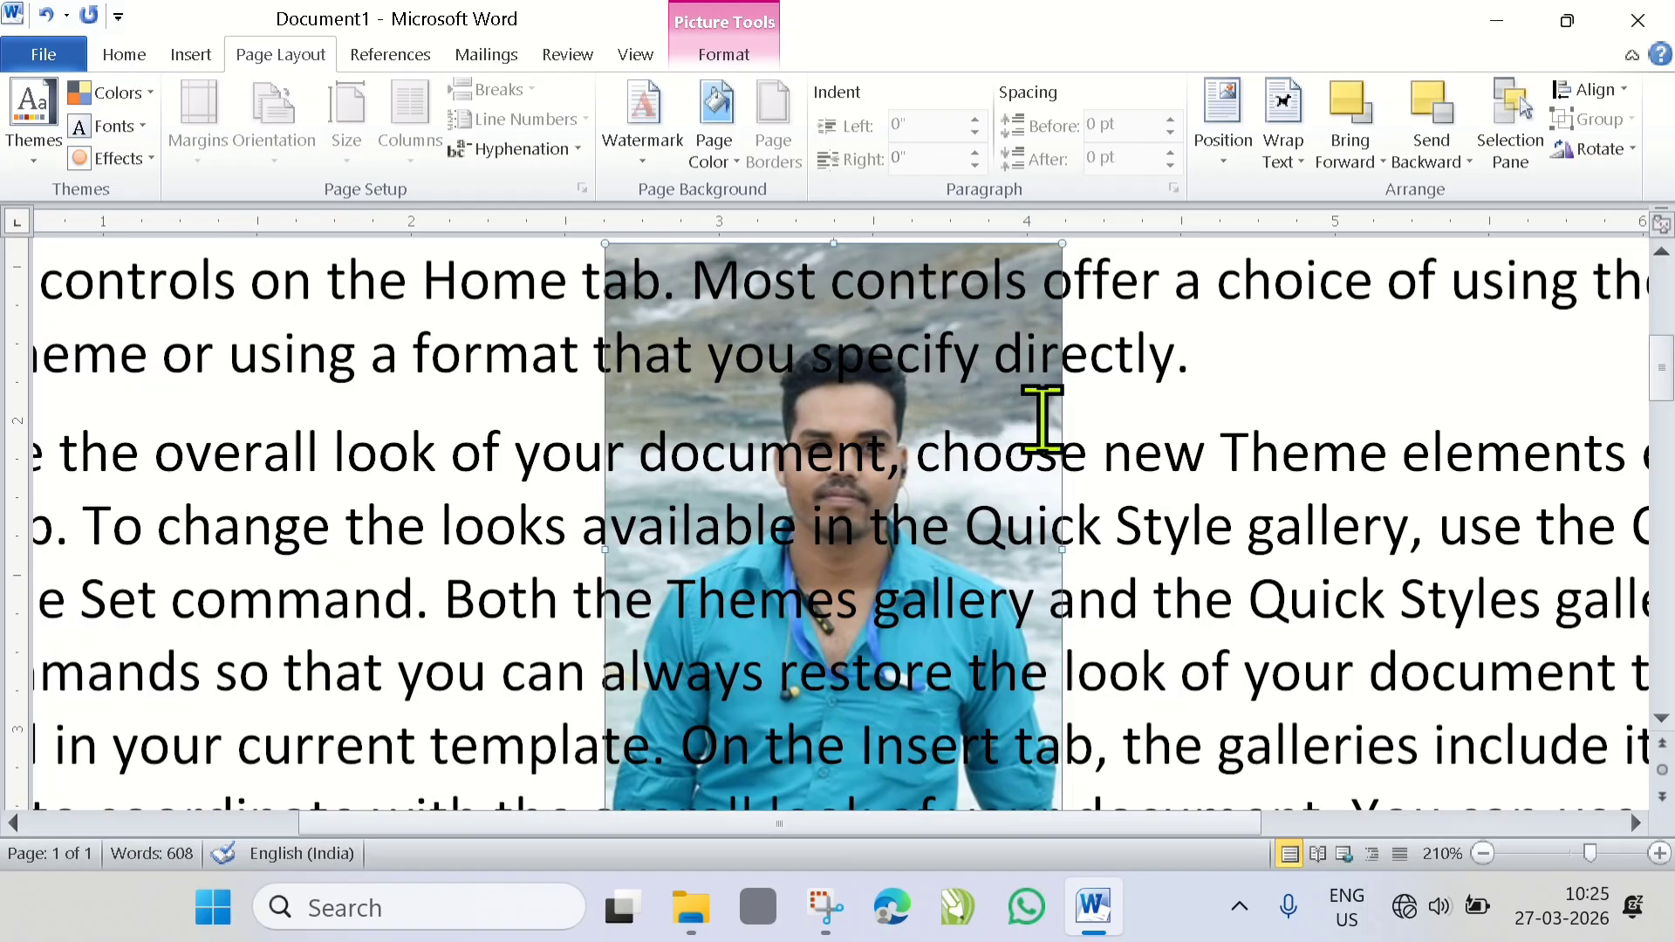
scroll(972, 464, up, 1)
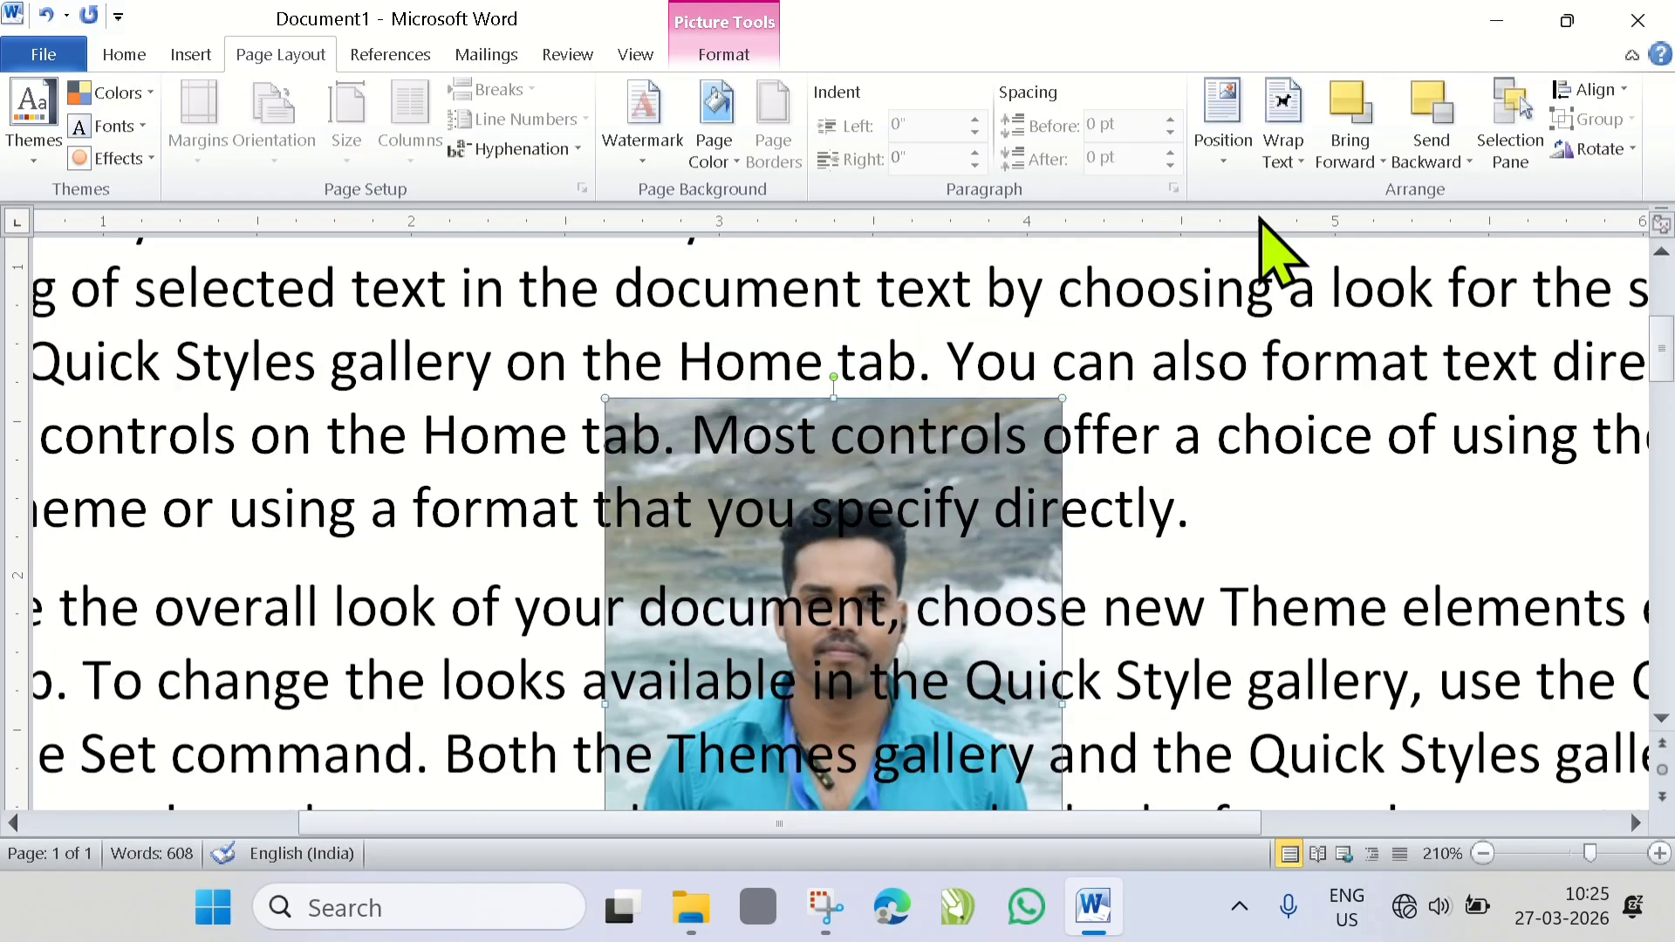
- Set the picture's text wrapping to In Front of Text and move the picture down and left over the second paragraph
click(1285, 162)
click(1317, 393)
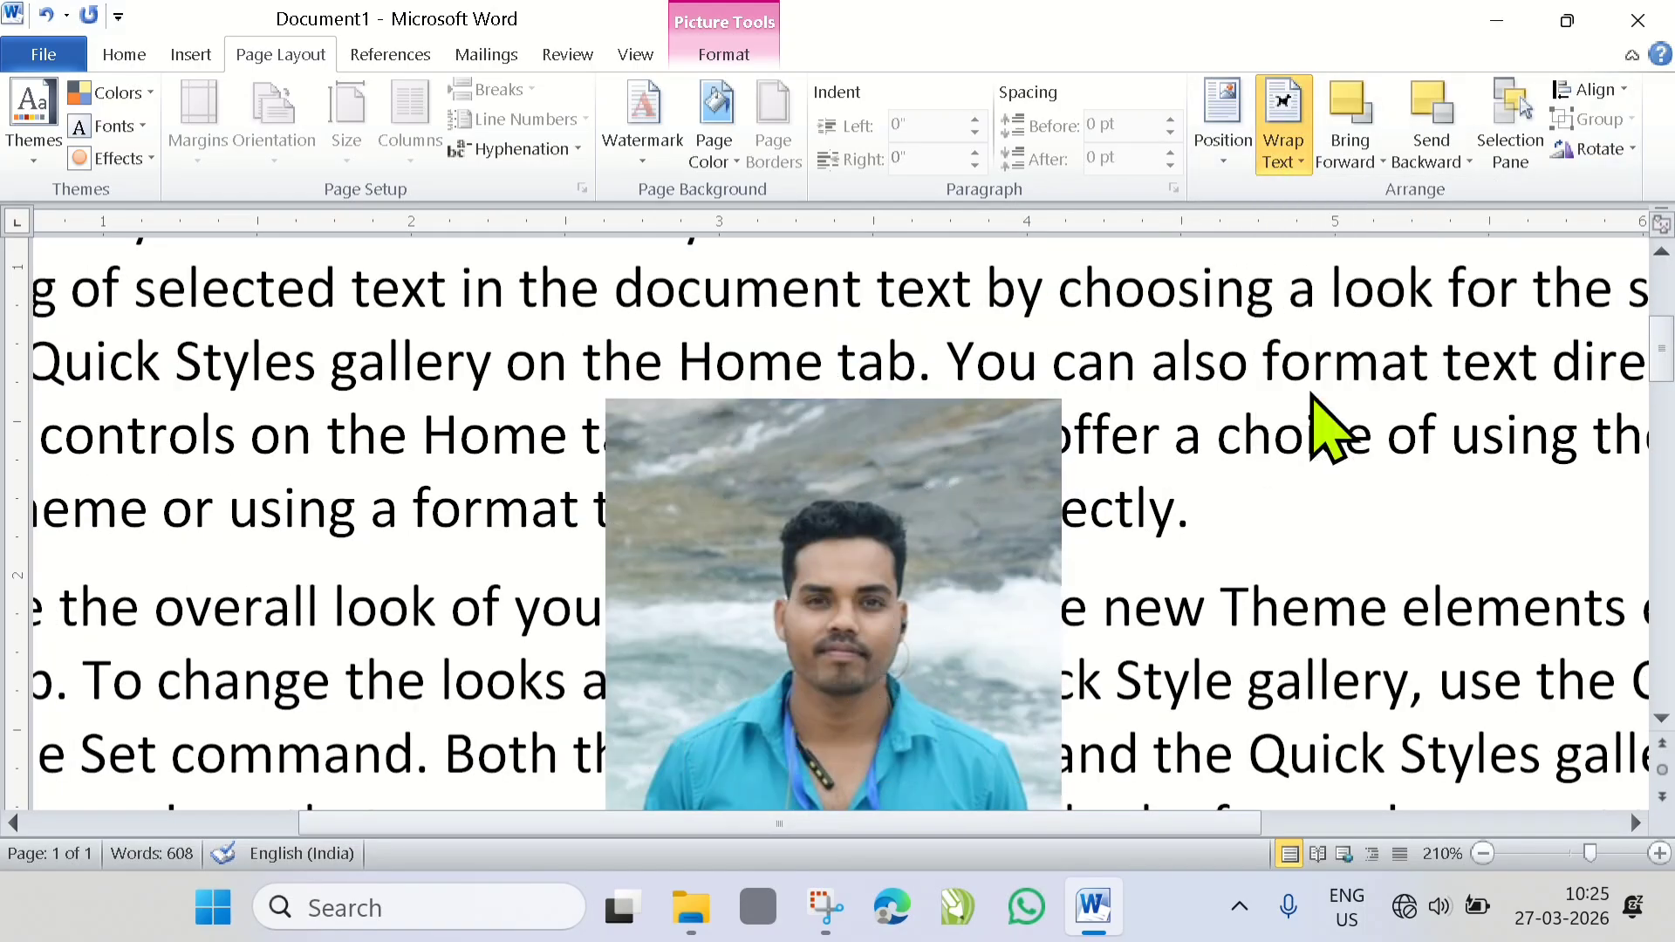
ctrl+scroll(815, 453, down, 4)
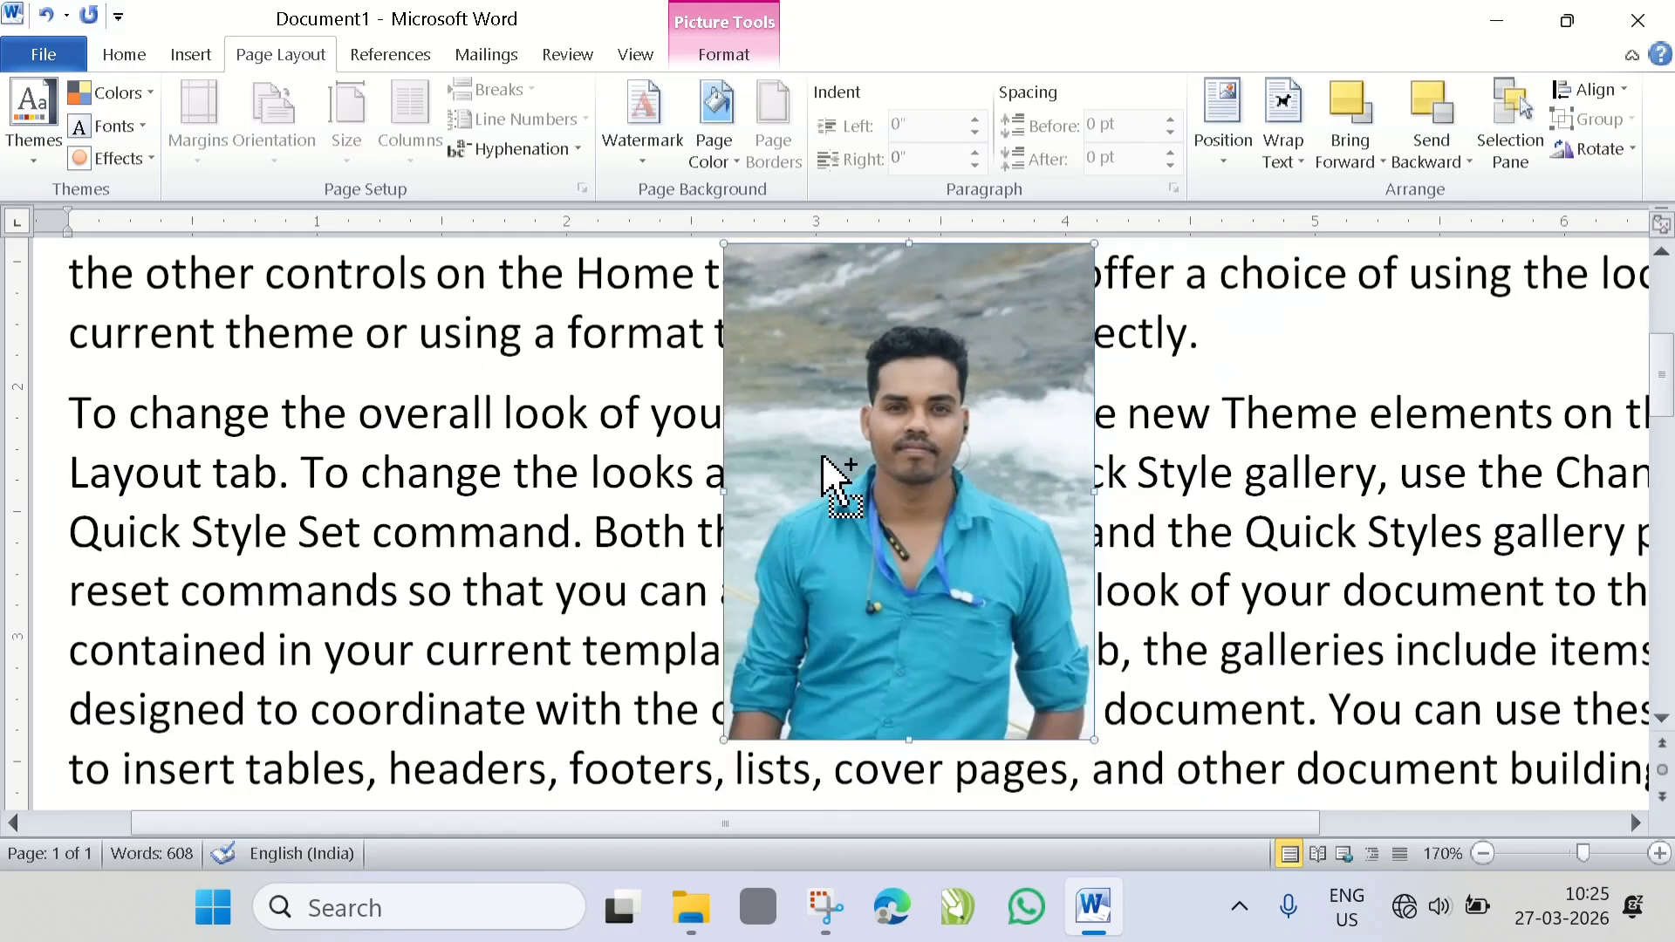
drag(823, 467, 677, 527)
scroll(677, 506, down, 1)
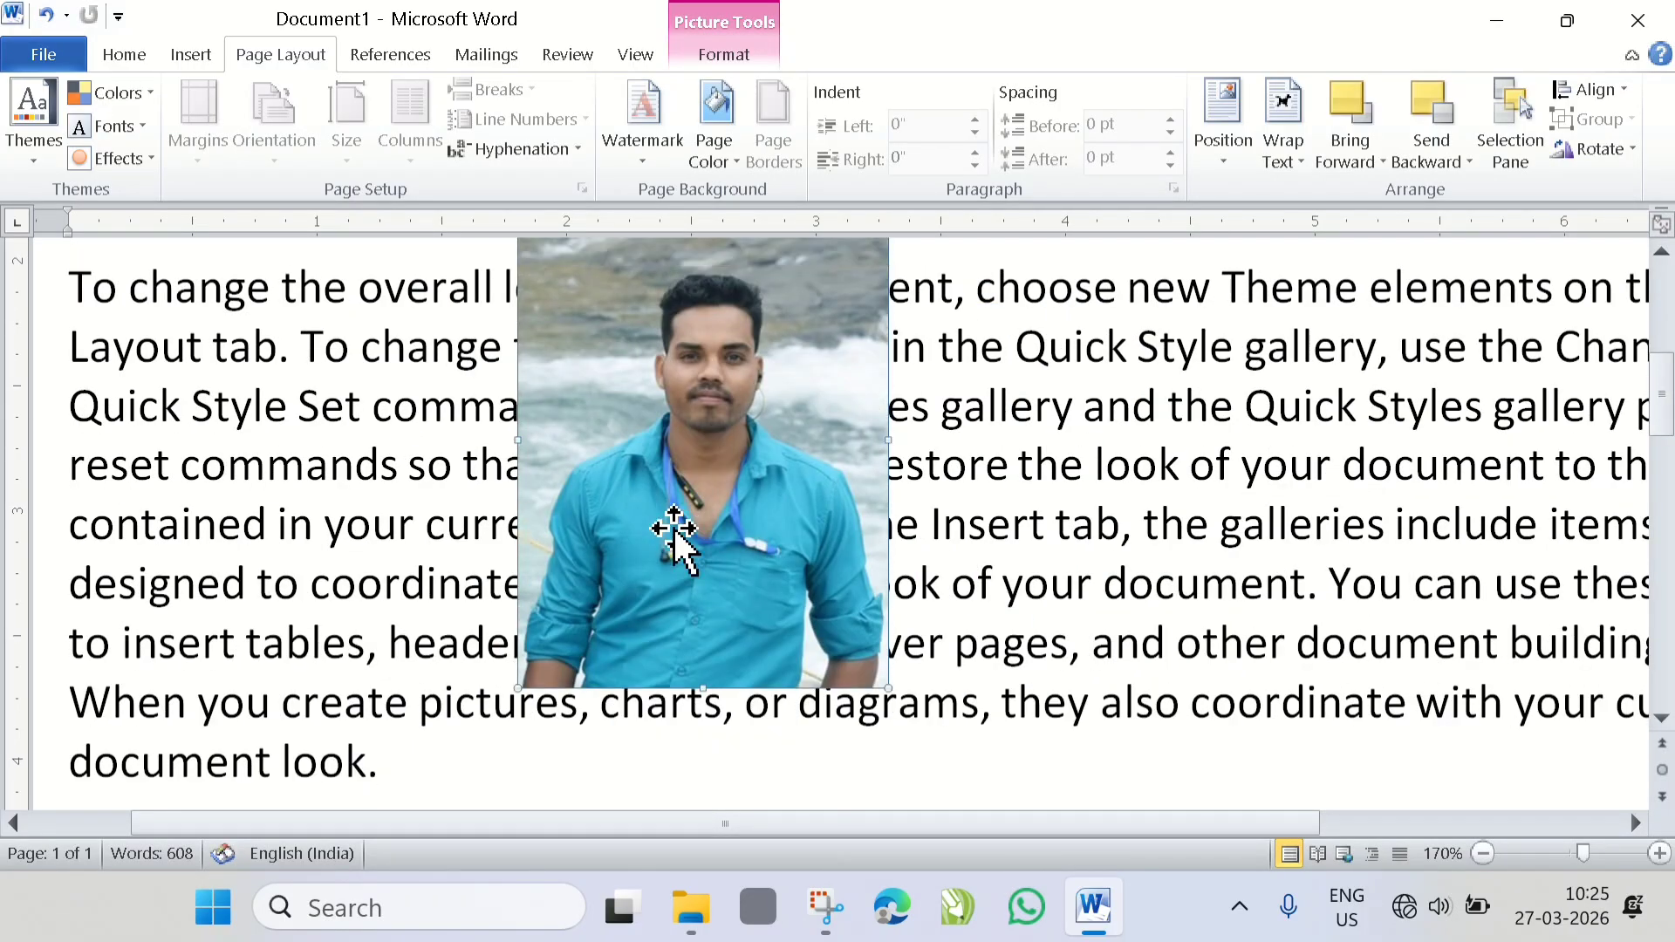
scroll(695, 530, up, 1)
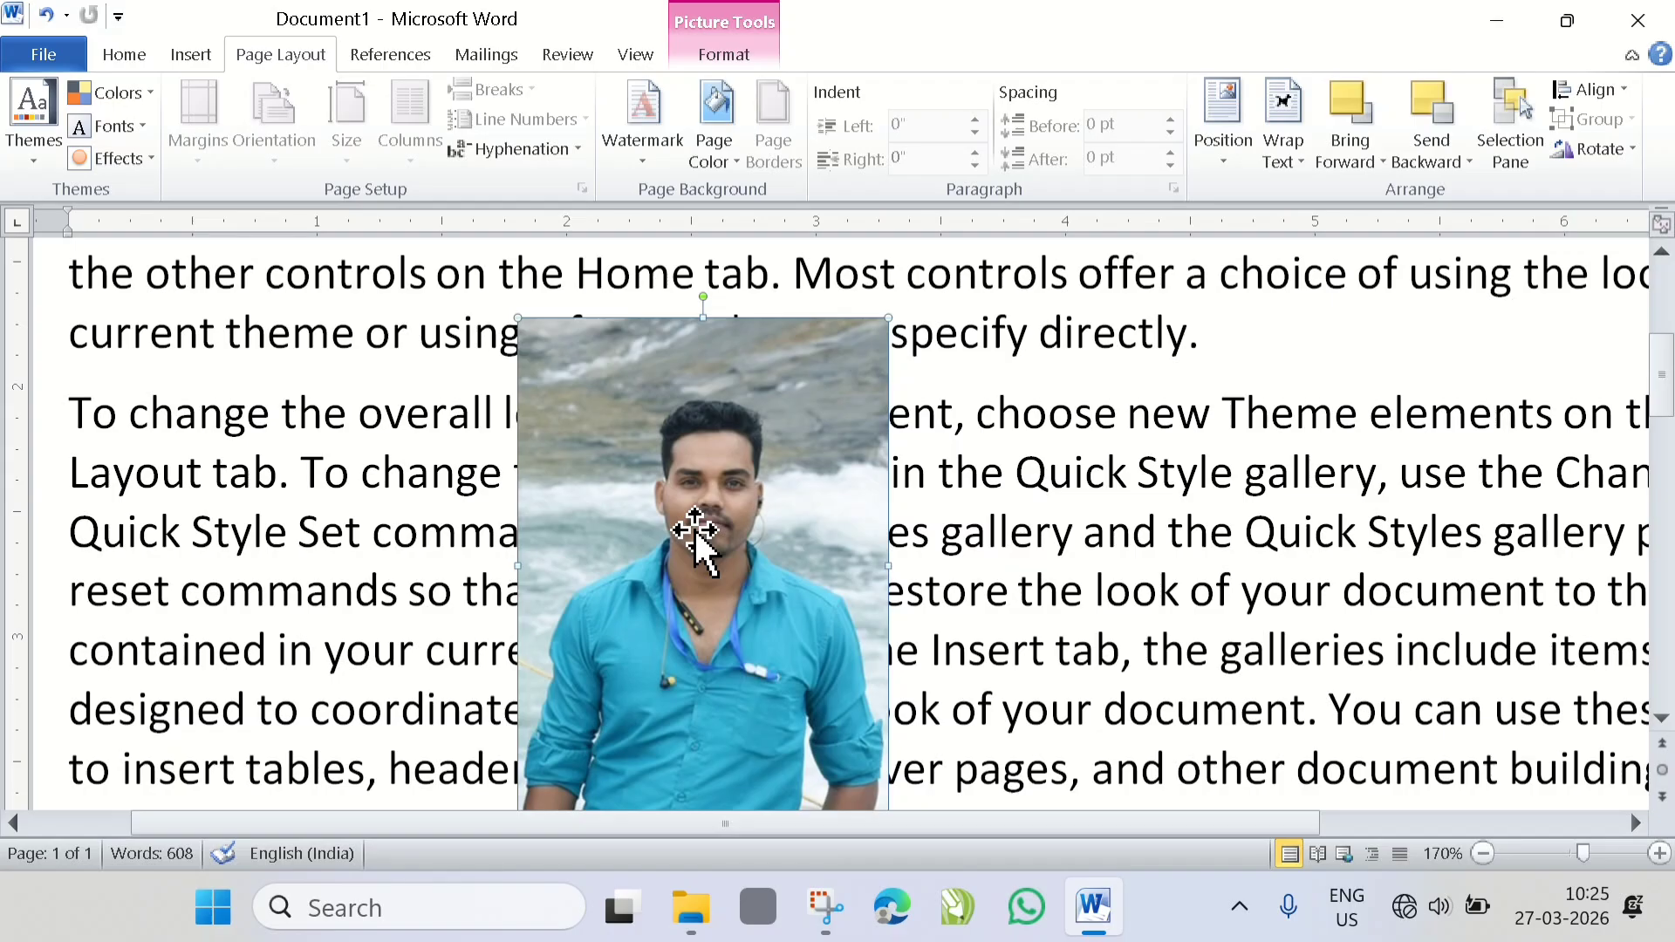
scroll(695, 531, down, 1)
- Edit the picture's wrap points, pulling the bottom-left point outward into the text
click(1282, 152)
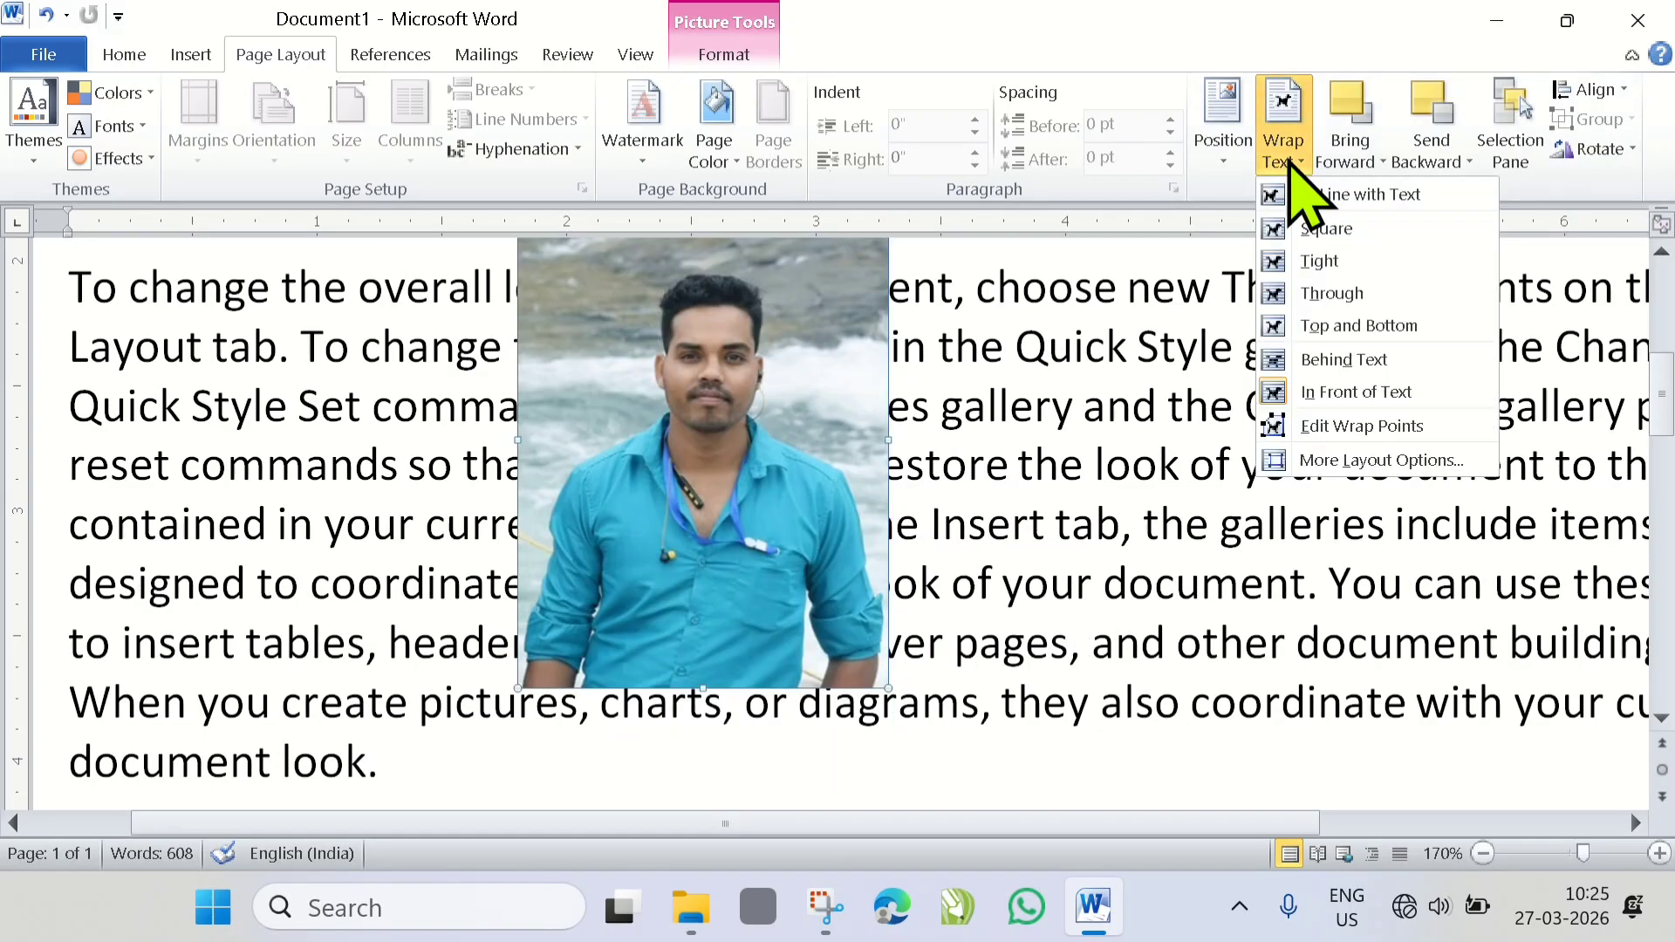
click(1335, 427)
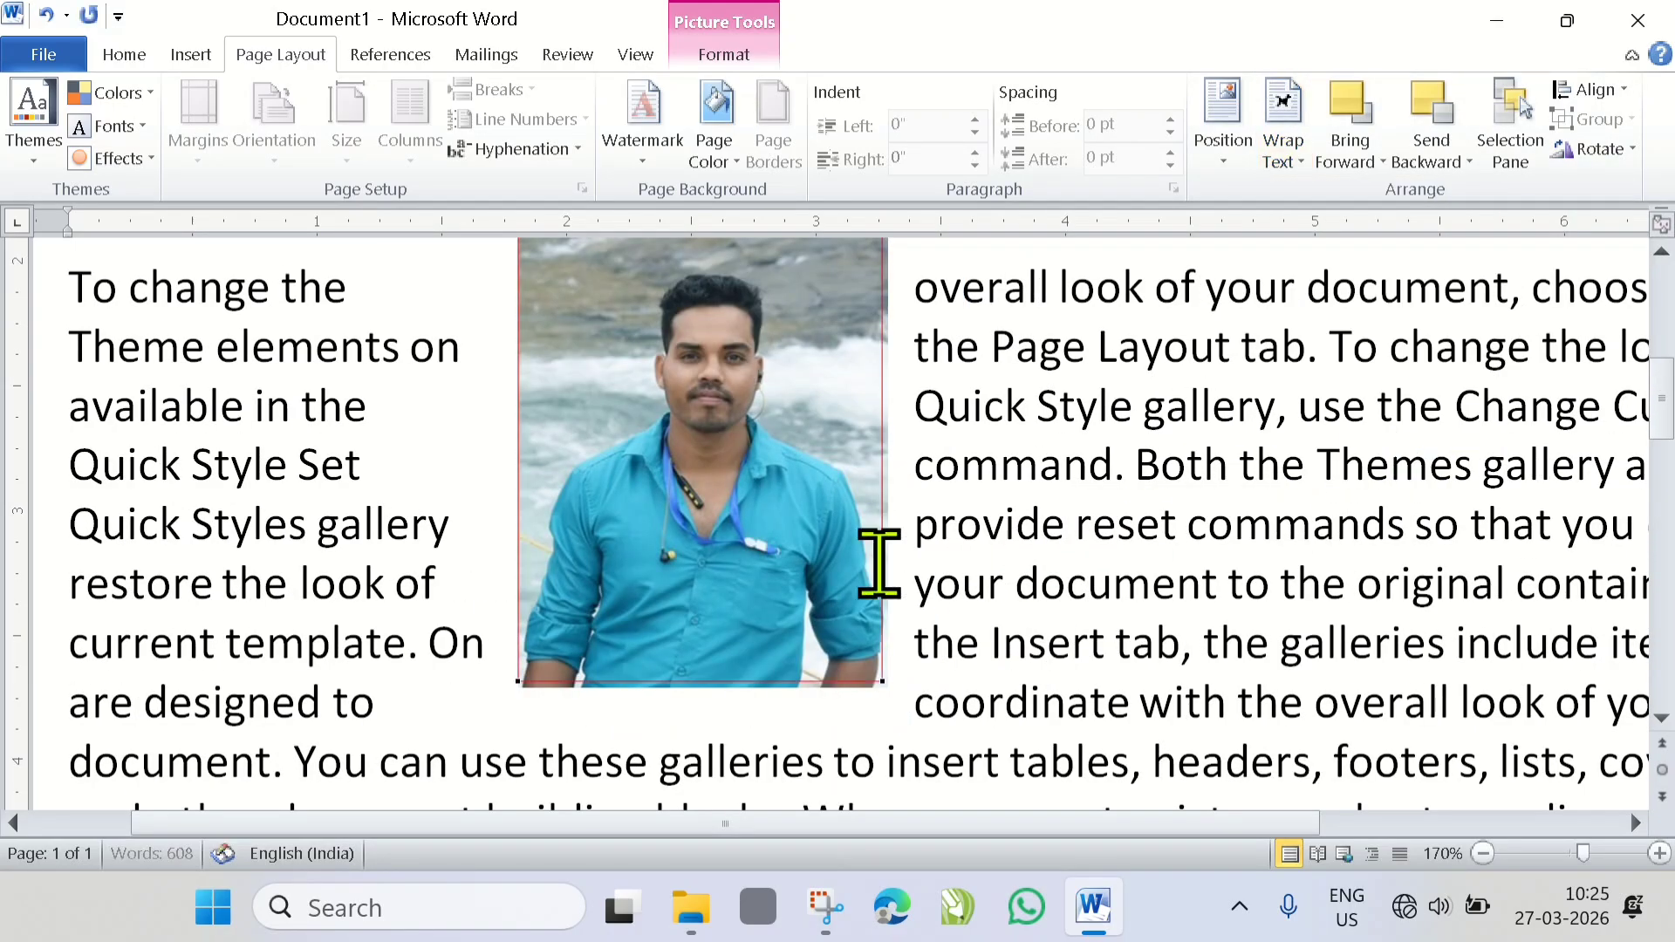
scroll(811, 563, up, 1)
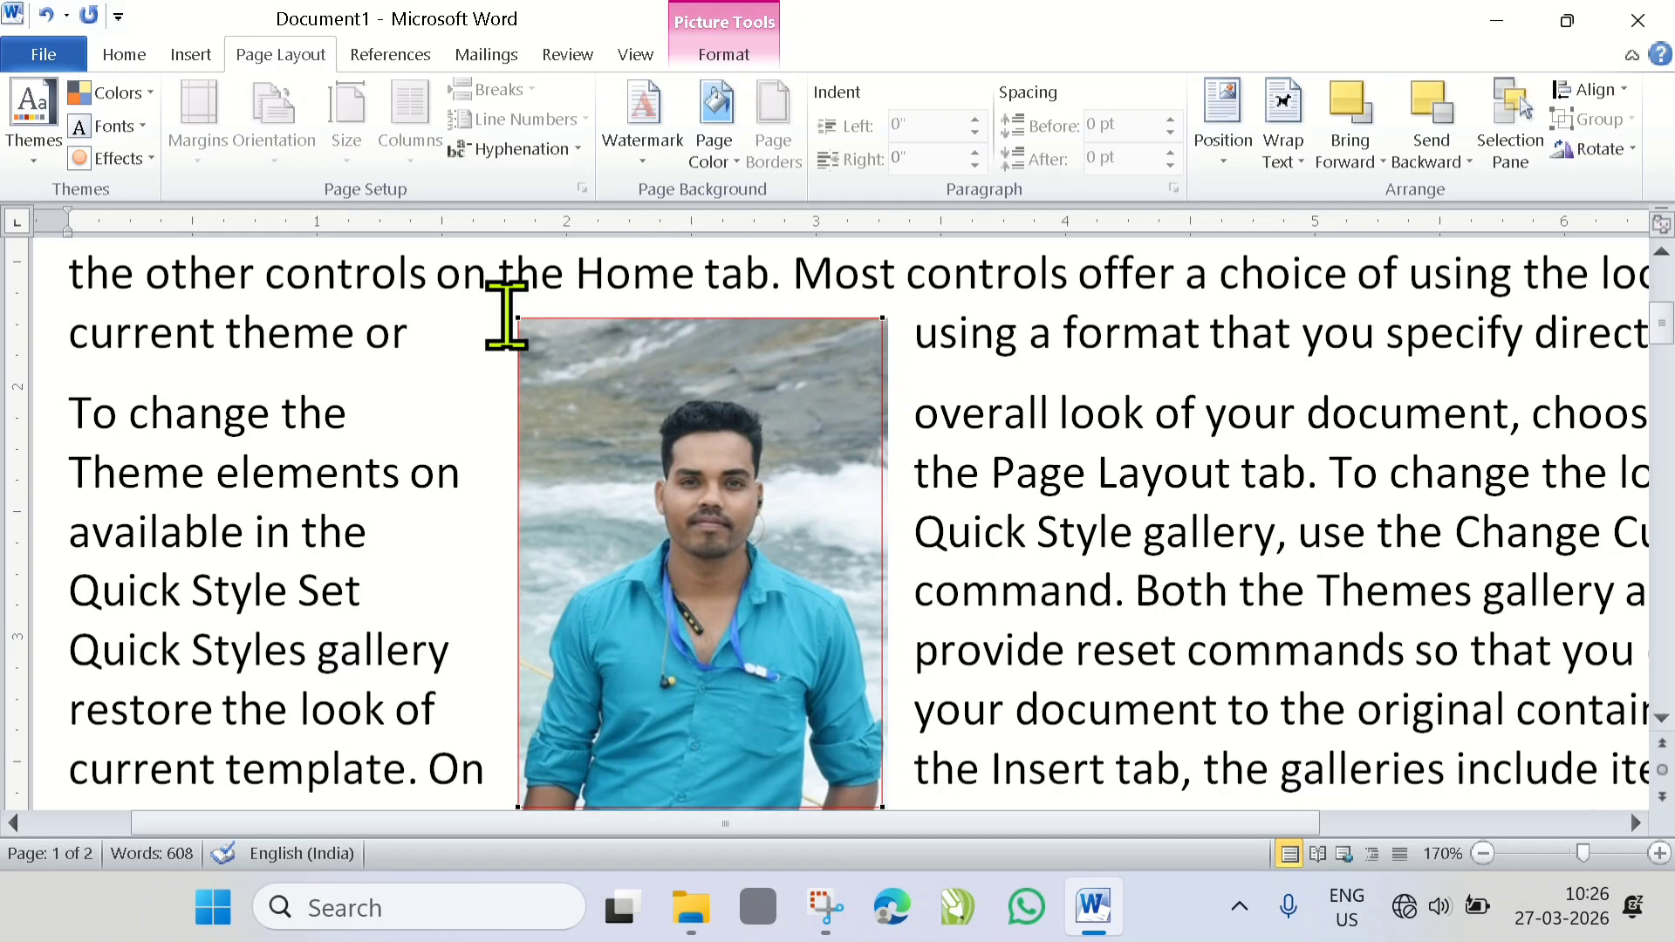
scroll(886, 563, down, 2)
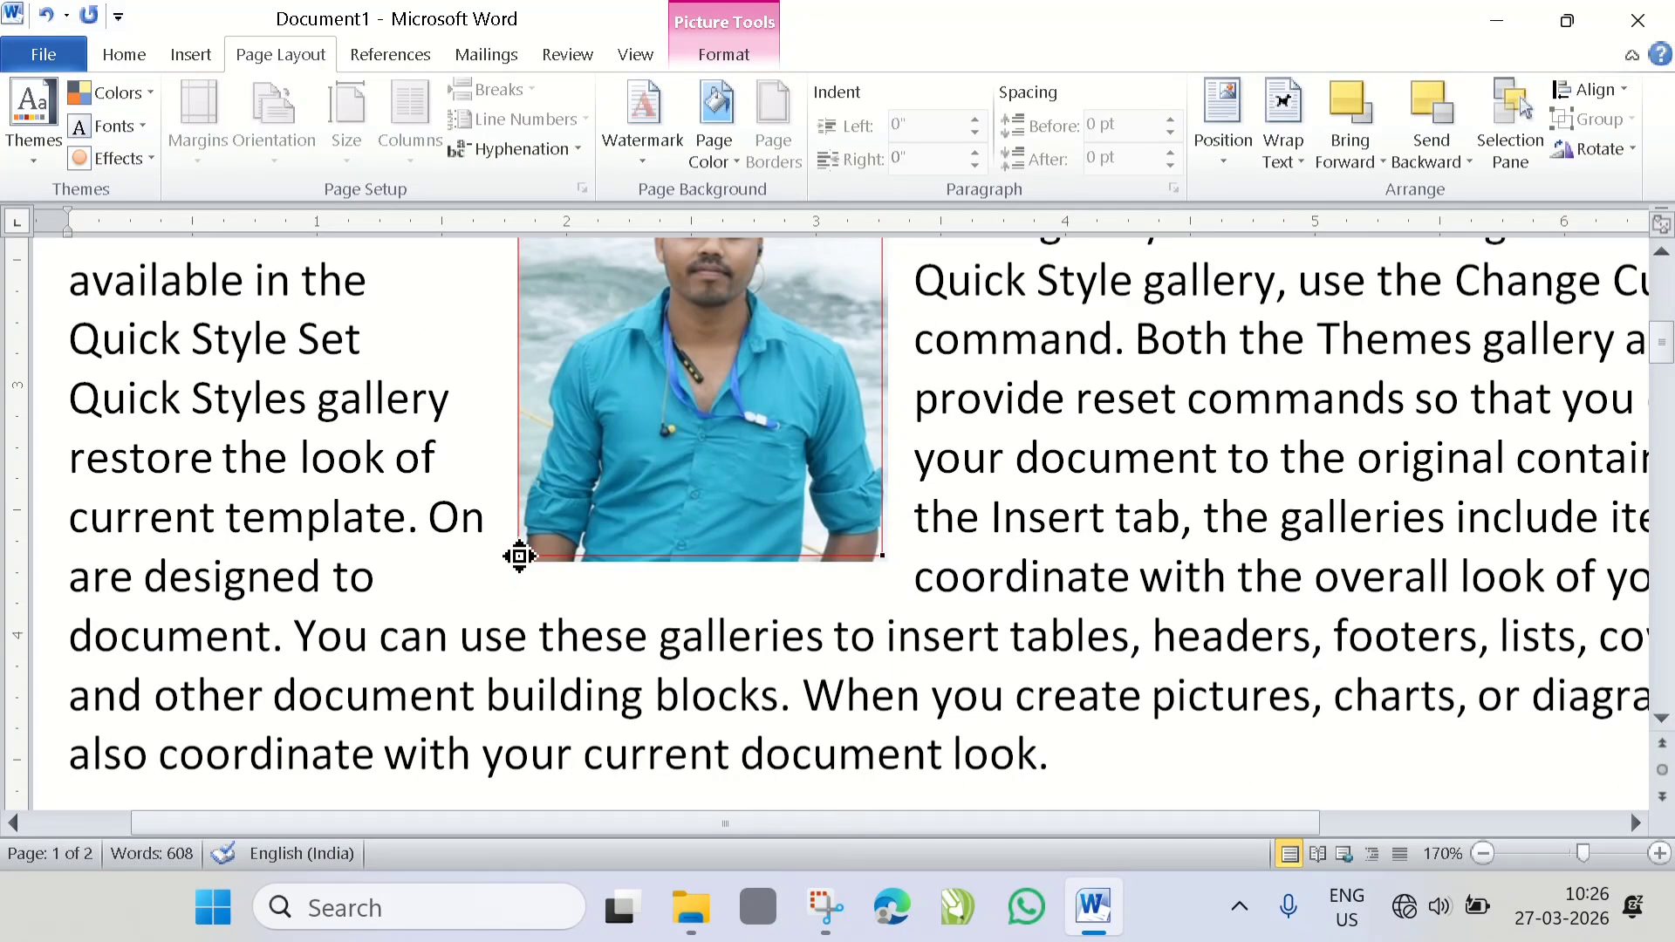
scroll(519, 557, up, 1)
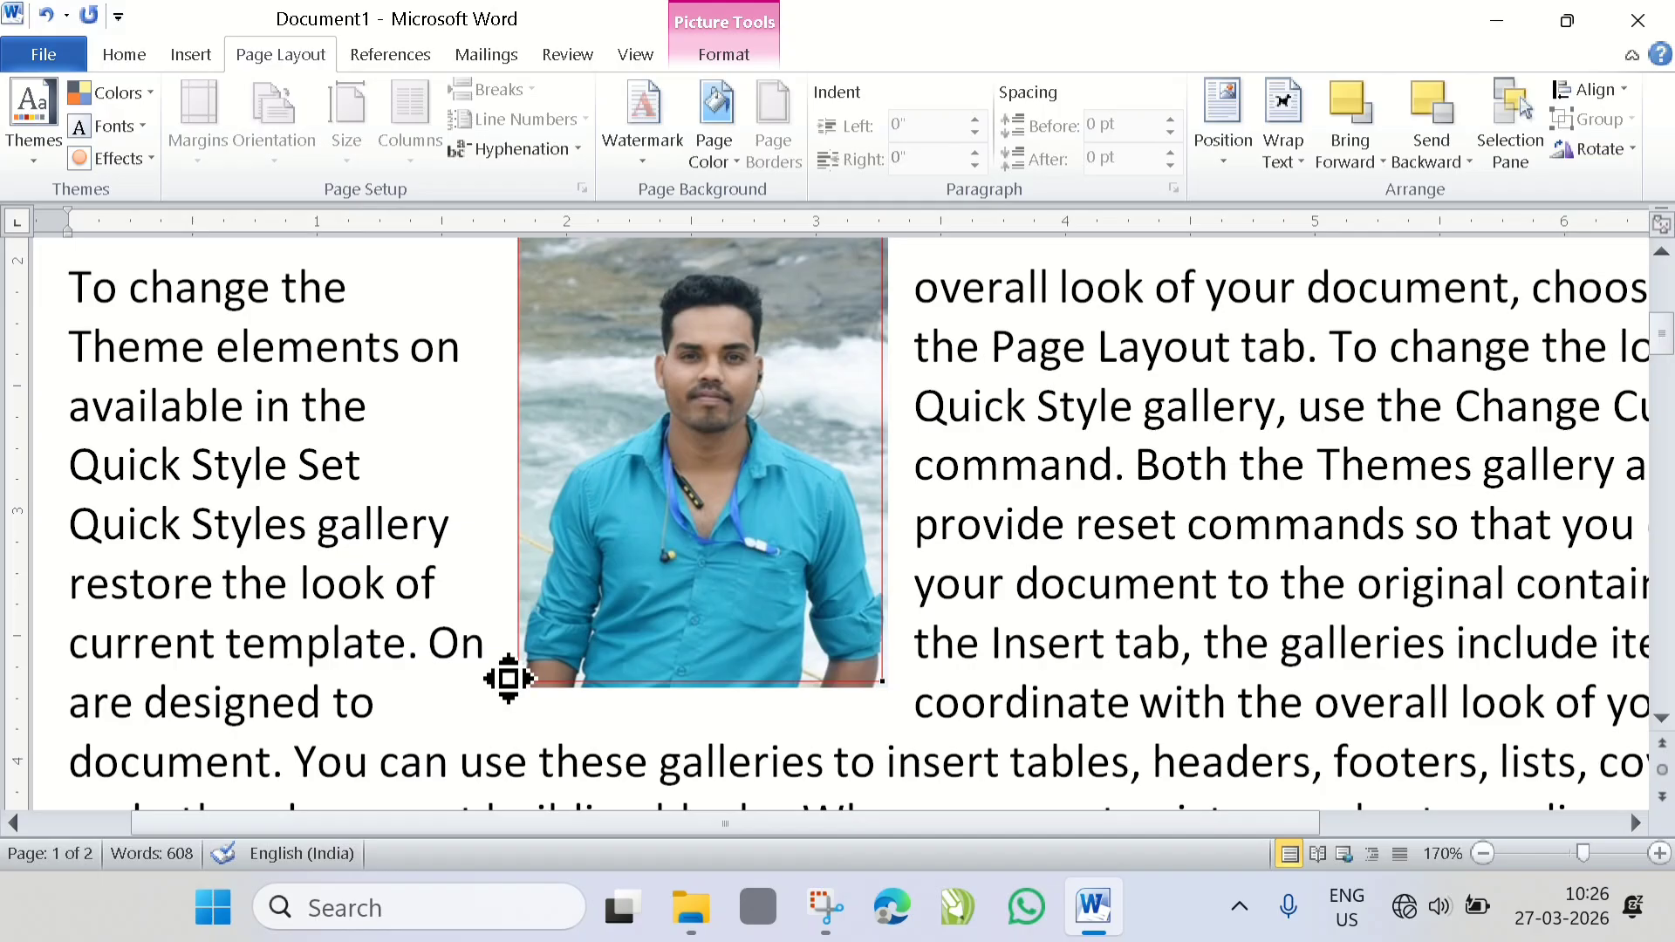
drag(508, 679, 451, 687)
scroll(587, 684, down, 1)
scroll(569, 591, up, 1)
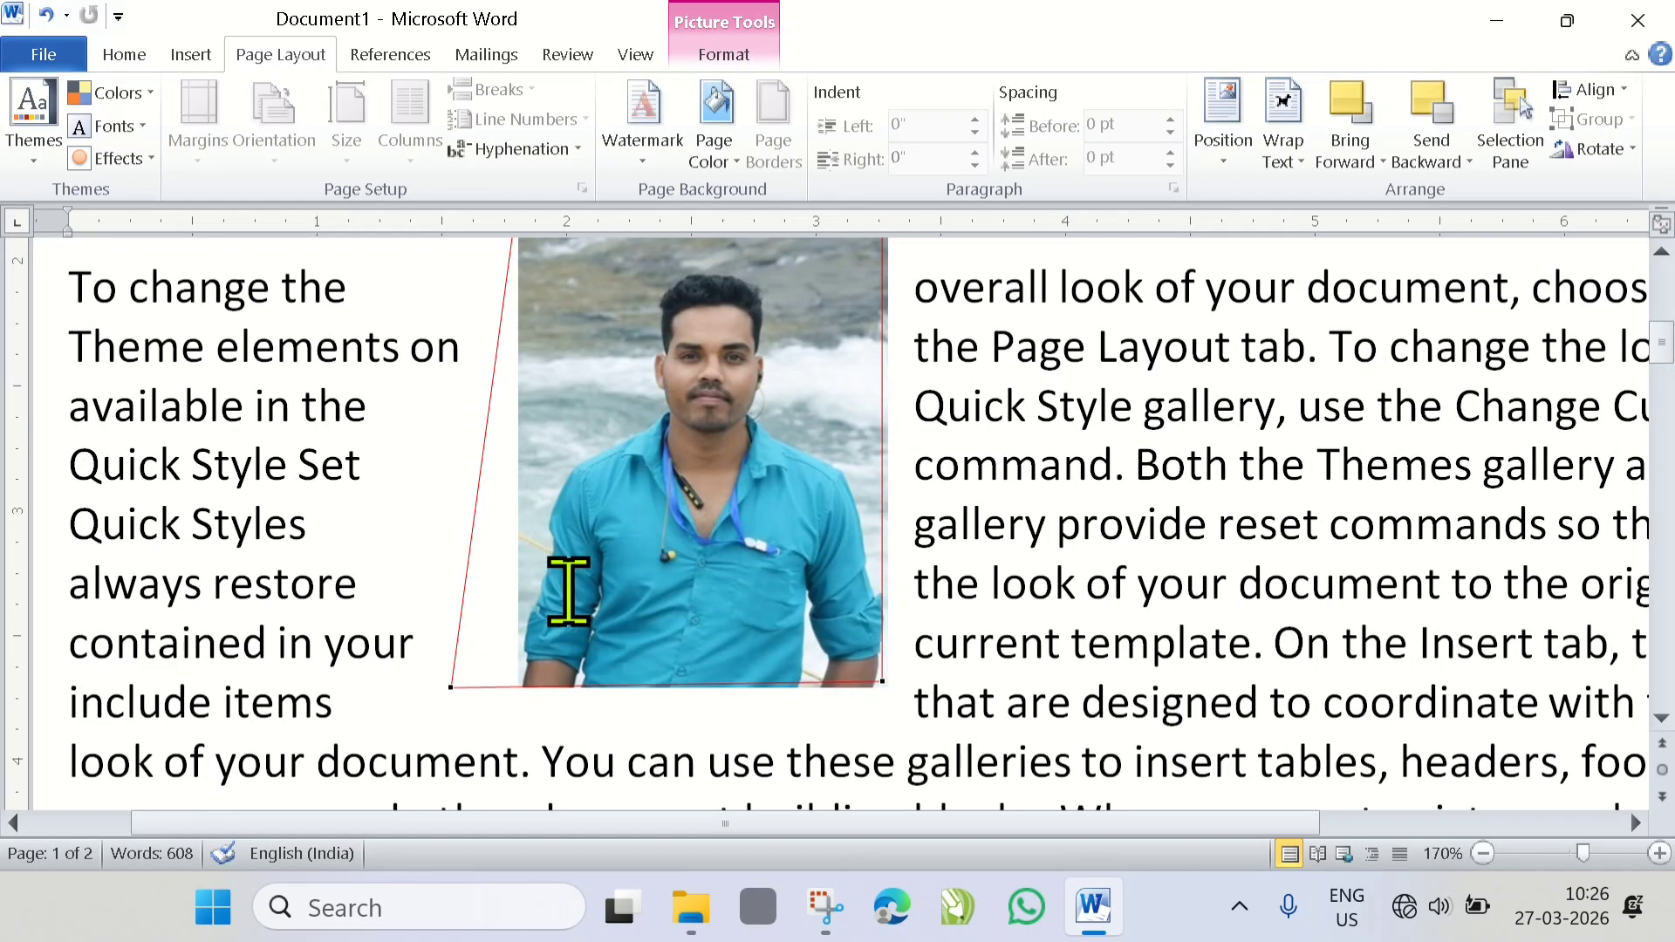
- Pull the picture's top-left wrap point outward to widen the left gap, and leave wrap point editing
scroll(568, 591, up, 1)
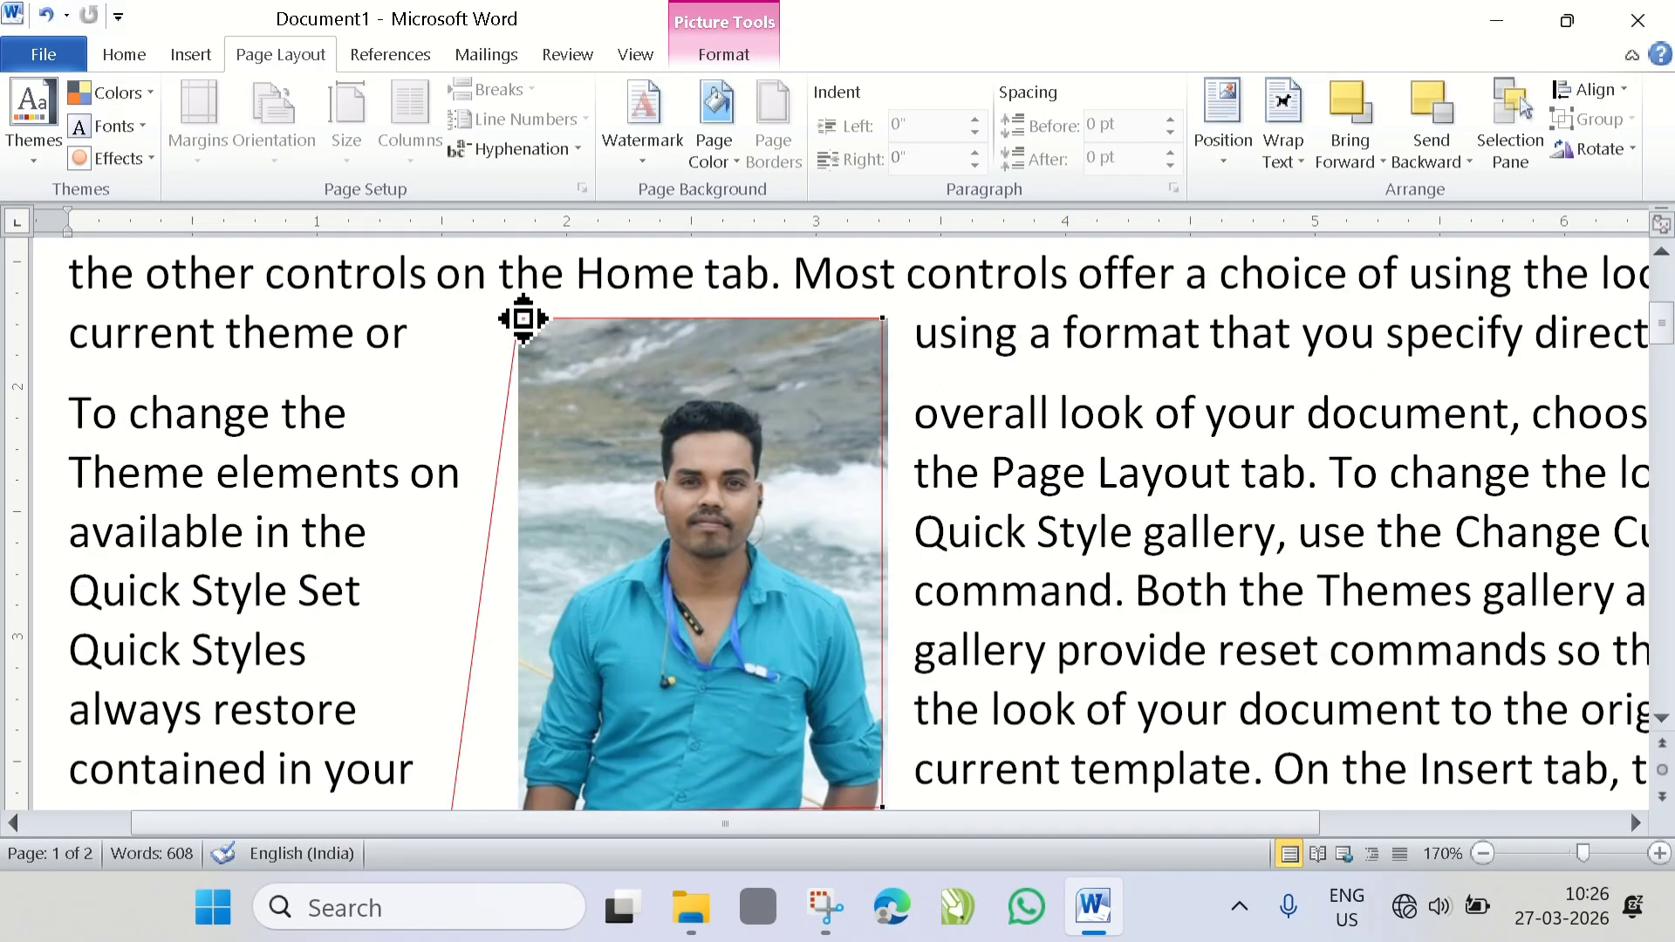
drag(522, 319, 439, 342)
scroll(860, 505, up, 1)
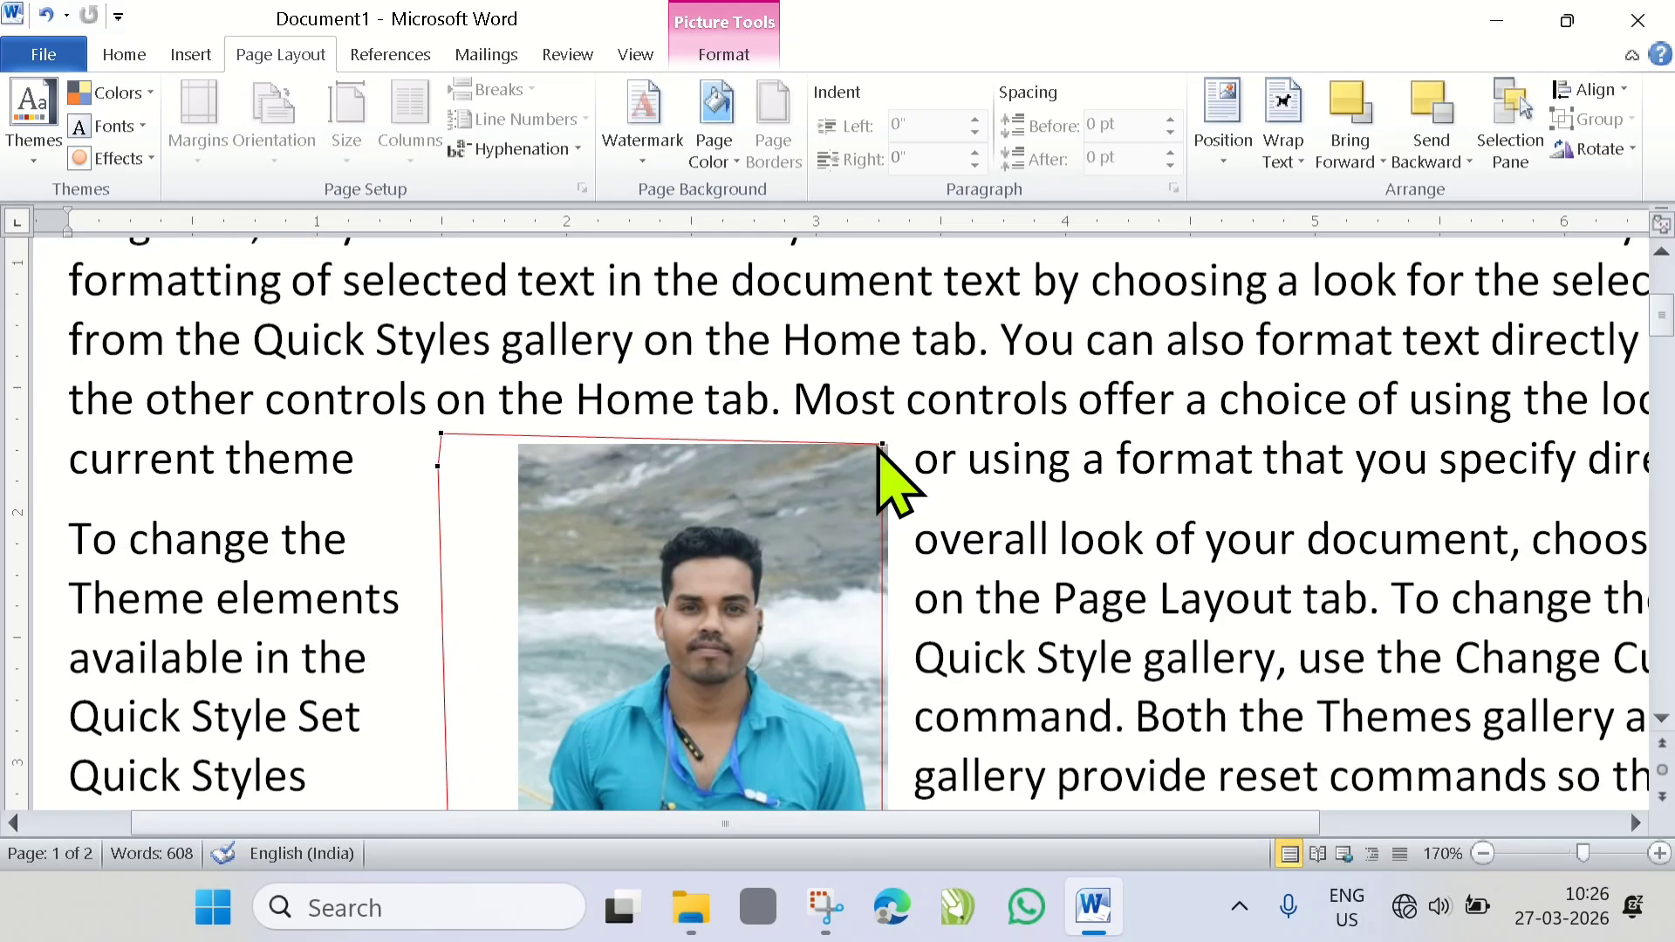
click(912, 428)
scroll(827, 437, down, 2)
click(797, 462)
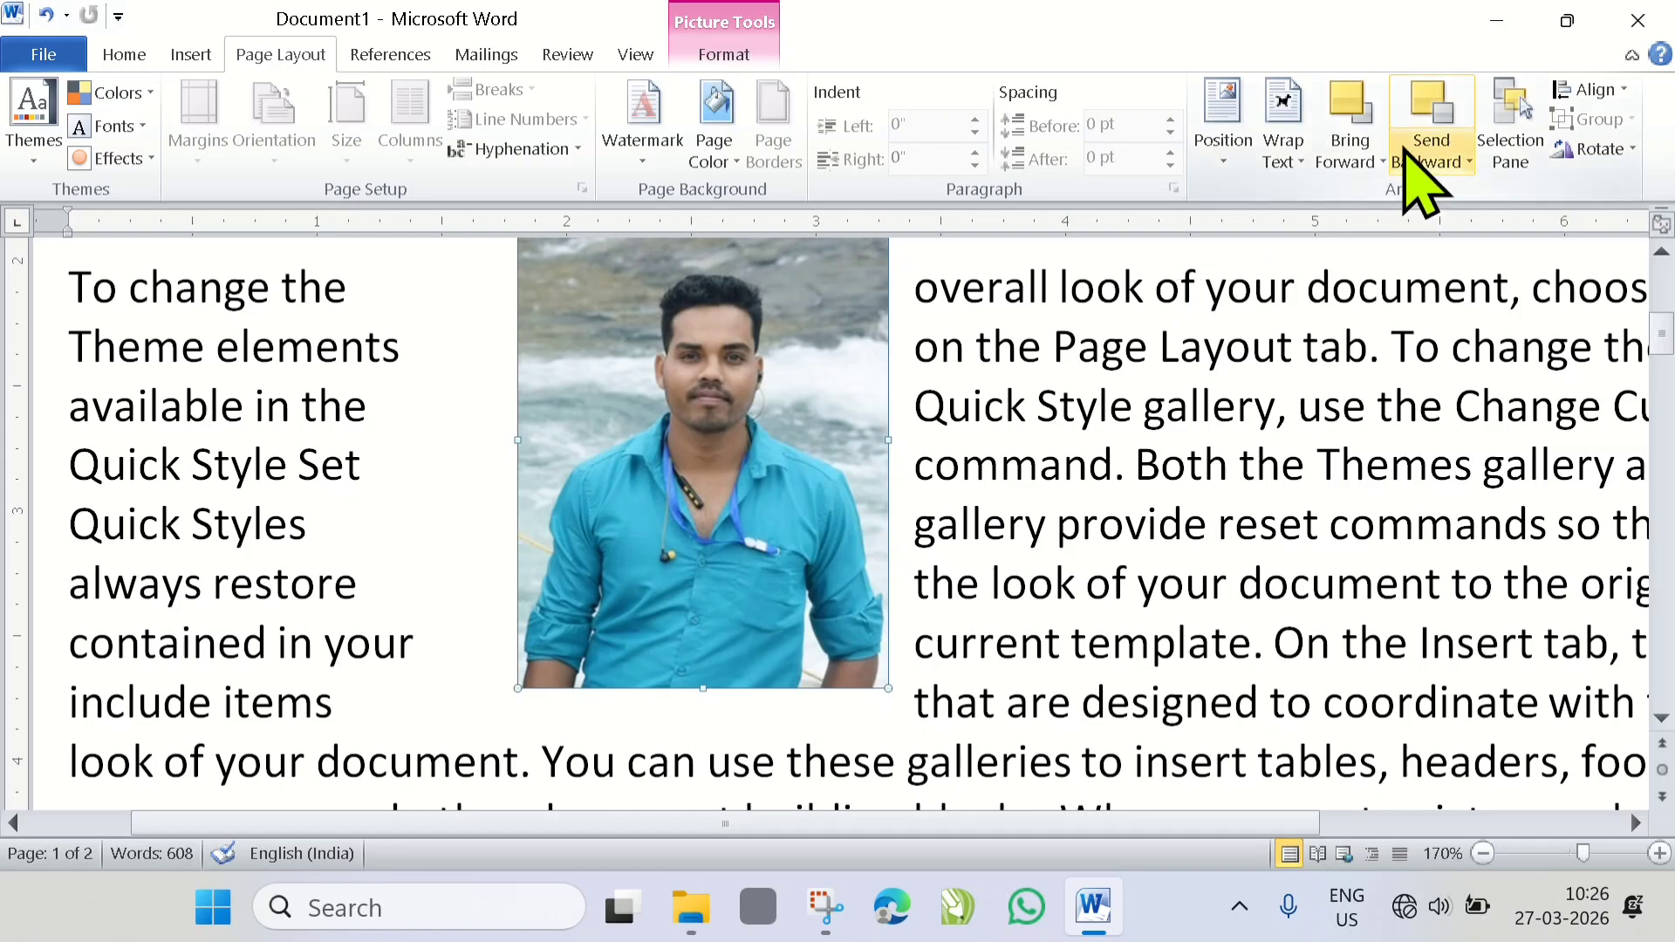
- Reopen the picture's wrap points and pull the bottom-right and top-right points outward to widen the right gap
click(1284, 155)
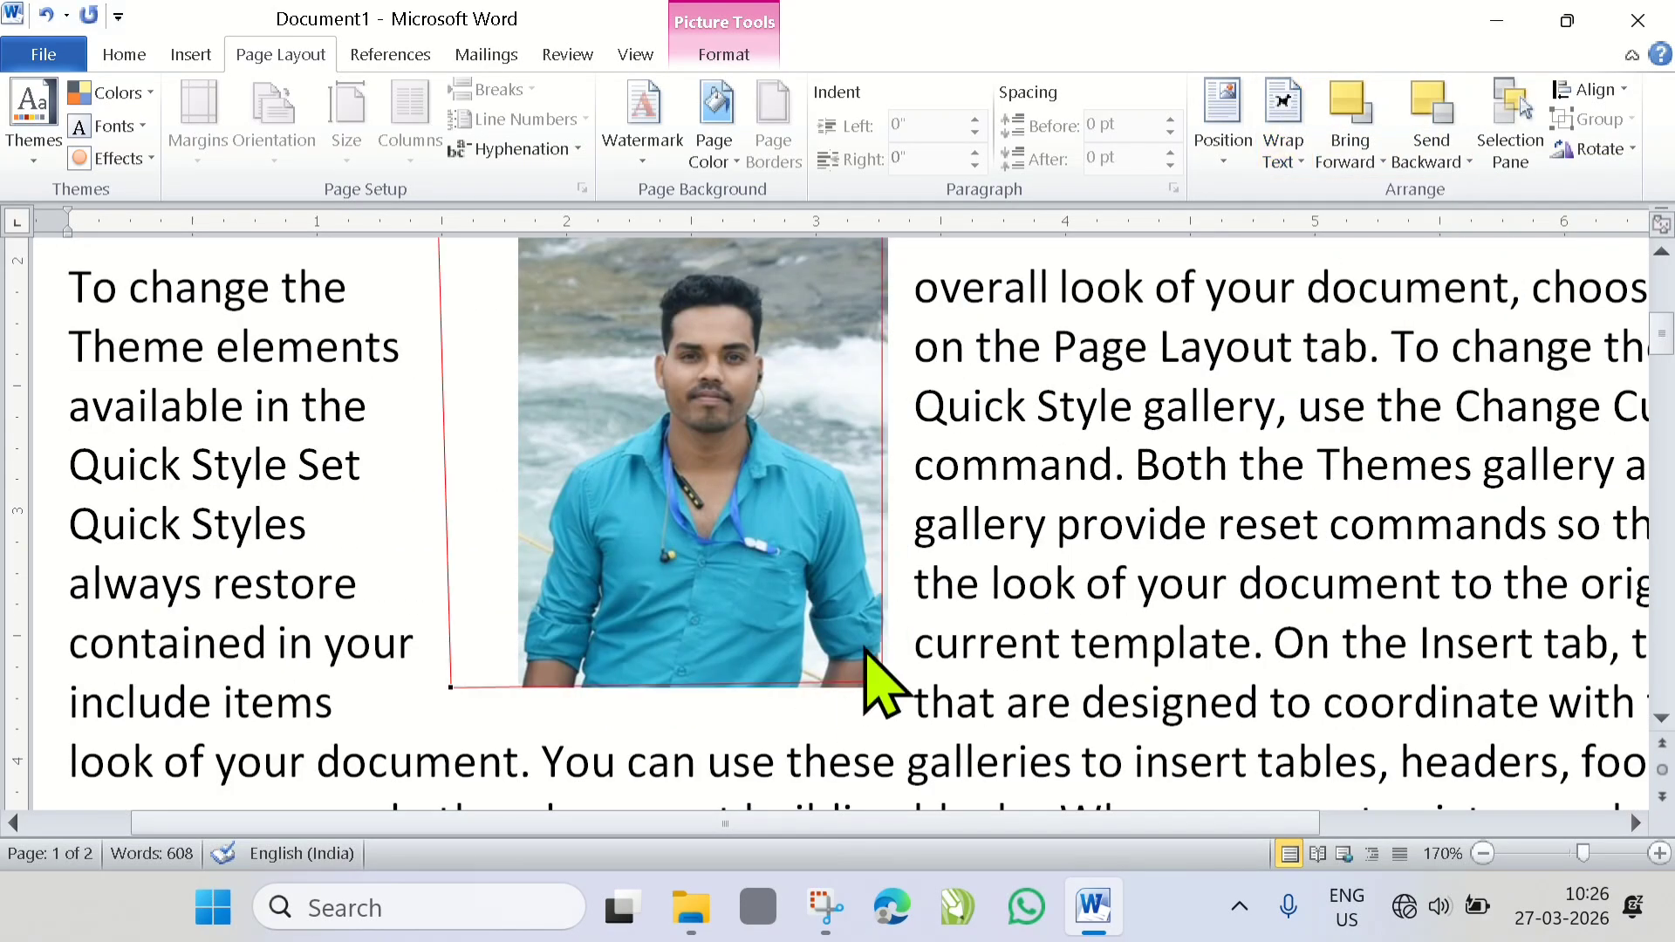
drag(881, 685, 986, 687)
scroll(951, 634, up, 3)
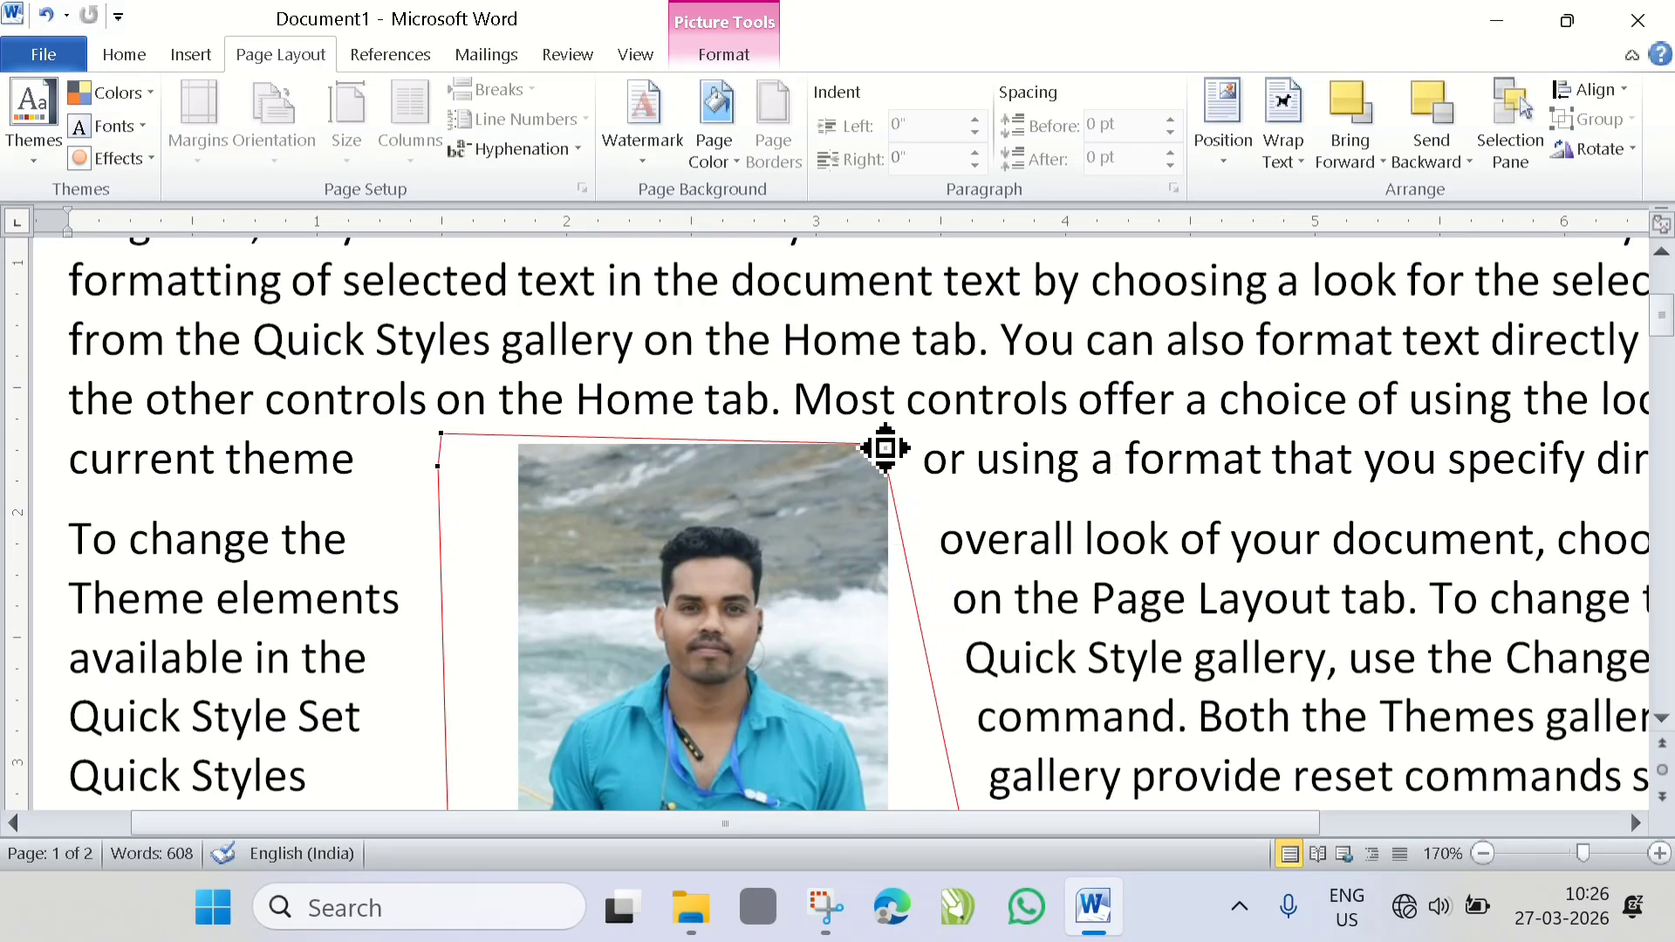
drag(885, 448, 993, 442)
scroll(871, 498, down, 3)
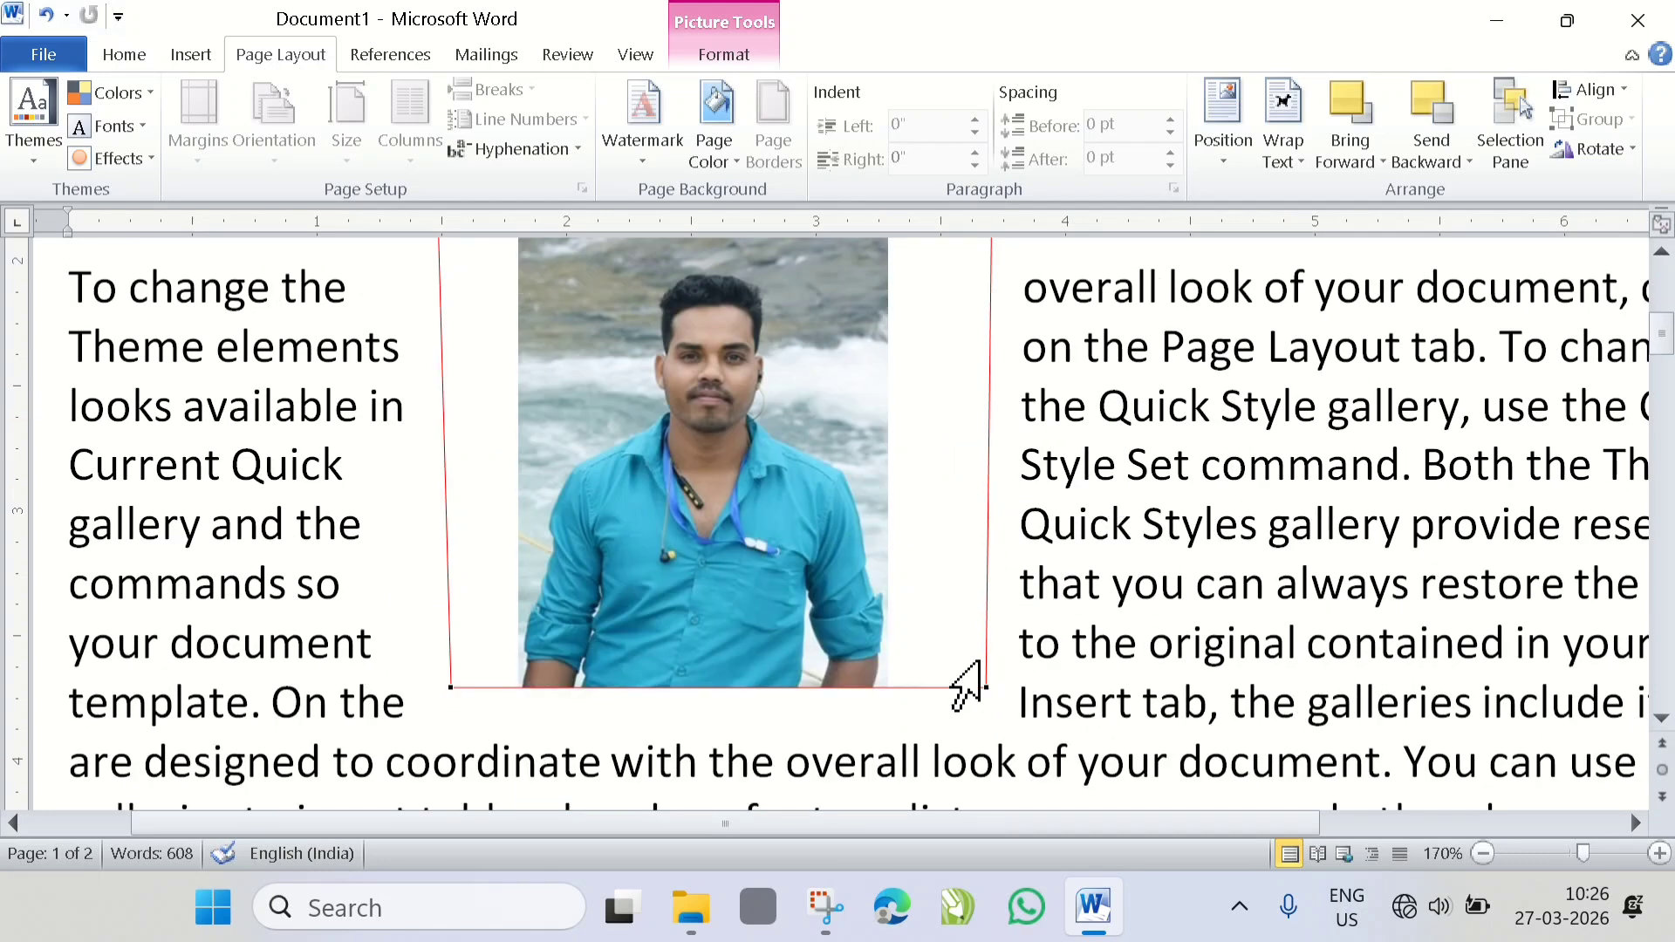
- Set the picture's text wrapping to Through and check the text flow around its wrap boundary
click(1287, 152)
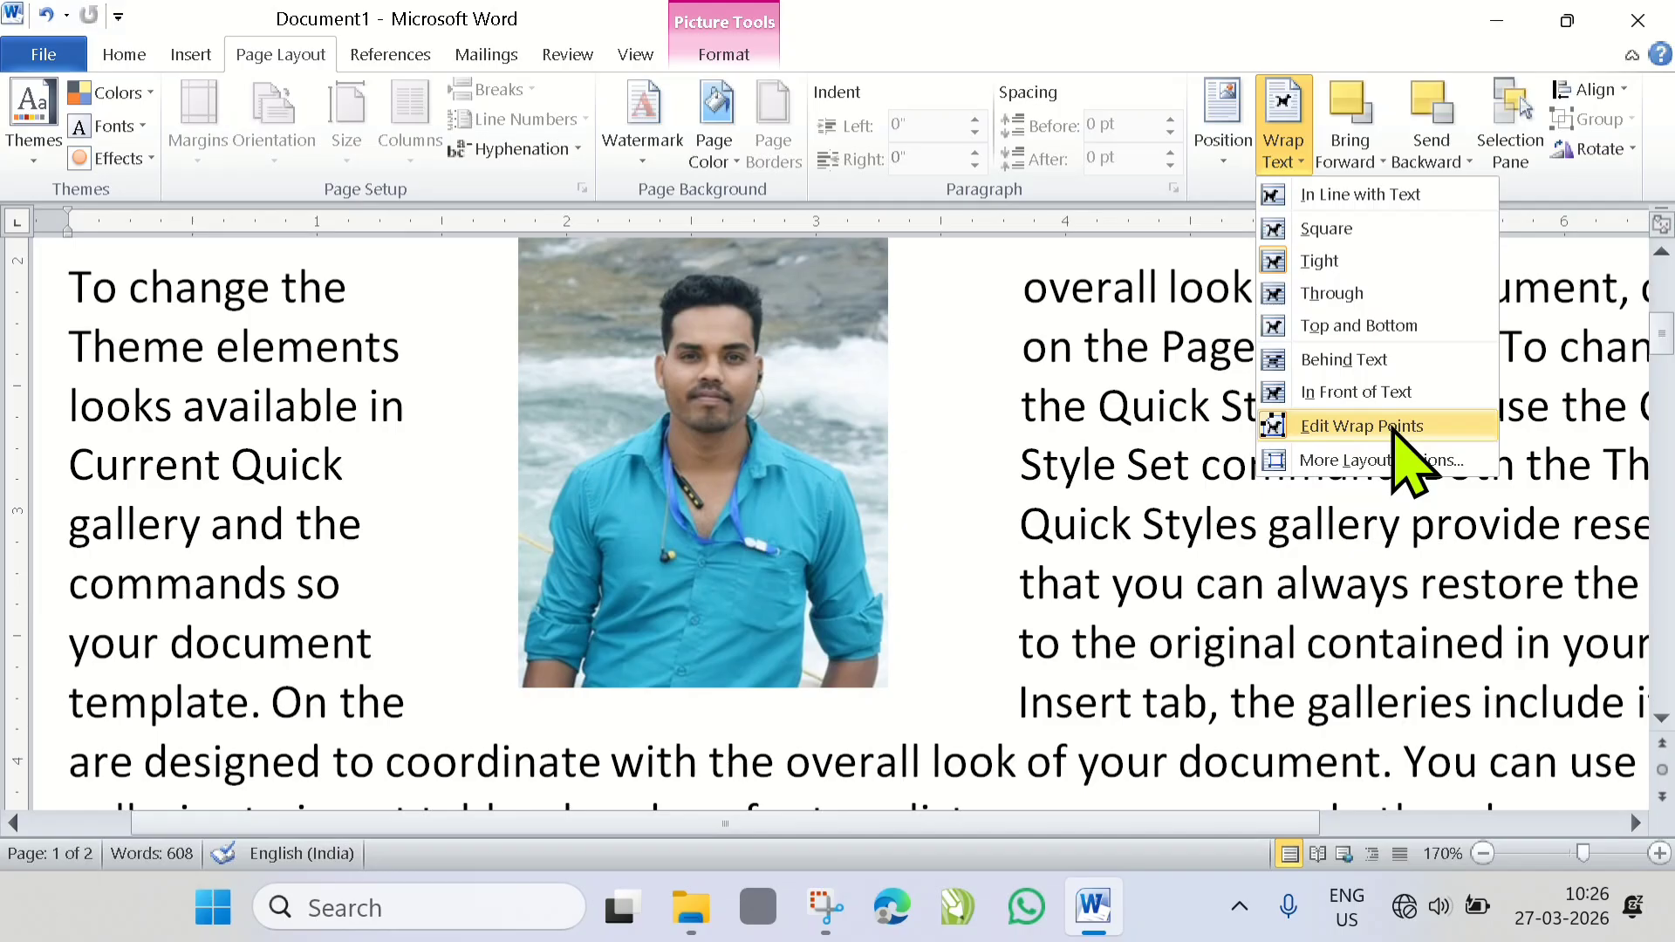
click(1348, 301)
scroll(898, 501, up, 2)
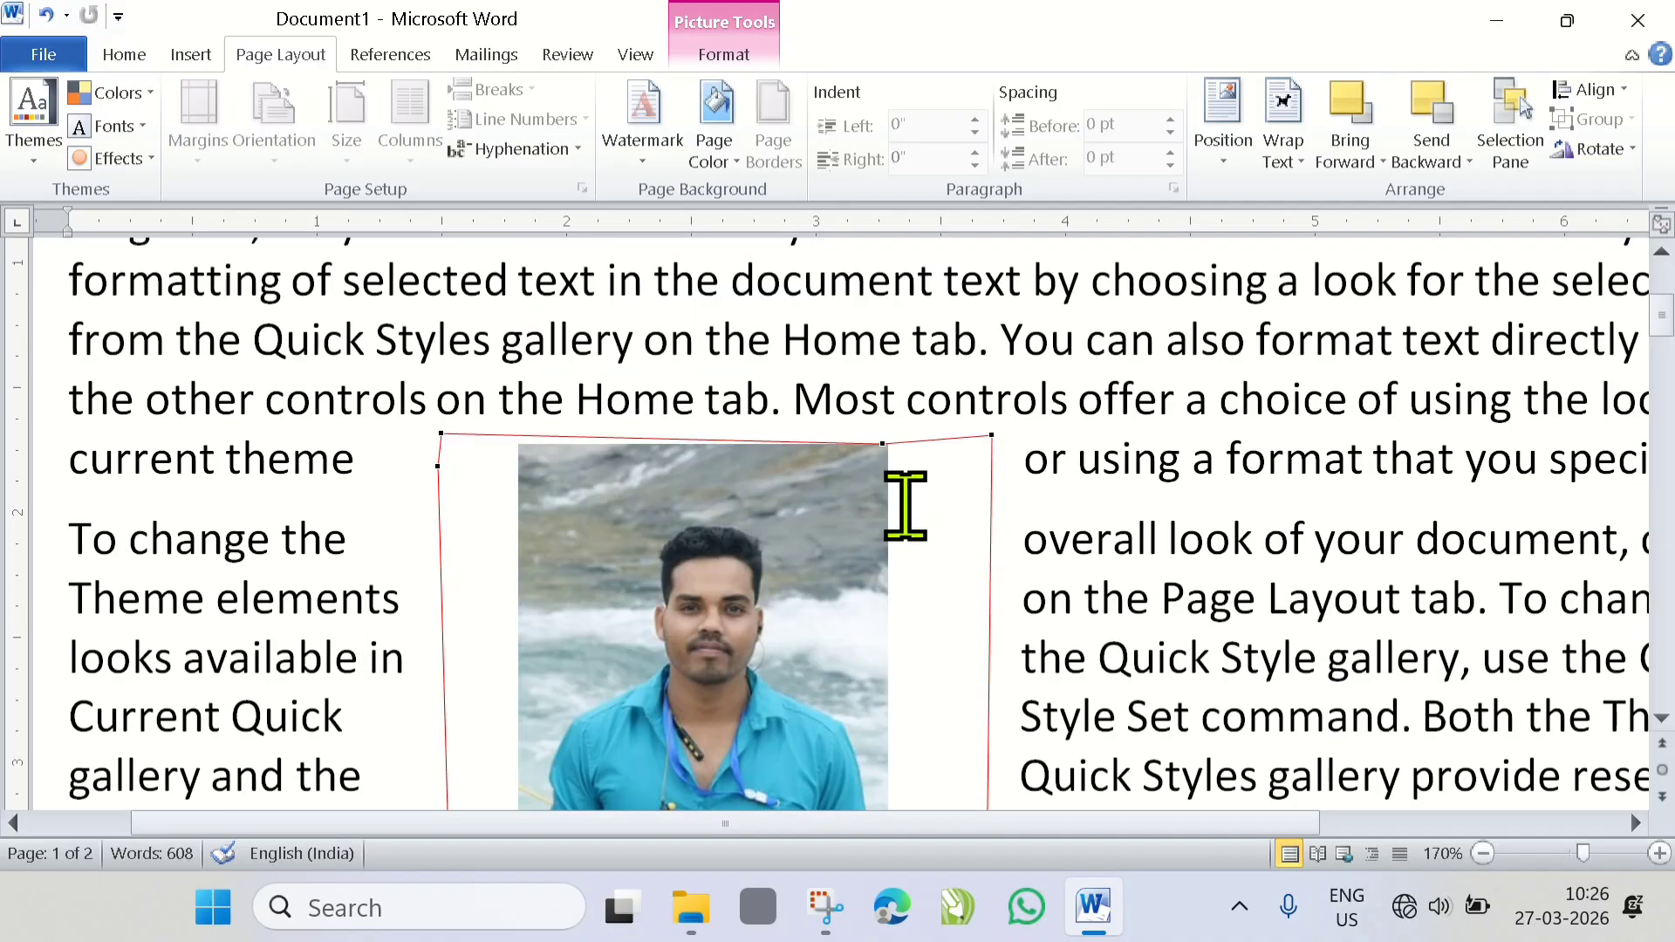
- Undo the Through wrapping and all wrap point edits, back to the picture in front of the text
key(ctrl+z)
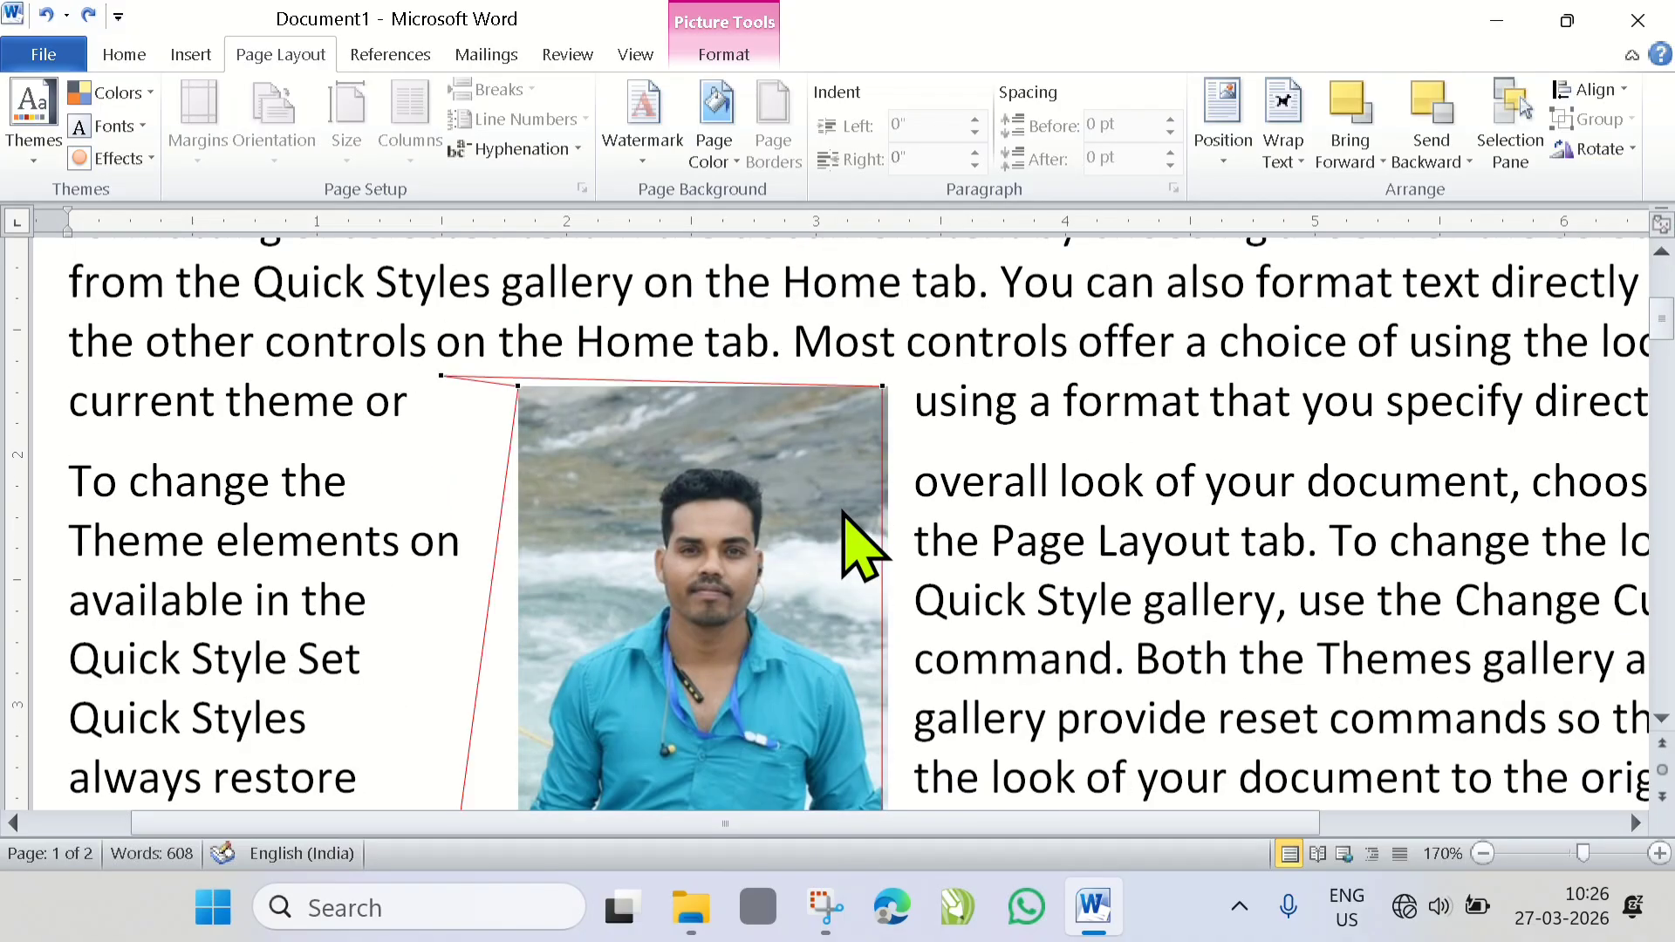
key(ctrl+z)
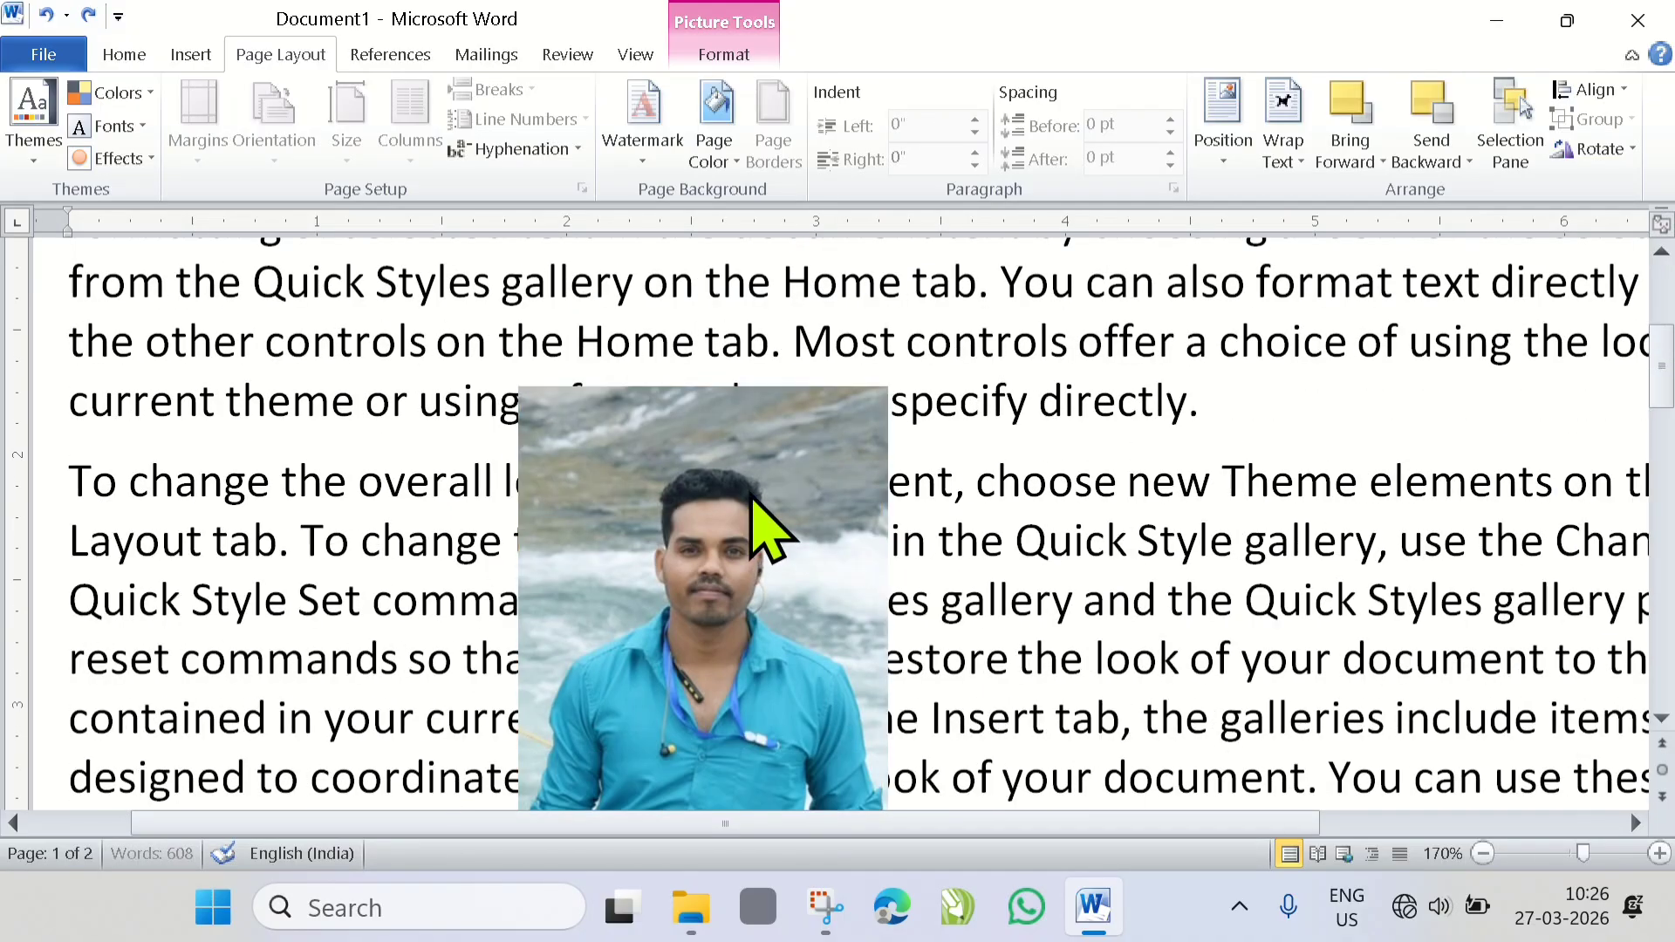
- Nudge the picture slightly up and to the right, set its text wrapping to Tight, and check the text flow around it
drag(743, 546, 765, 496)
click(1290, 160)
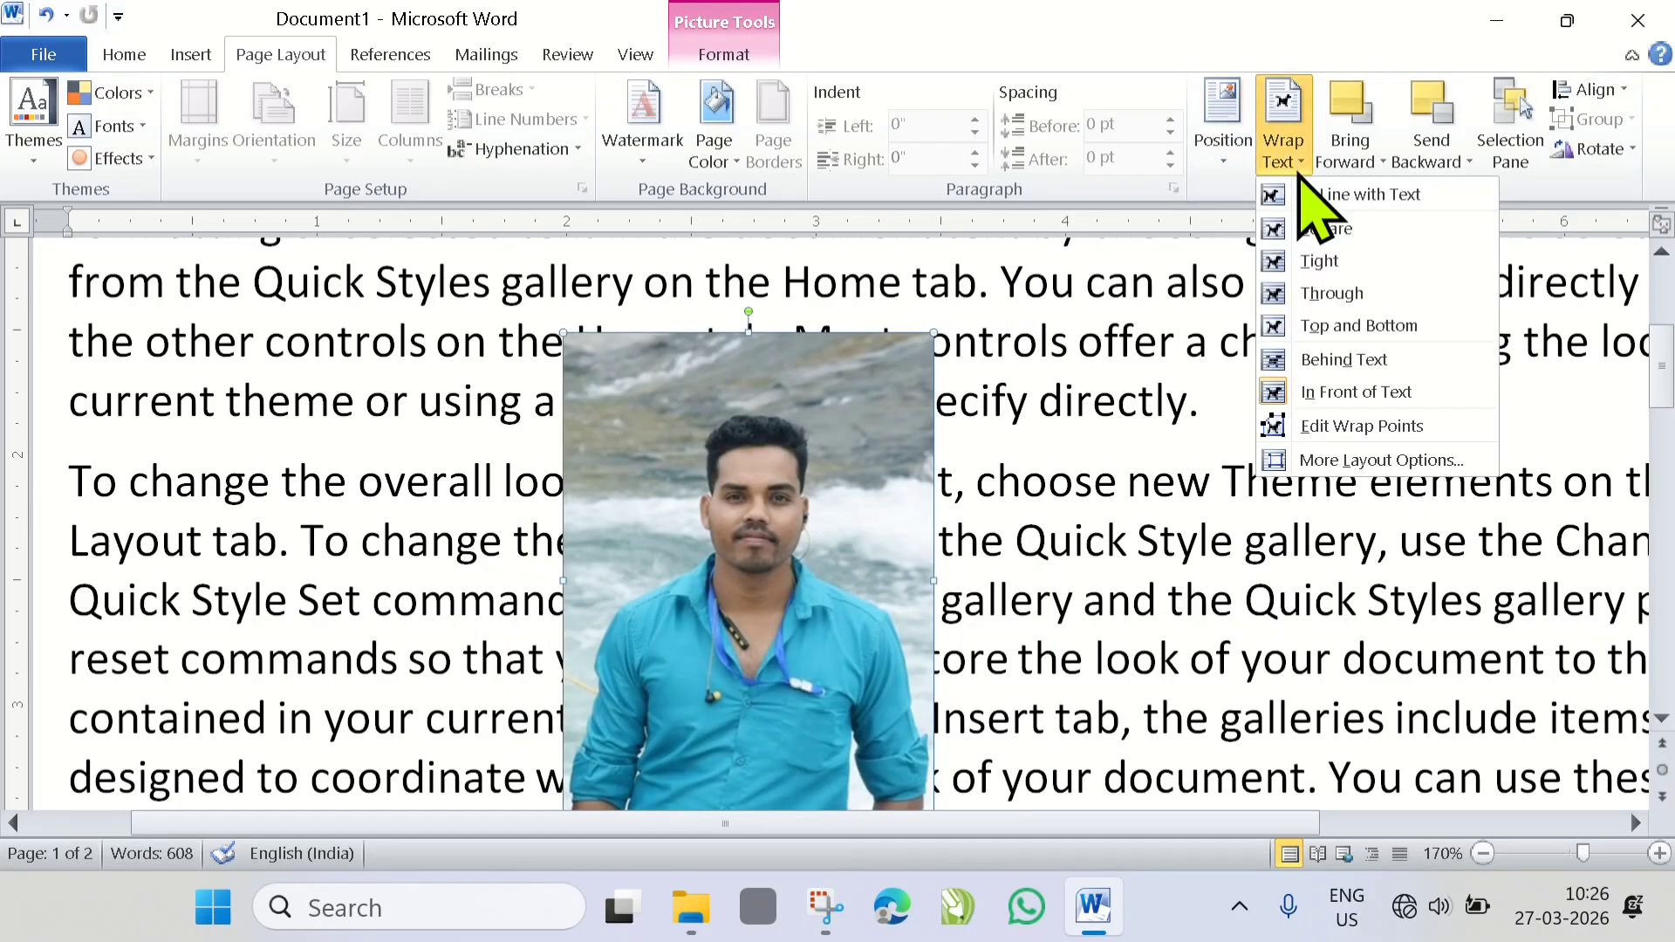
click(1322, 262)
scroll(594, 506, down, 2)
scroll(603, 511, up, 1)
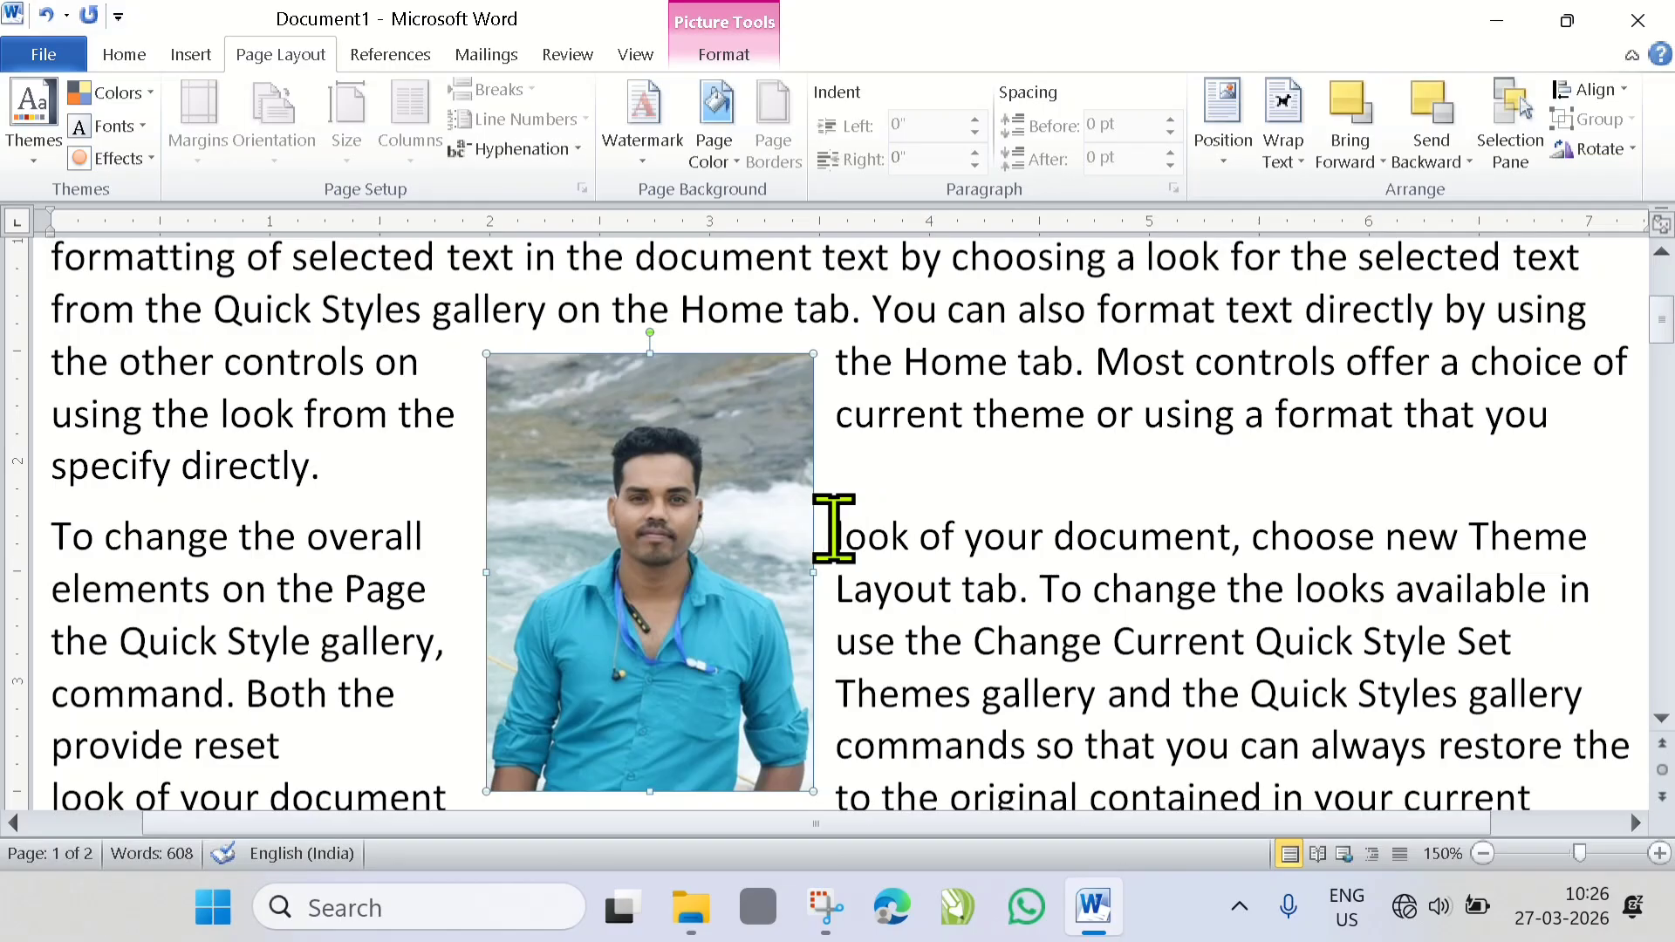
click(1283, 161)
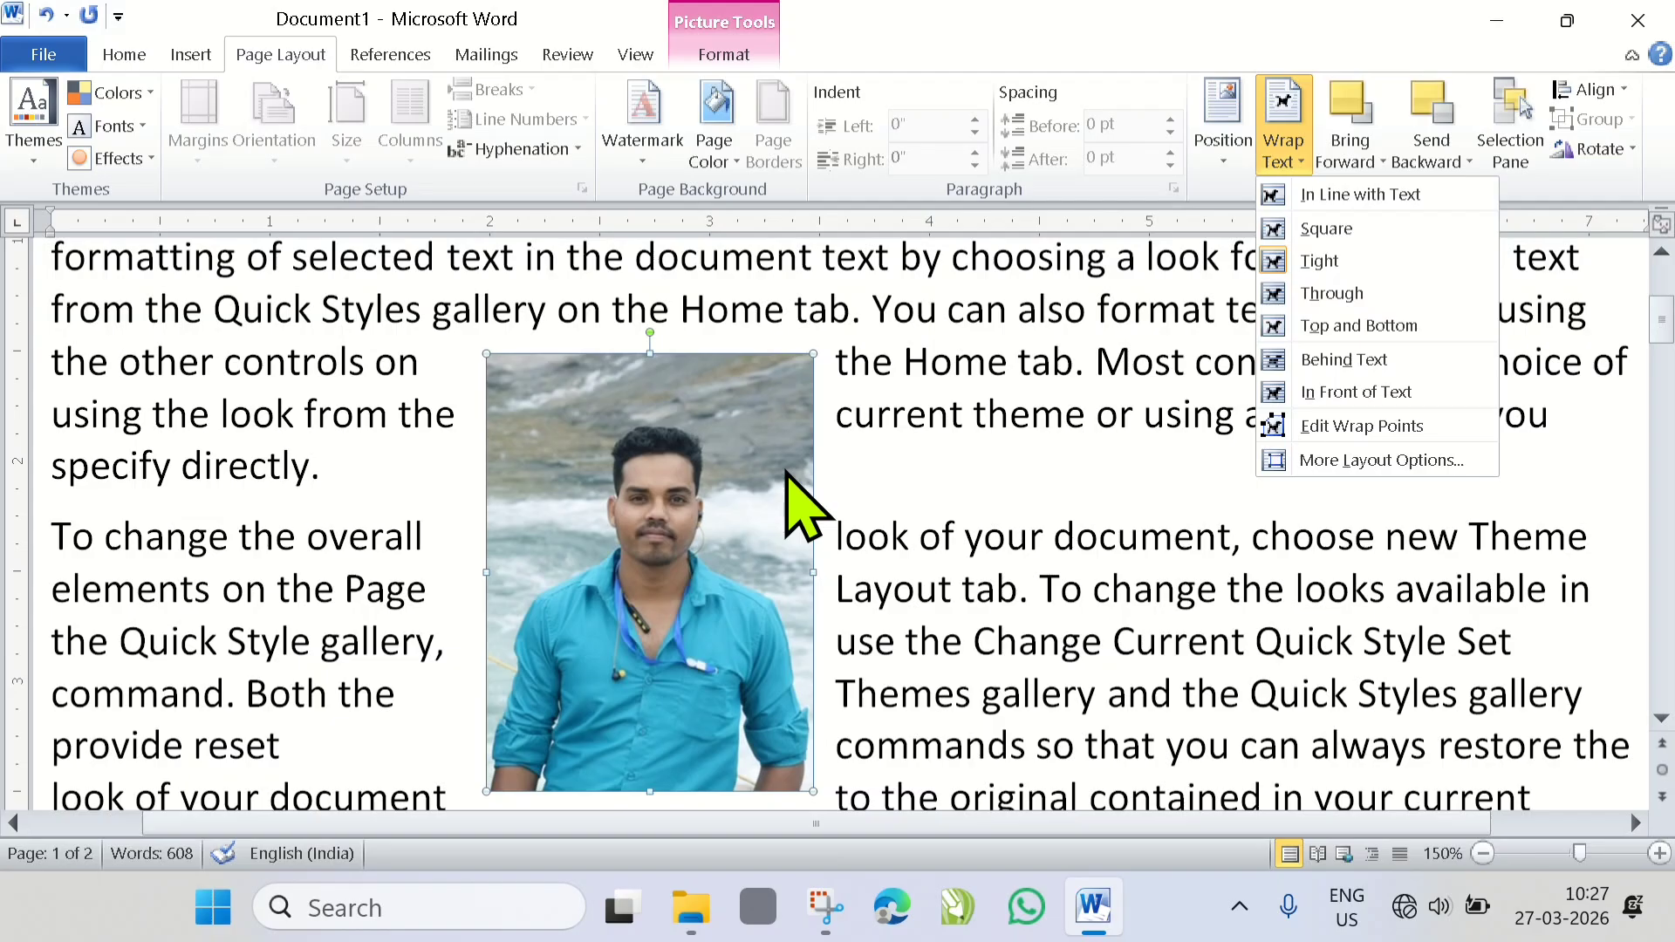
scroll(636, 467, down, 2)
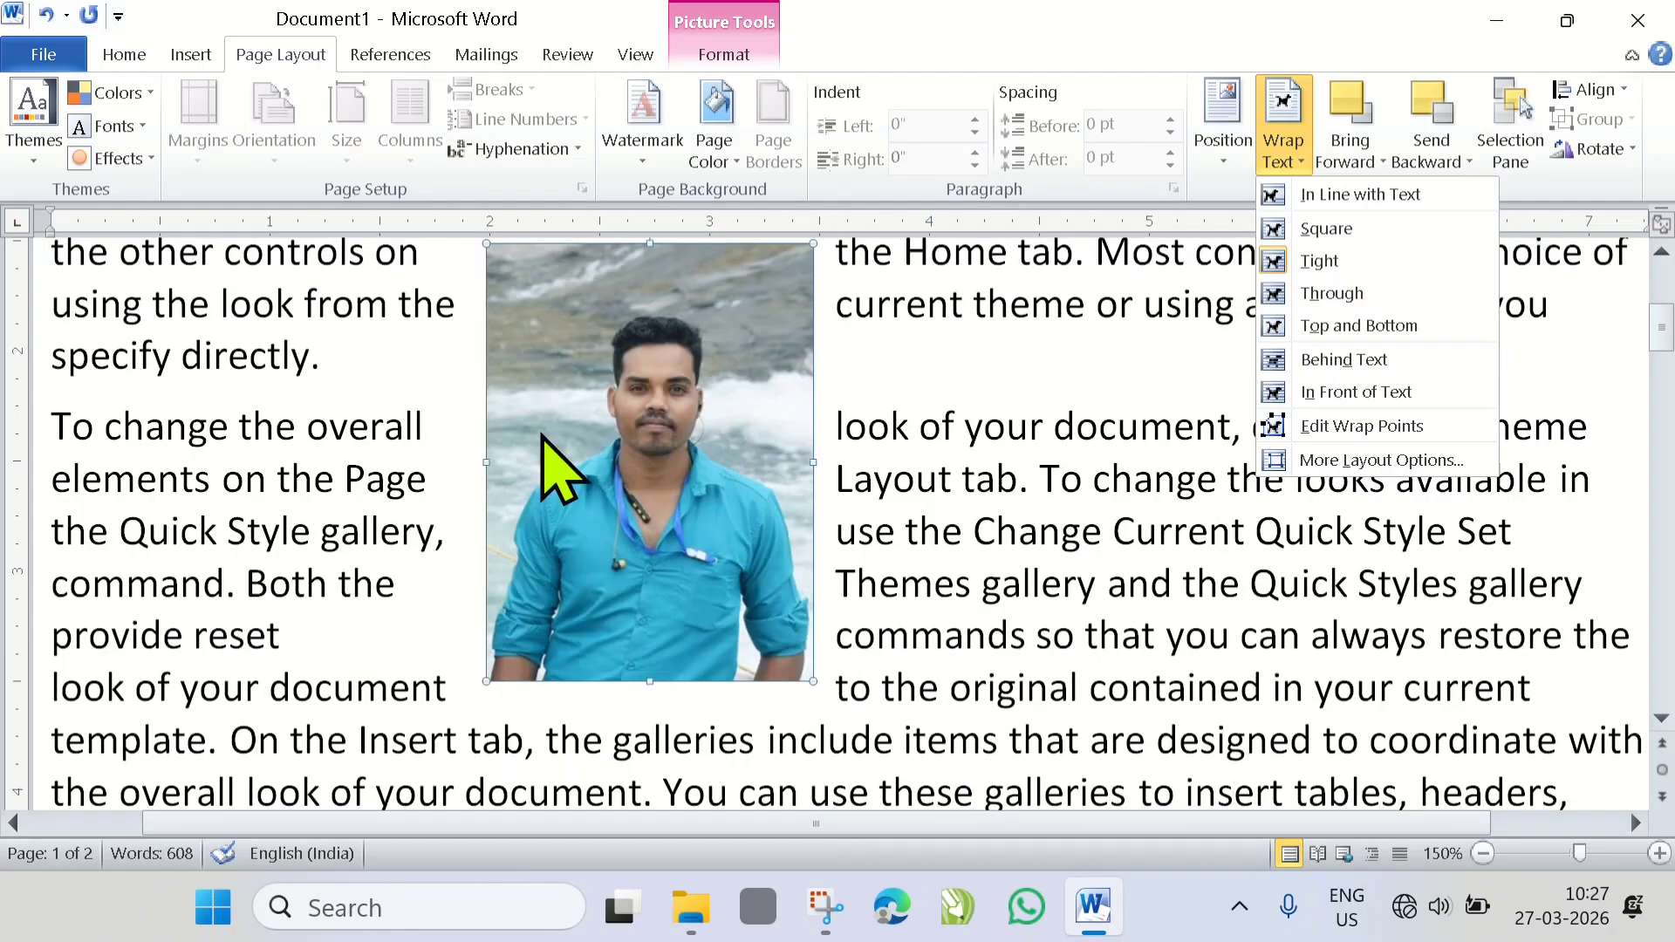
click(730, 479)
scroll(711, 461, up, 2)
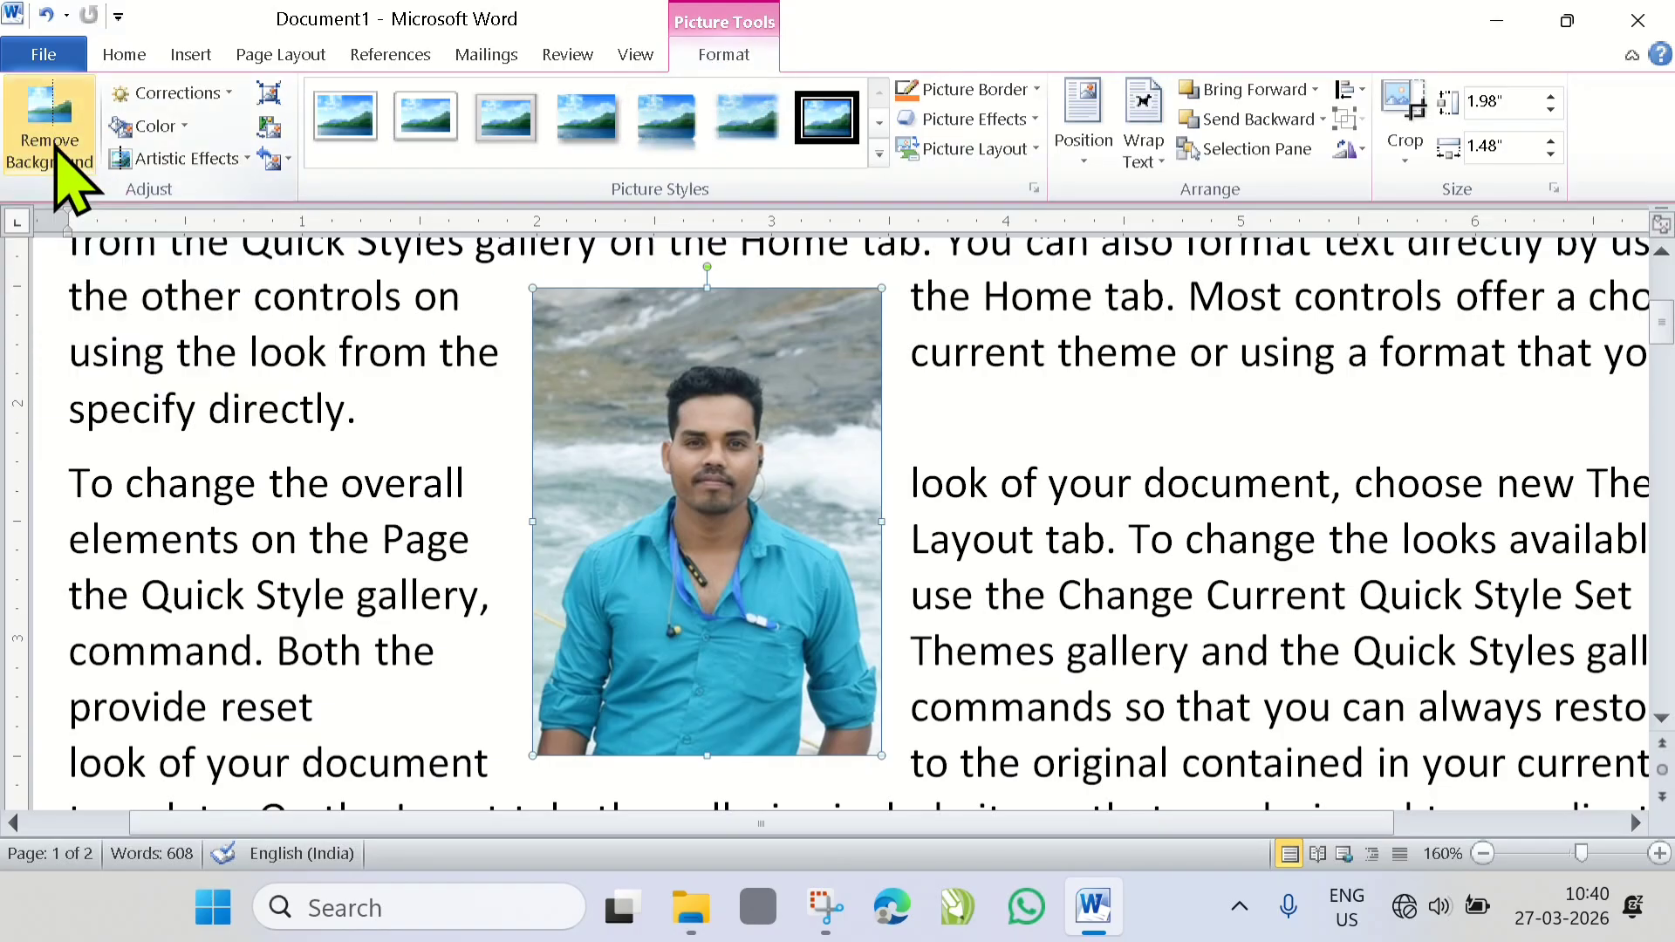
- Start removing the picture's background and extend the selection frame to all four edges of the picture
click(70, 179)
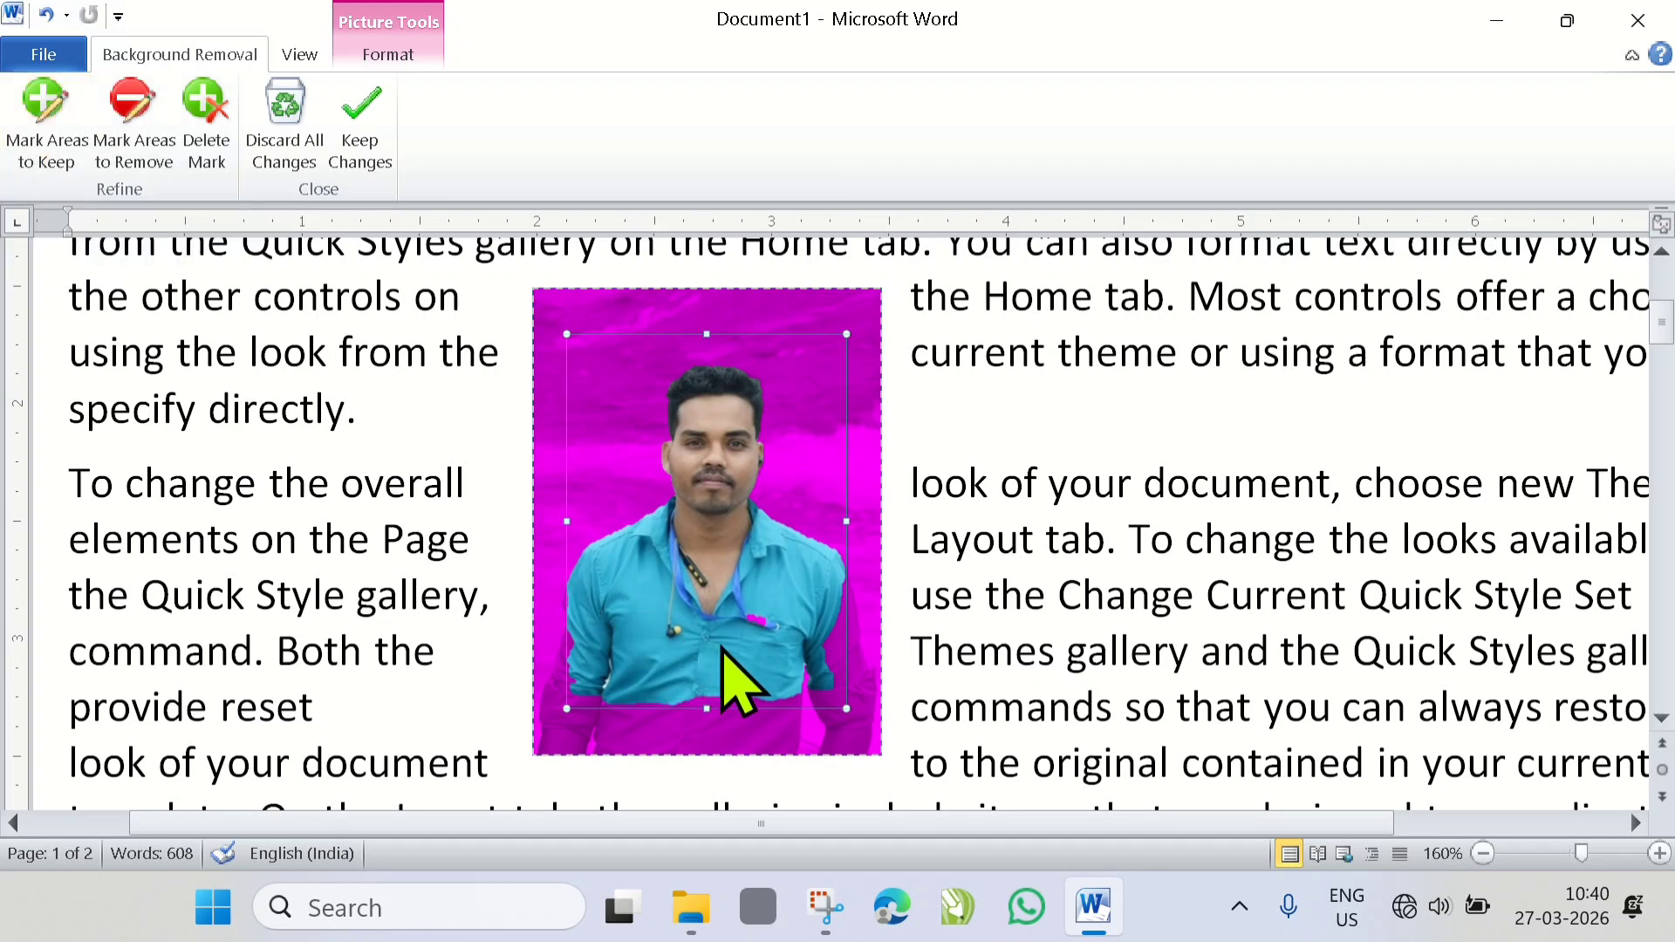
scroll(720, 663, down, 1)
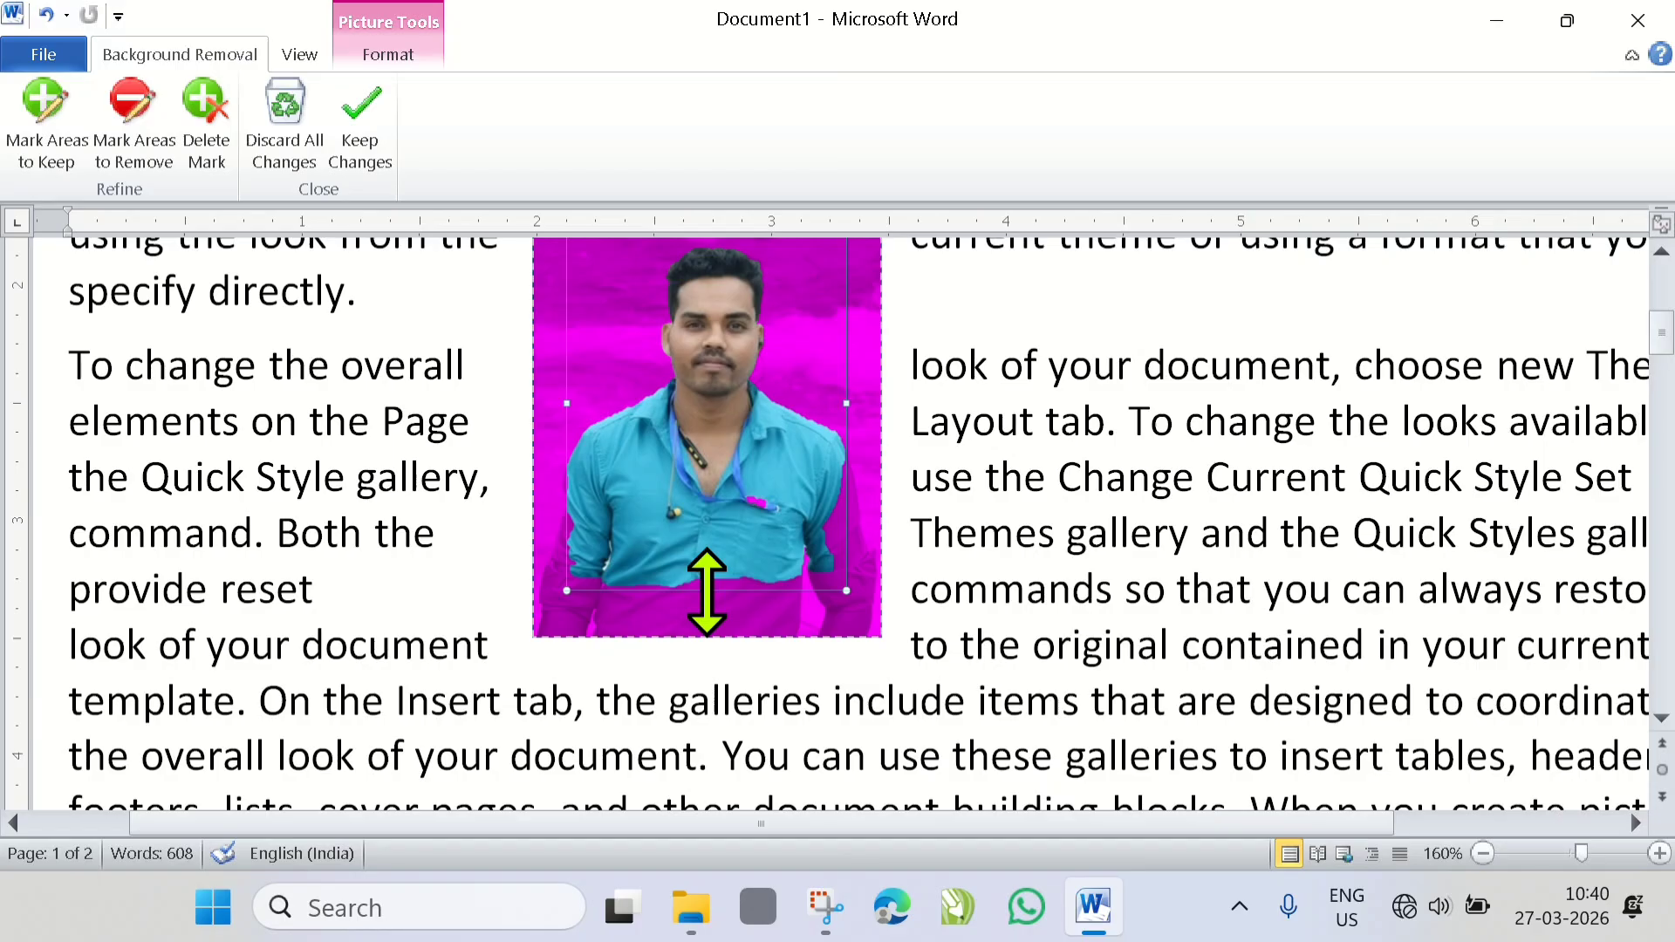
drag(707, 591, 707, 637)
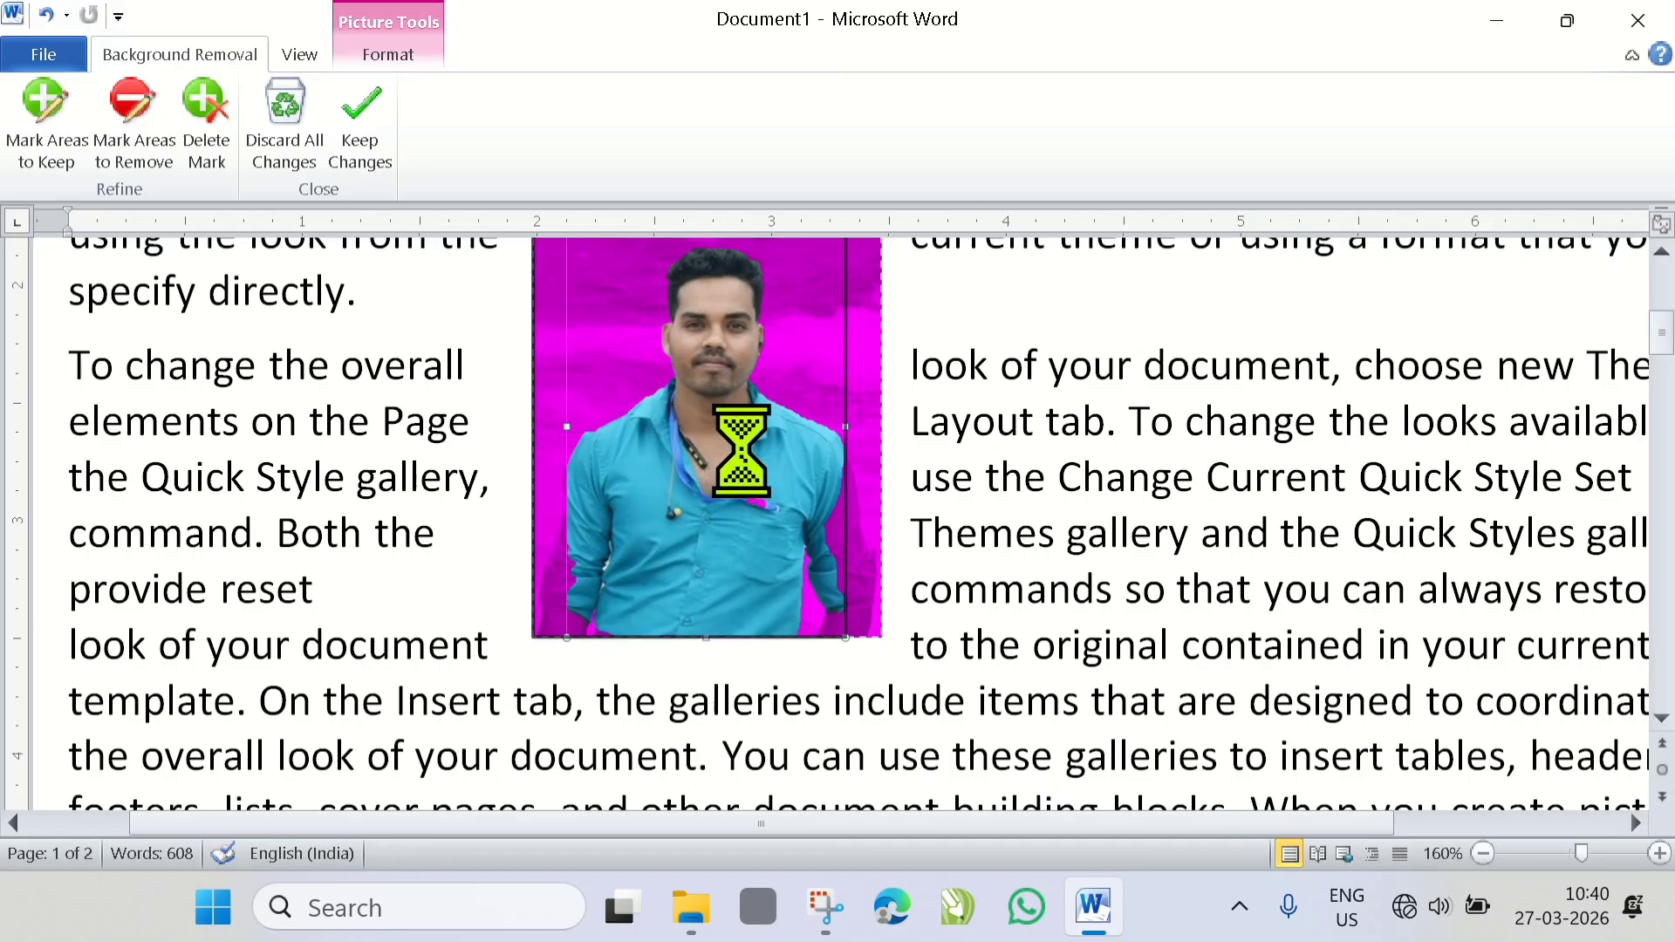
scroll(736, 448, up, 1)
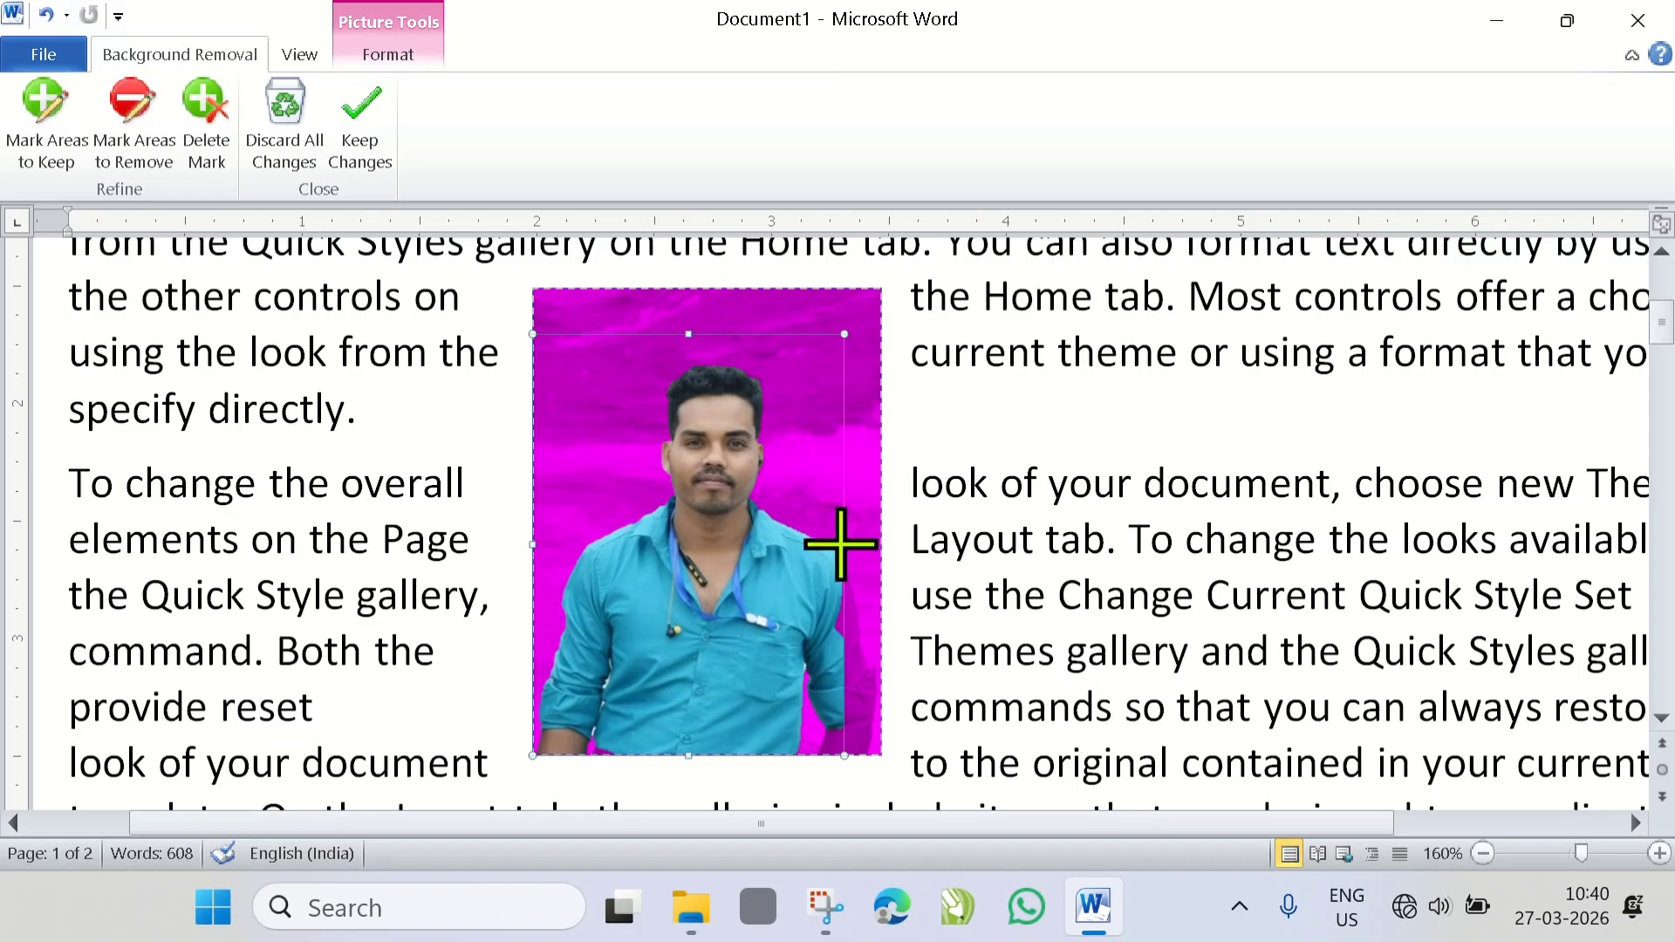
click(841, 542)
scroll(689, 314, up, 1)
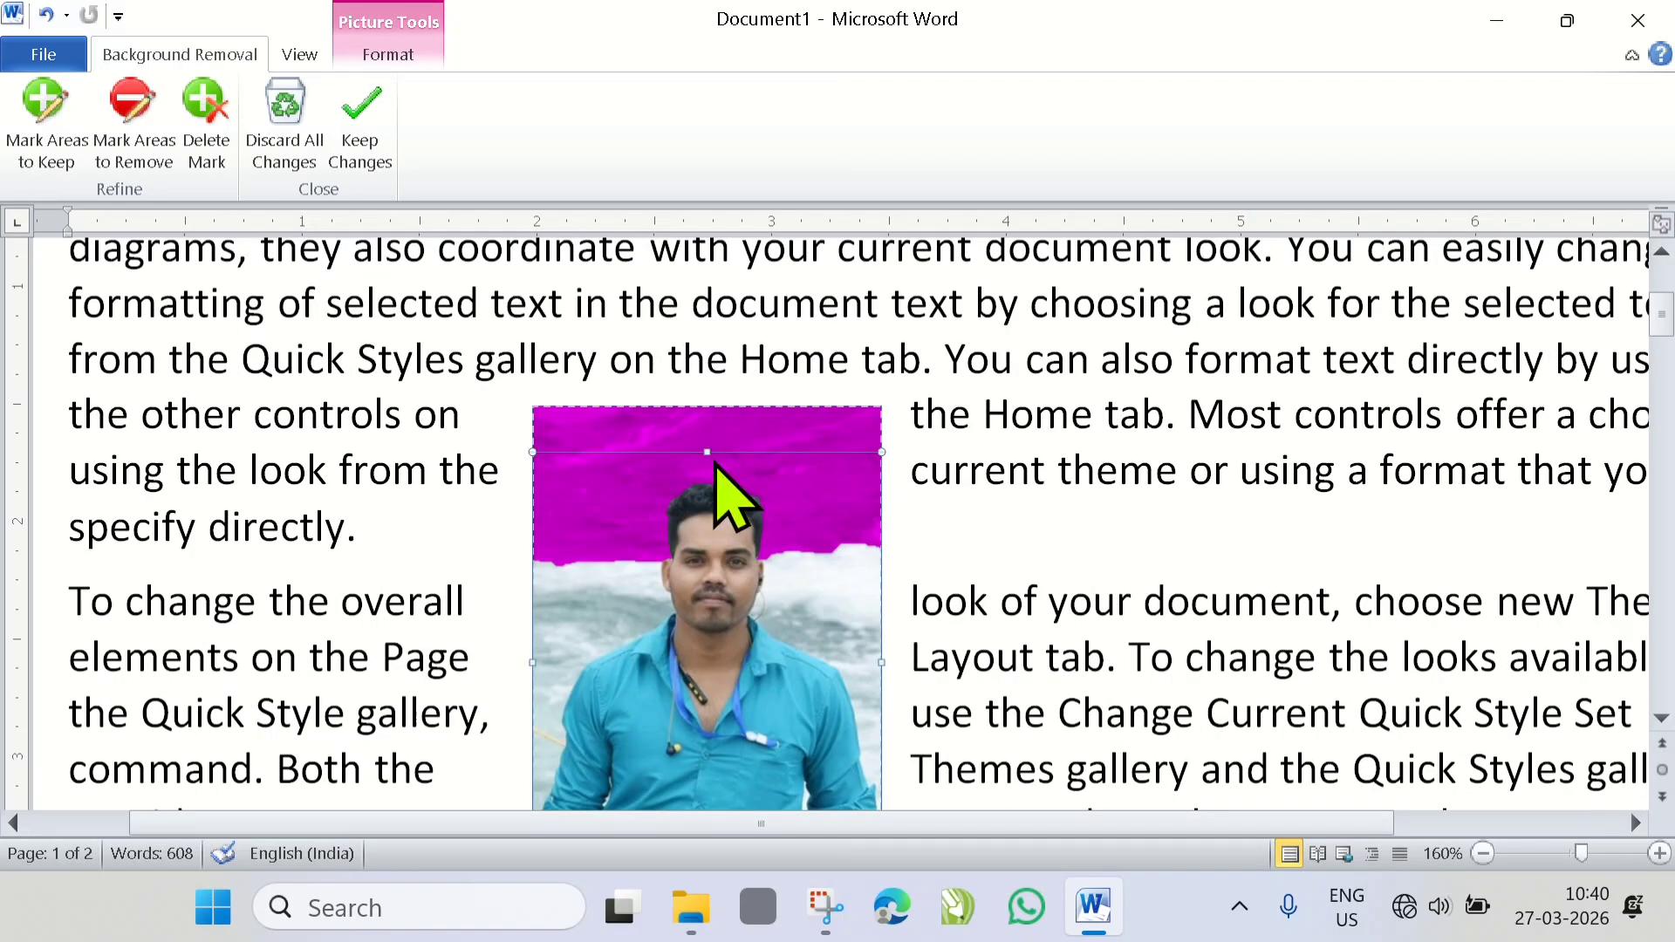
drag(708, 451, 710, 373)
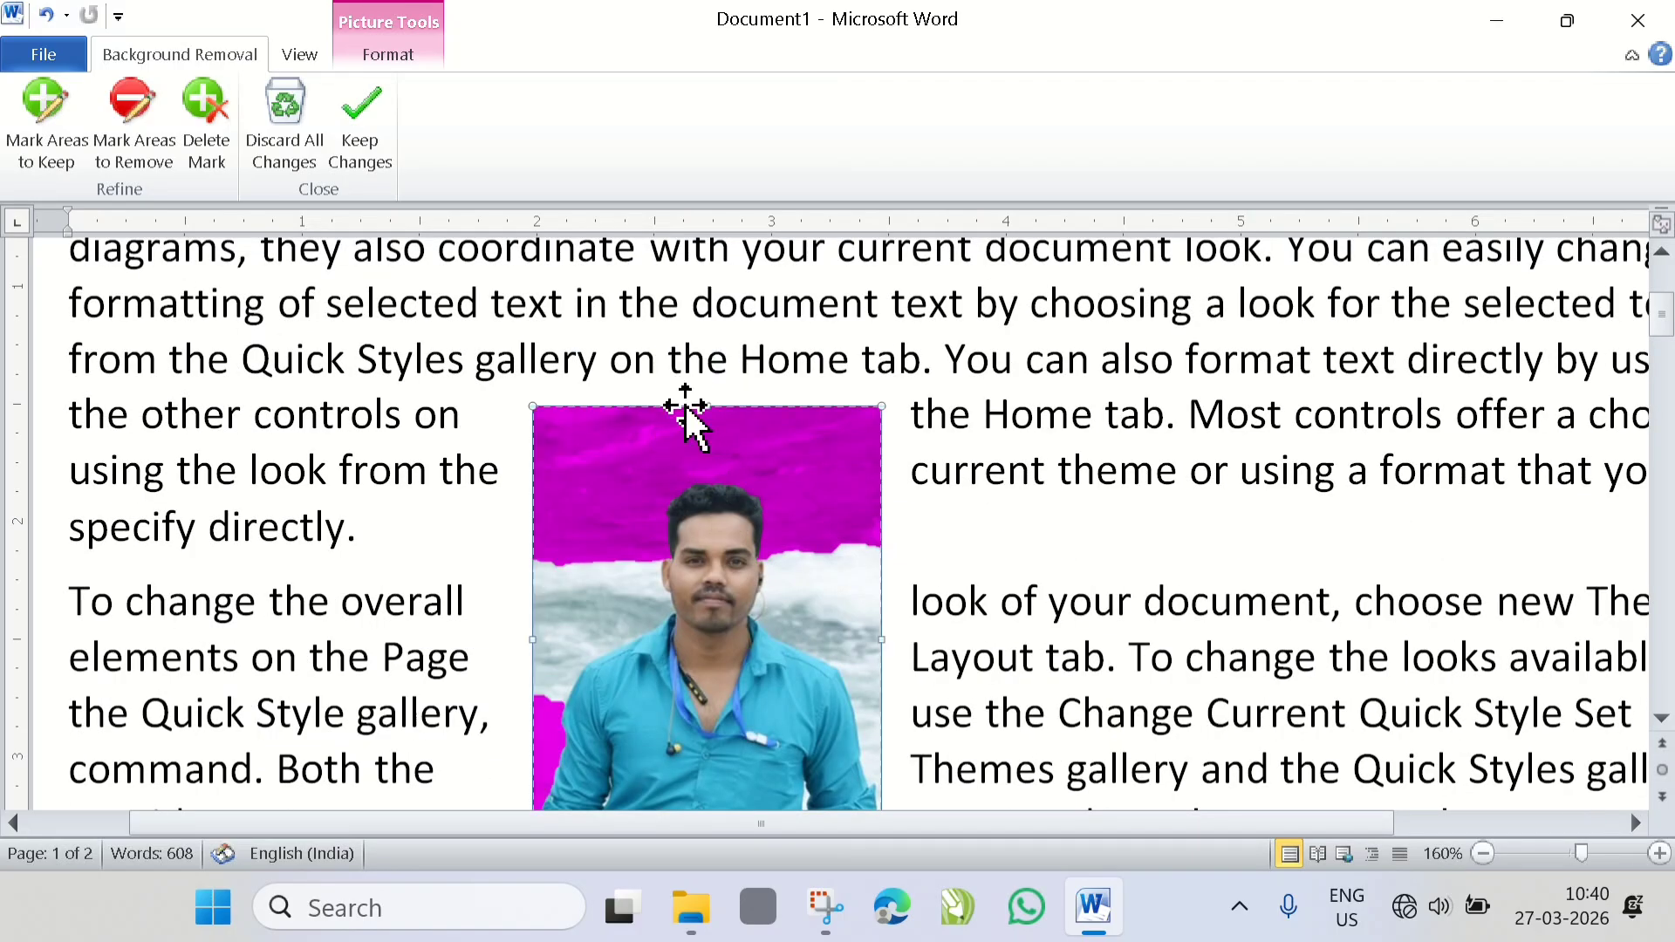
scroll(685, 407, down, 1)
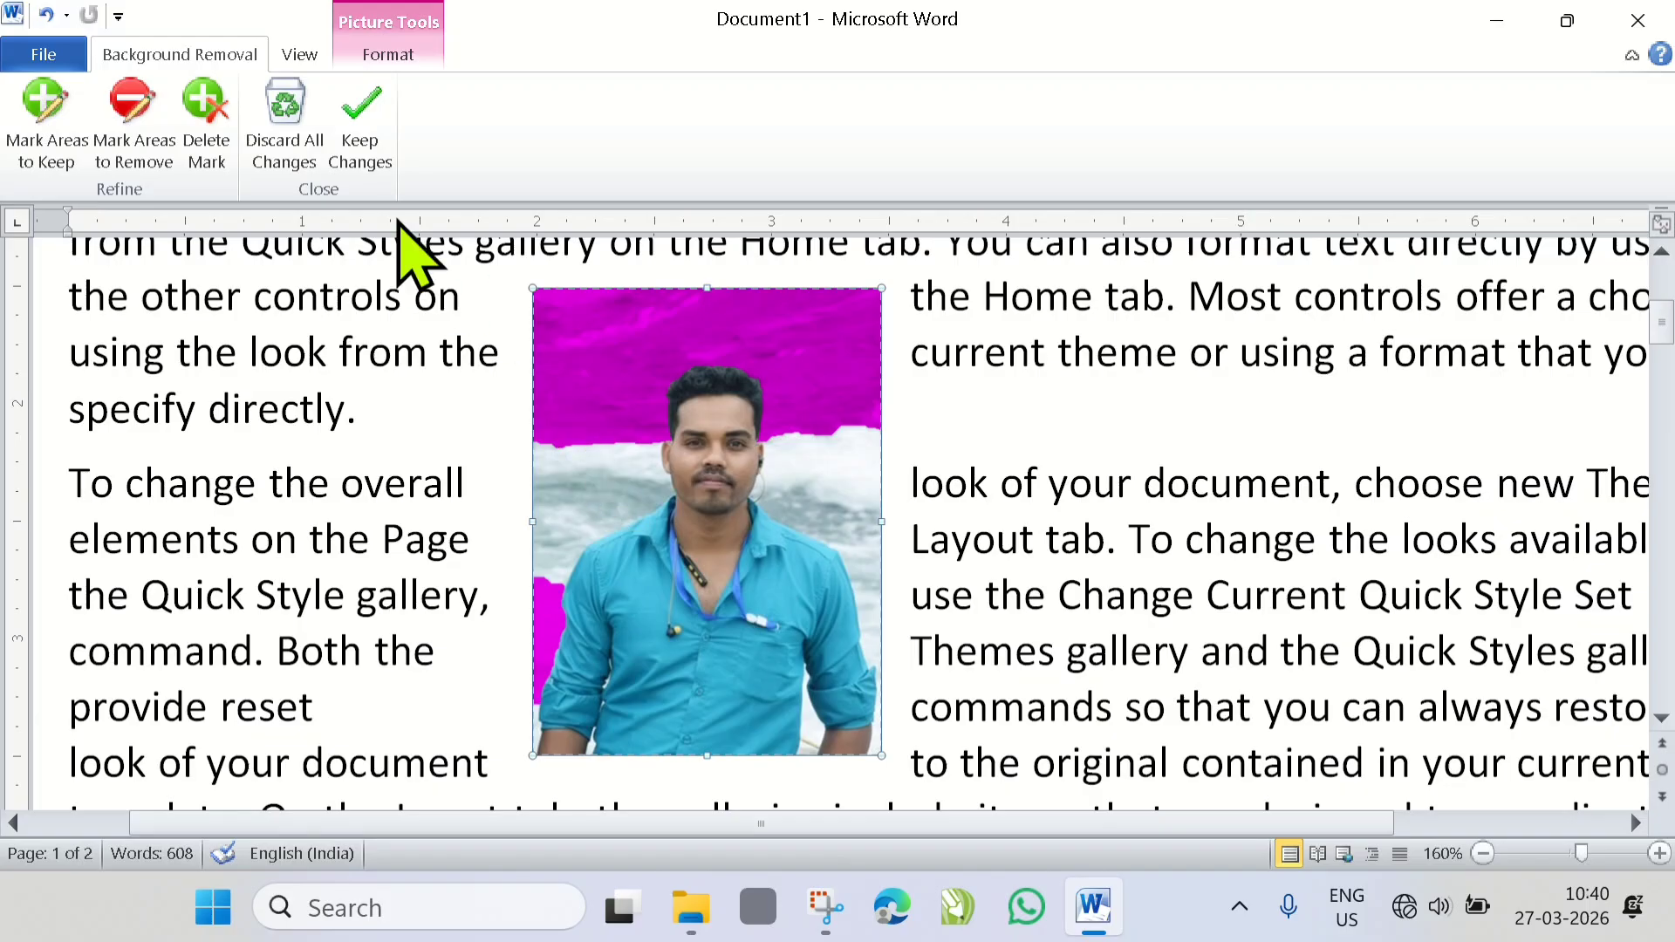
- Mark the leftover water areas on both sides of the man for removal and keep the background removal
click(150, 159)
drag(600, 450, 561, 535)
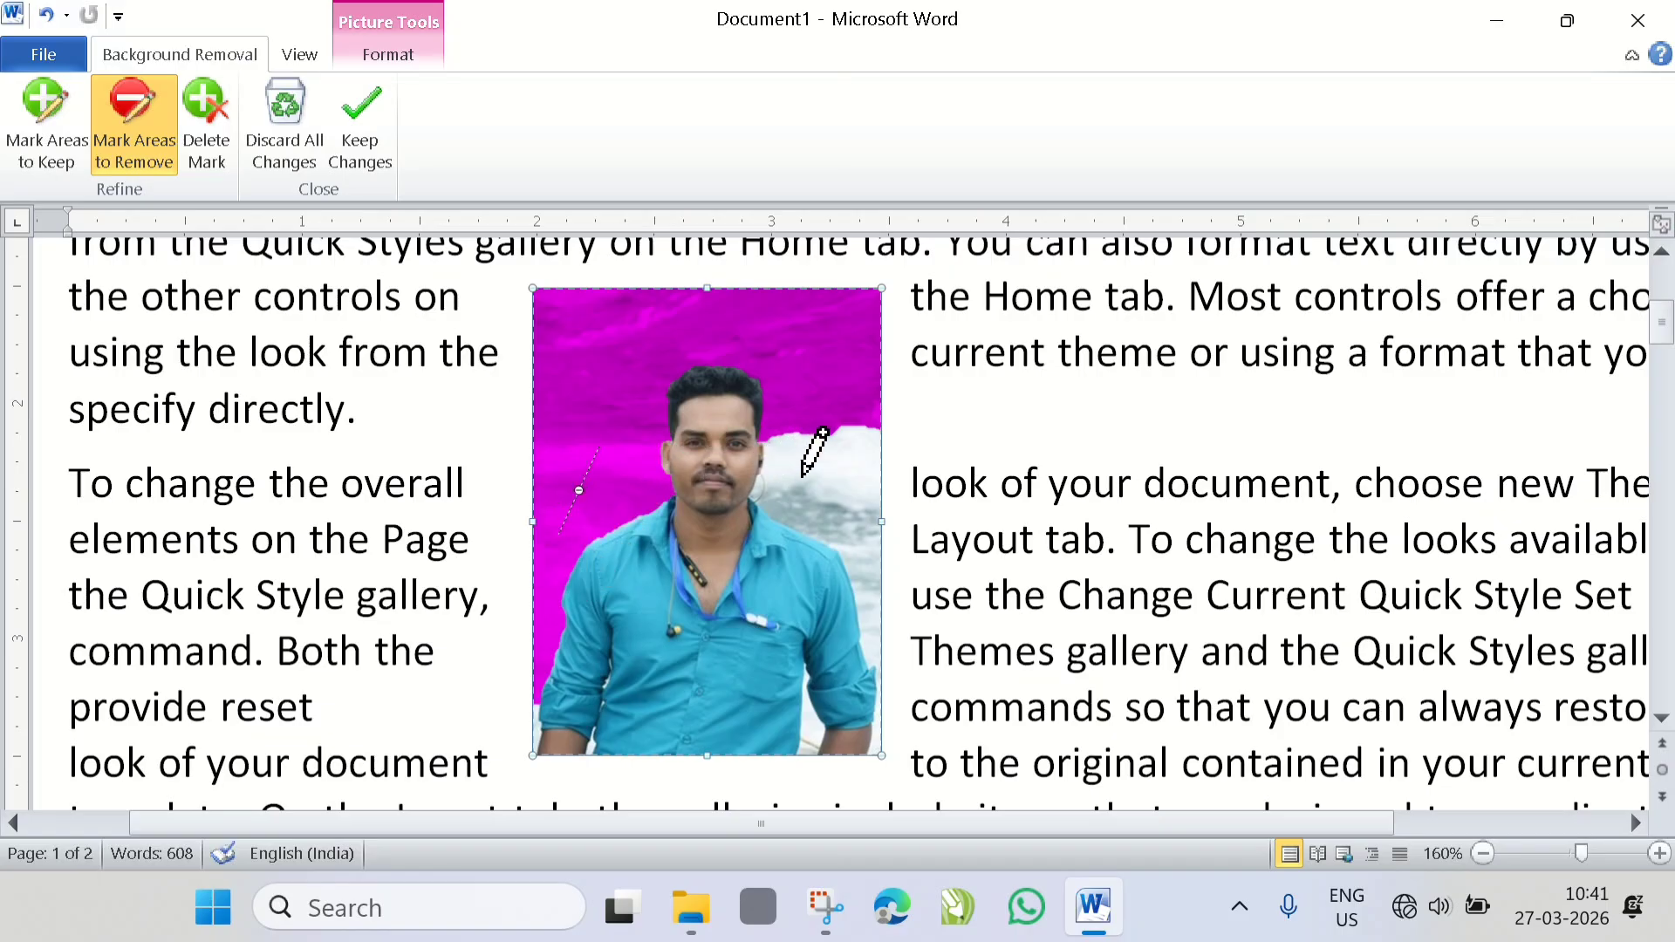
drag(803, 475, 883, 524)
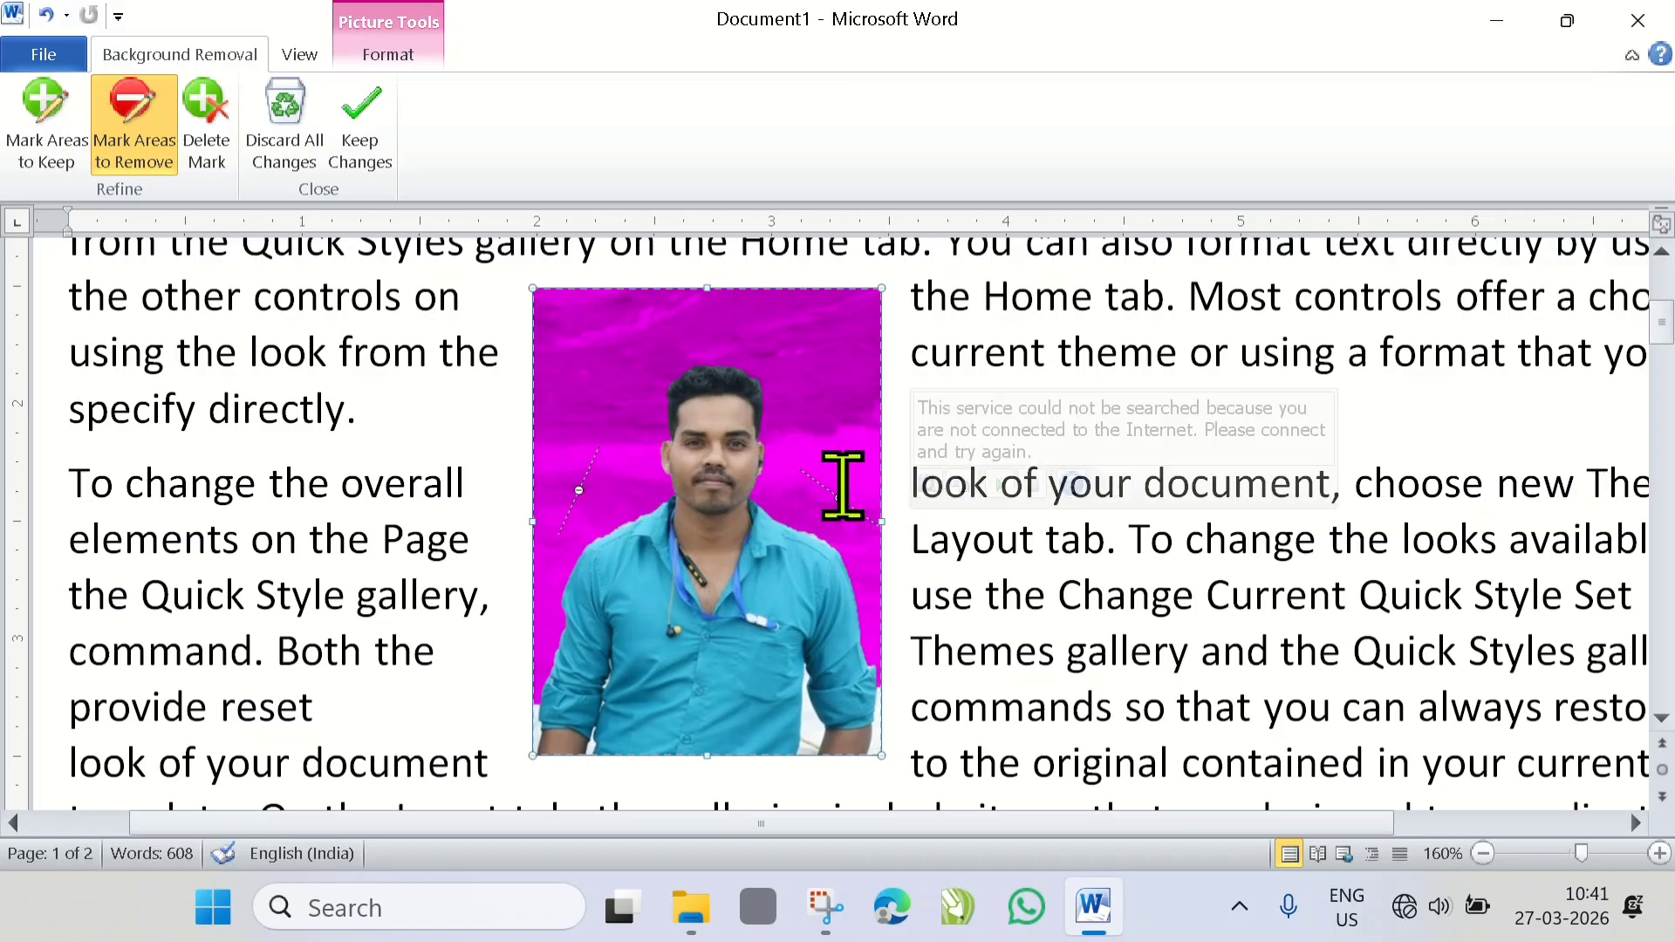
click(384, 166)
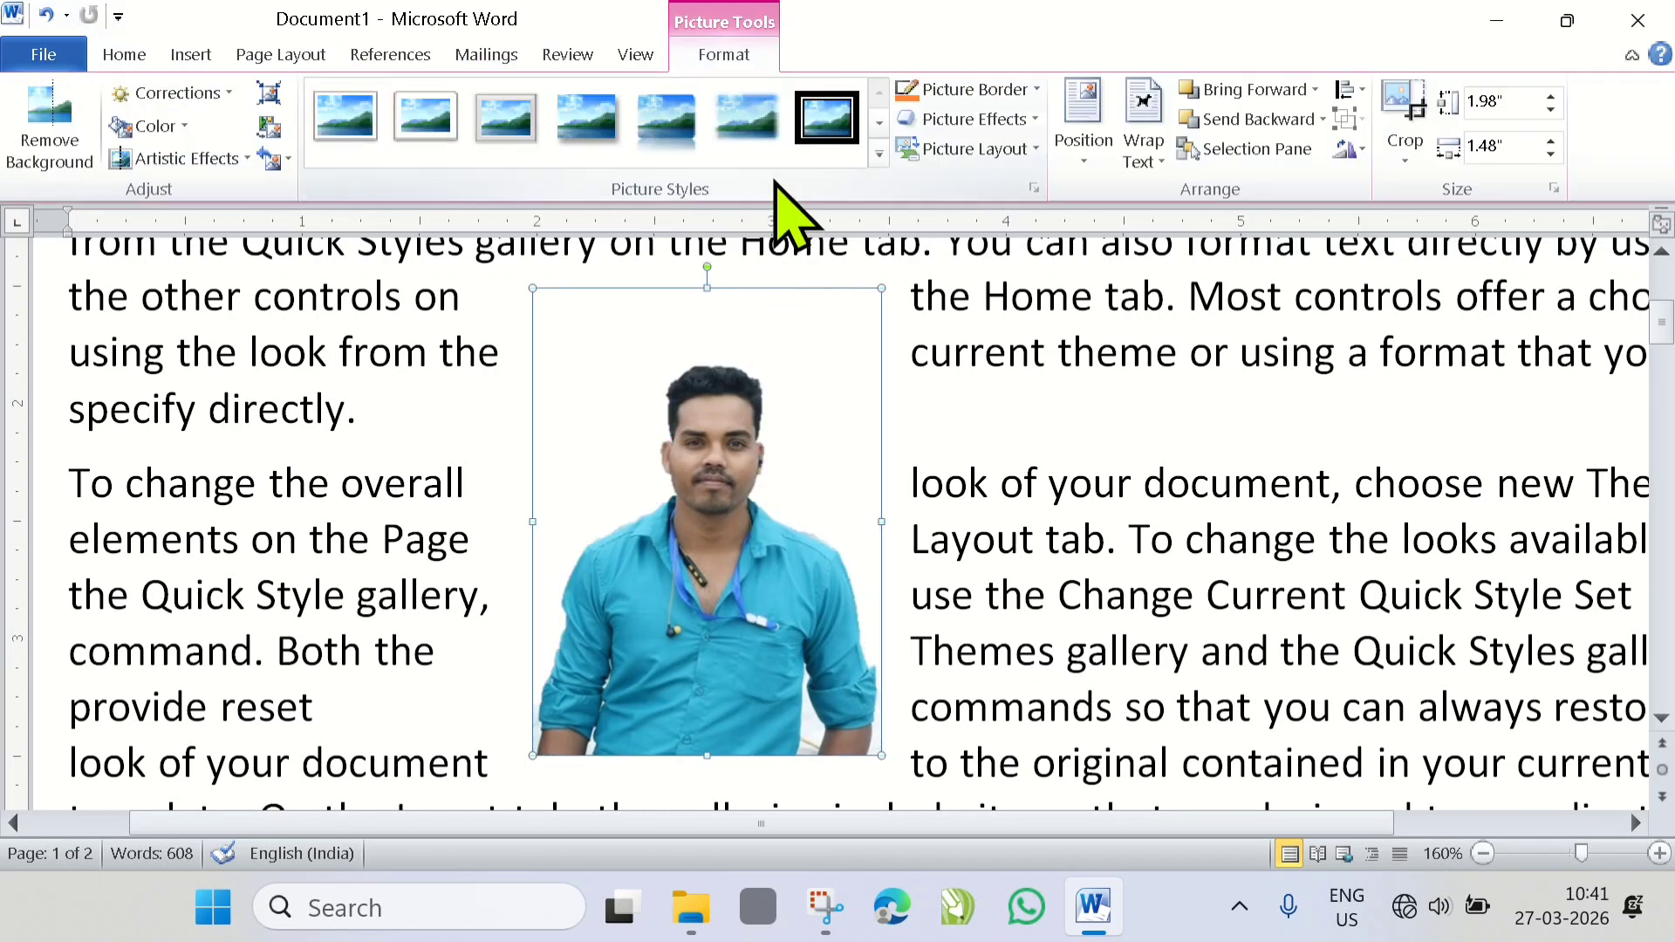
- Set the cut-out picture's text wrapping to Tight so the text follows the man's outline
click(270, 58)
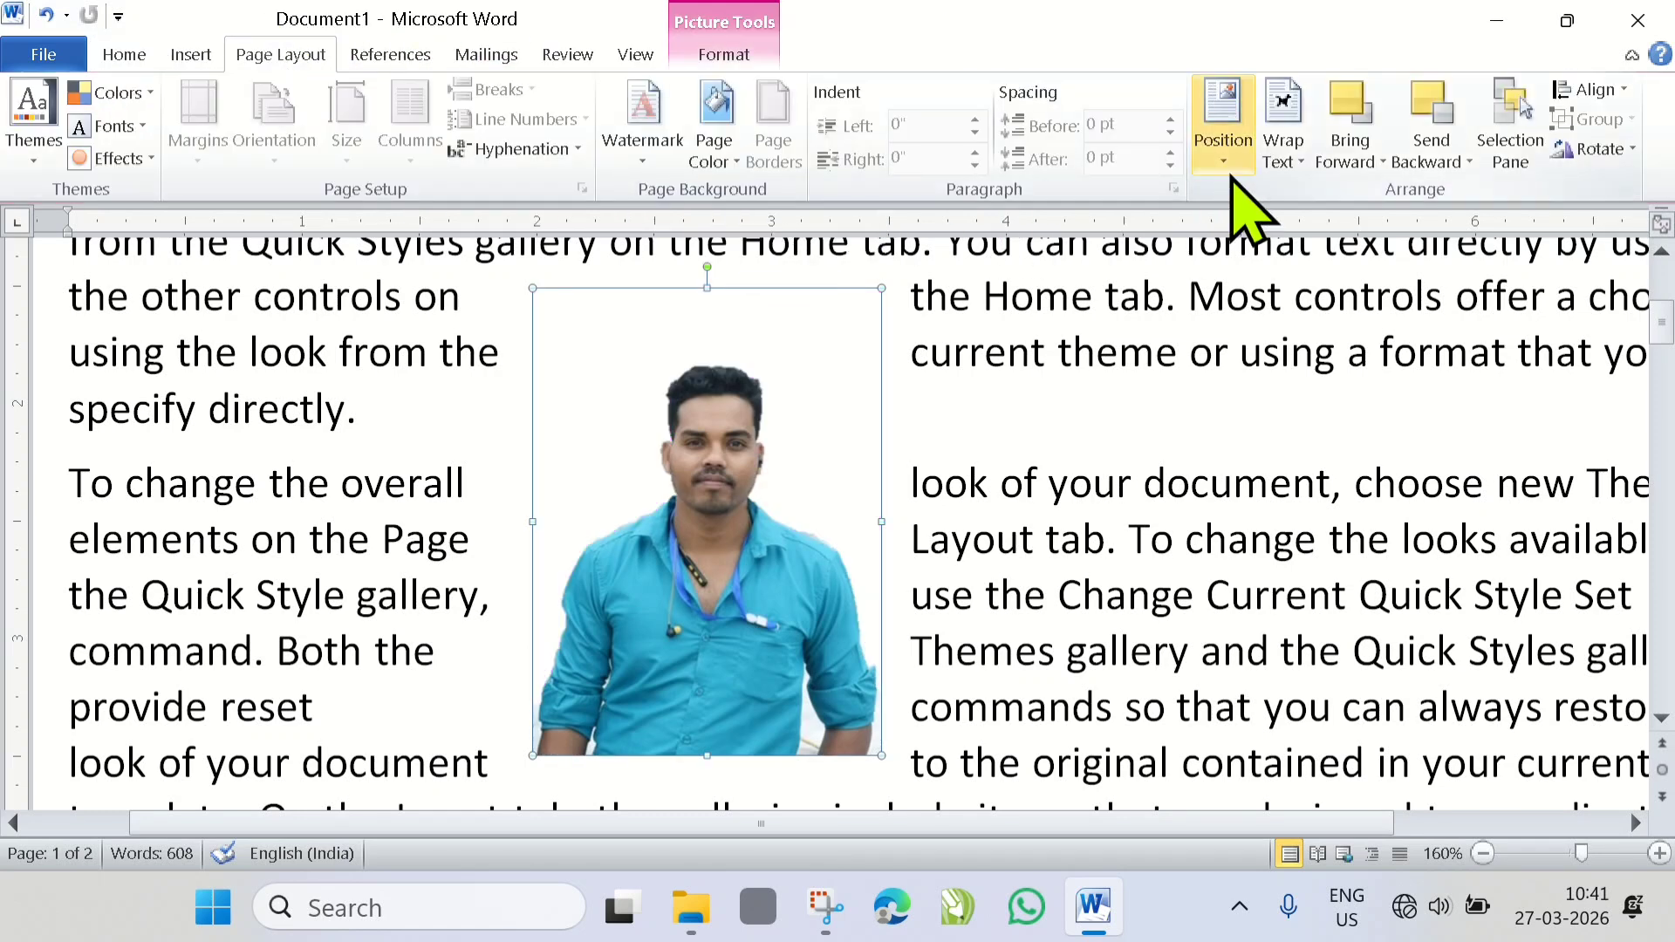
click(1302, 163)
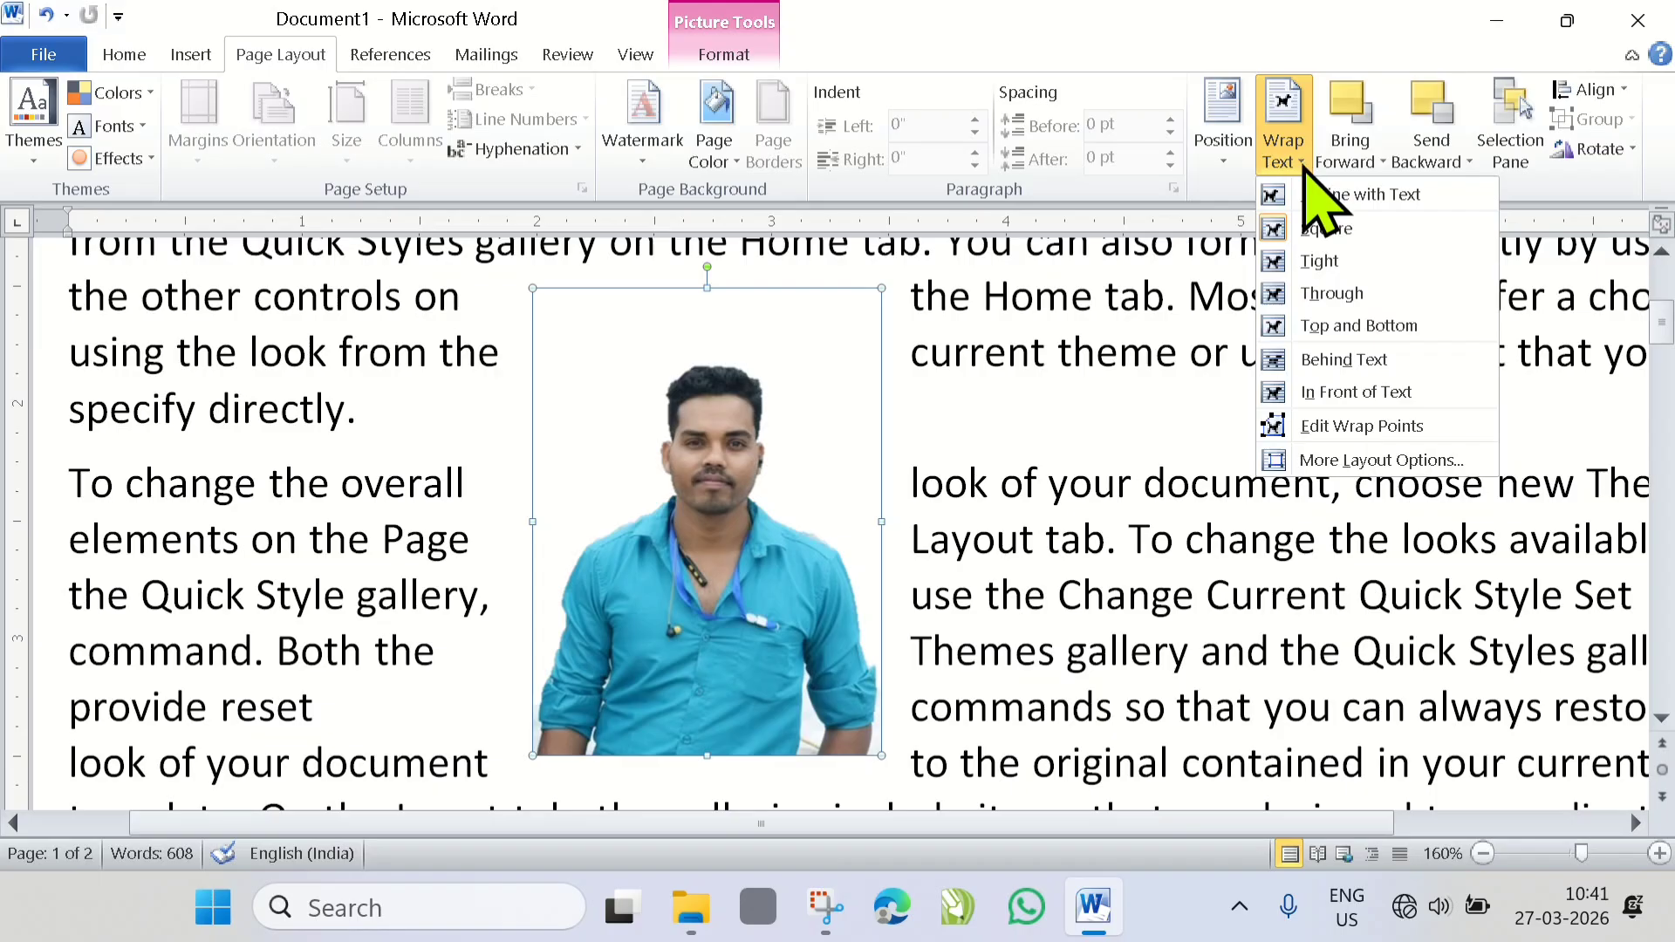
click(1320, 261)
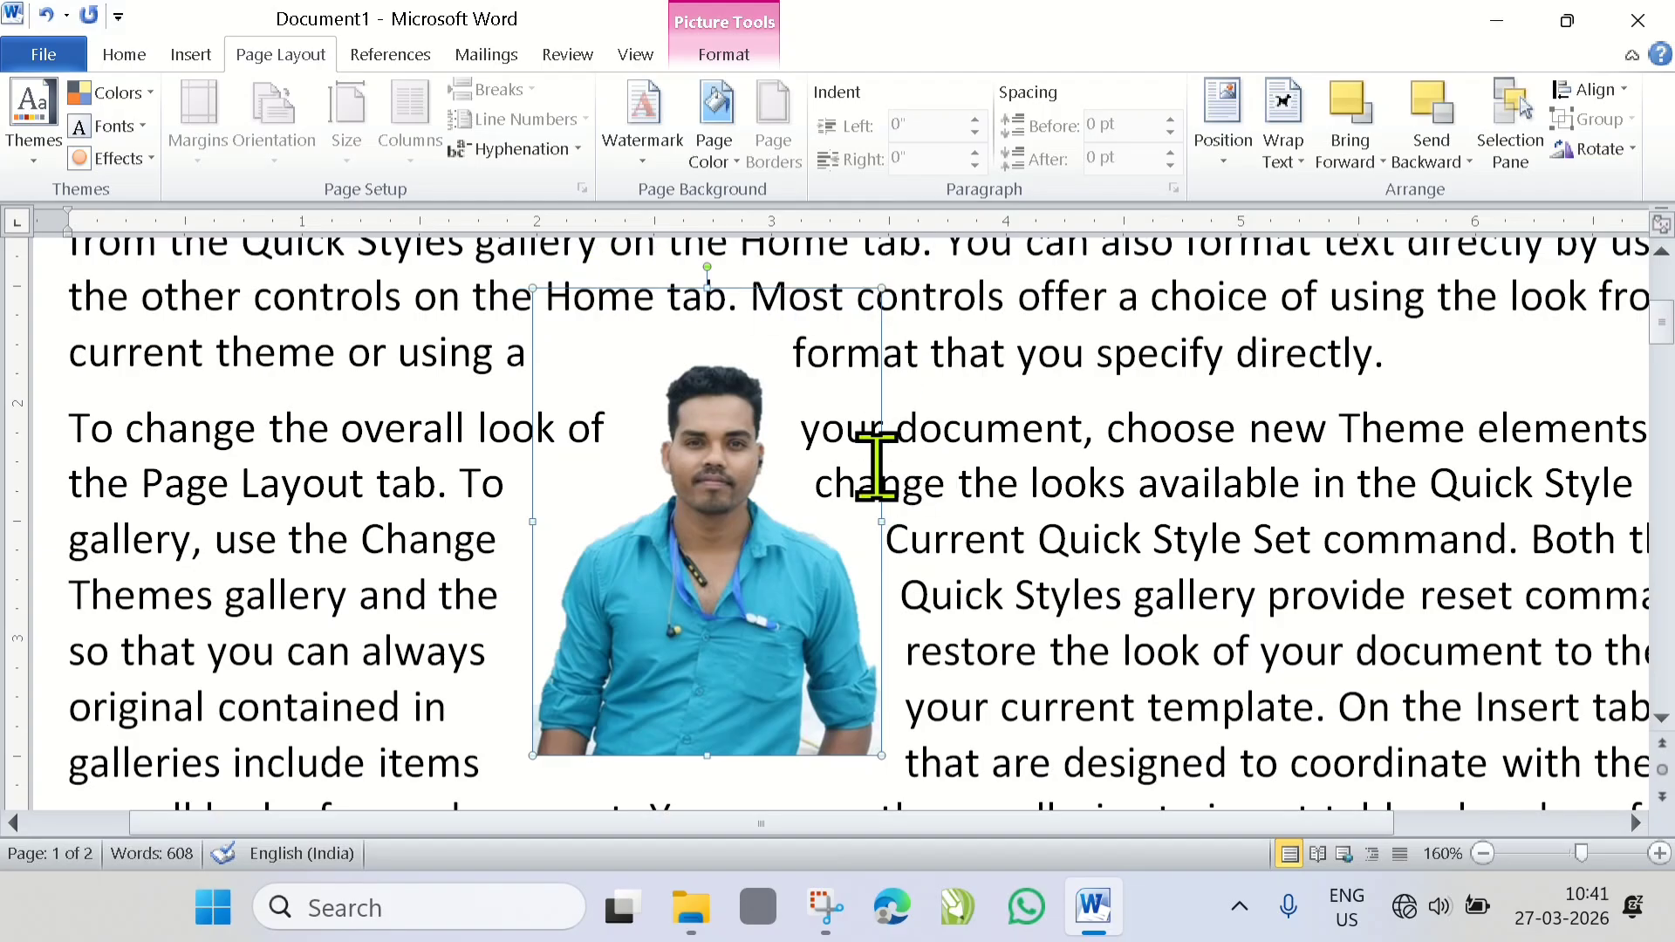
mouse_move(574, 436)
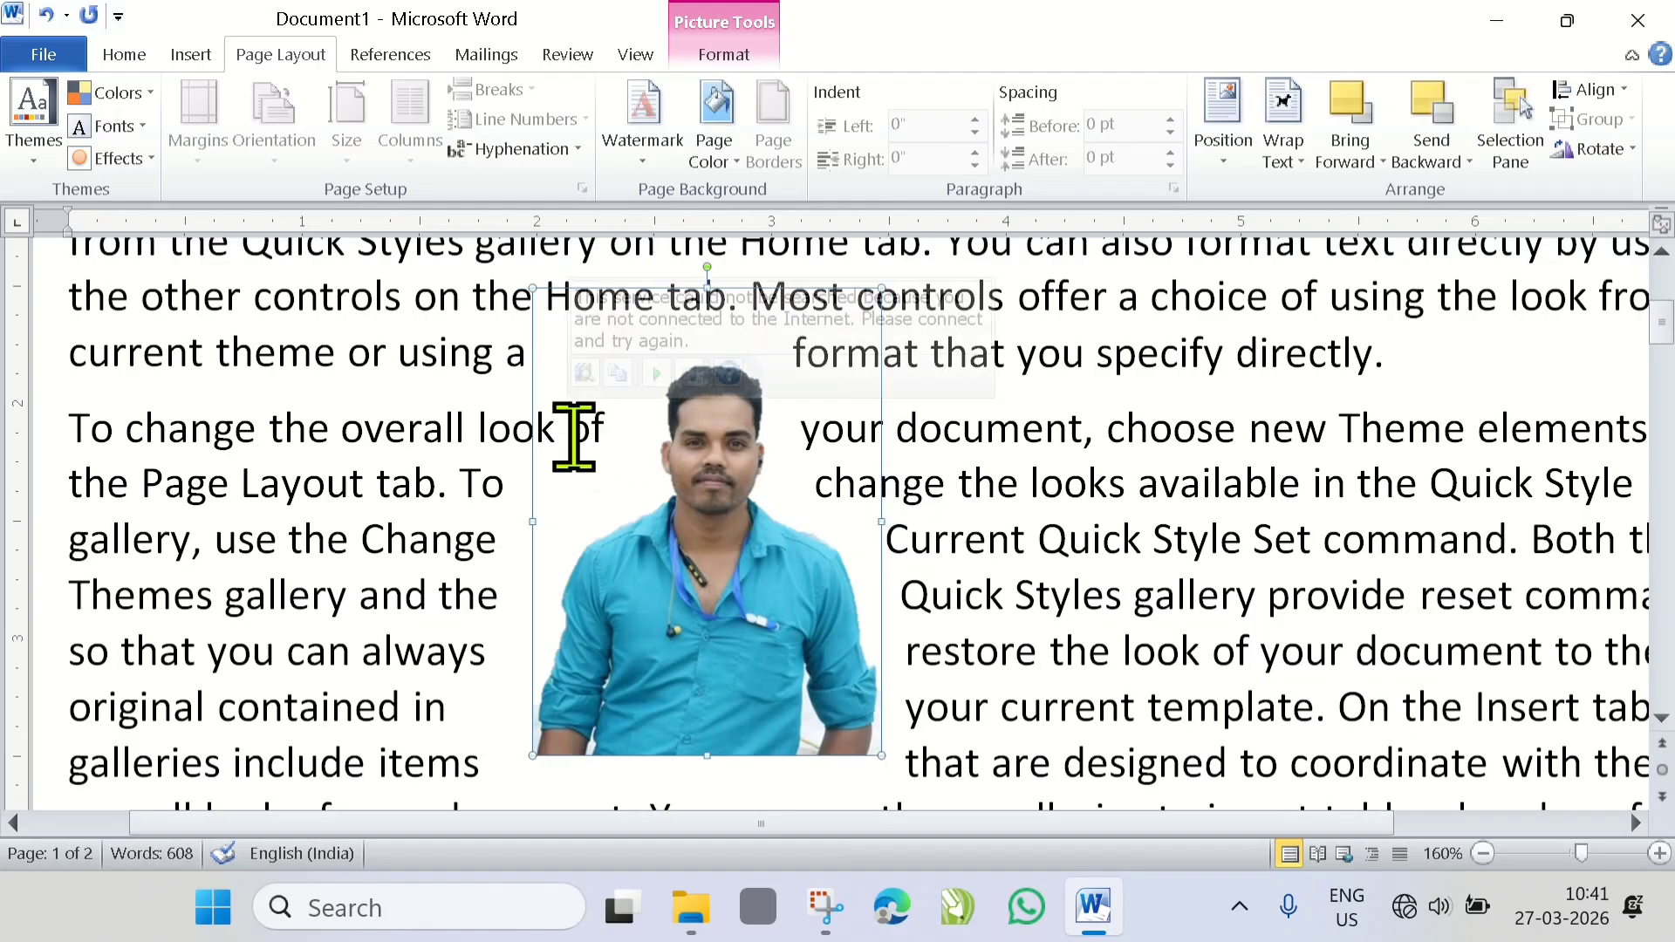
click(1303, 165)
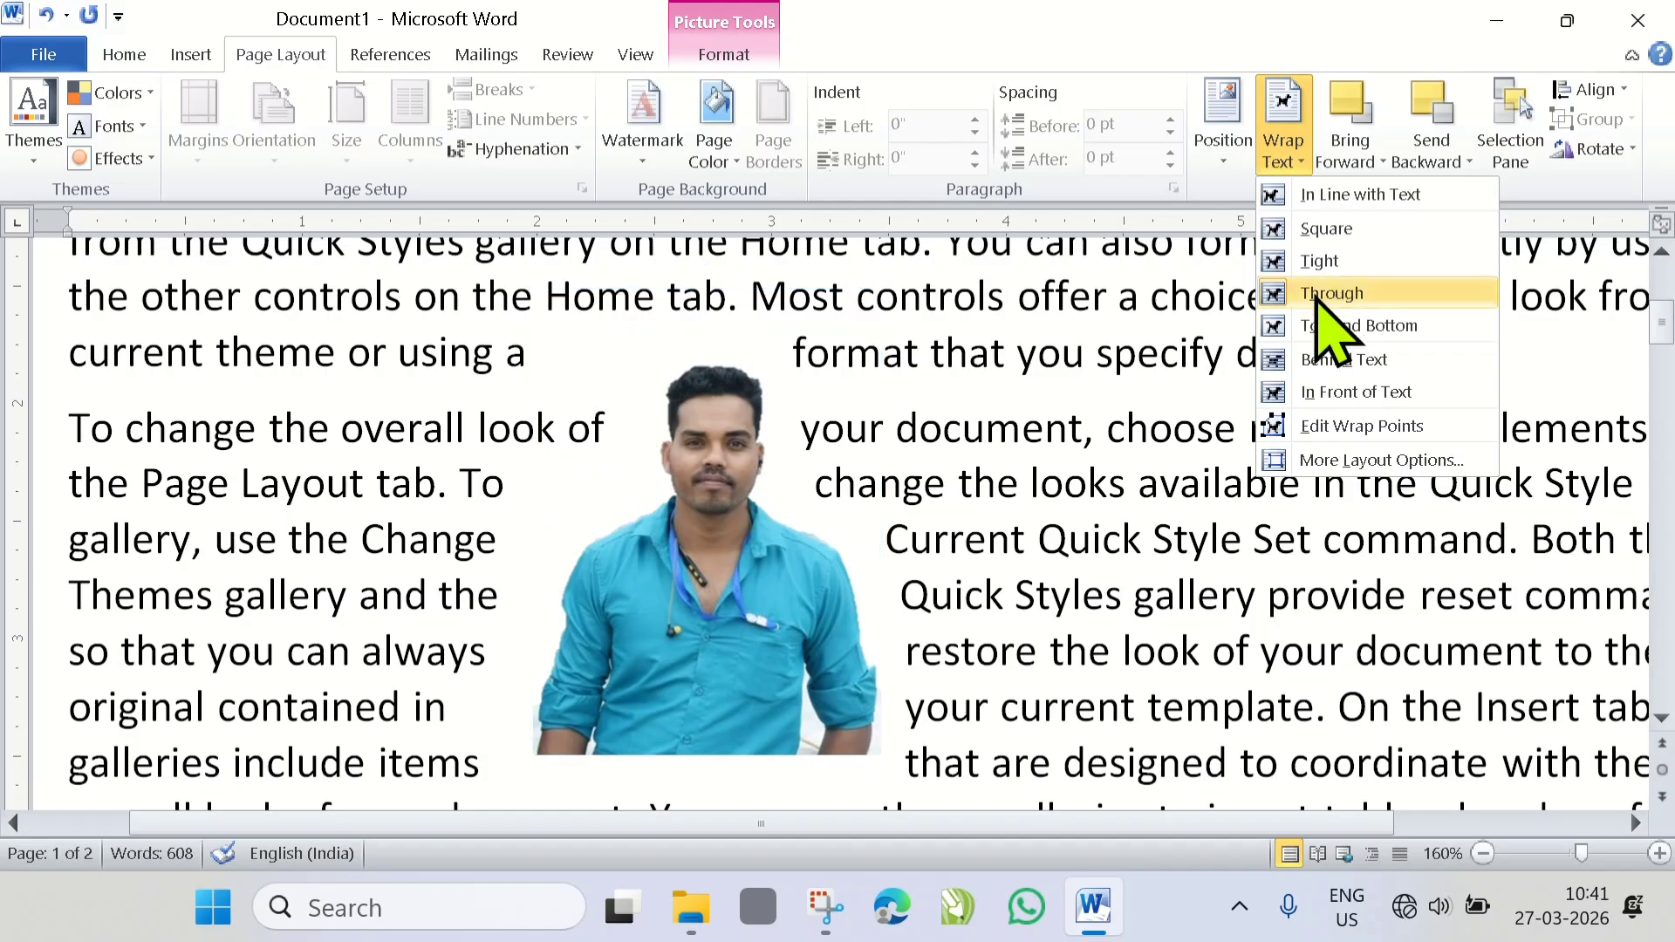
click(748, 468)
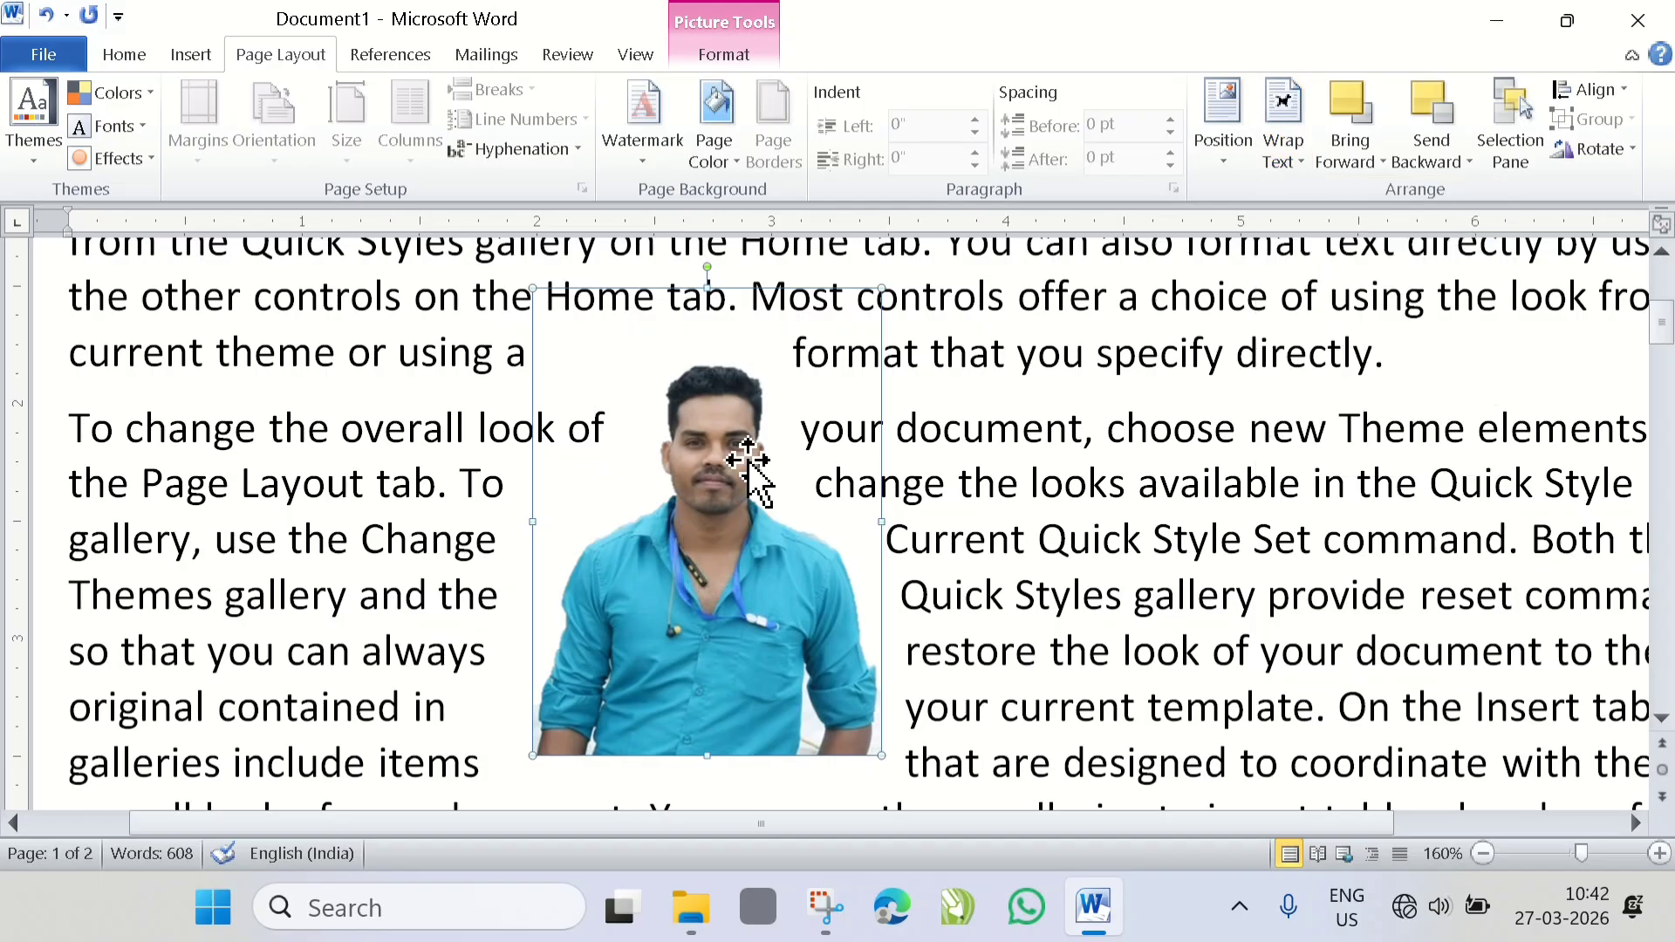
click(1382, 162)
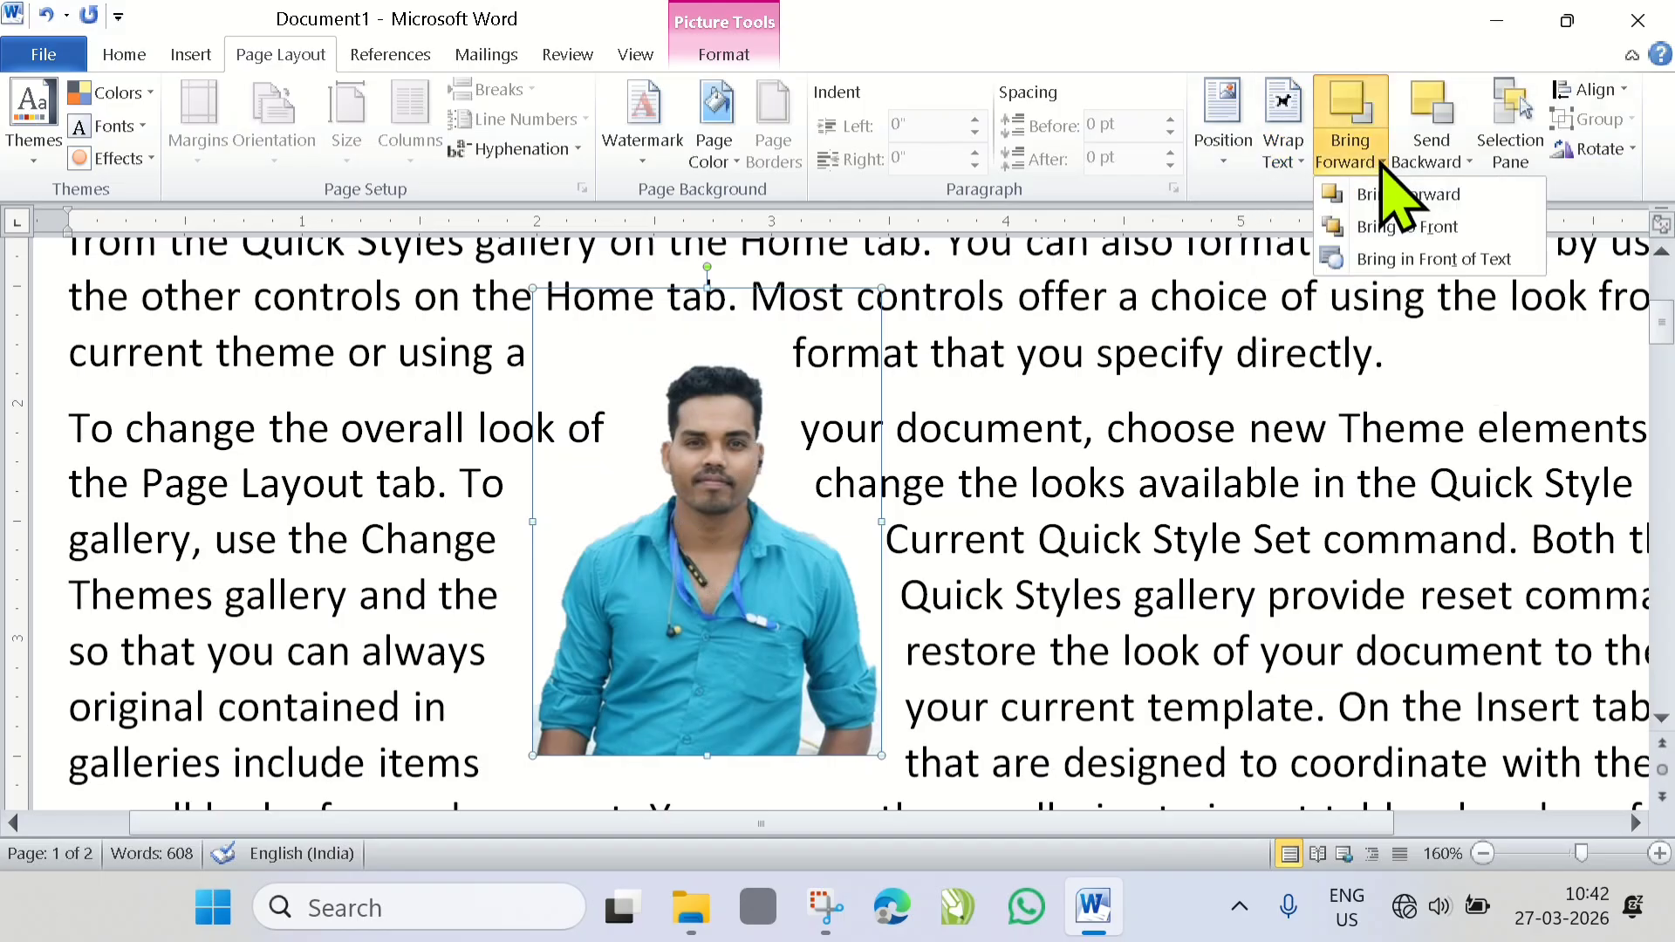
click(1469, 162)
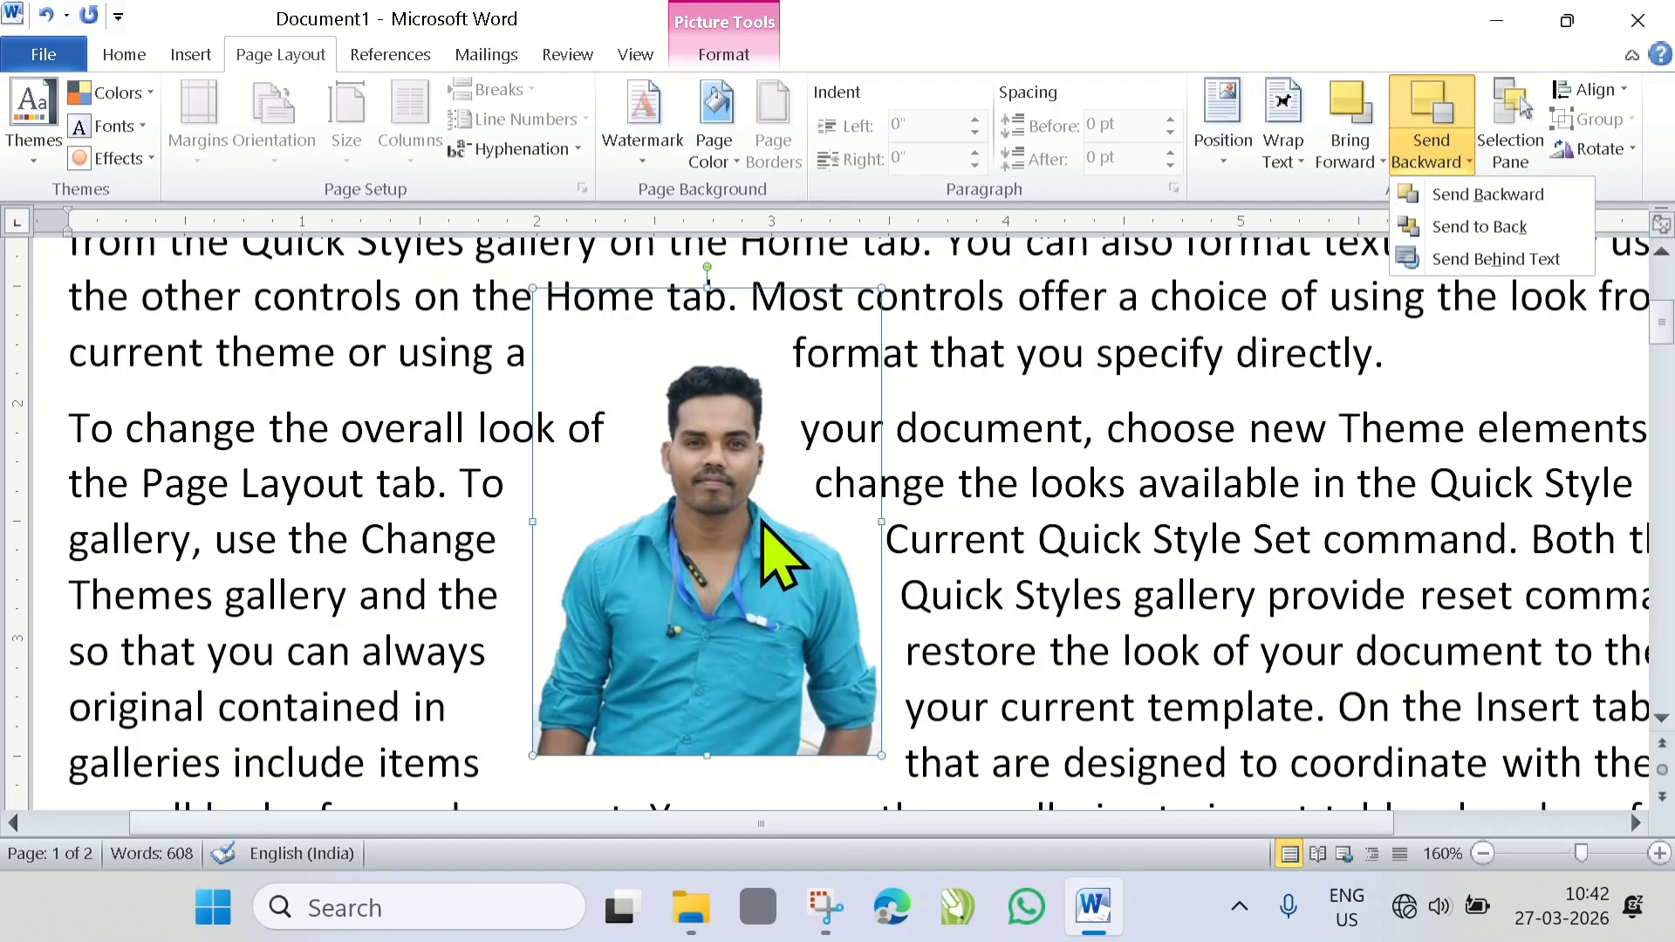
- Delete the cut-out picture from the document
click(696, 469)
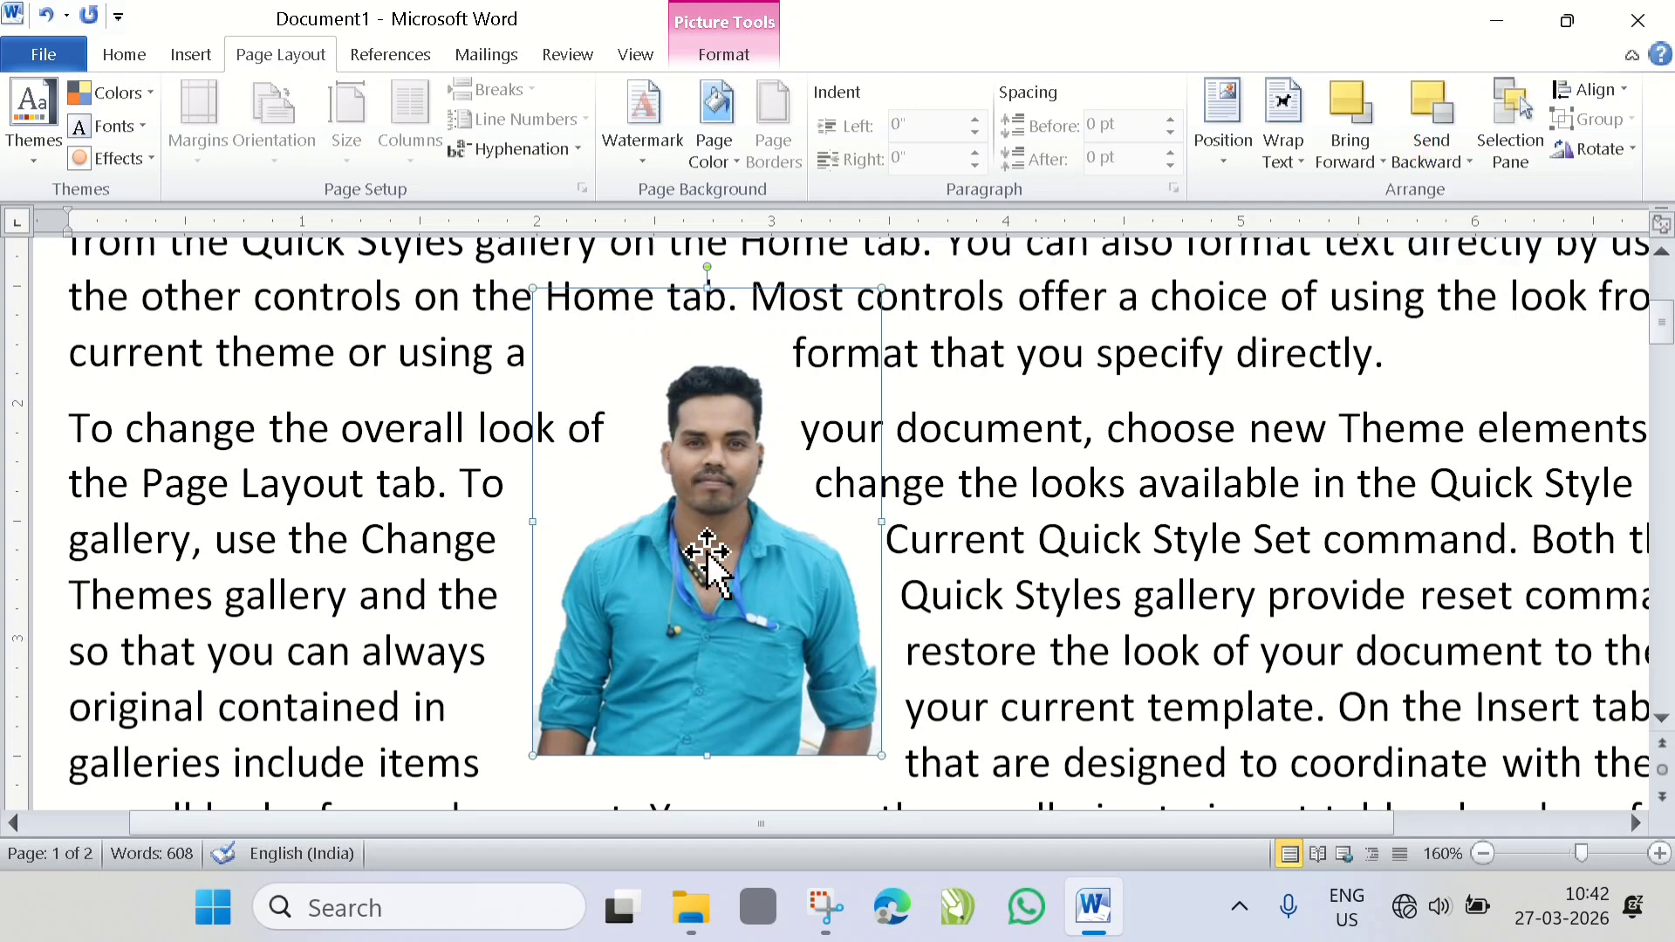
key(Delete)
mouse_move(703, 497)
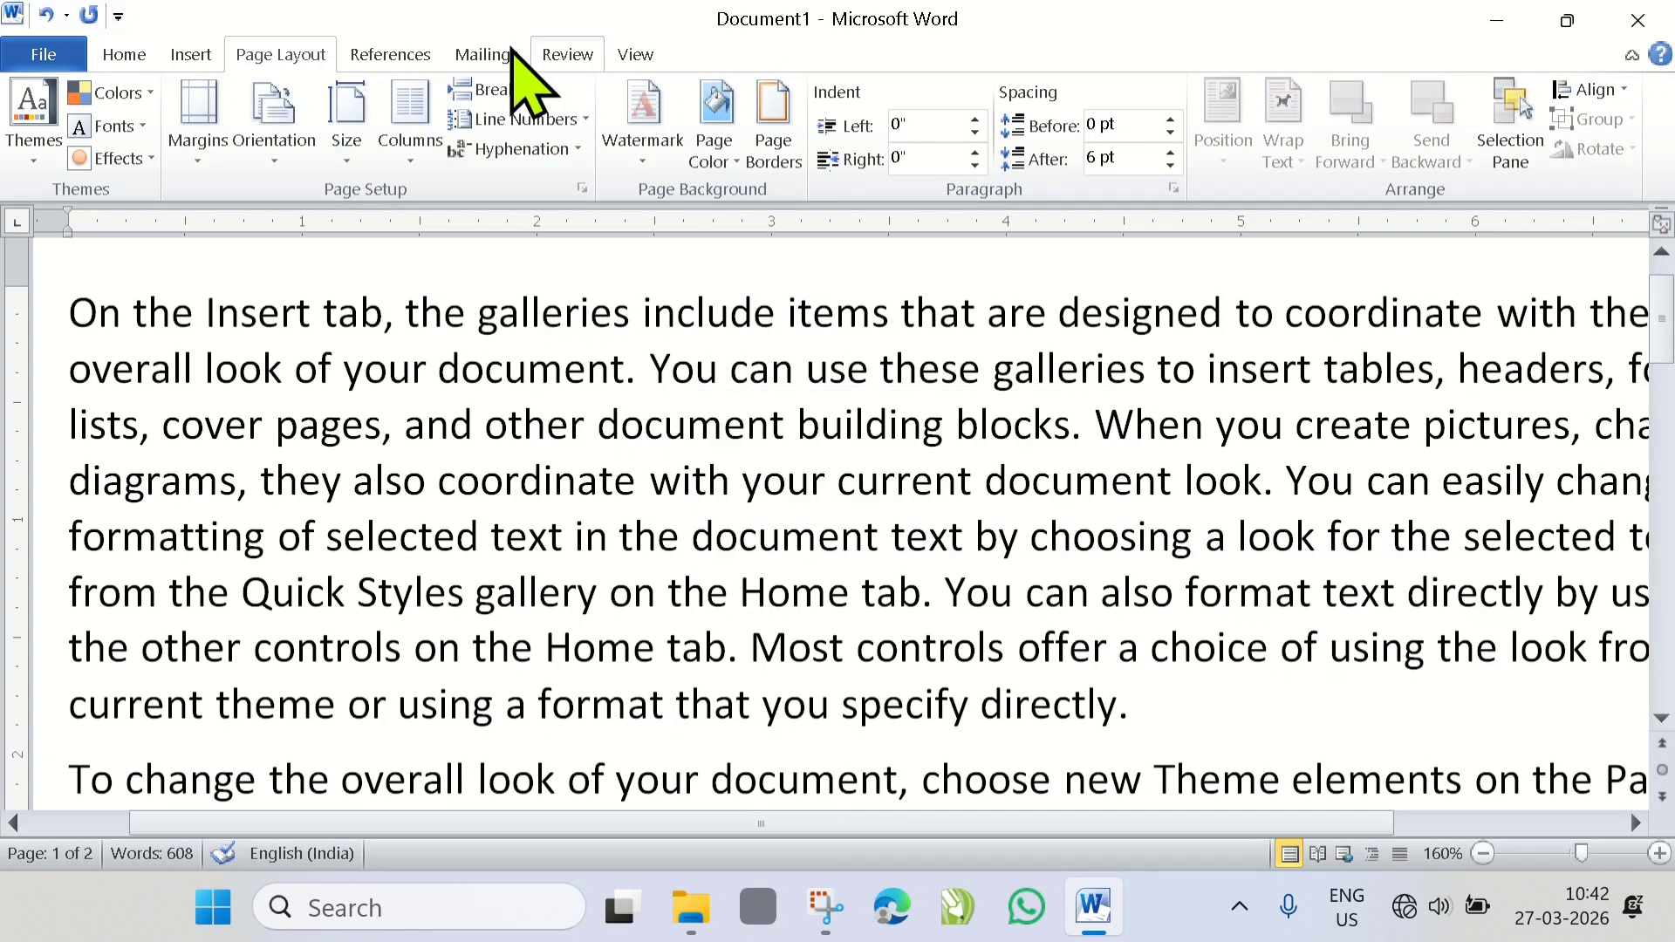
- Draw a smiley face about 1.36" by 1.36" over the first paragraph and give it the light orange gradient shape style
click(187, 55)
click(390, 144)
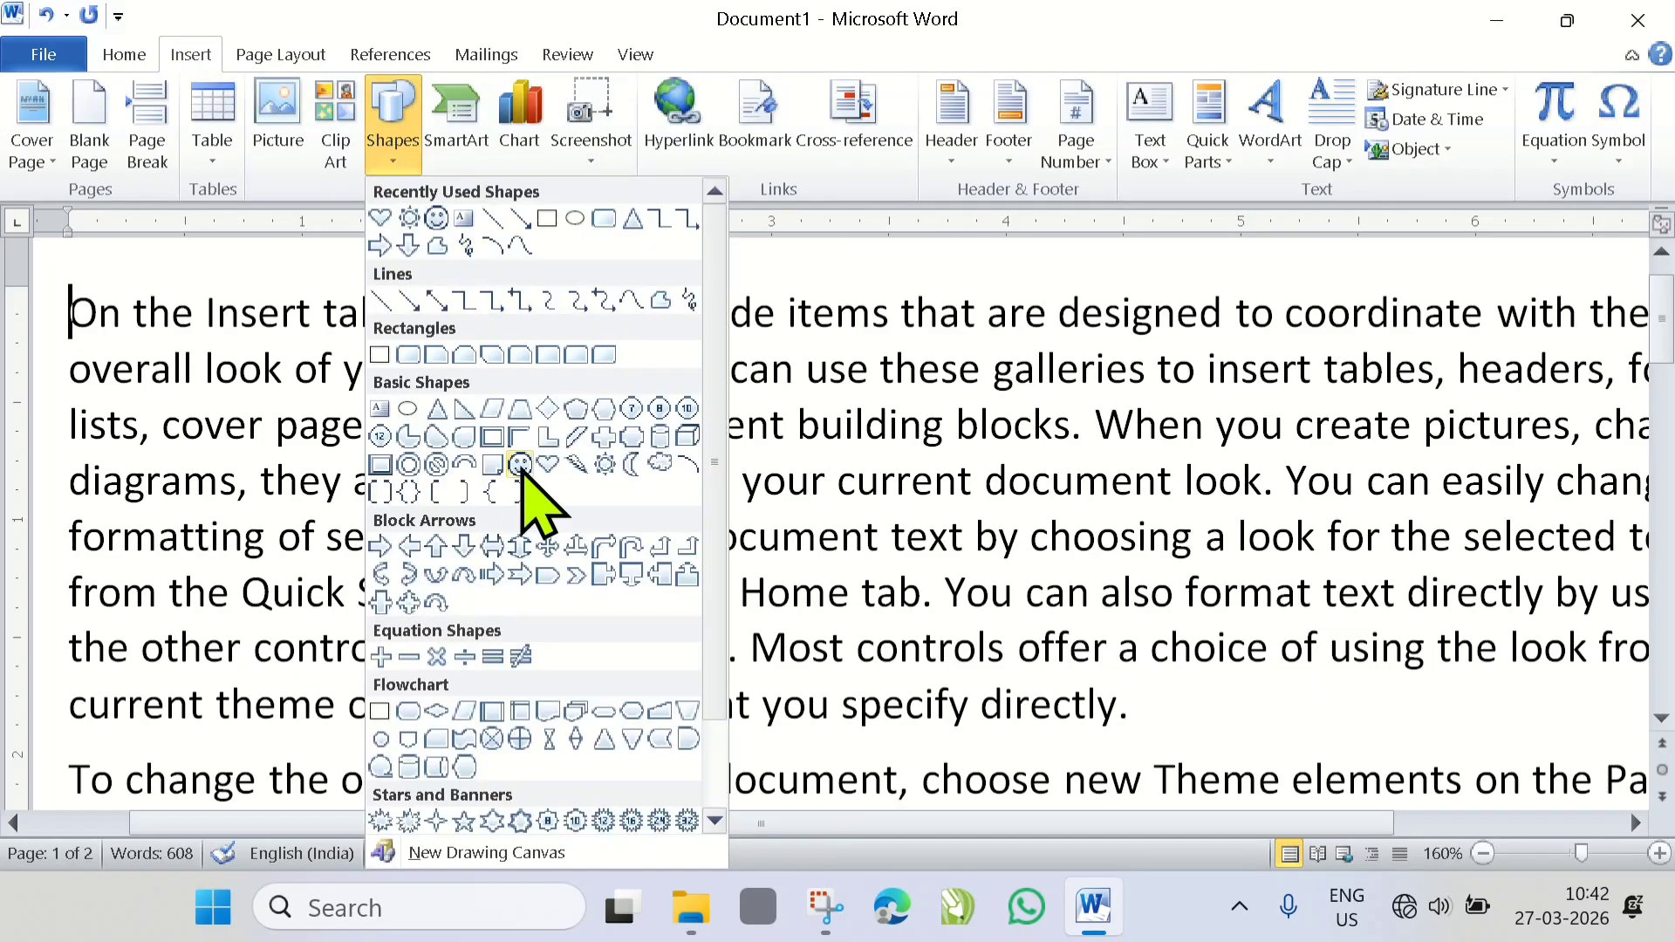
click(520, 465)
mouse_move(434, 319)
mouse_down()
mouse_move(561, 442)
mouse_move(677, 599)
mouse_move(742, 642)
mouse_up()
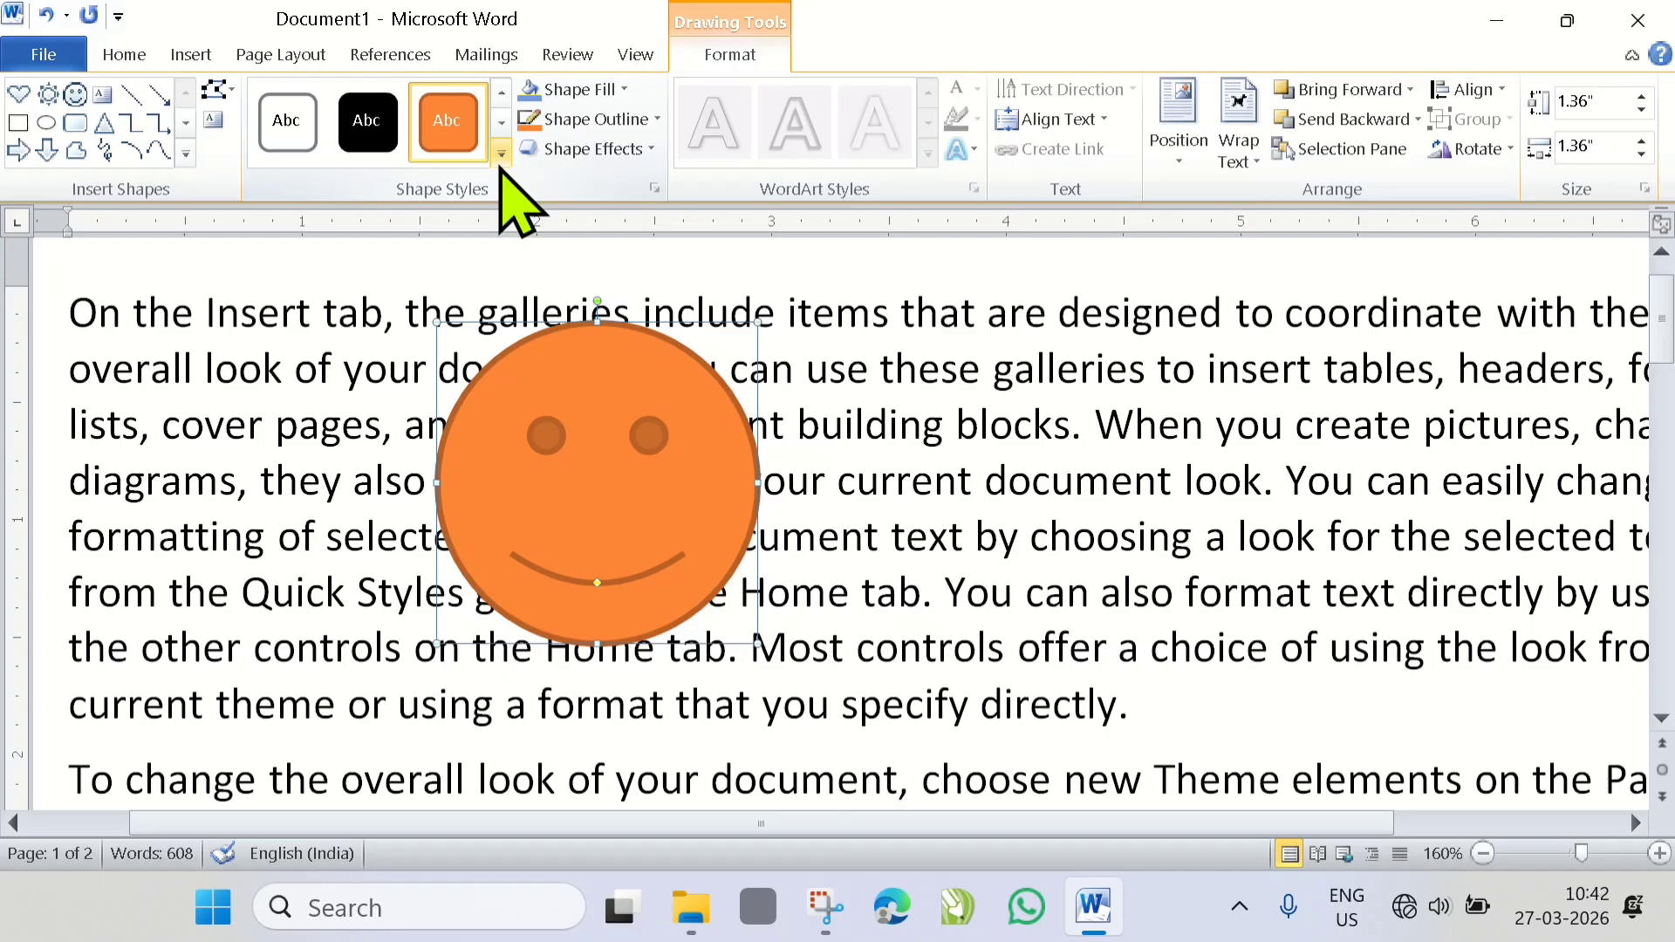
click(502, 154)
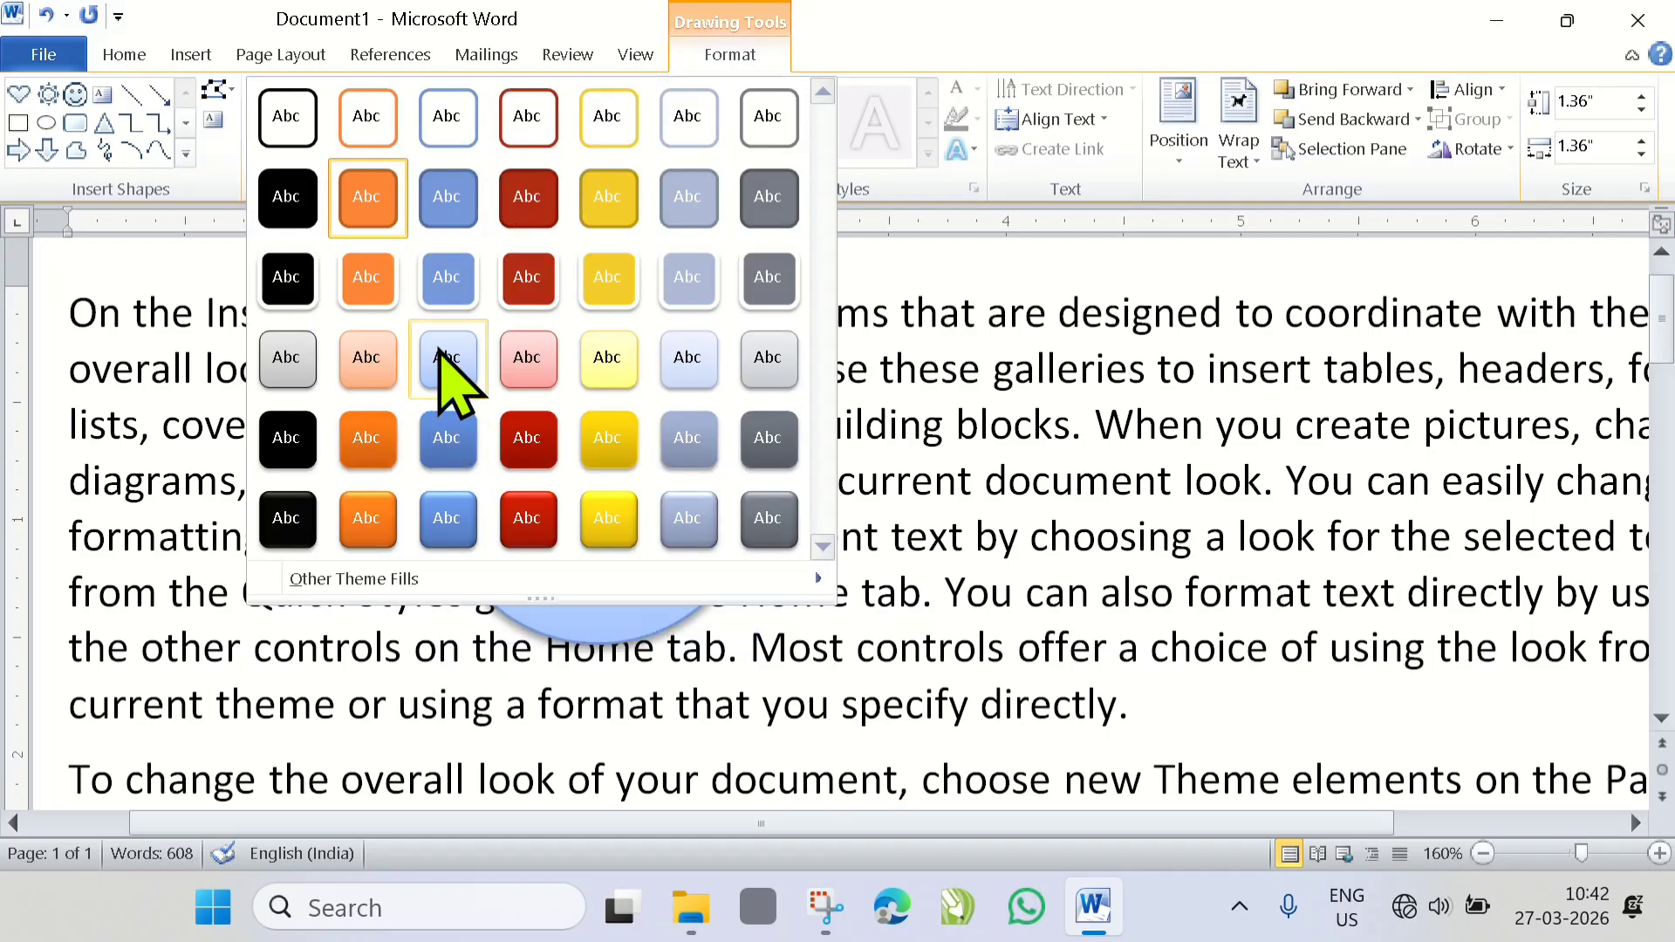
click(354, 365)
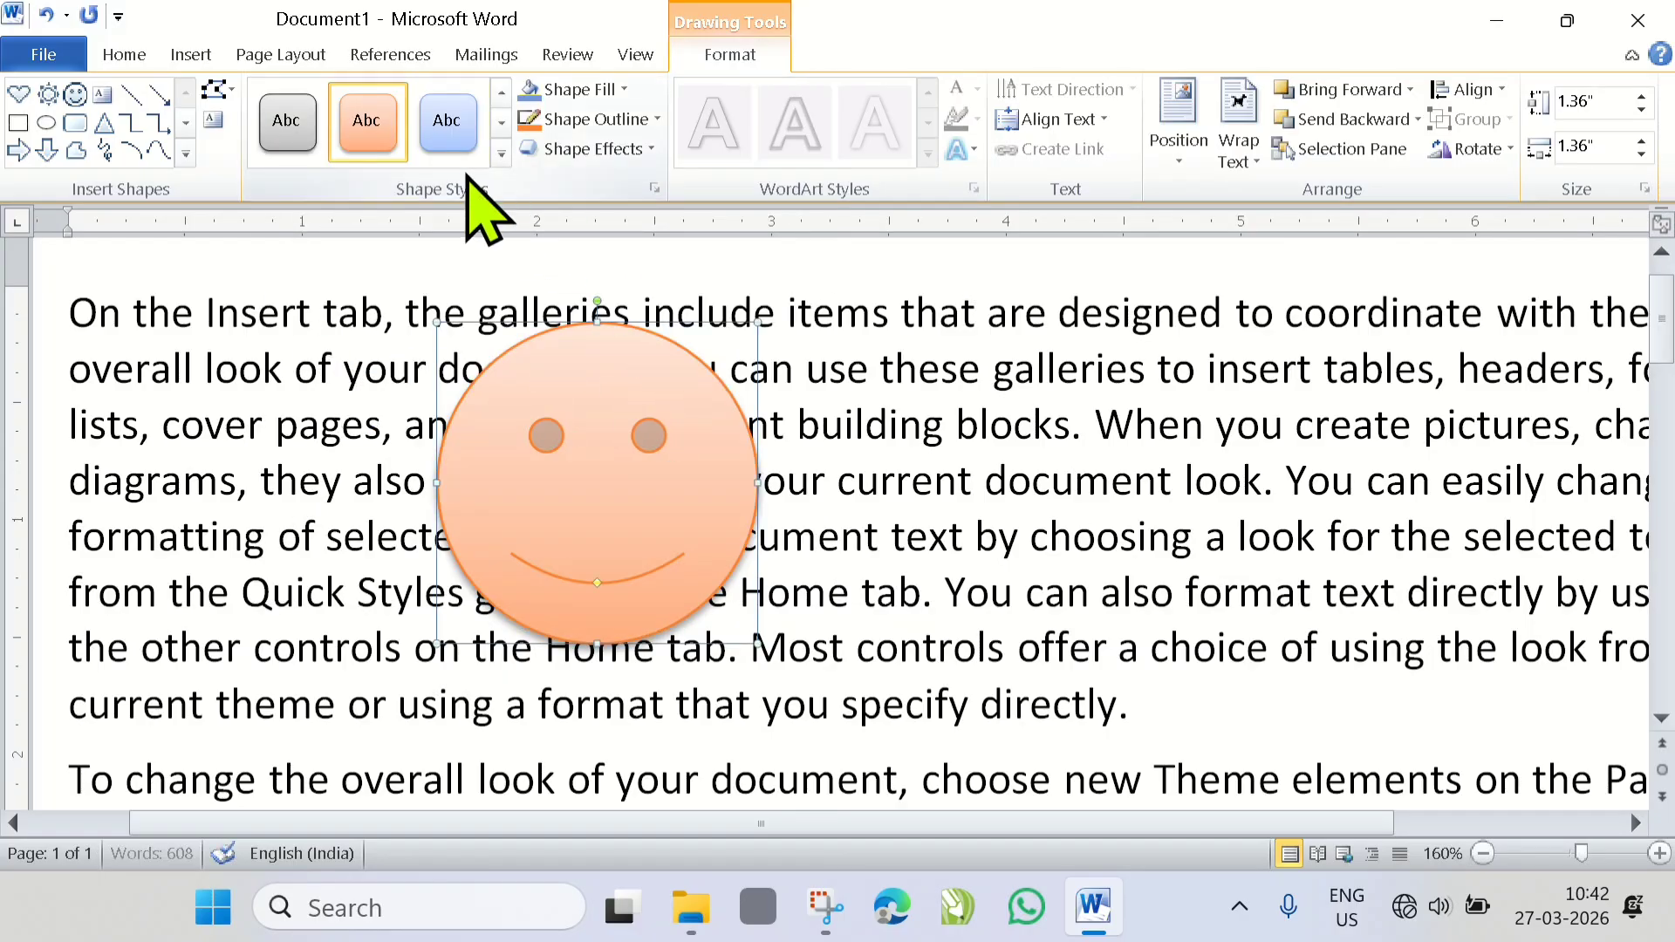
- Draw a heart about 1.34" by 1.34" overlapping the right part of the smiley face and give it a red gradient shape style
click(188, 54)
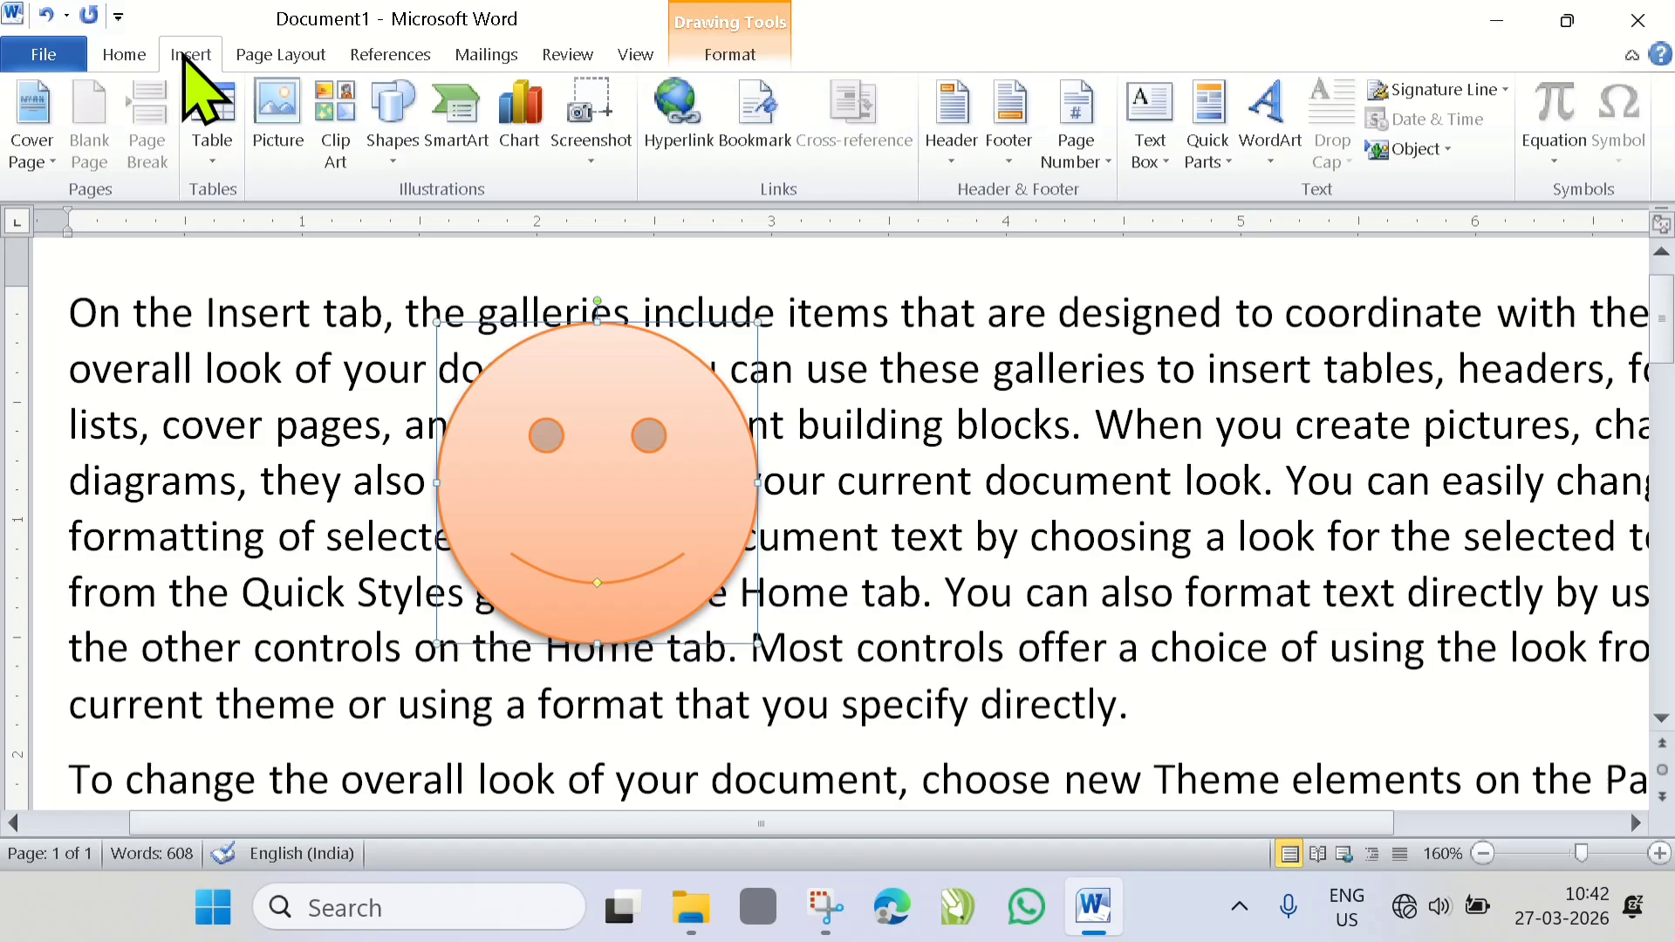
click(390, 159)
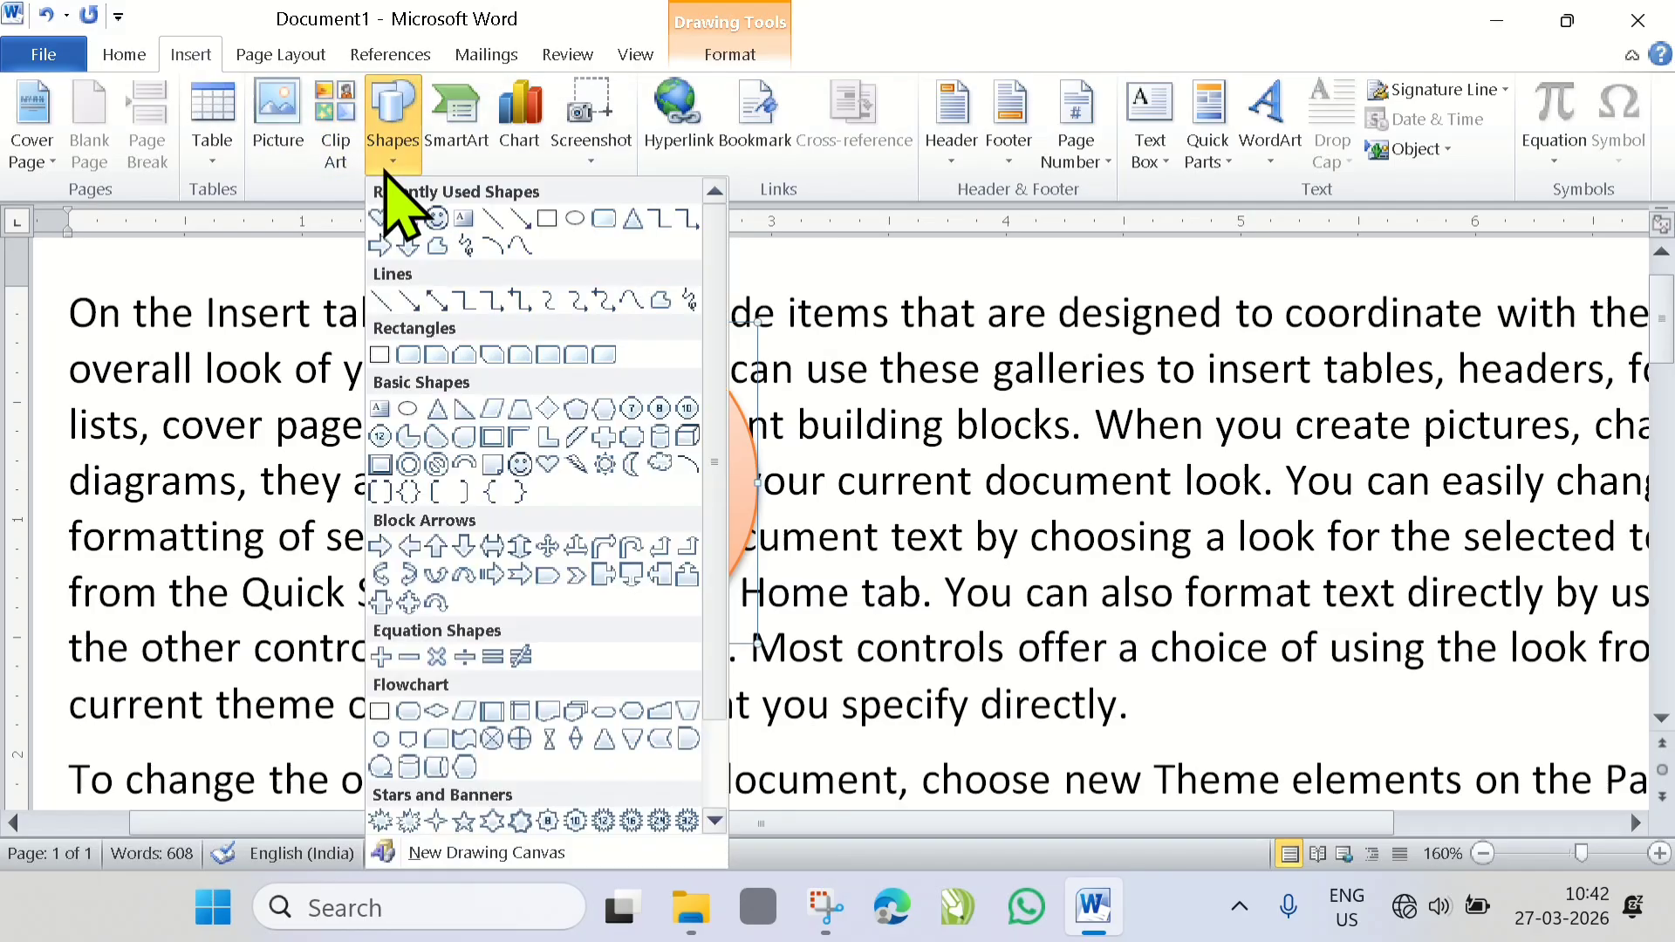
click(547, 465)
mouse_move(605, 291)
mouse_down()
mouse_move(920, 568)
mouse_move(920, 605)
mouse_up()
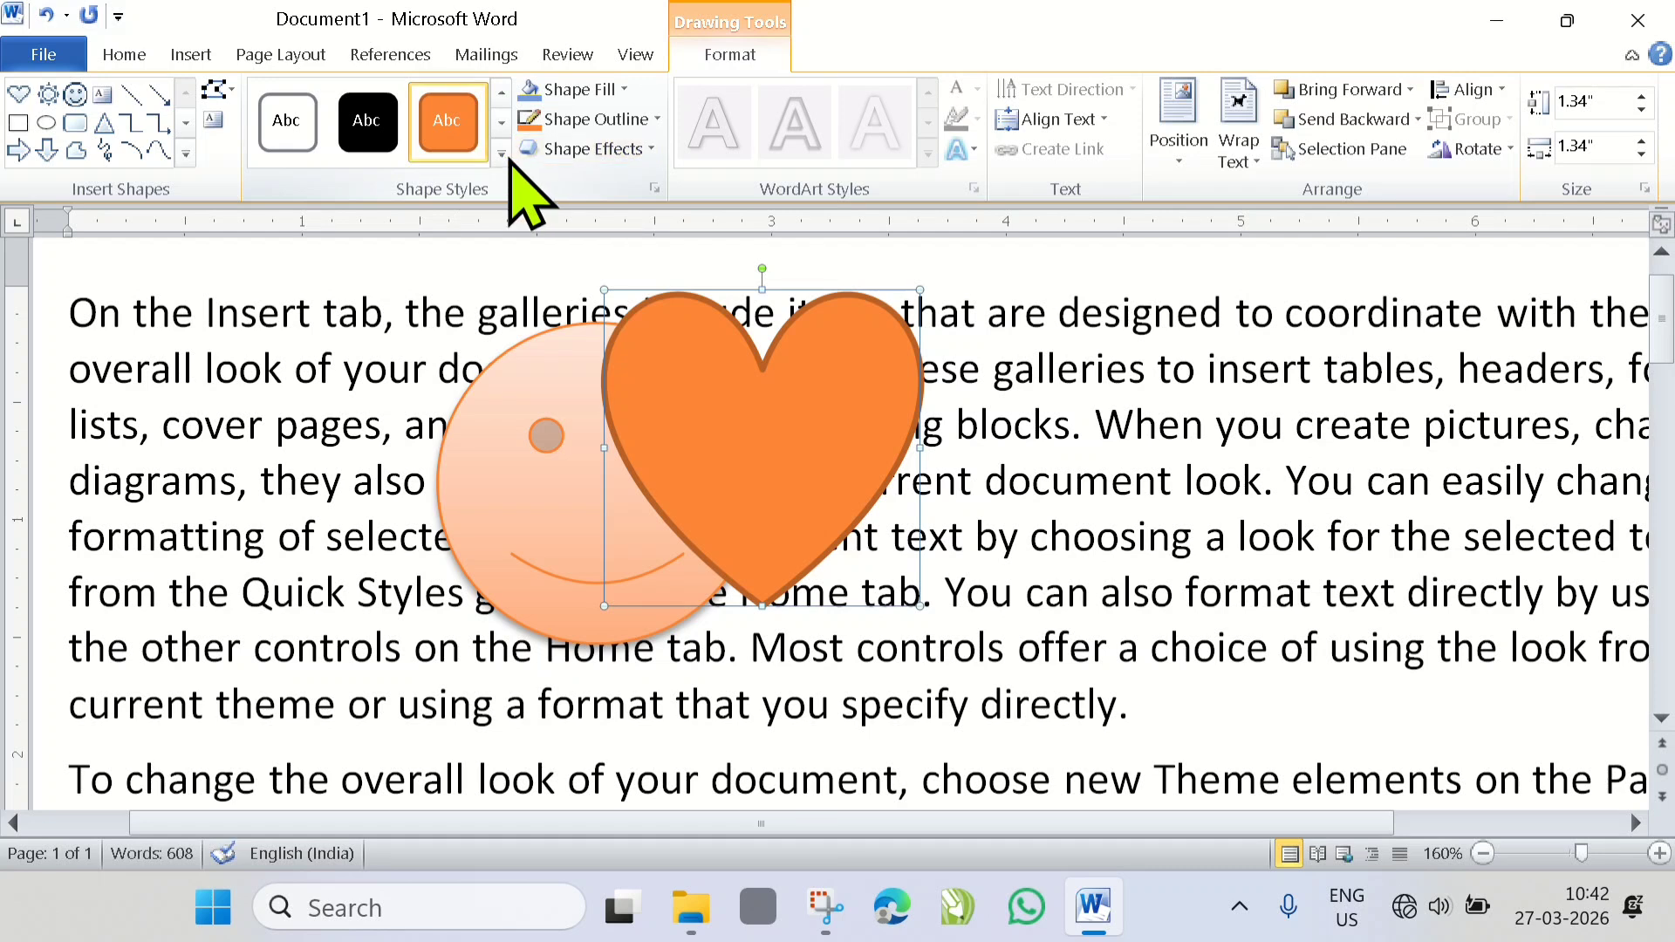
click(502, 156)
click(527, 455)
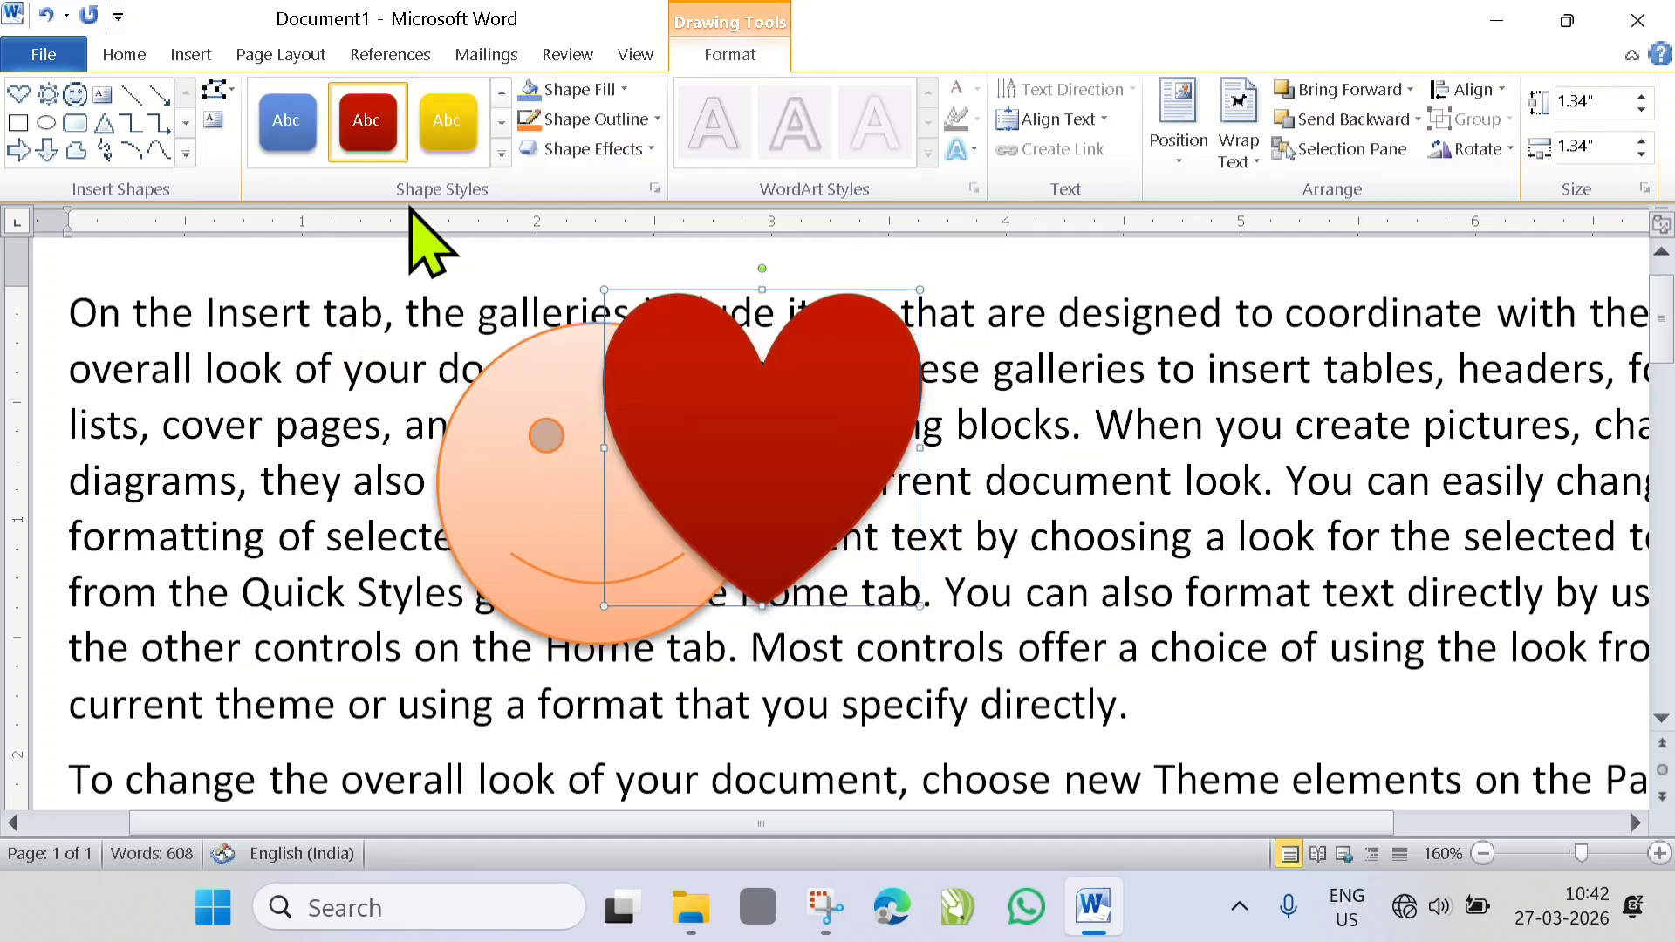
- Draw a cloud about 1.44" by 1.44" overlapping the right part of the heart and give it the light blue gradient shape style
click(196, 57)
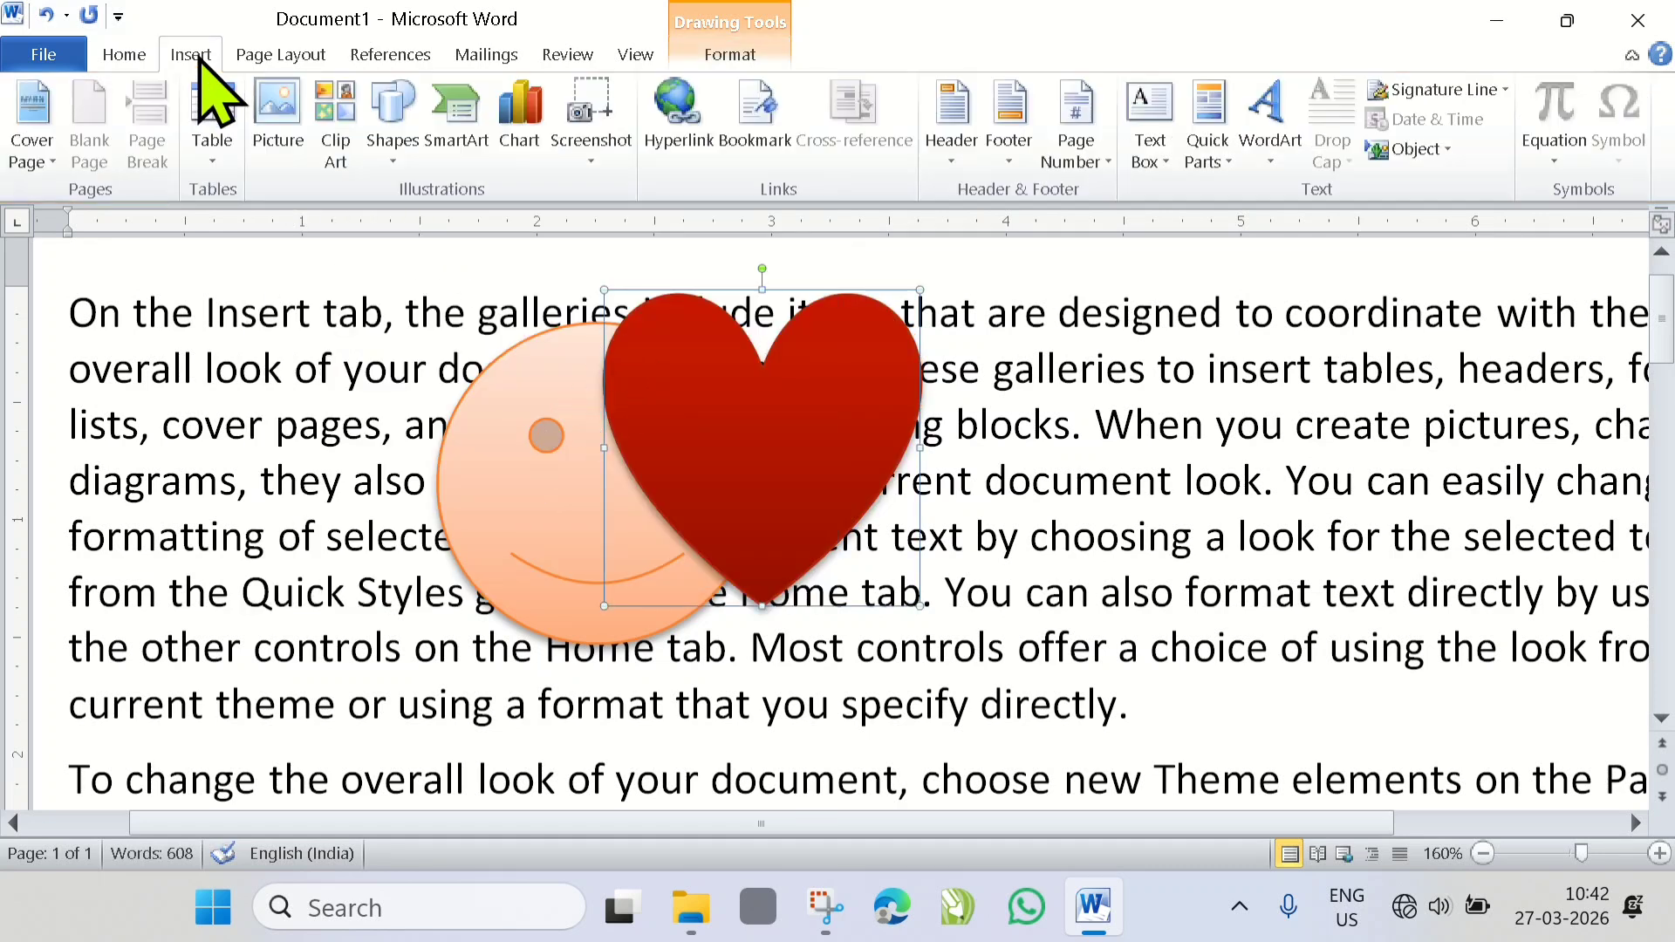
click(393, 148)
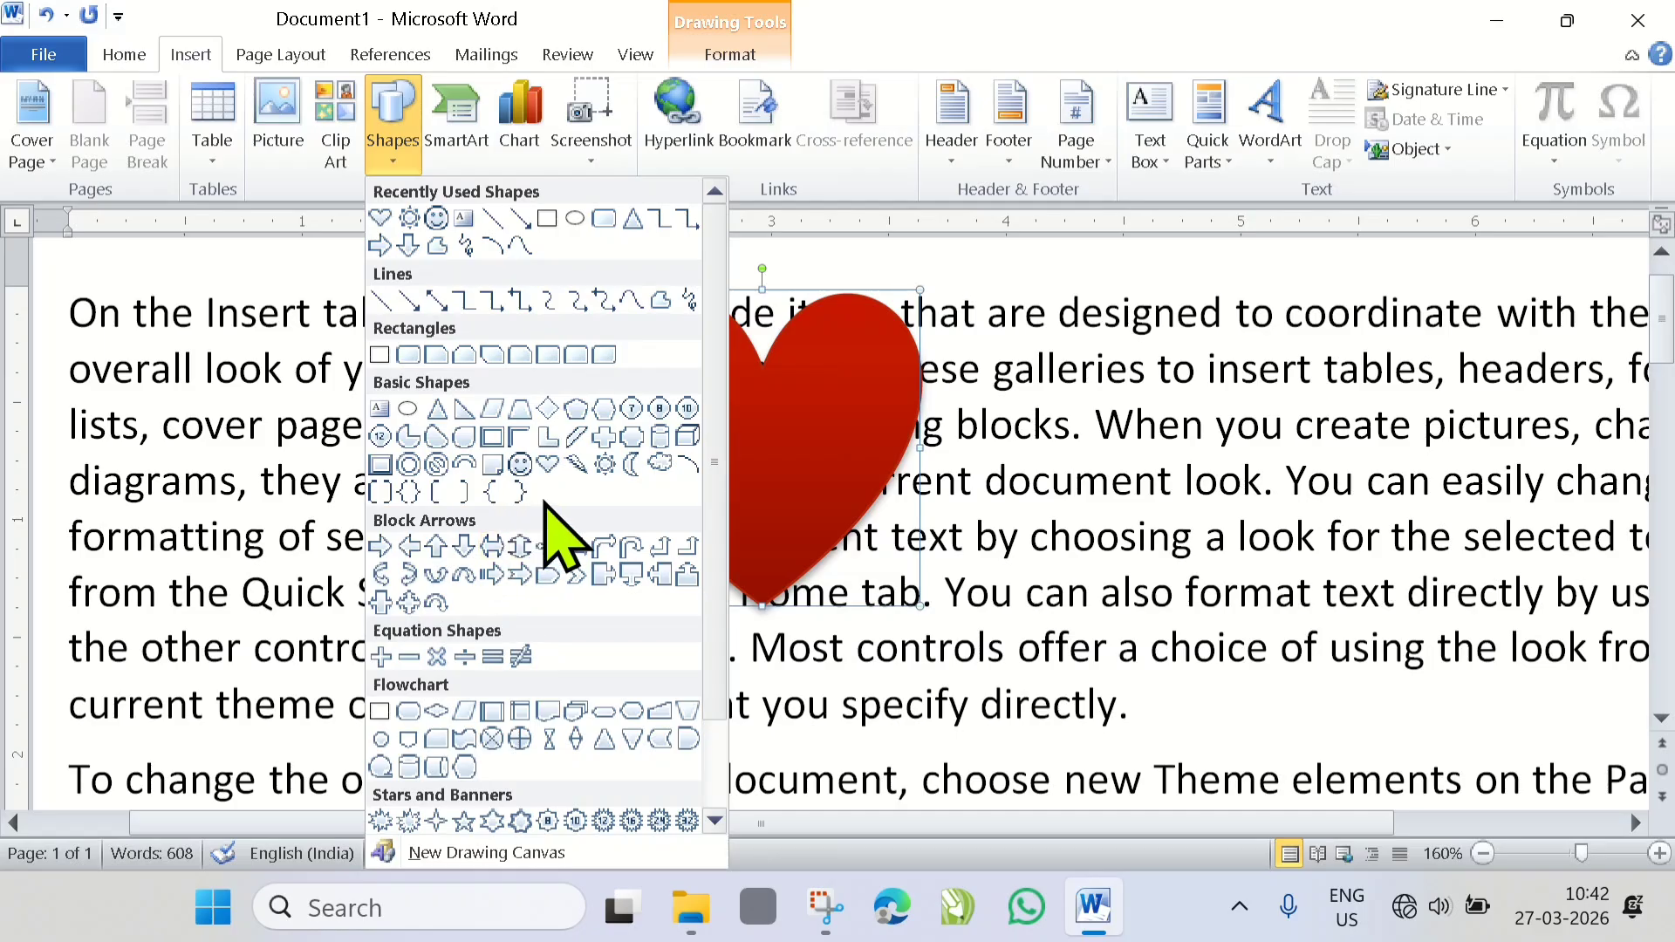
click(662, 465)
mouse_move(703, 340)
mouse_down()
mouse_move(1028, 587)
mouse_move(1039, 678)
mouse_up()
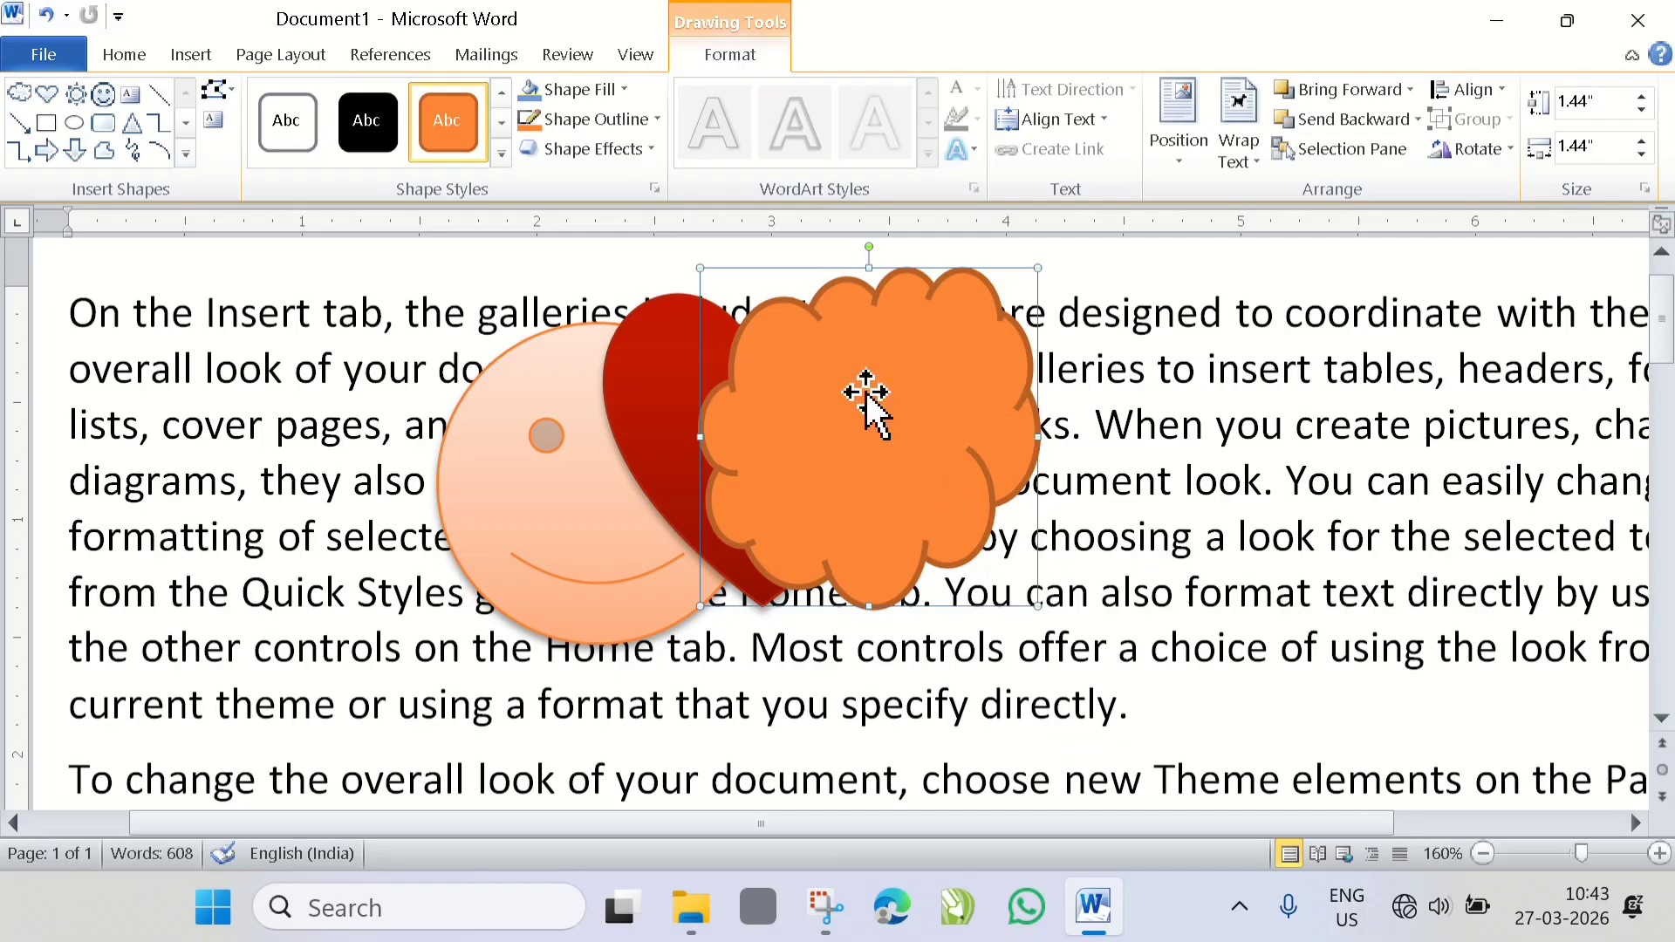
click(502, 154)
click(448, 367)
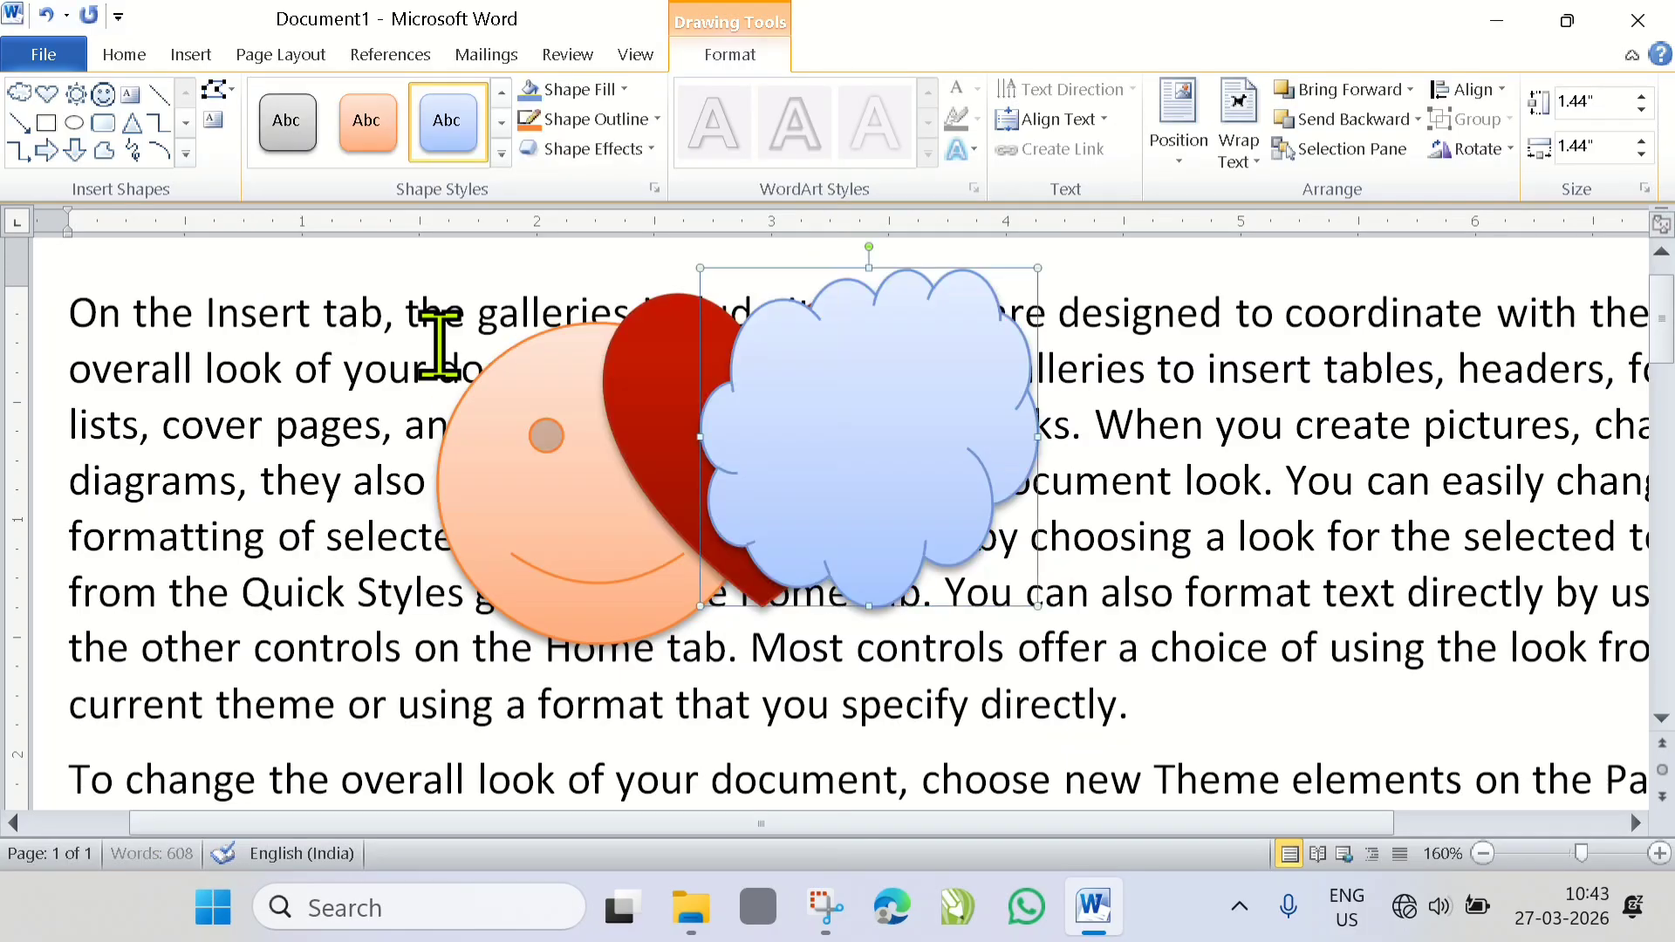
- Reposition the heart further over the smiley face and adjust the cloud so it still overlaps the heart's right part
click(650, 406)
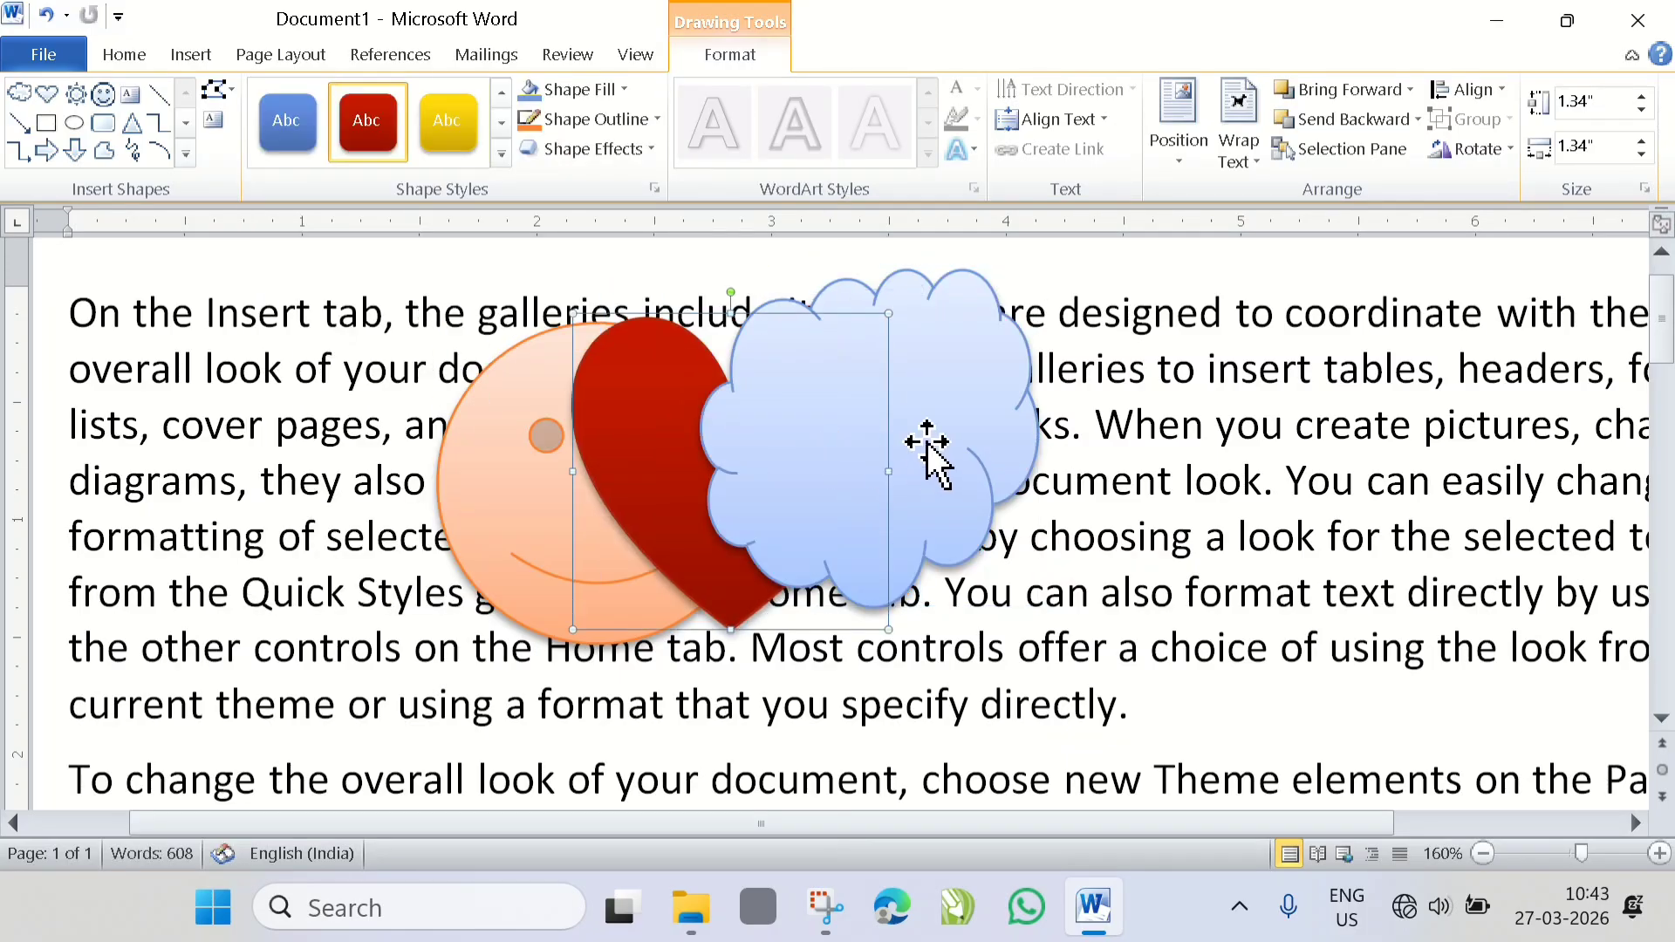
drag(955, 434, 999, 445)
drag(628, 443, 610, 443)
drag(929, 449, 866, 449)
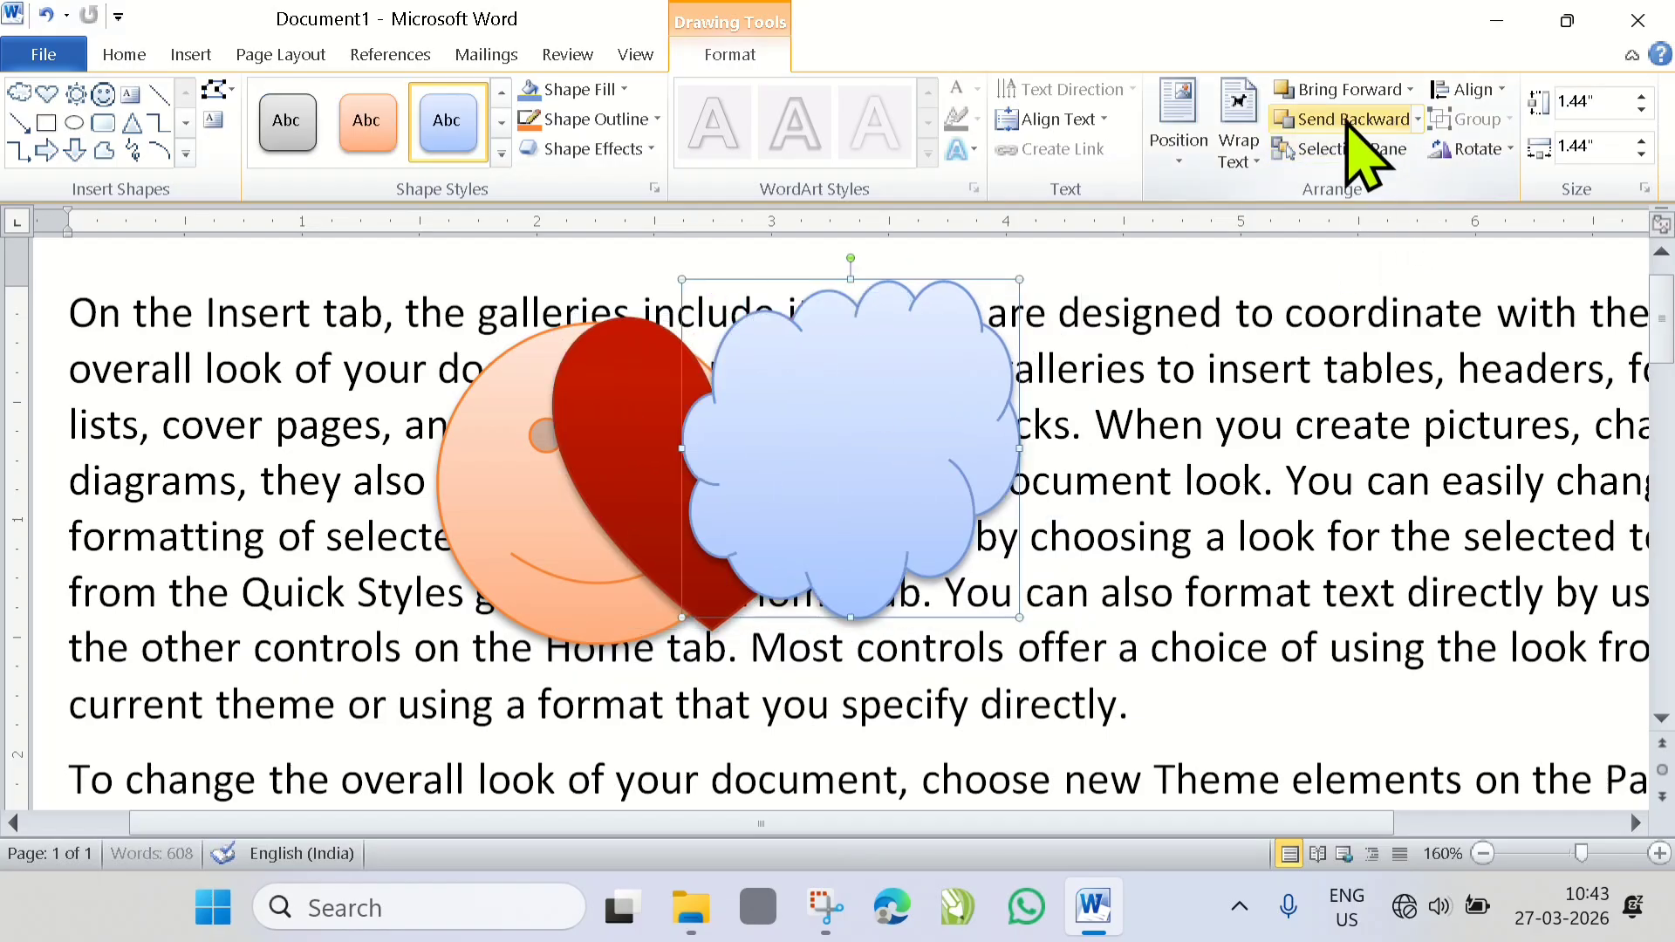
- Bring the smiley face forward one level so it covers the heart, and shift it slightly to the right
click(275, 56)
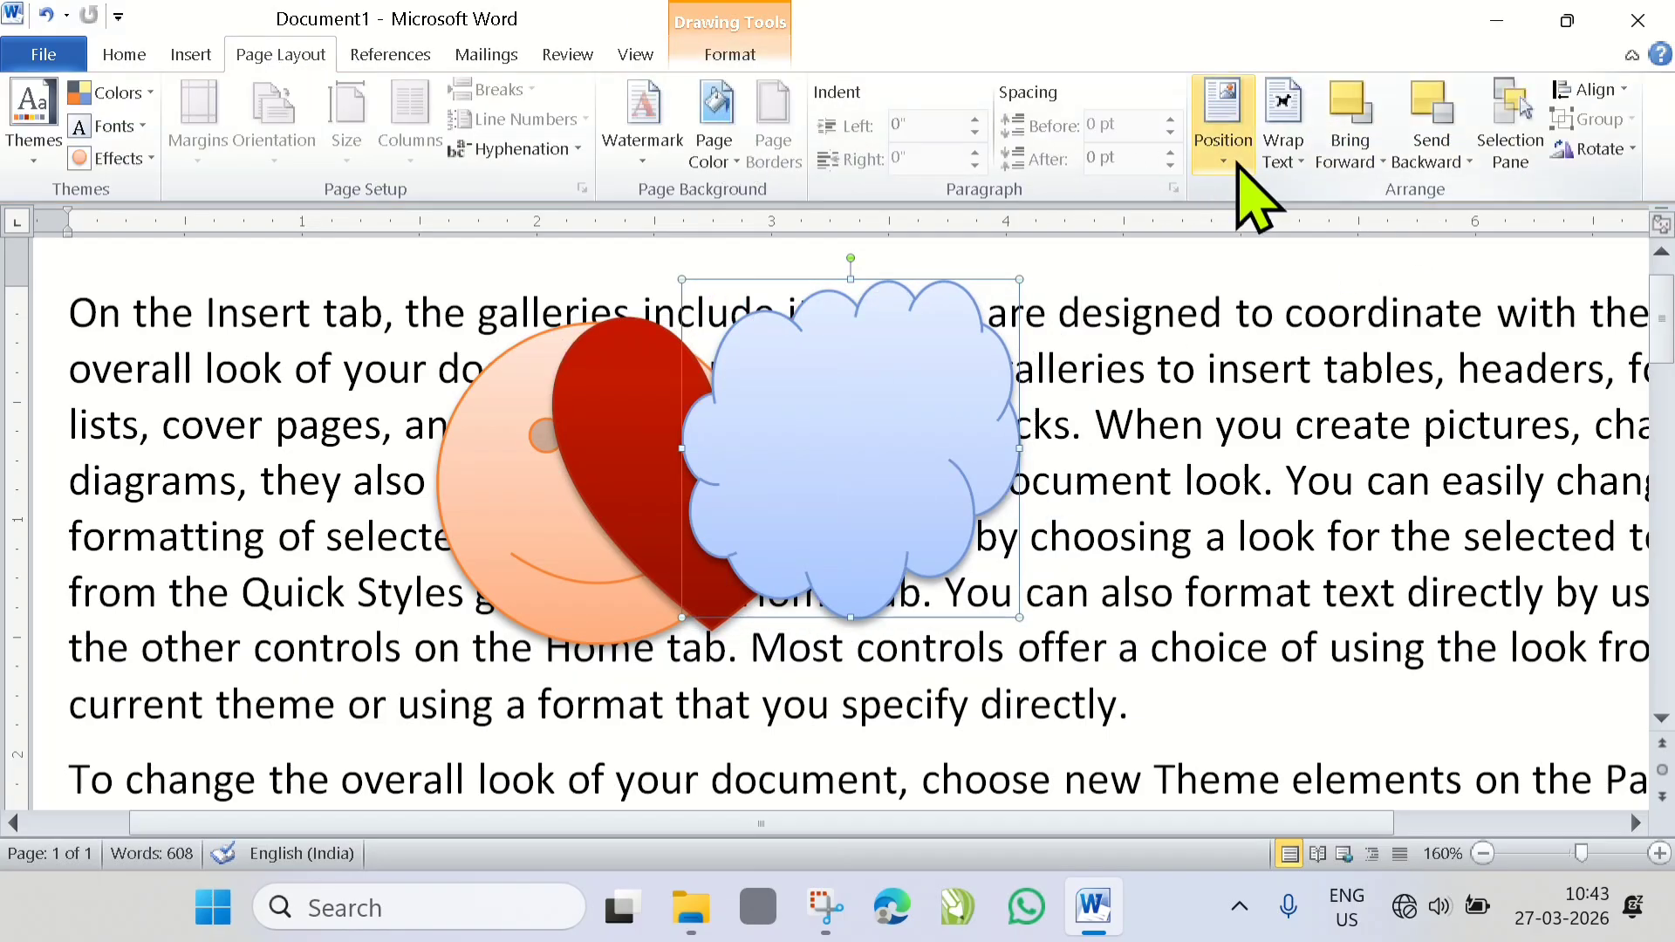
click(1386, 164)
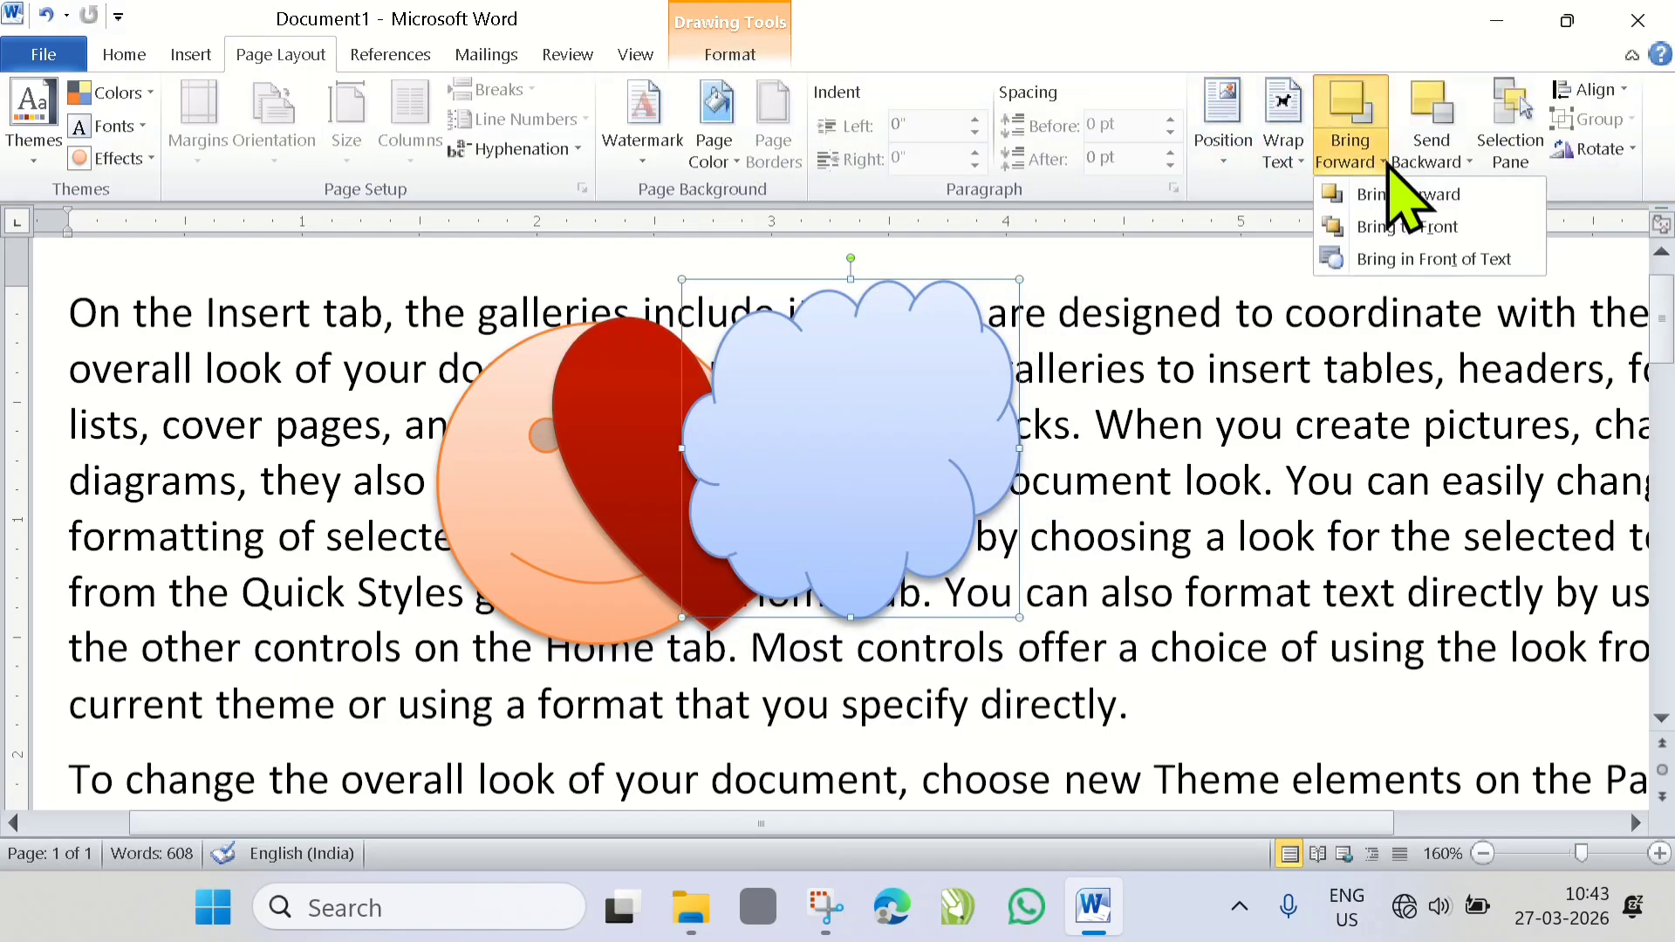
click(1459, 164)
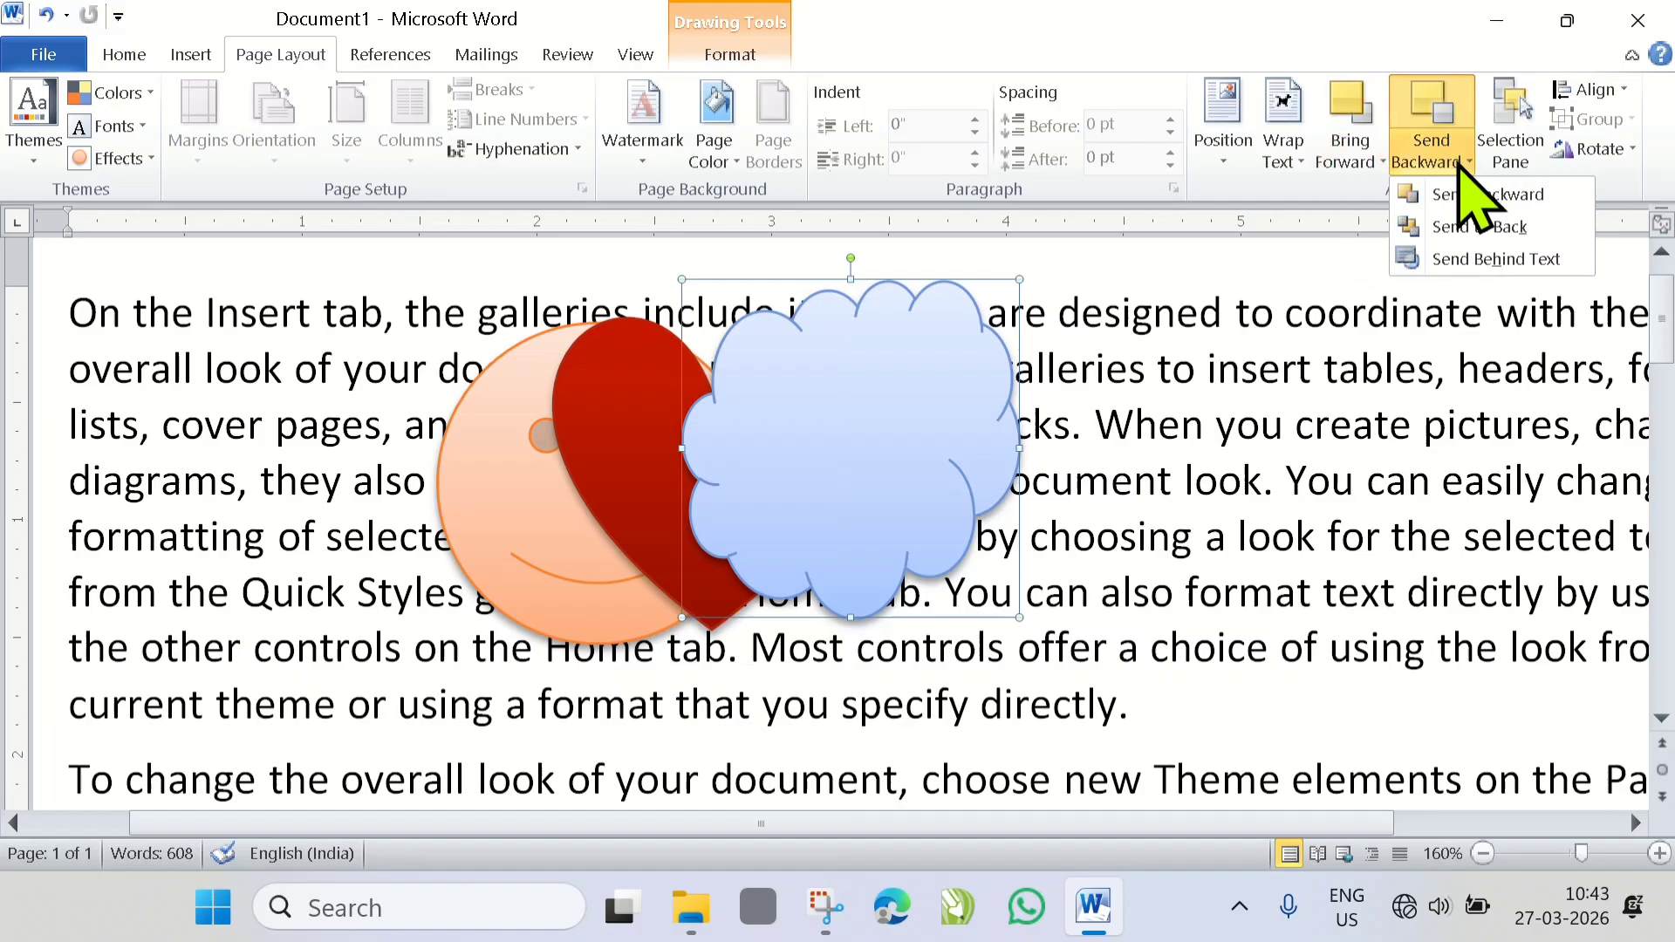
click(463, 449)
click(462, 447)
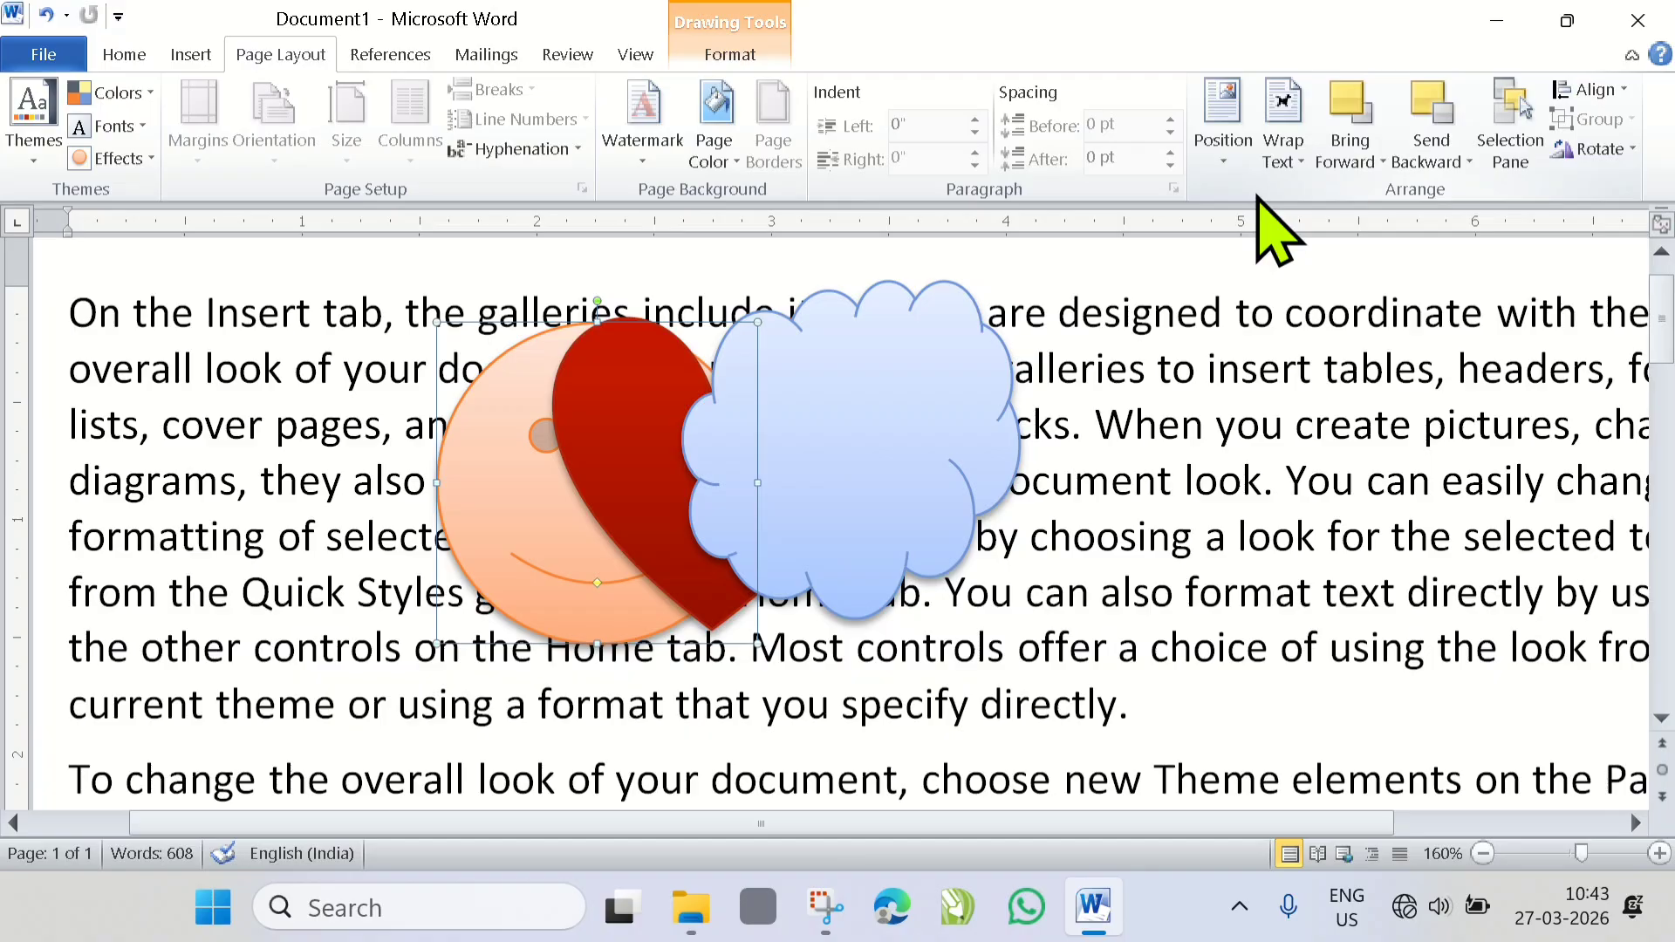
click(1382, 164)
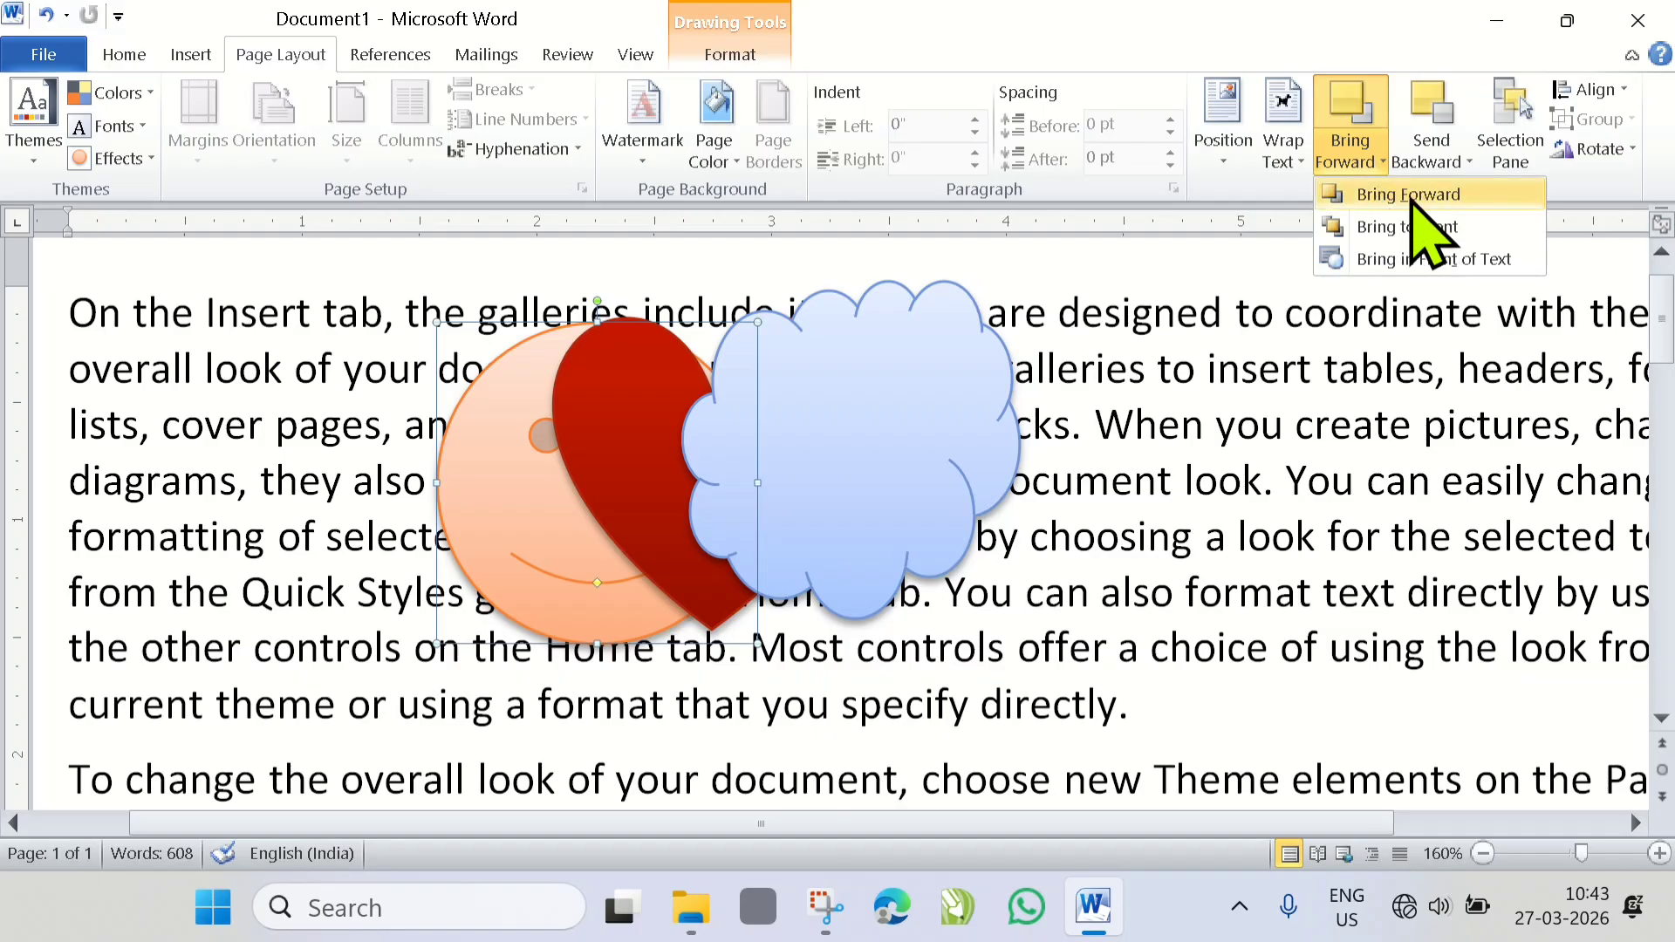
click(1410, 199)
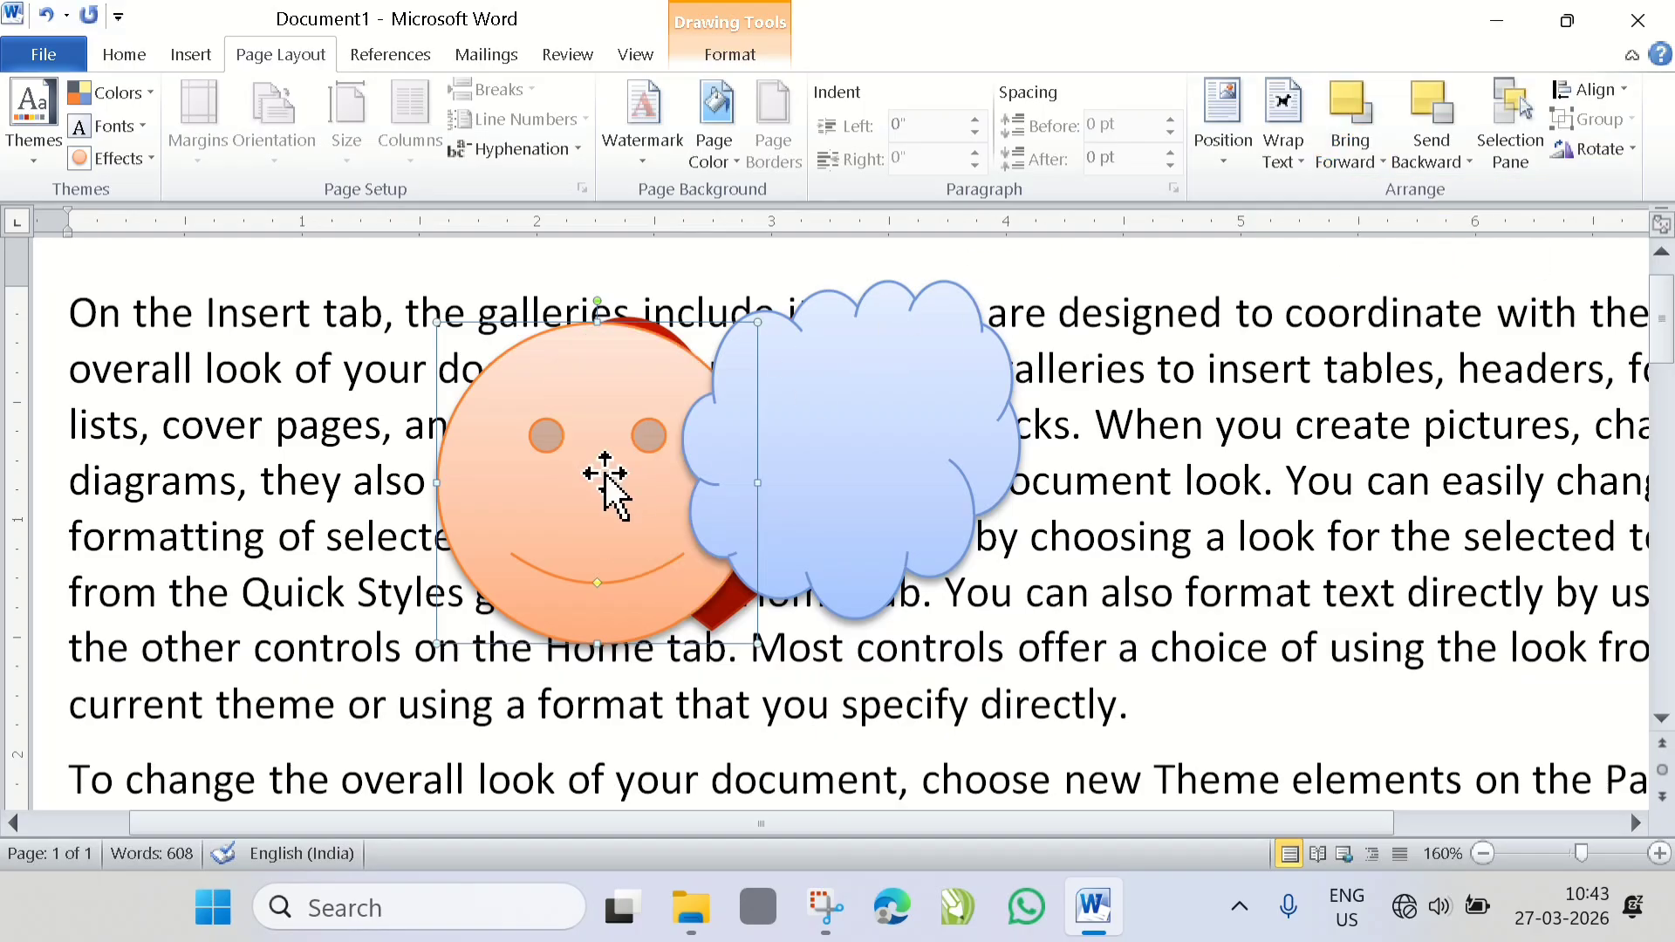
drag(606, 478, 619, 476)
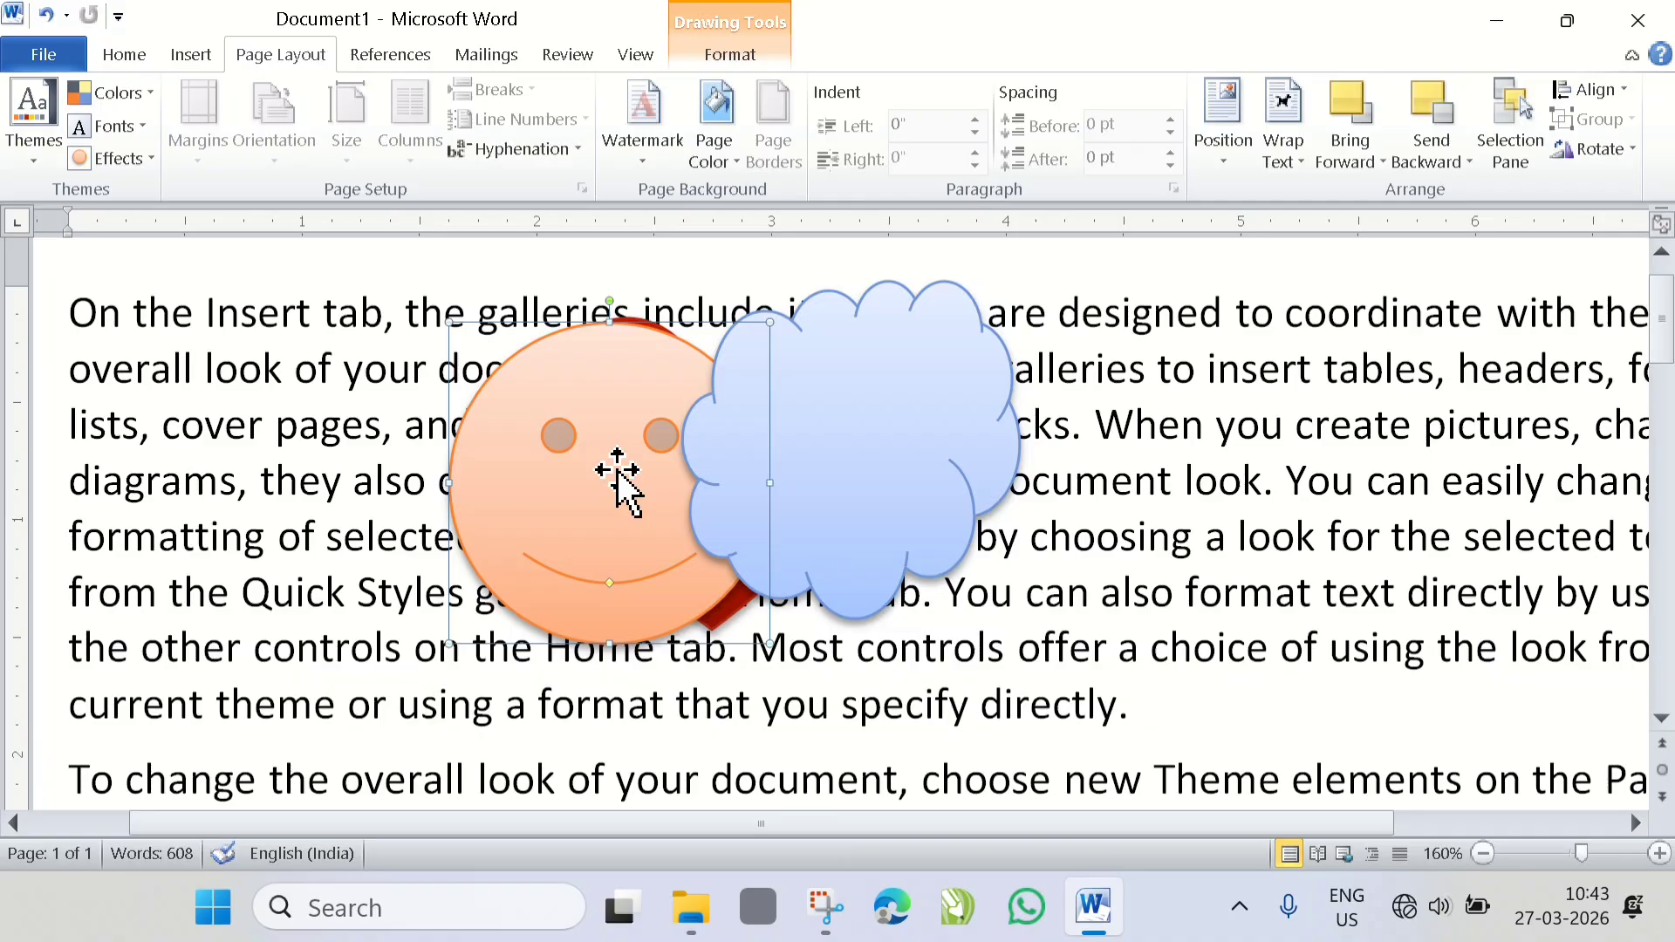
- Bring the smiley face forward in front of the cloud and move it over the cloud's right part
click(1370, 171)
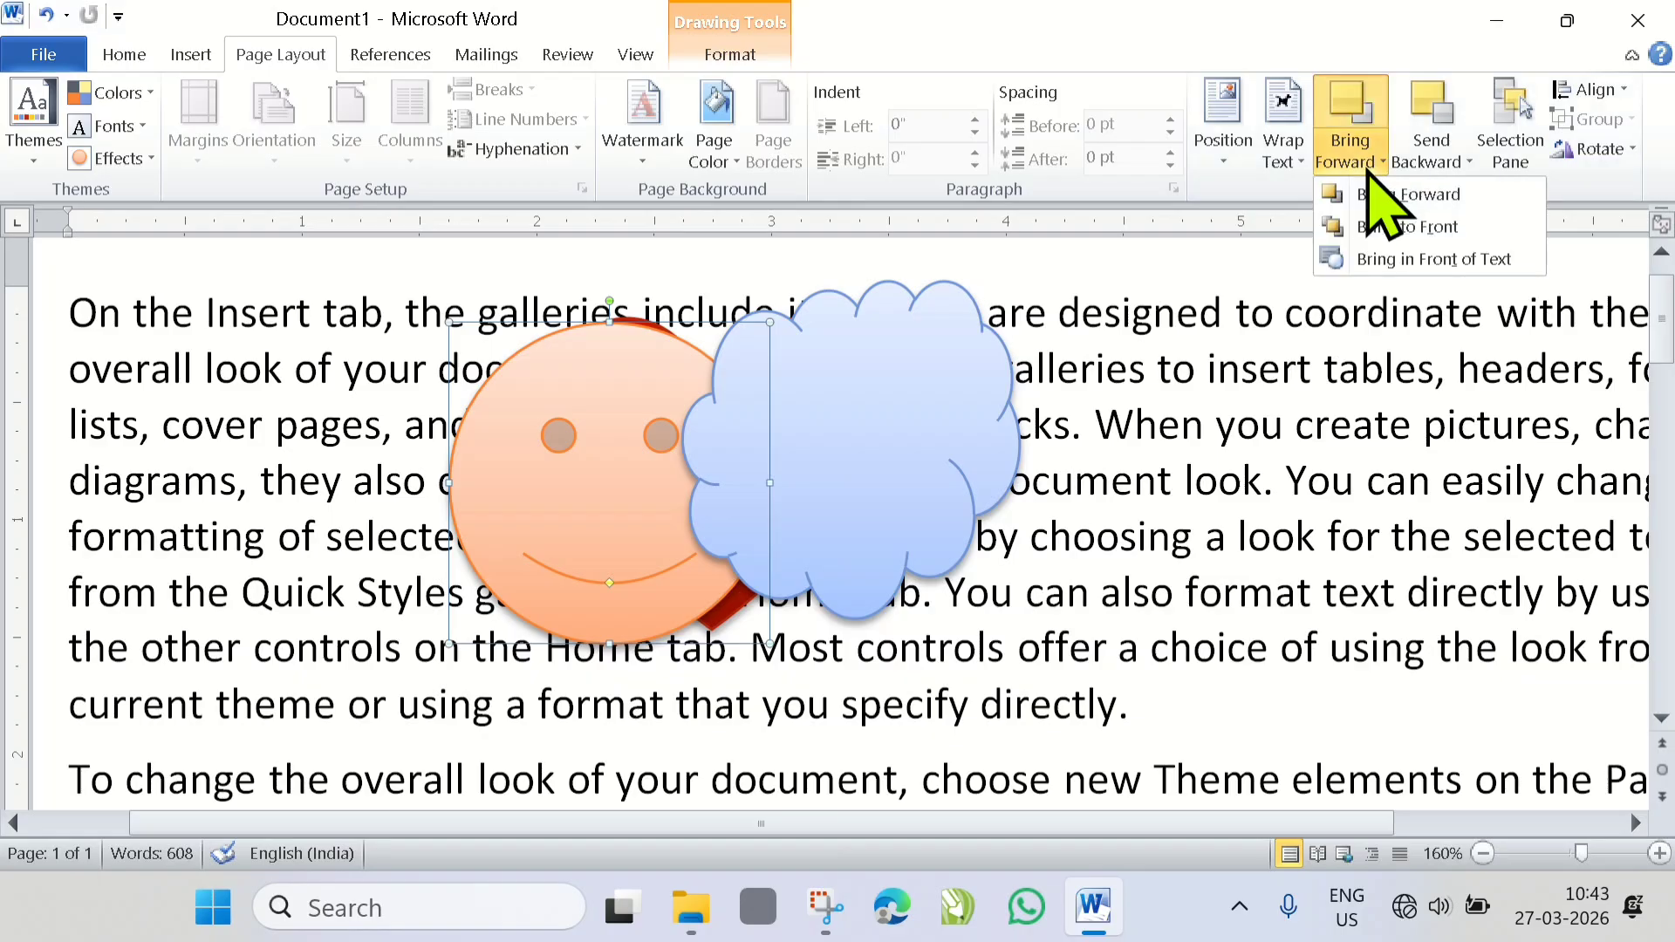
click(1378, 206)
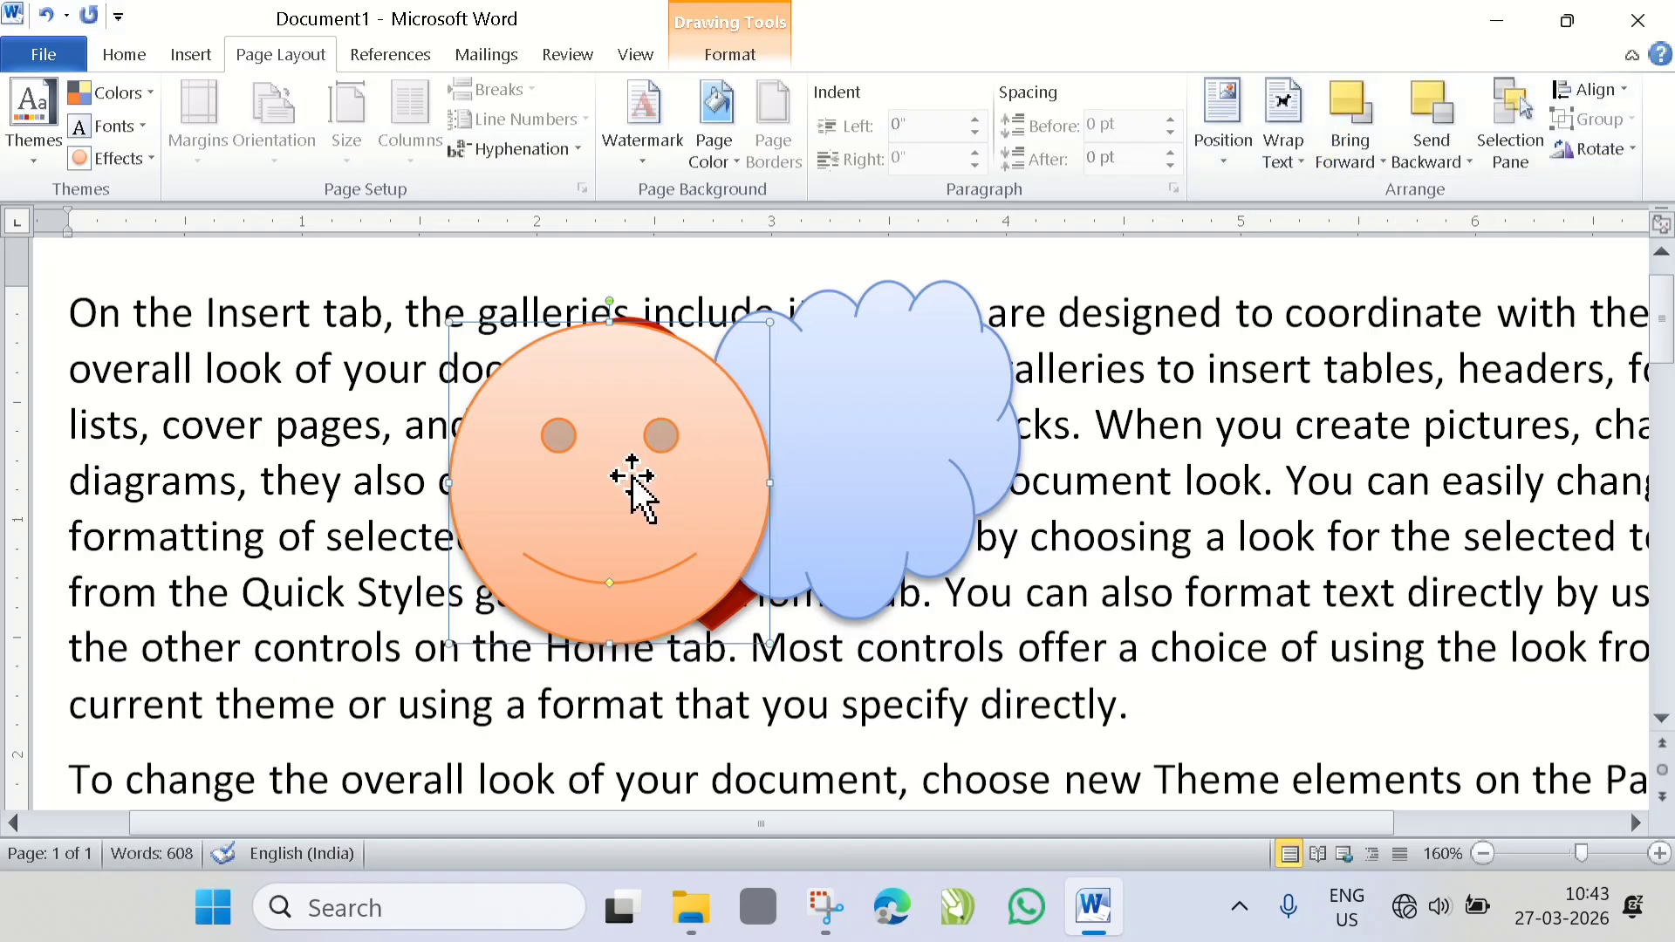
drag(636, 479, 730, 490)
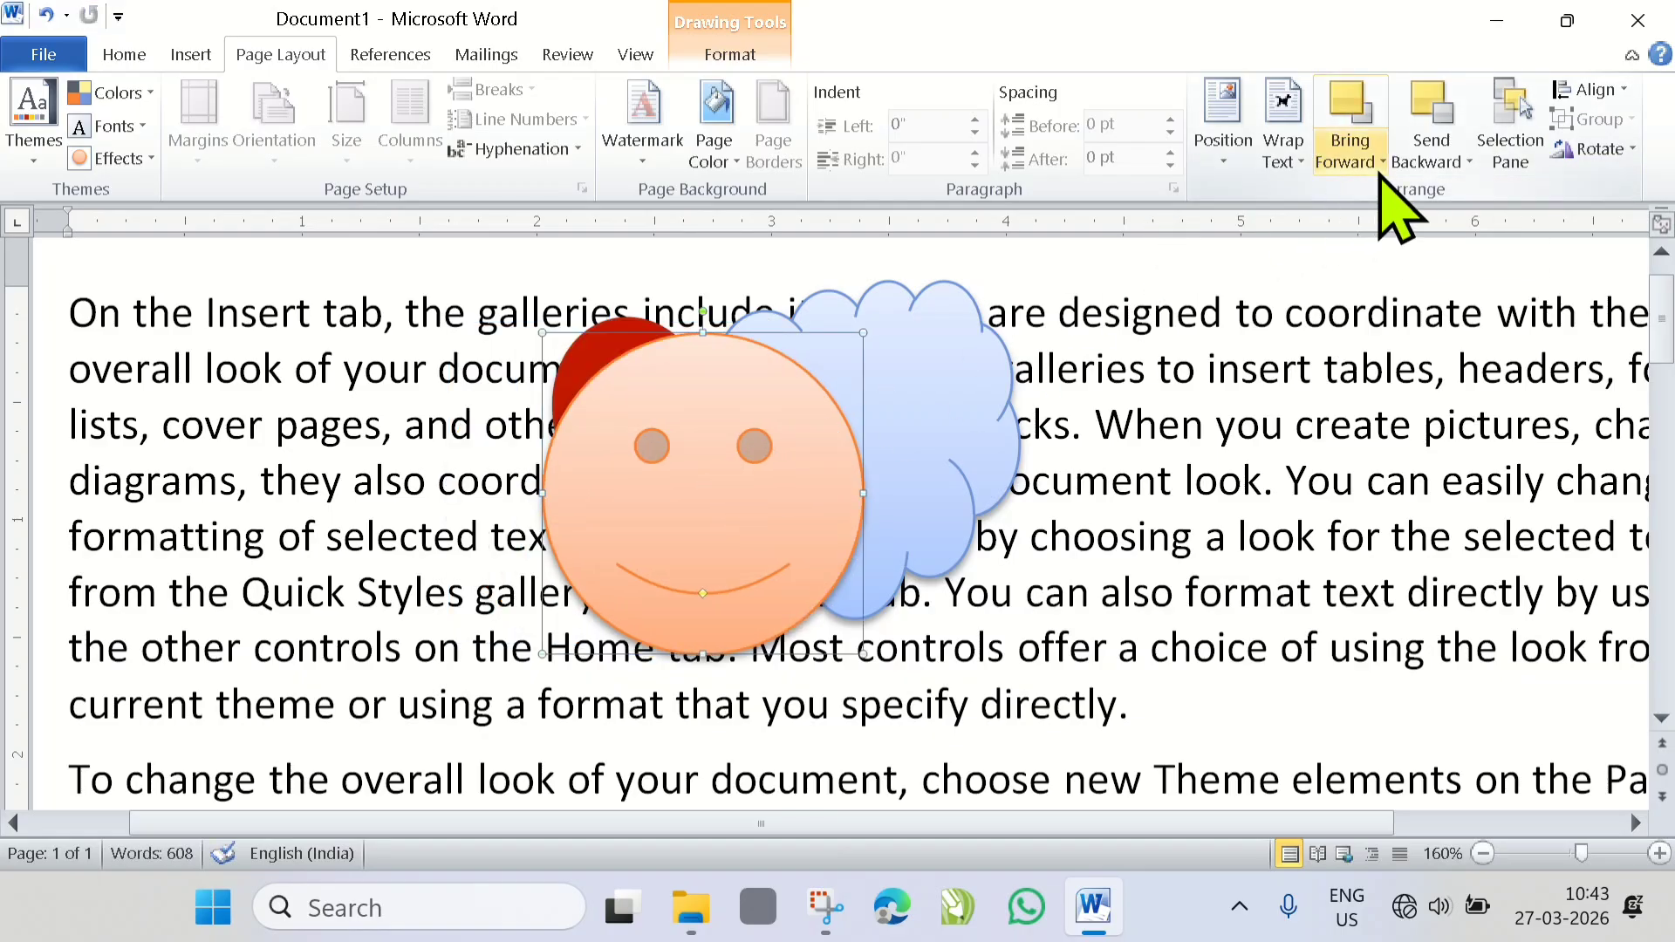
click(1348, 165)
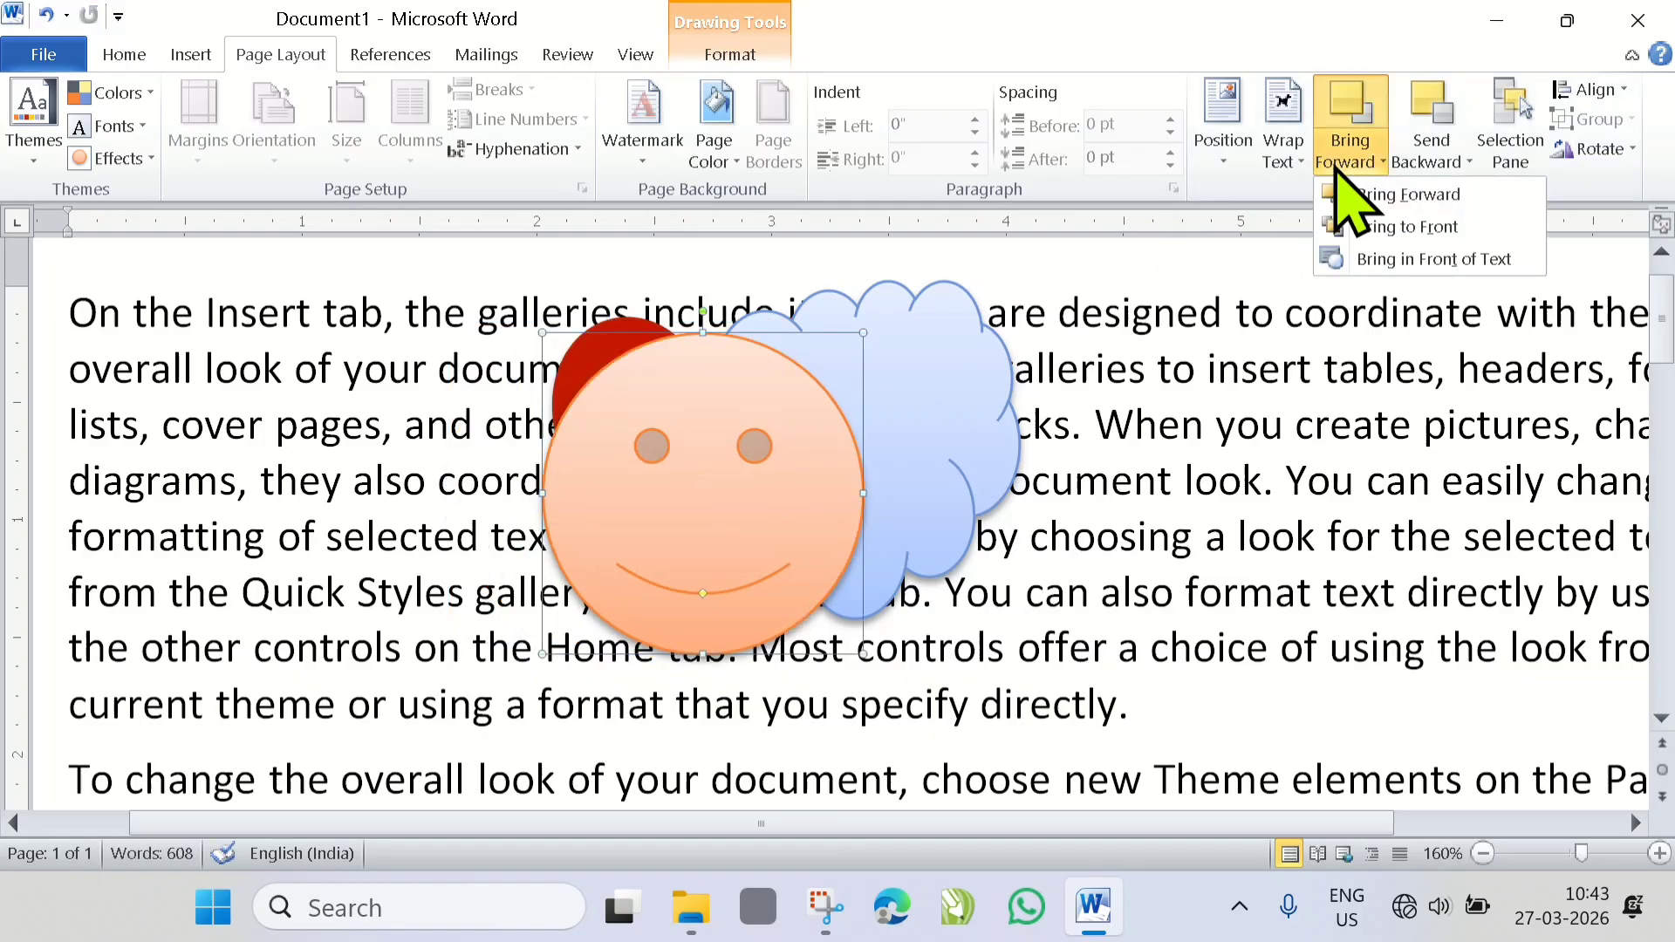
click(1475, 196)
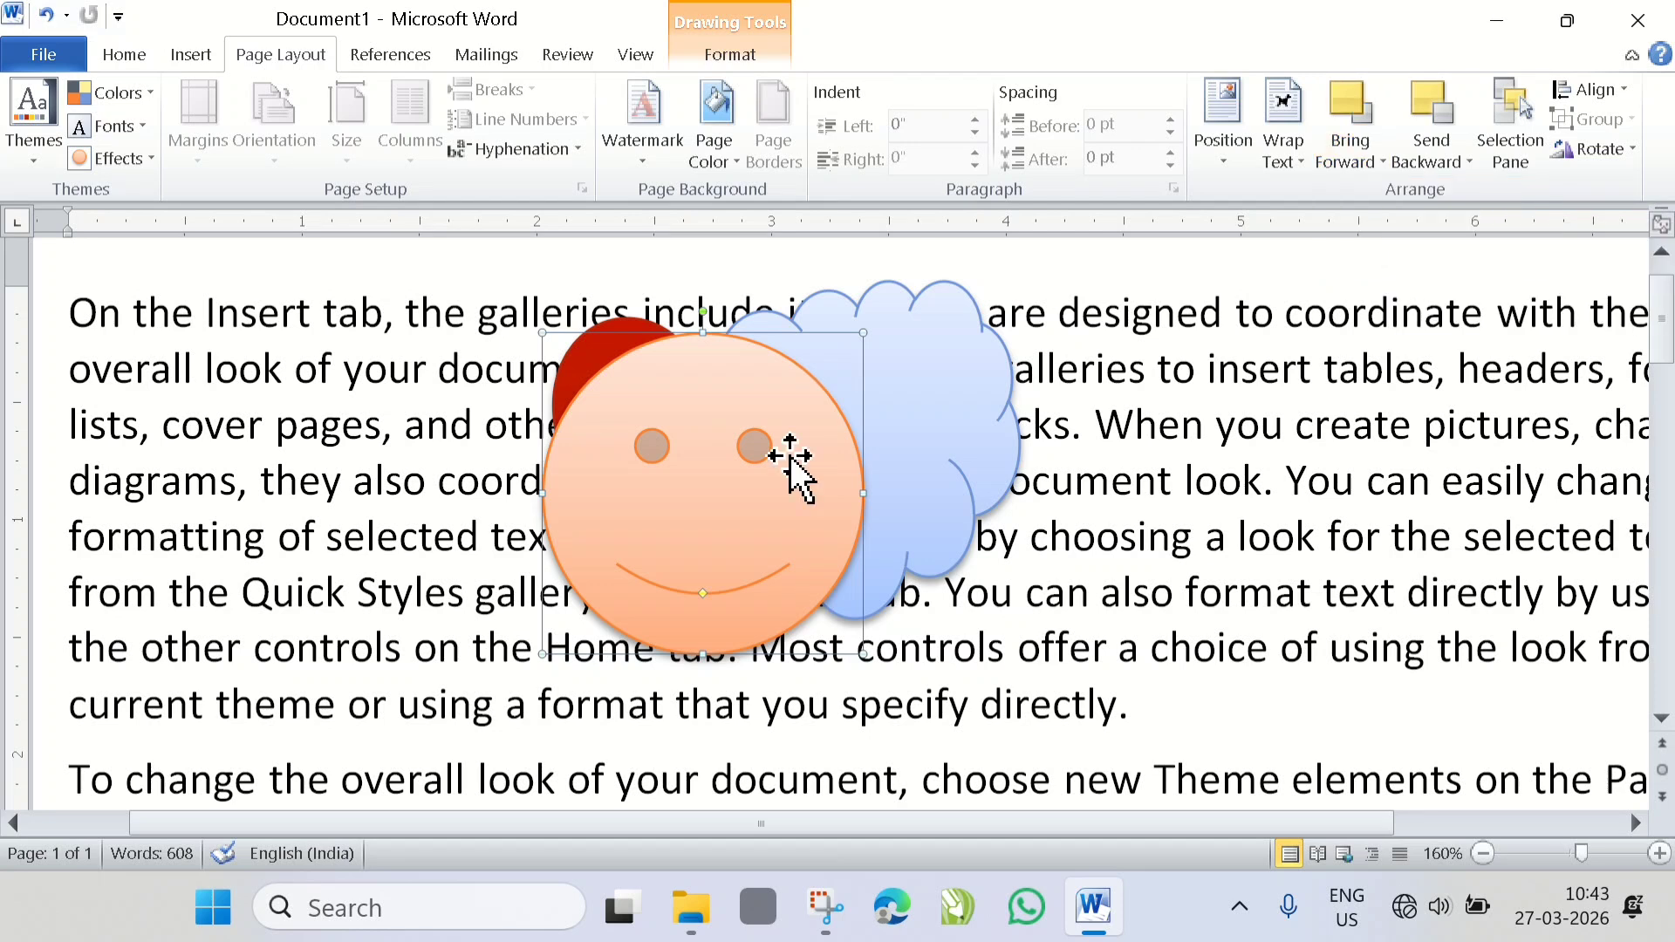
drag(789, 456, 1044, 418)
- Bring the heart to the front of all shapes and move it over both the cloud and the smiley face
click(611, 423)
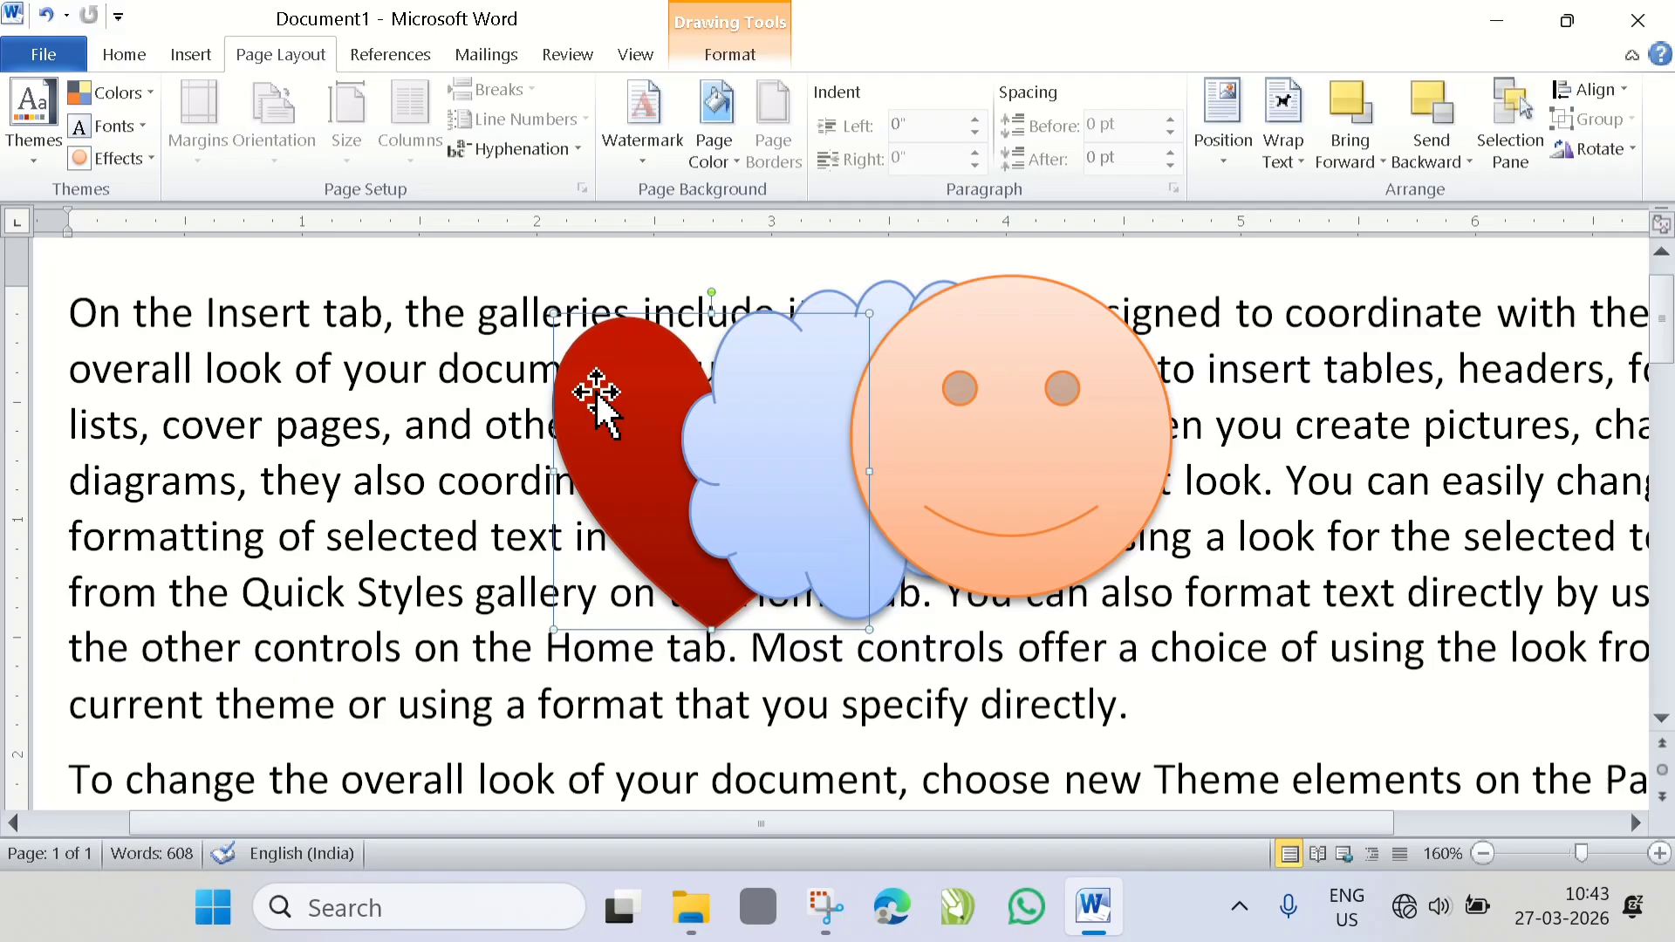
click(1383, 163)
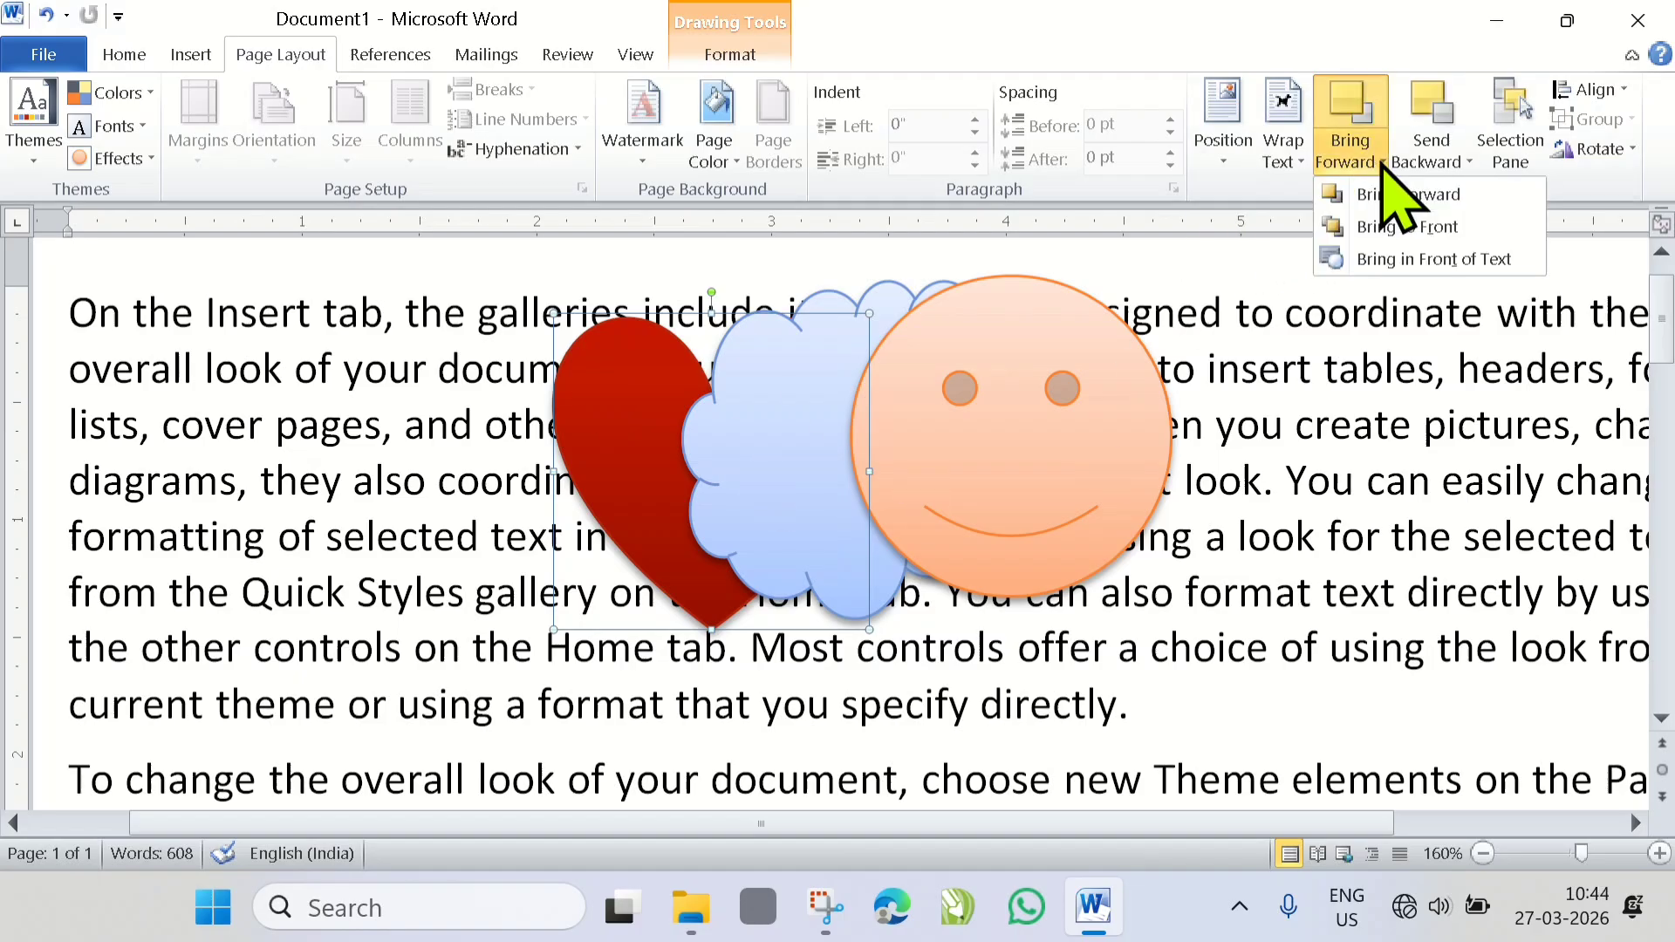
click(1448, 227)
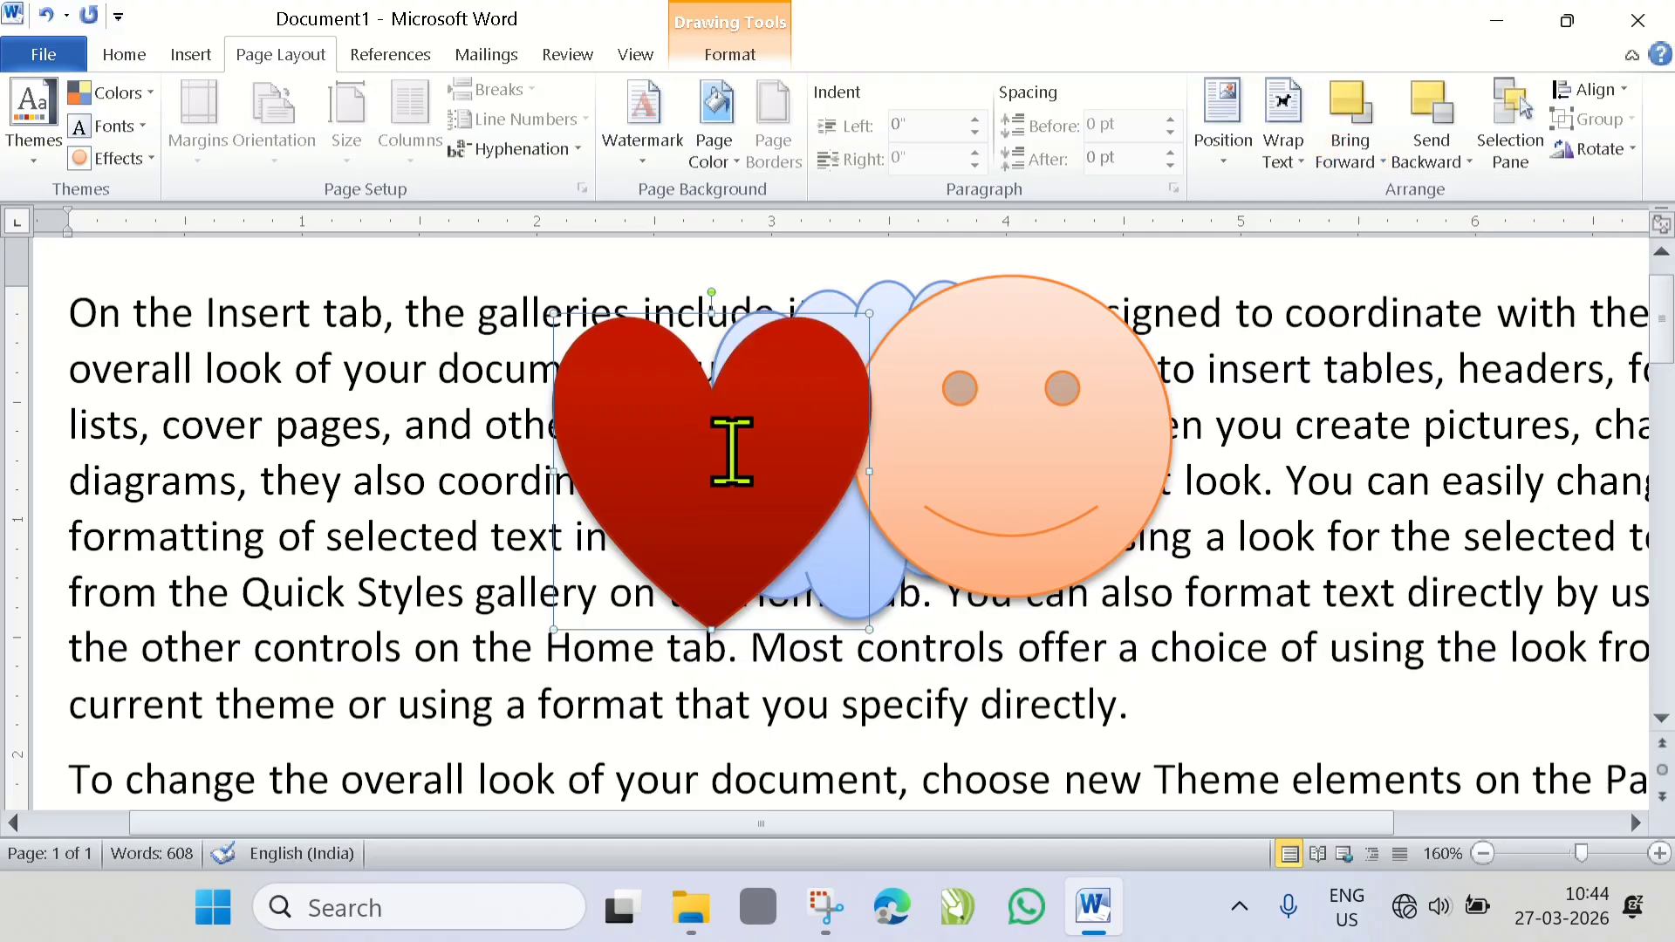
drag(729, 448, 916, 423)
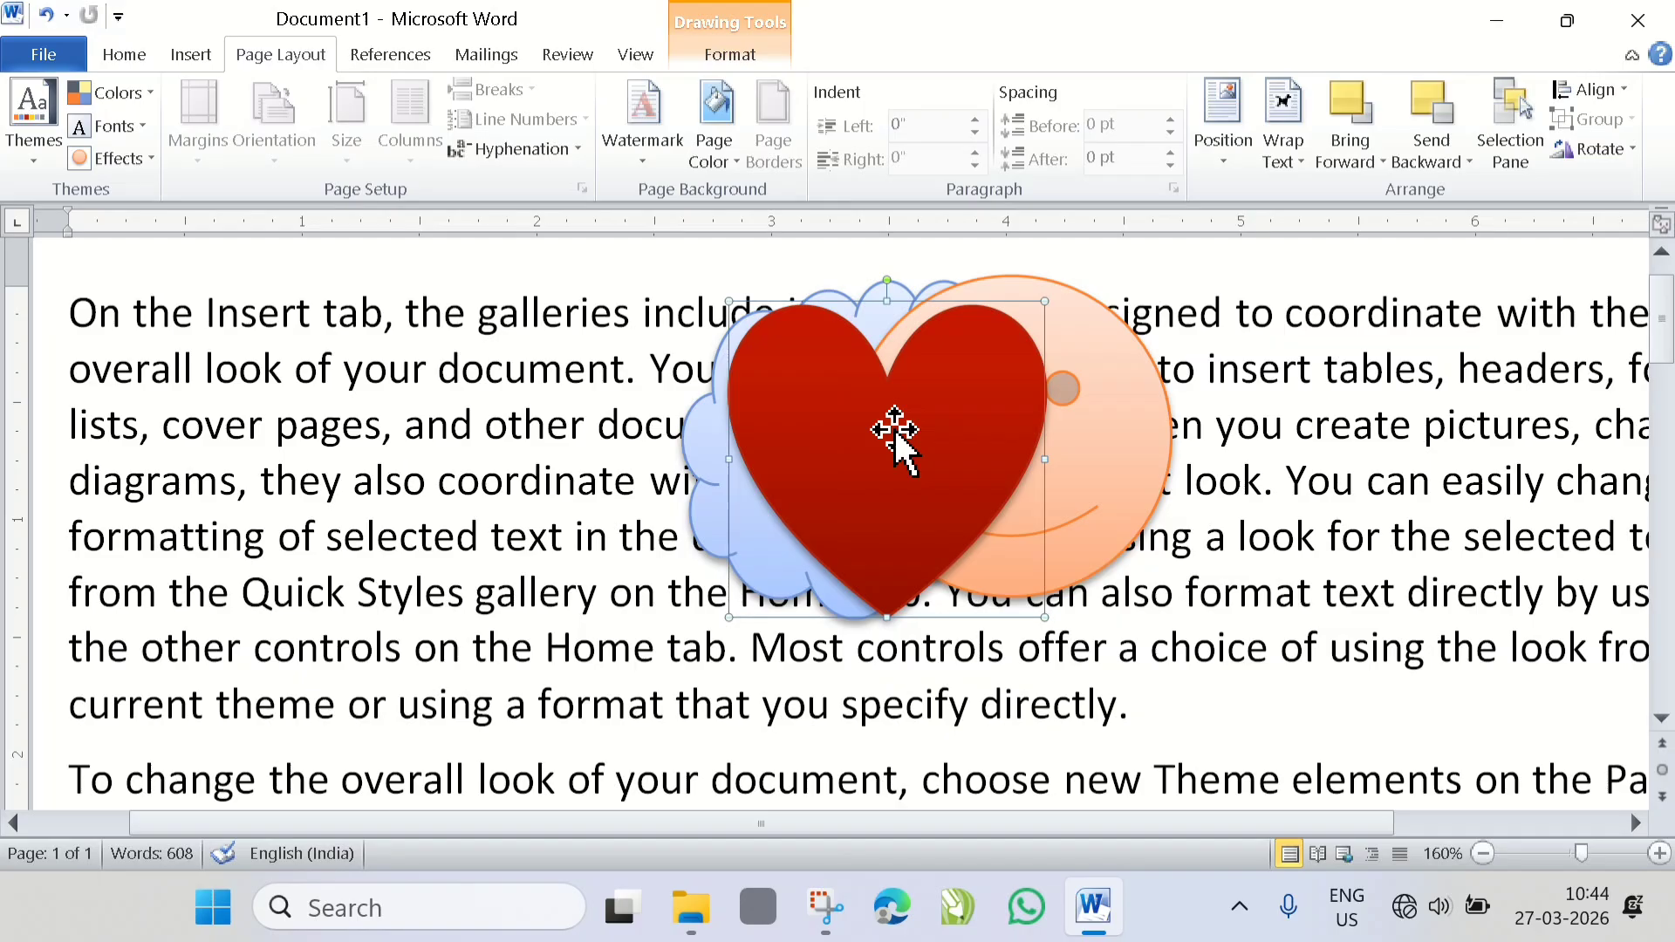
drag(872, 457, 914, 435)
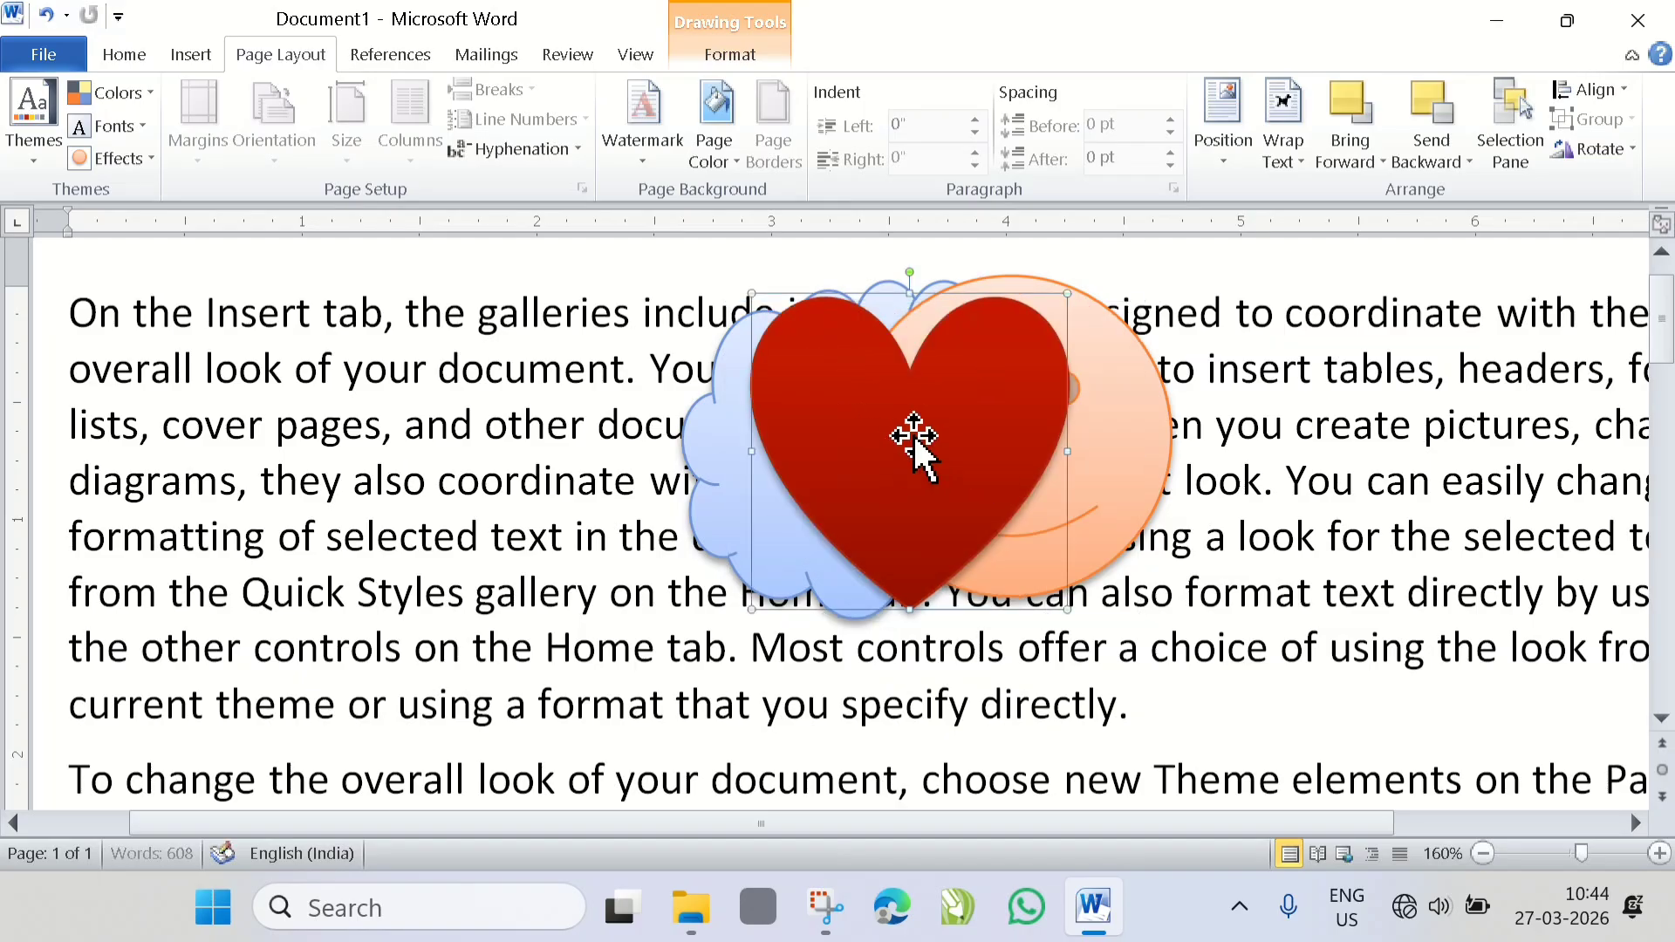
- Move the heart onto the text left of the cloud, clear of the other shapes, and apply Bring in Front of Text
click(1382, 163)
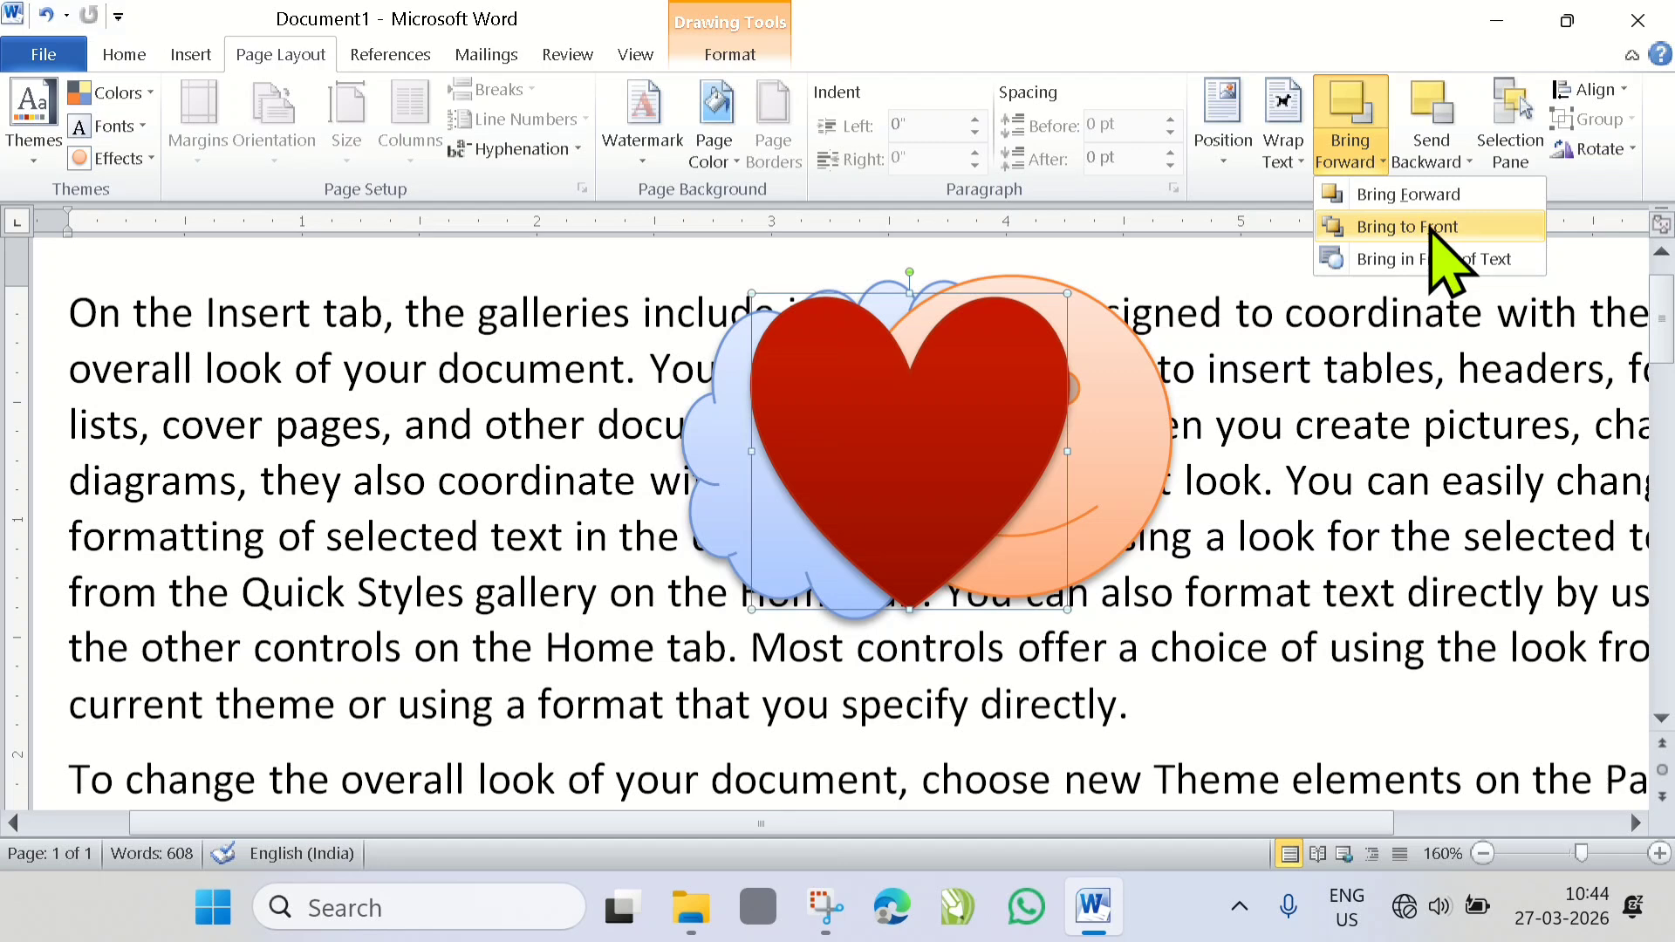
click(872, 428)
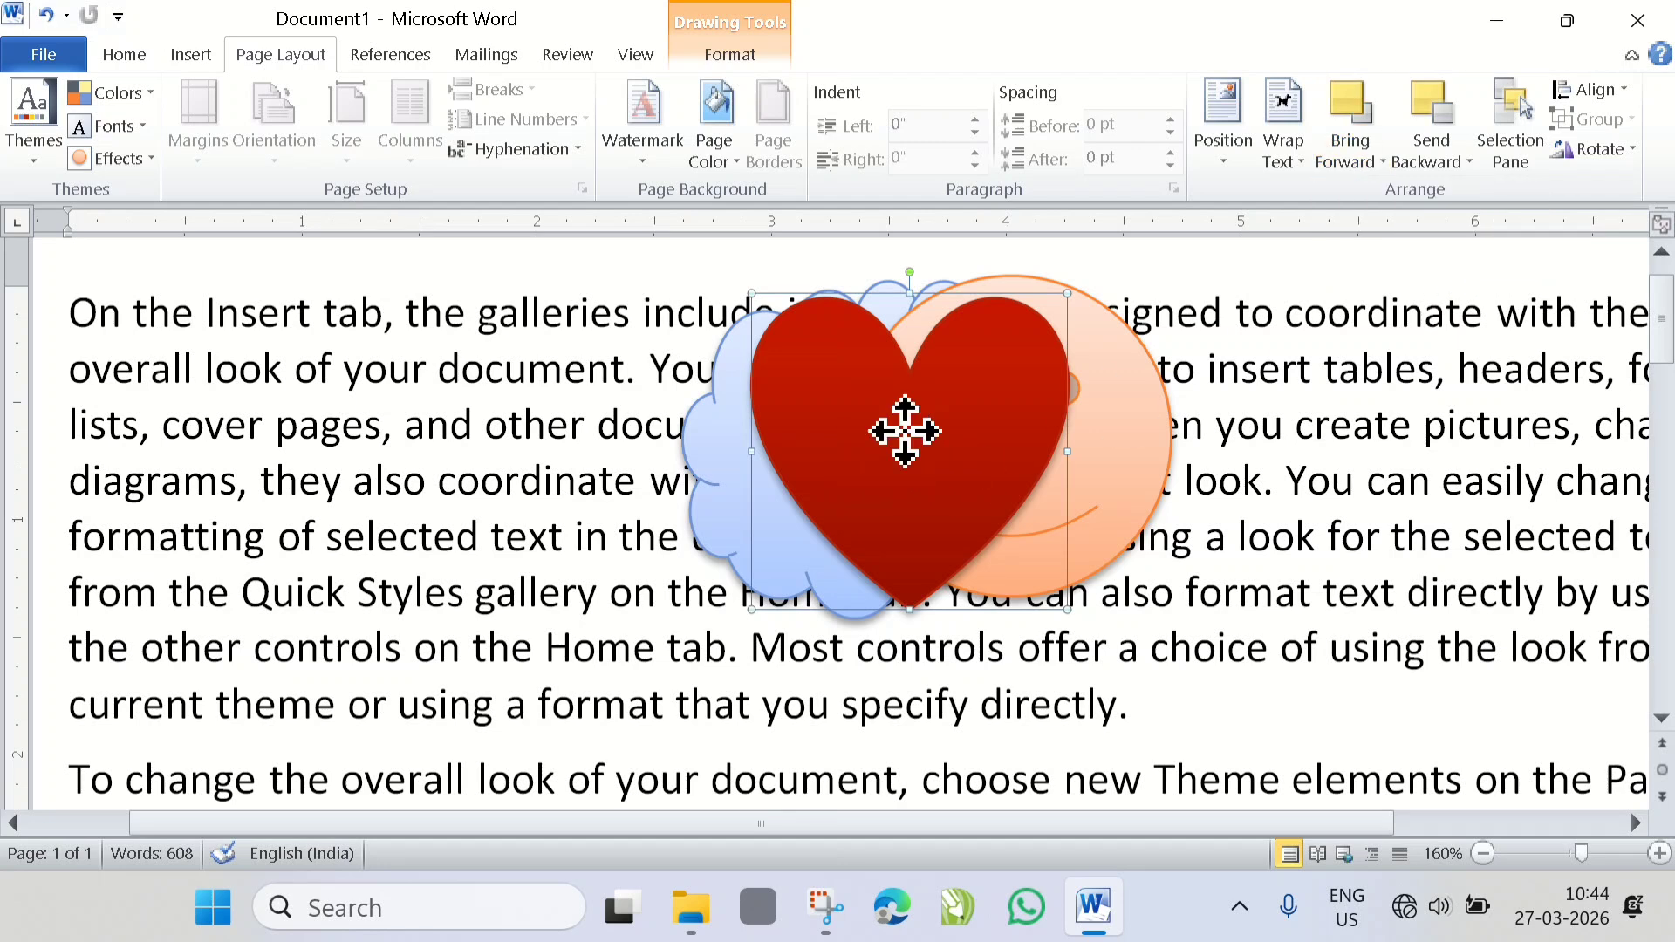
drag(905, 432, 448, 458)
click(1351, 157)
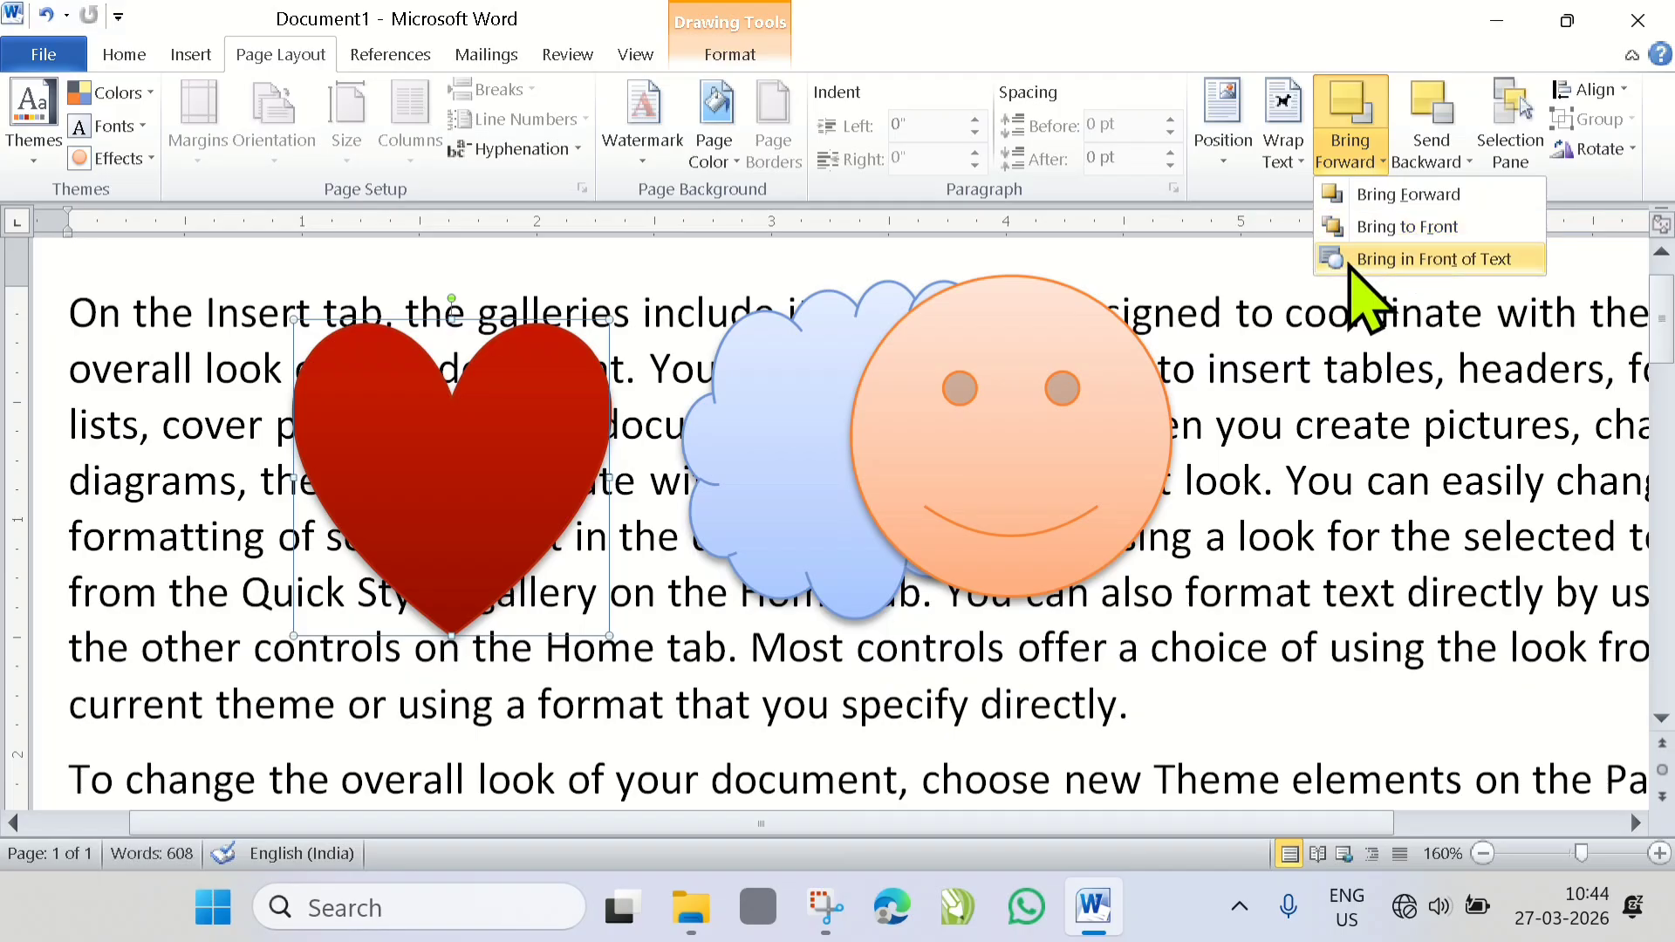
click(1484, 260)
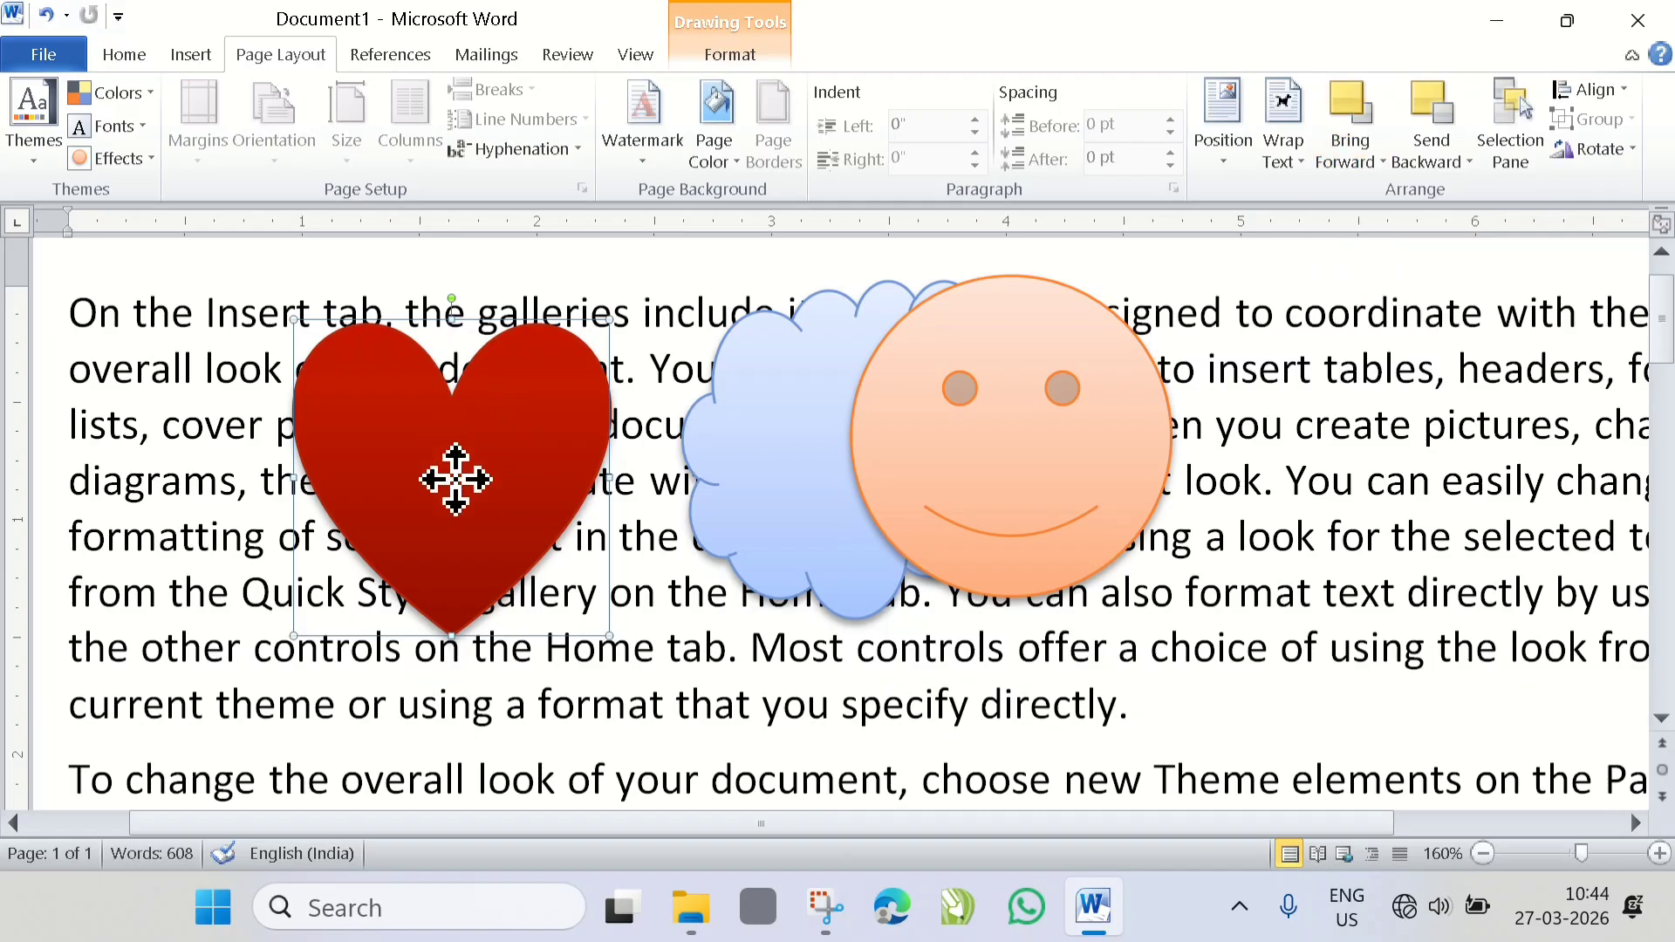
mouse_move(449, 479)
mouse_down()
mouse_move(494, 419)
mouse_move(461, 467)
mouse_up()
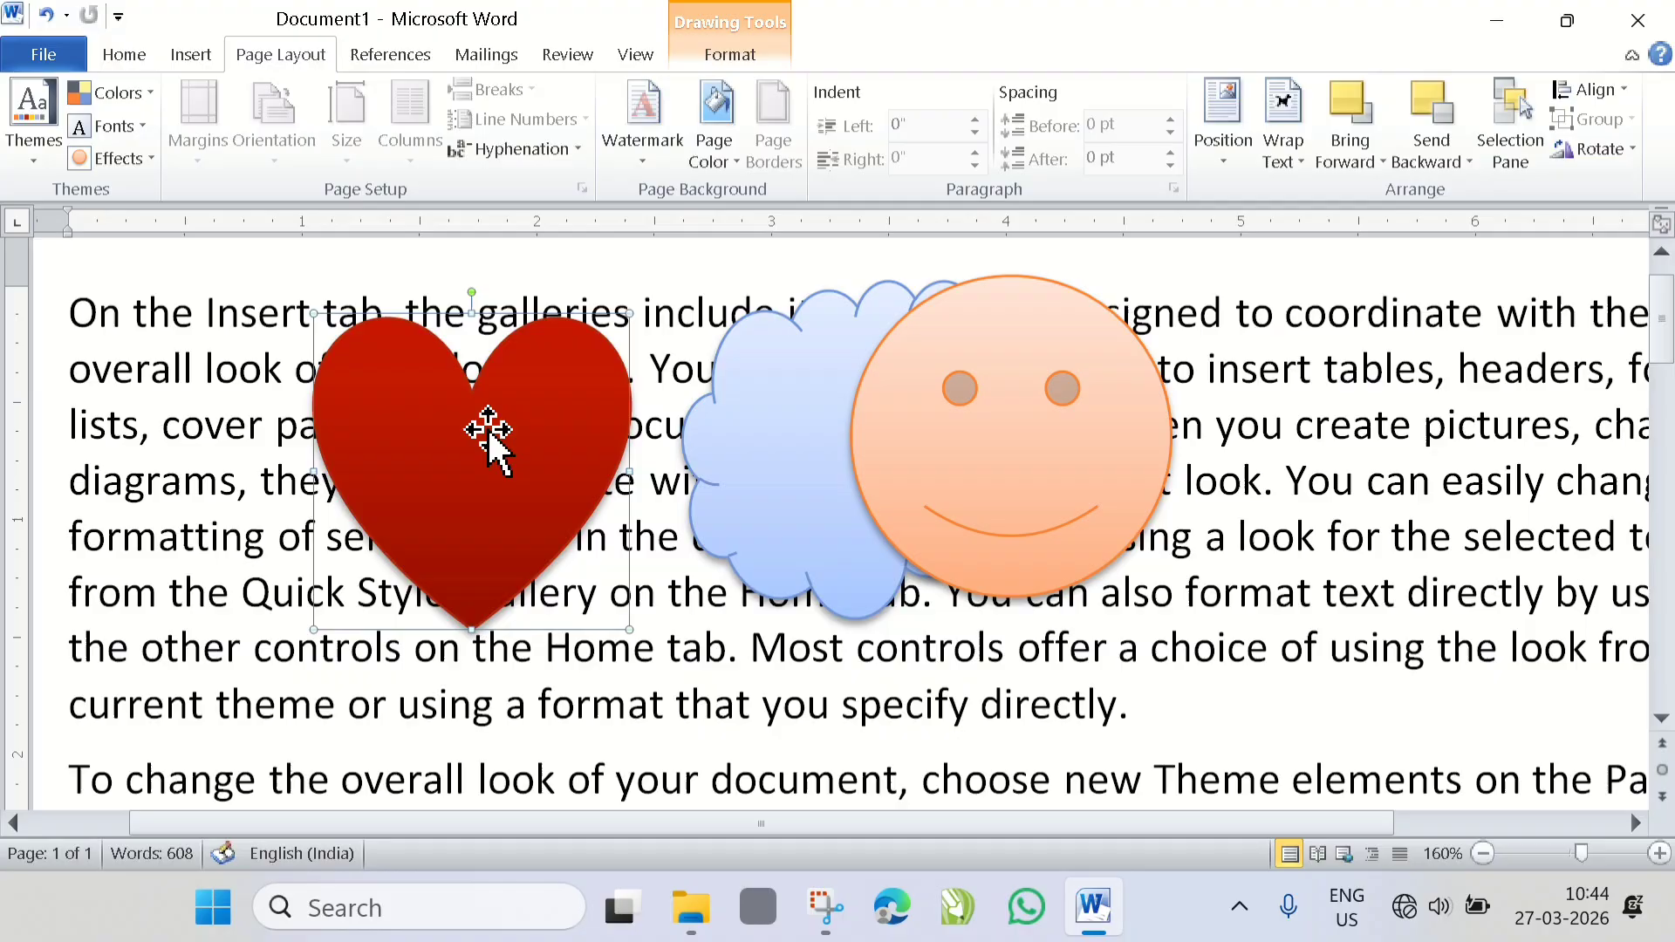
- Set the heart's text wrapping to Behind Text
click(1357, 166)
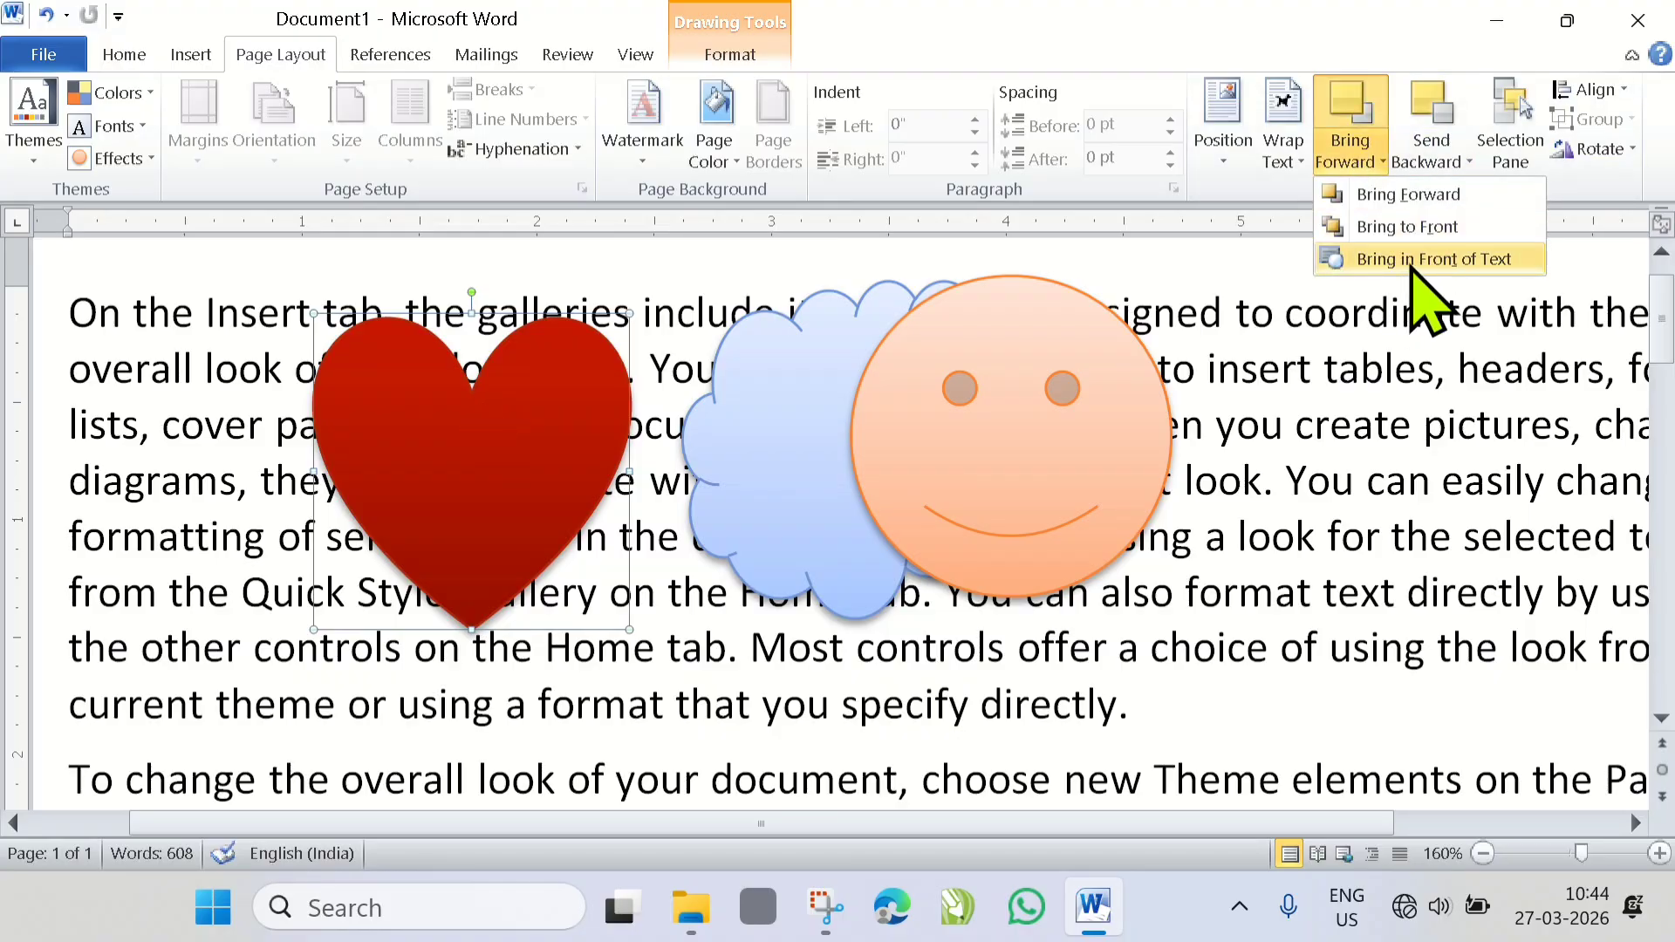
click(1289, 170)
click(1289, 166)
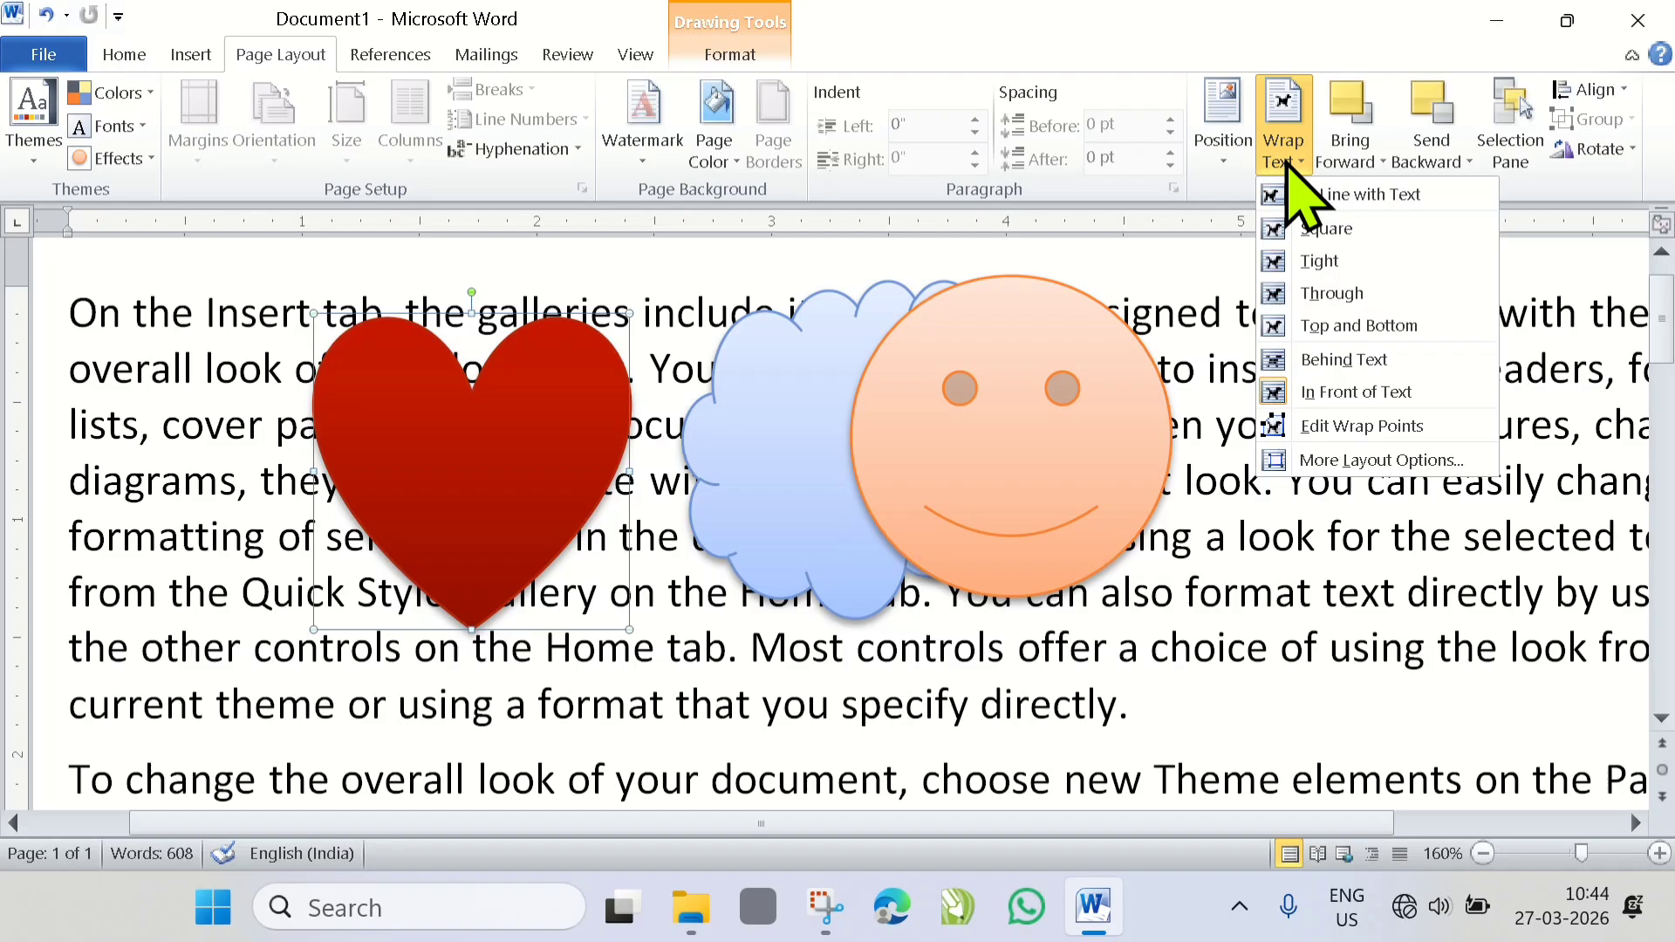
click(1335, 359)
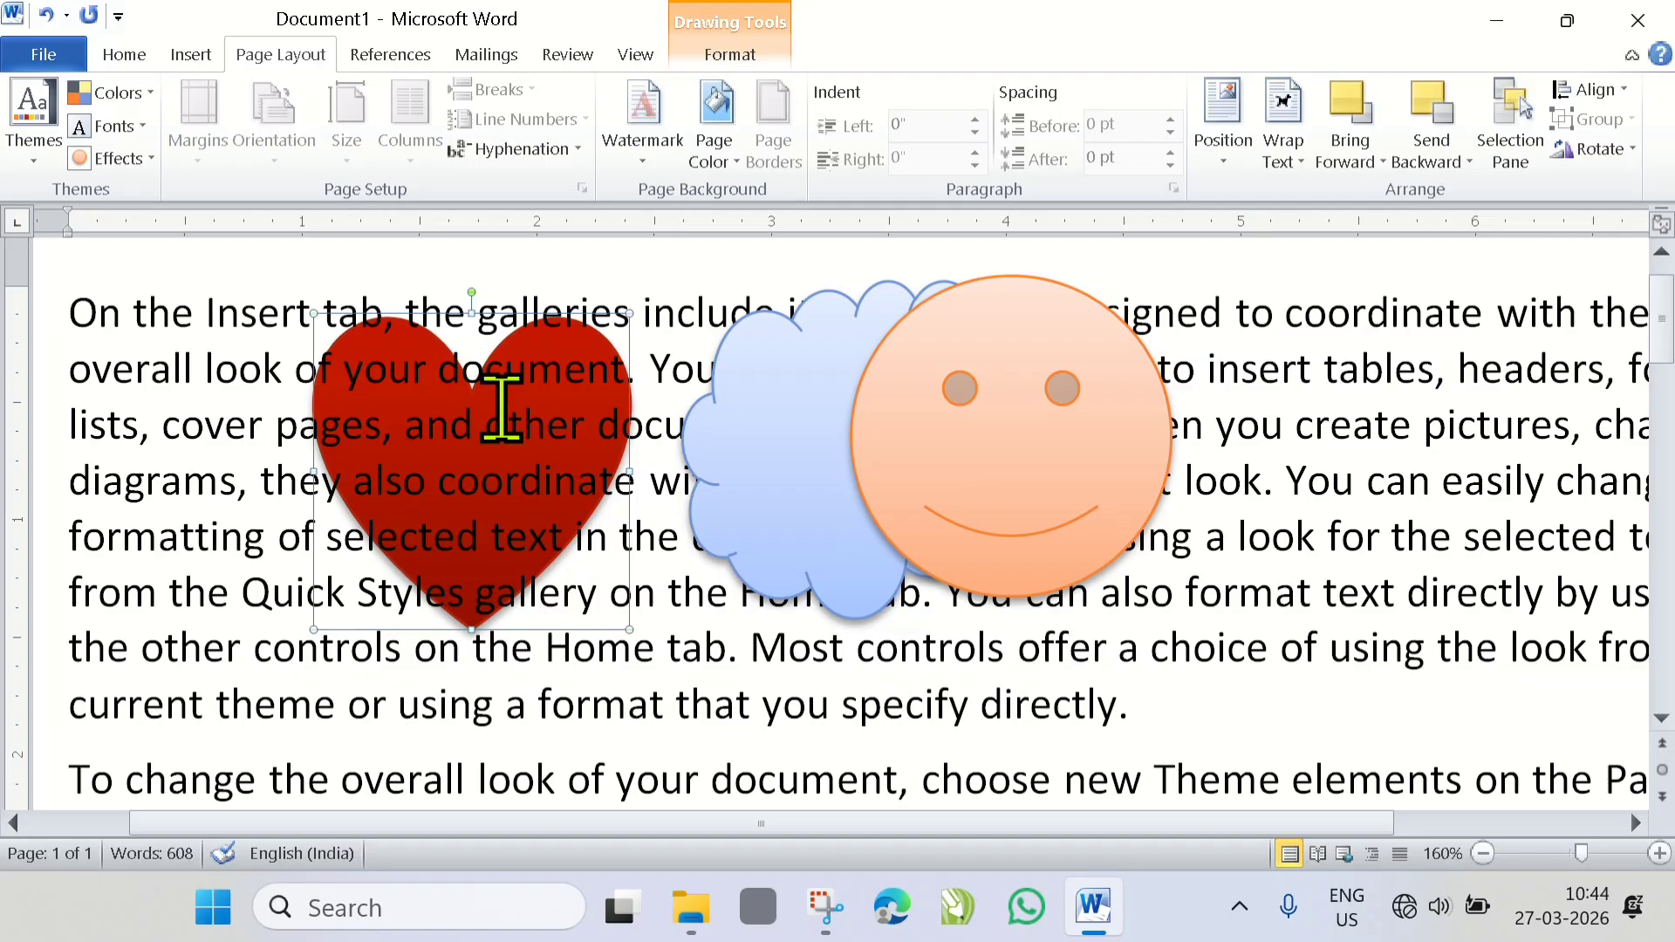
- Bring the heart in front of the text and move it right to overlap the left part of the cloud
scroll(502, 409, up, 3)
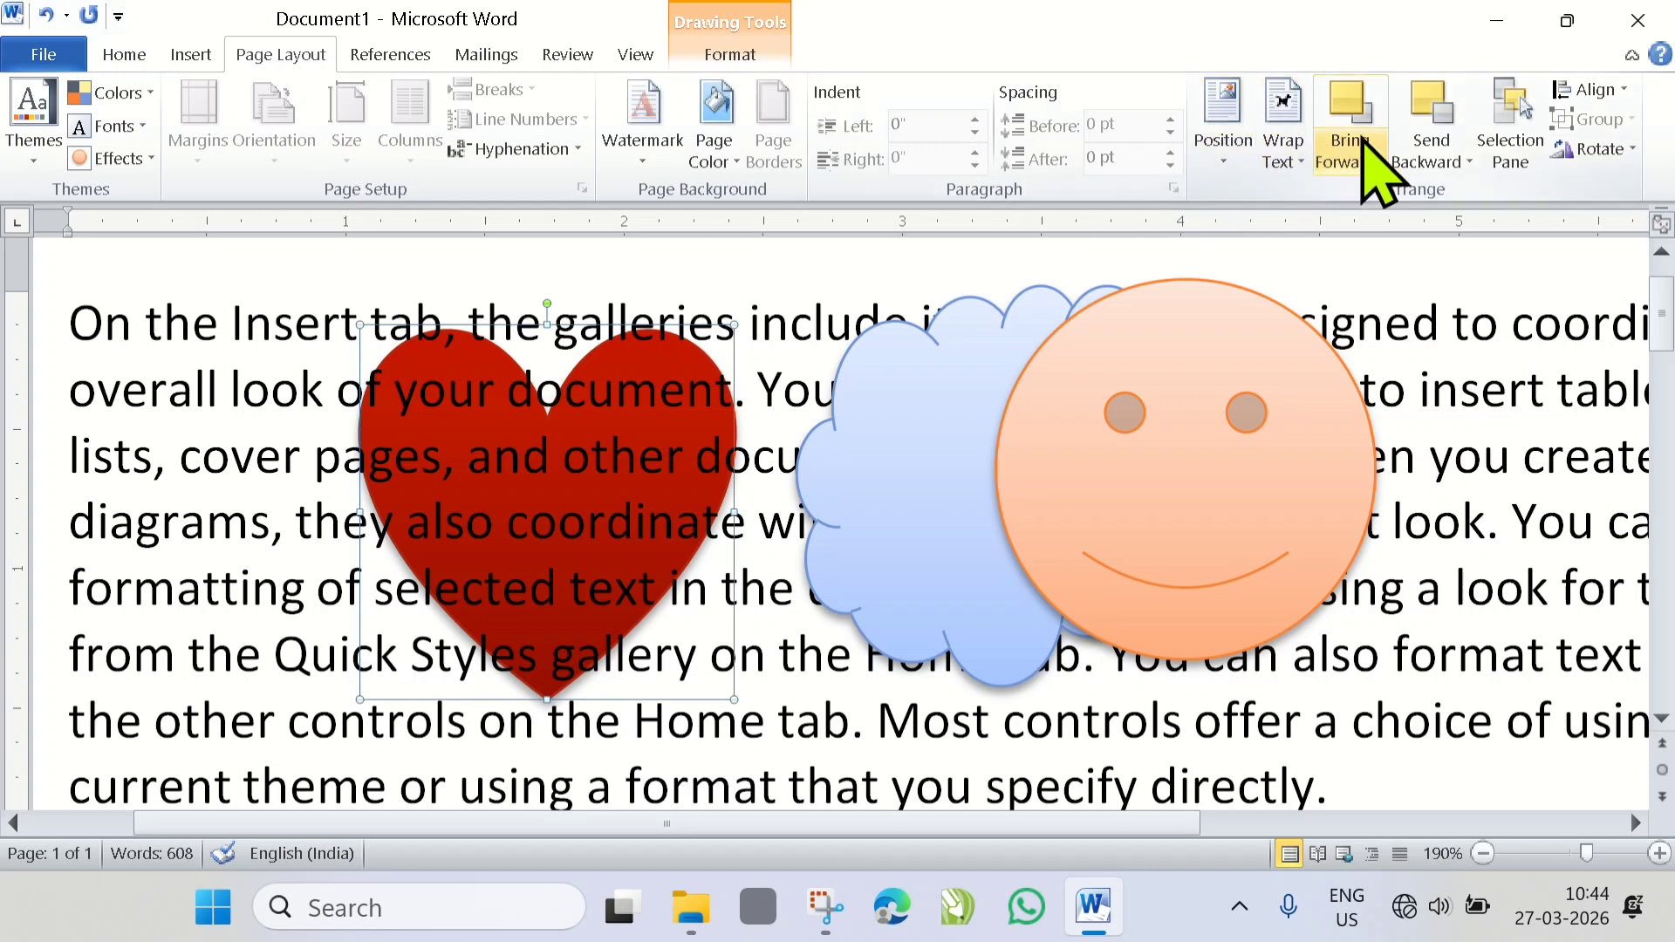
click(1381, 166)
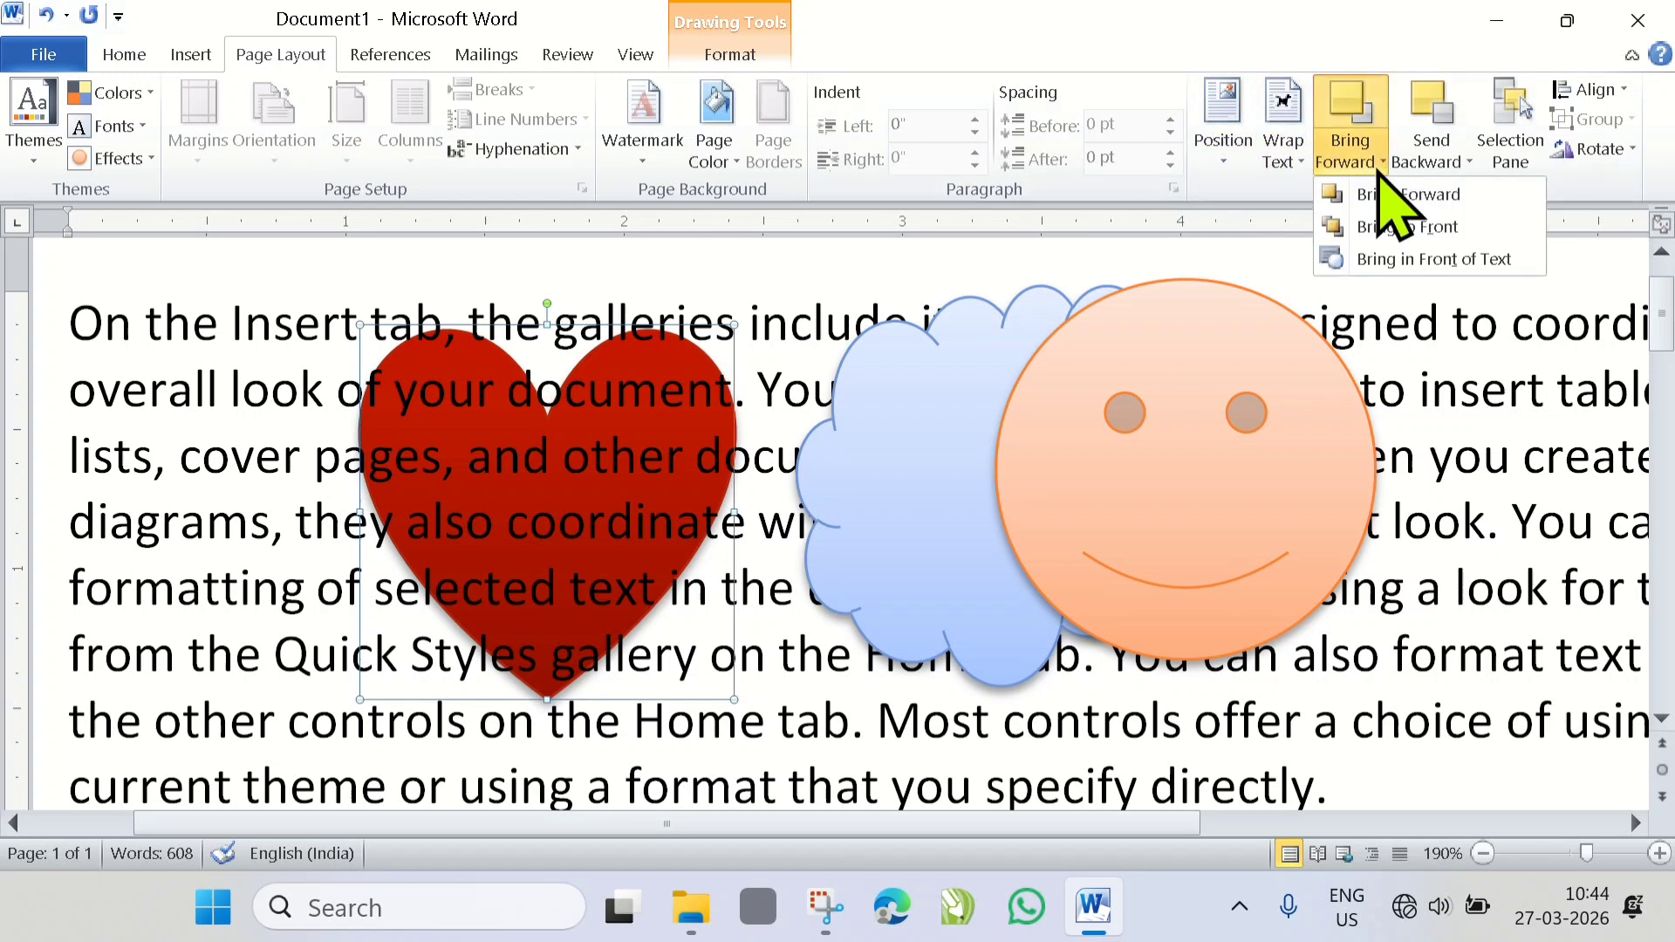
click(1383, 262)
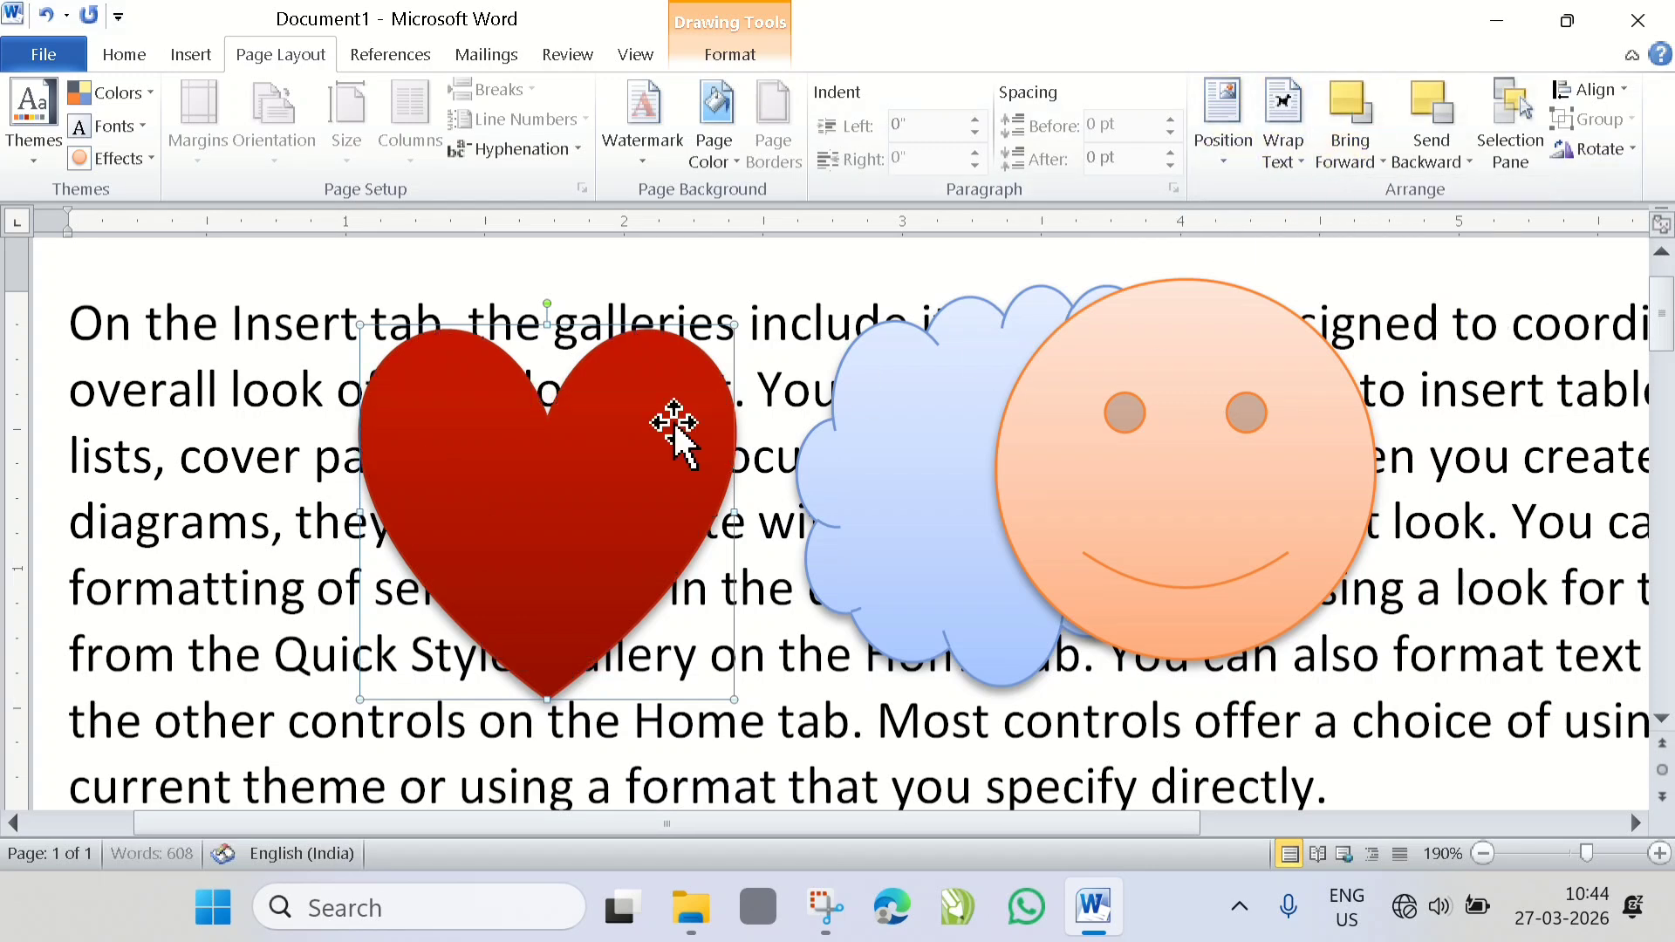
drag(530, 485, 735, 480)
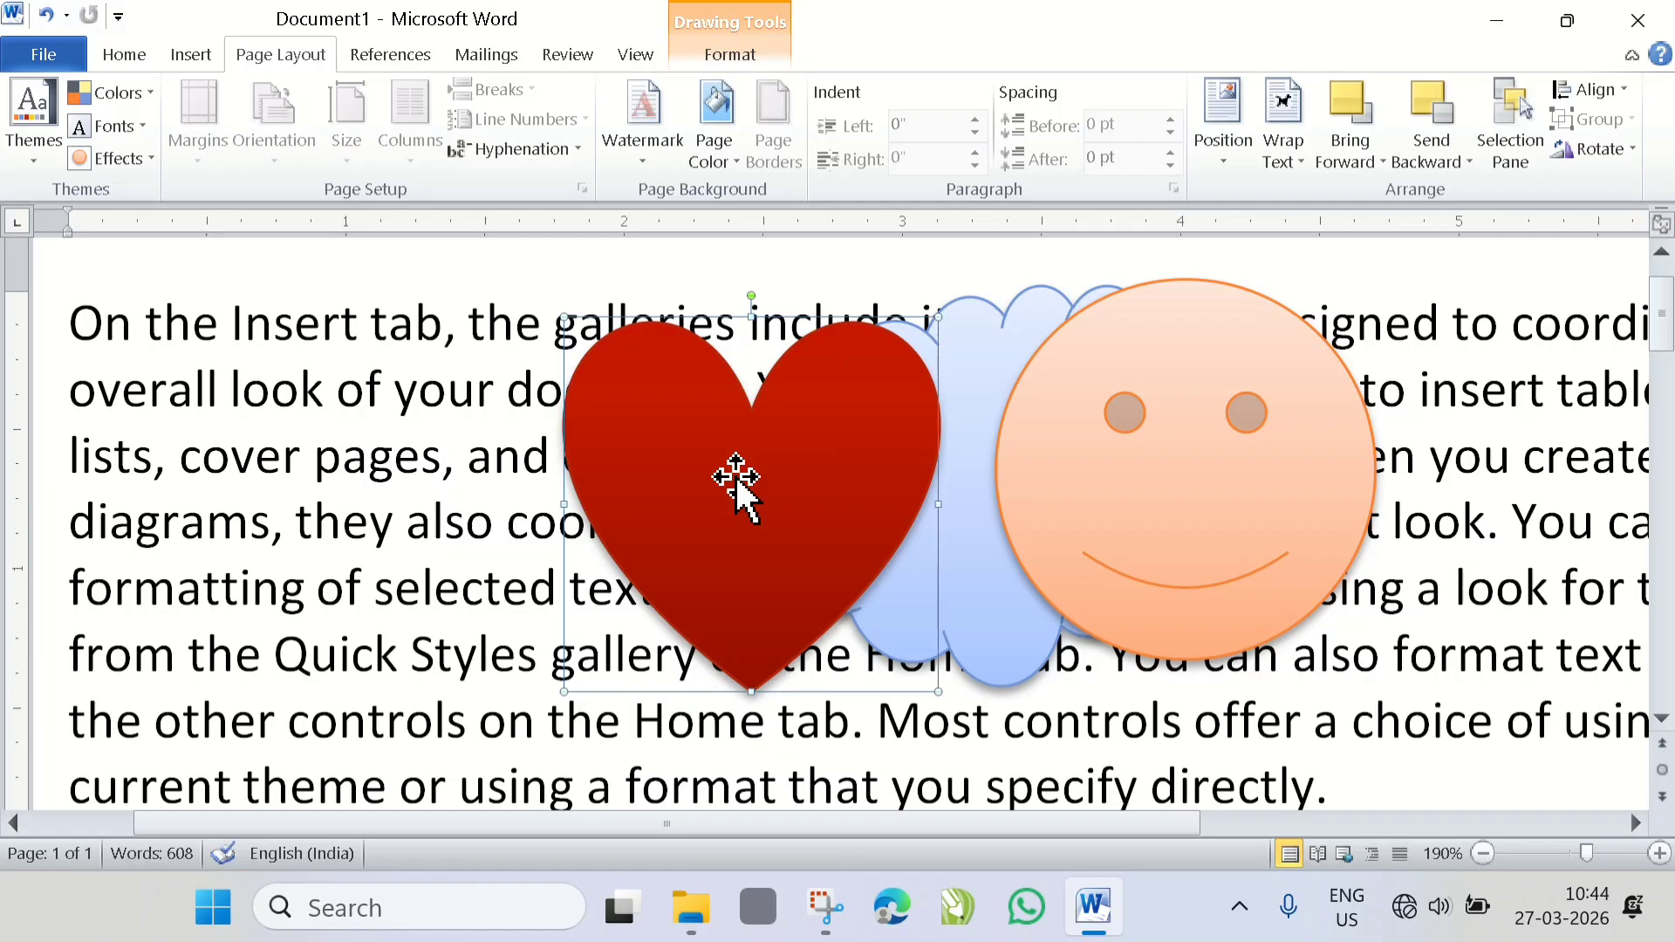
click(1381, 166)
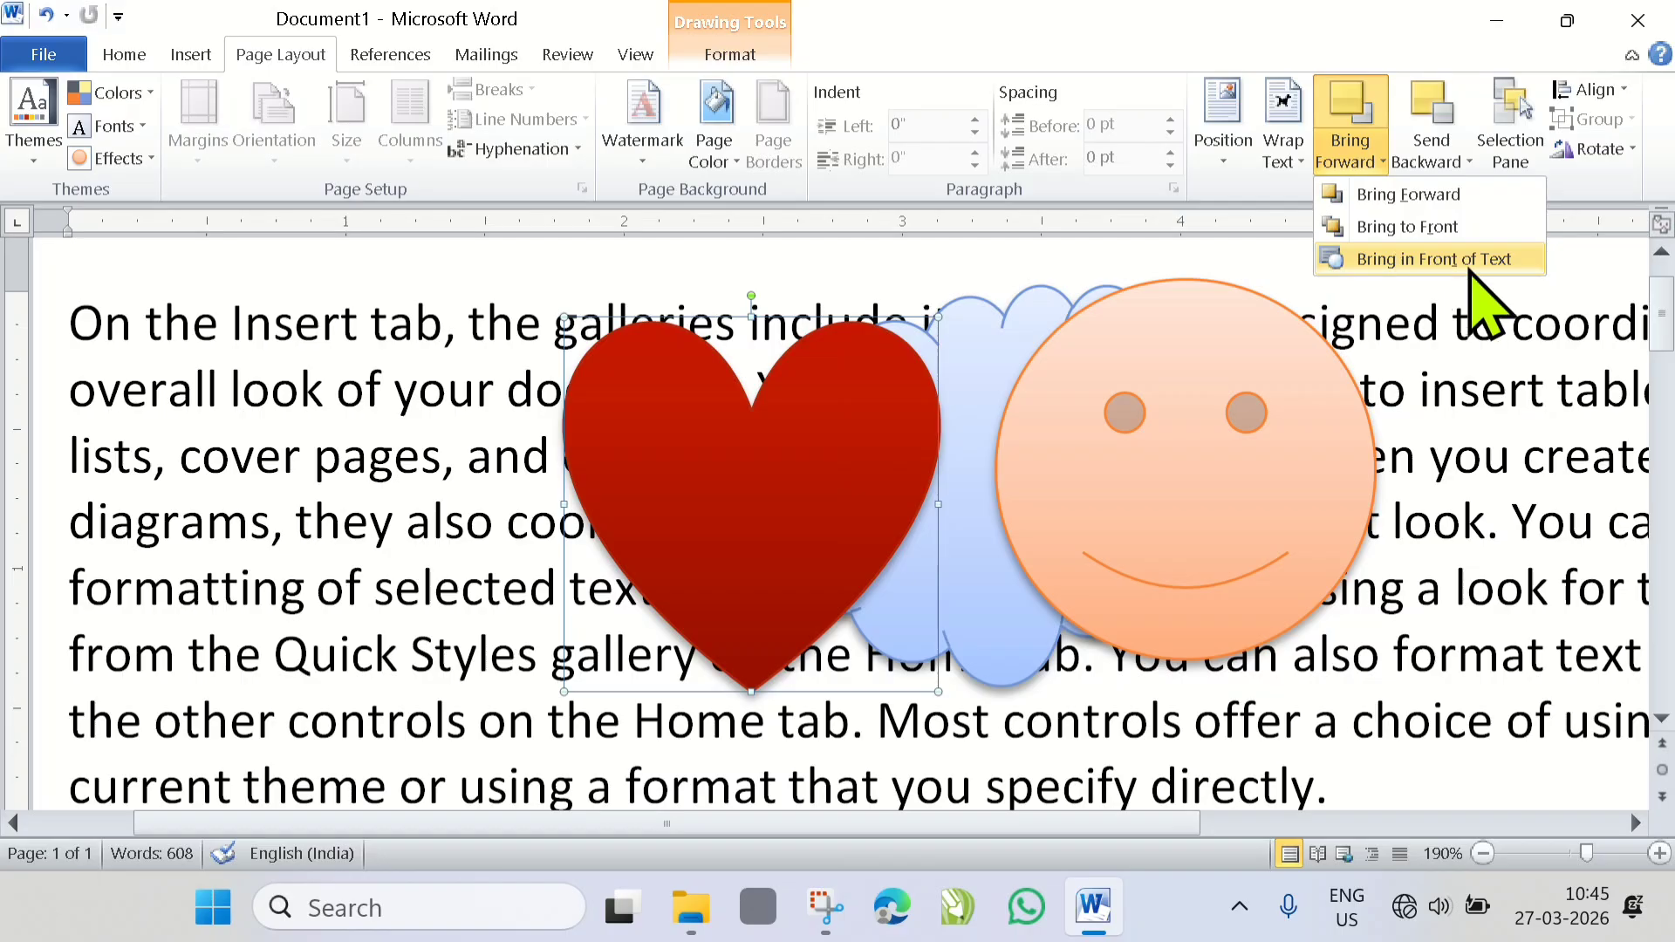
click(1344, 259)
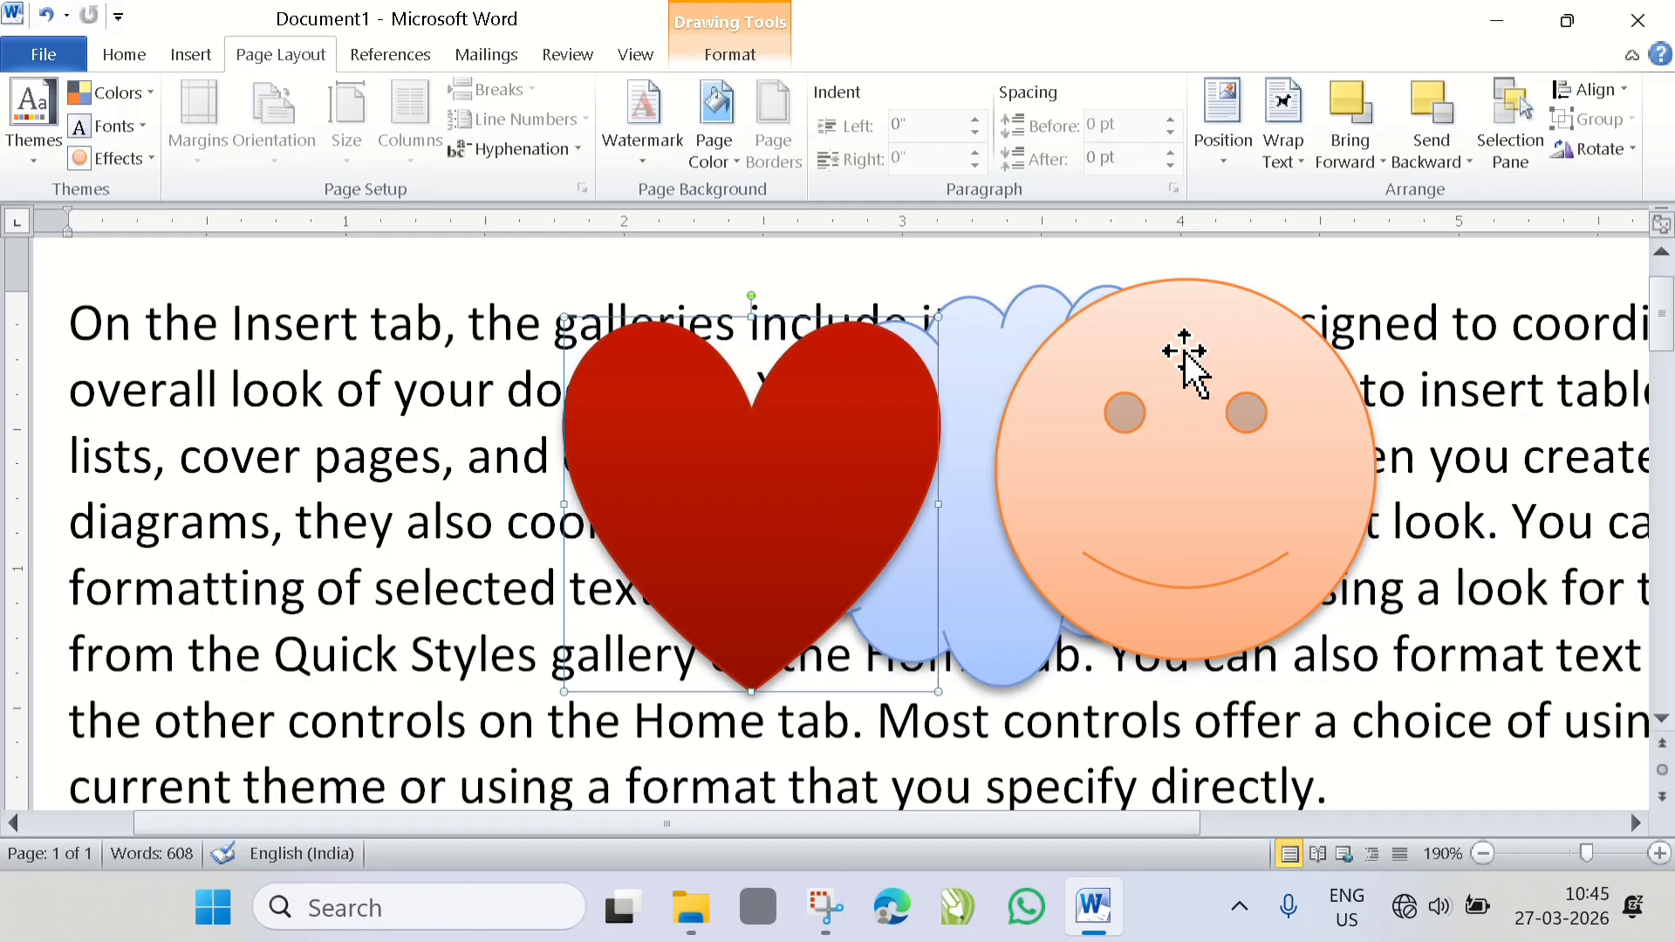
click(1468, 165)
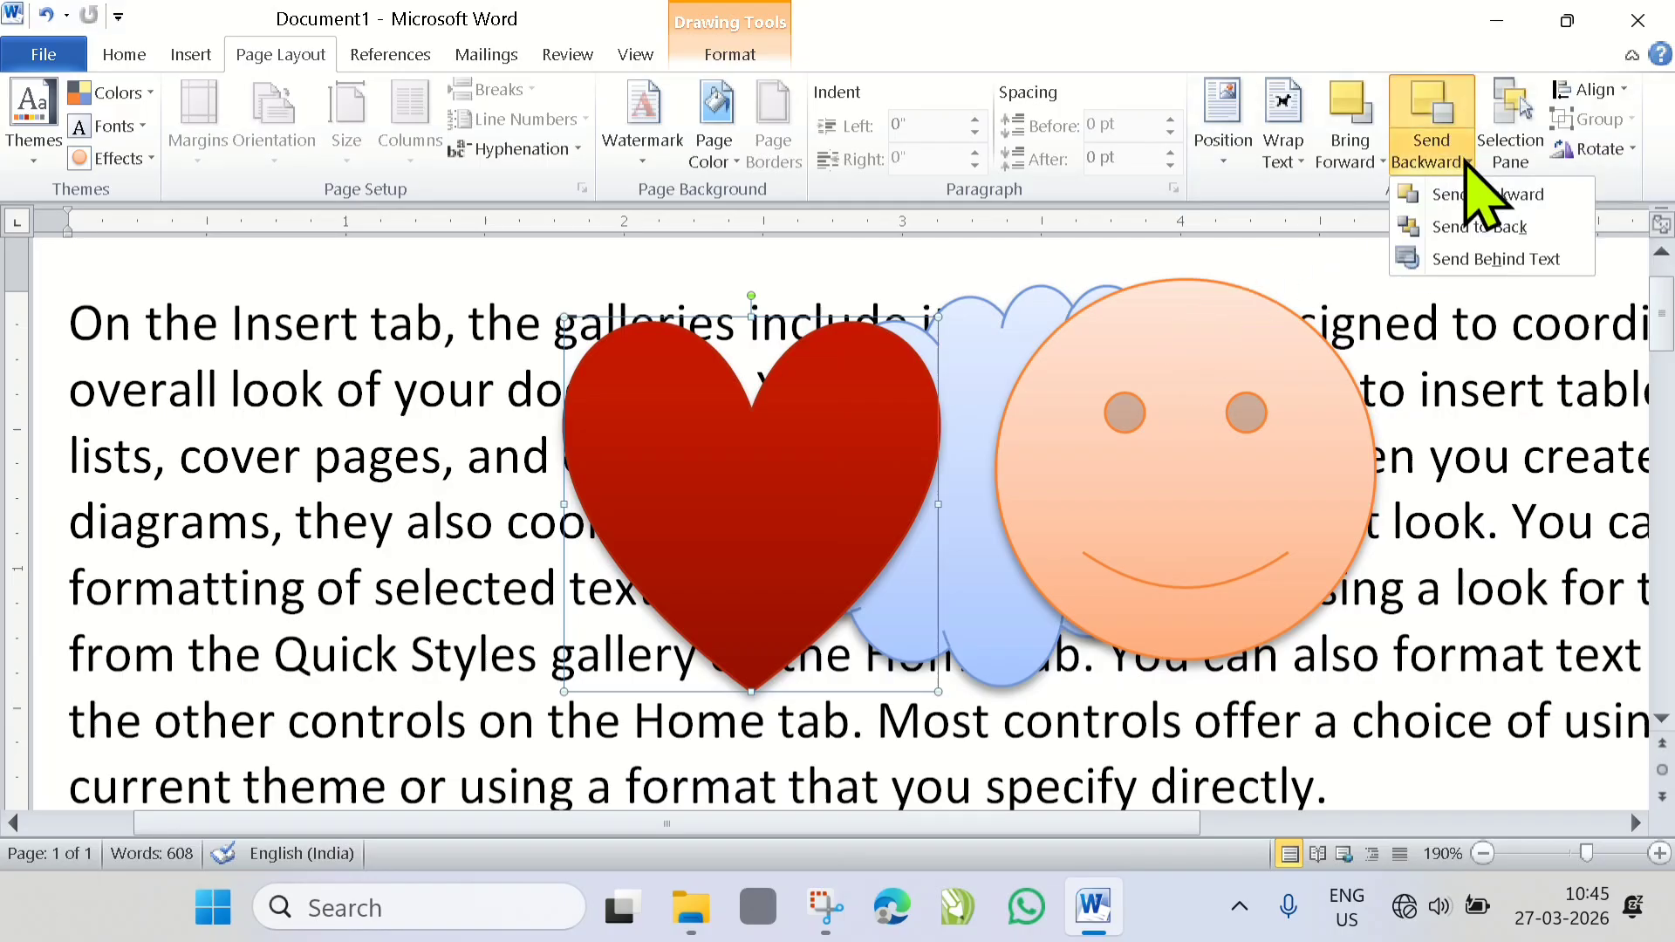
click(1356, 159)
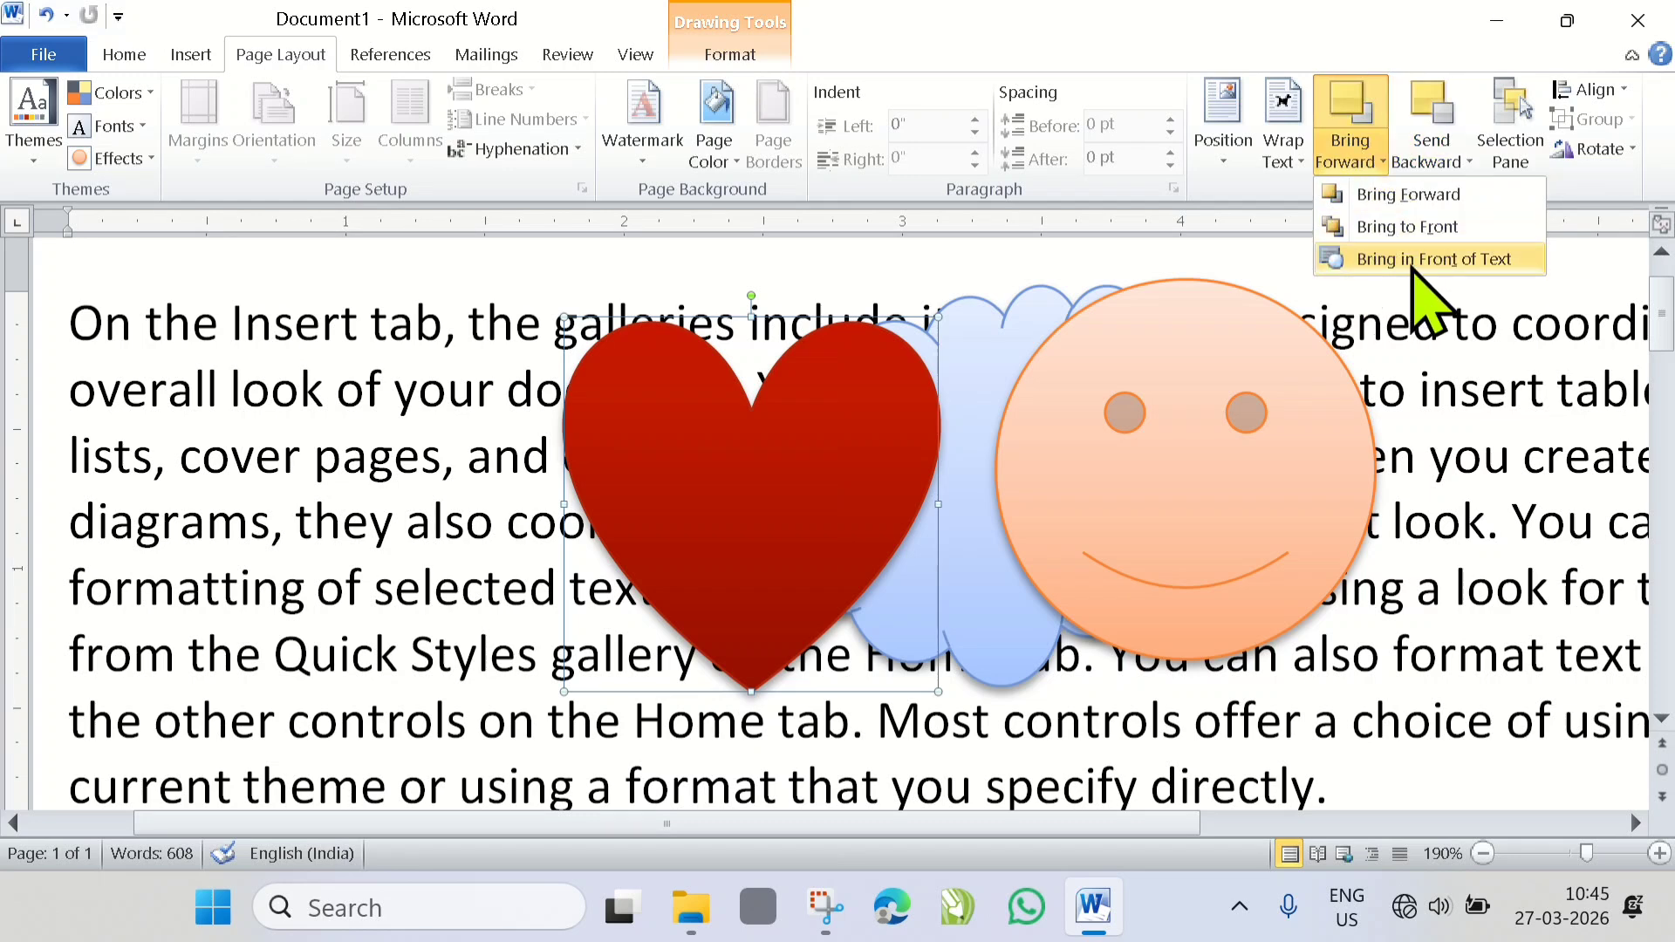
click(1453, 161)
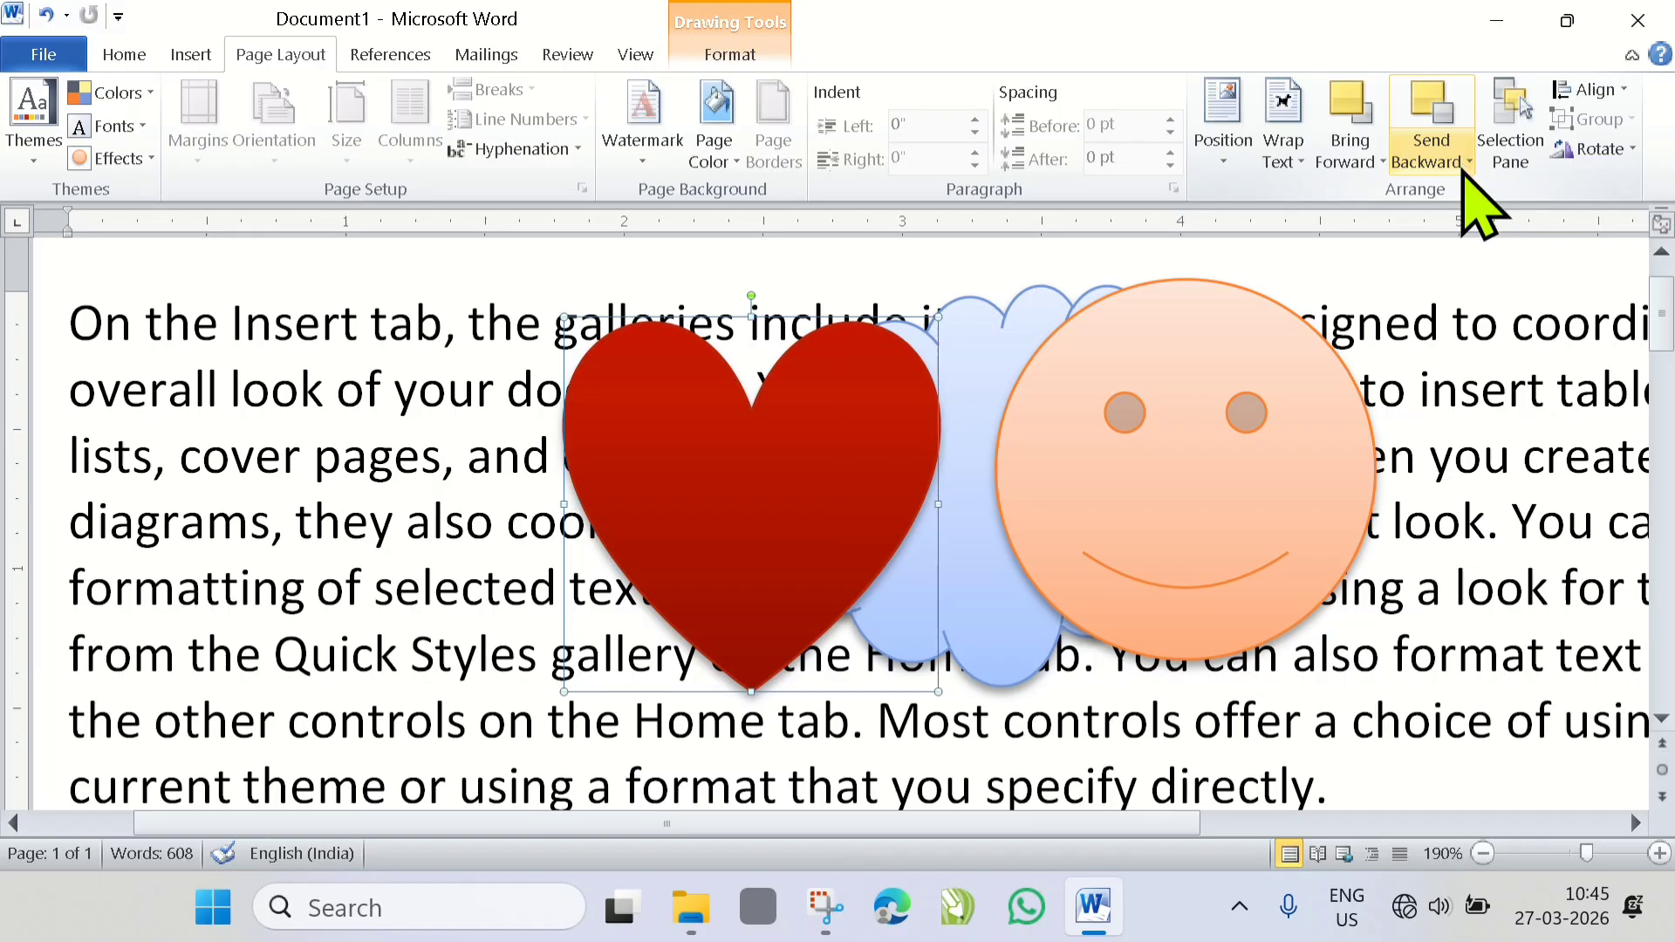
click(1461, 166)
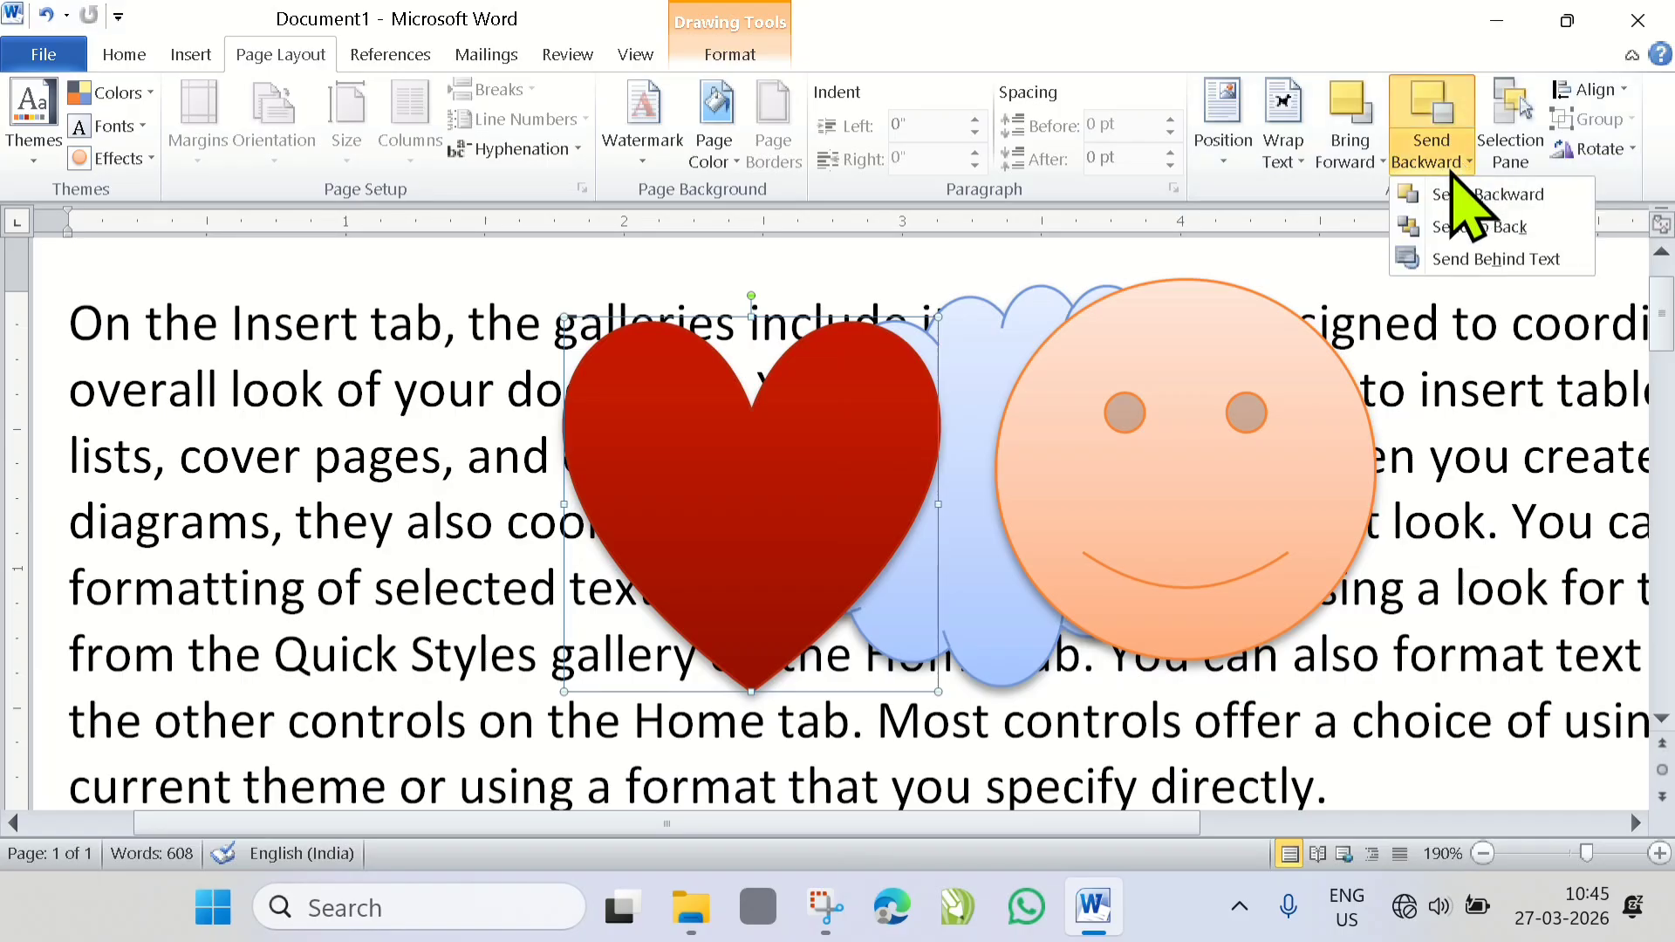
click(820, 523)
- Move the heart over the smiley face and shift the smiley face left so it overlaps both the cloud and the heart
drag(655, 441, 1181, 441)
drag(713, 831, 807, 916)
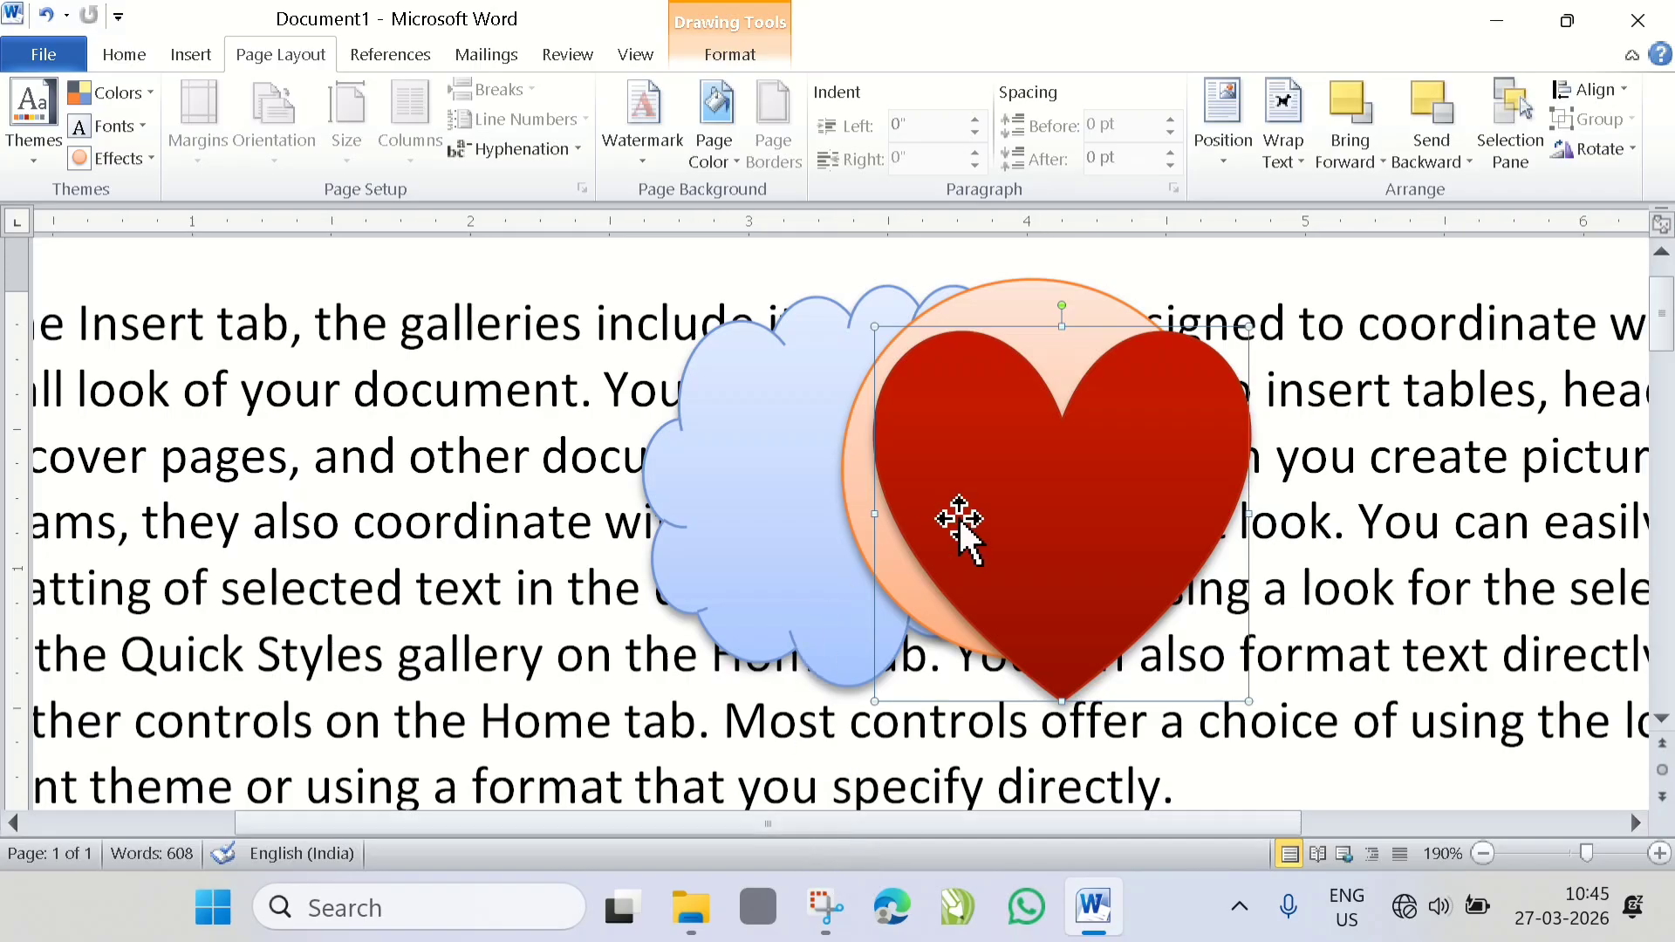
drag(864, 553, 748, 541)
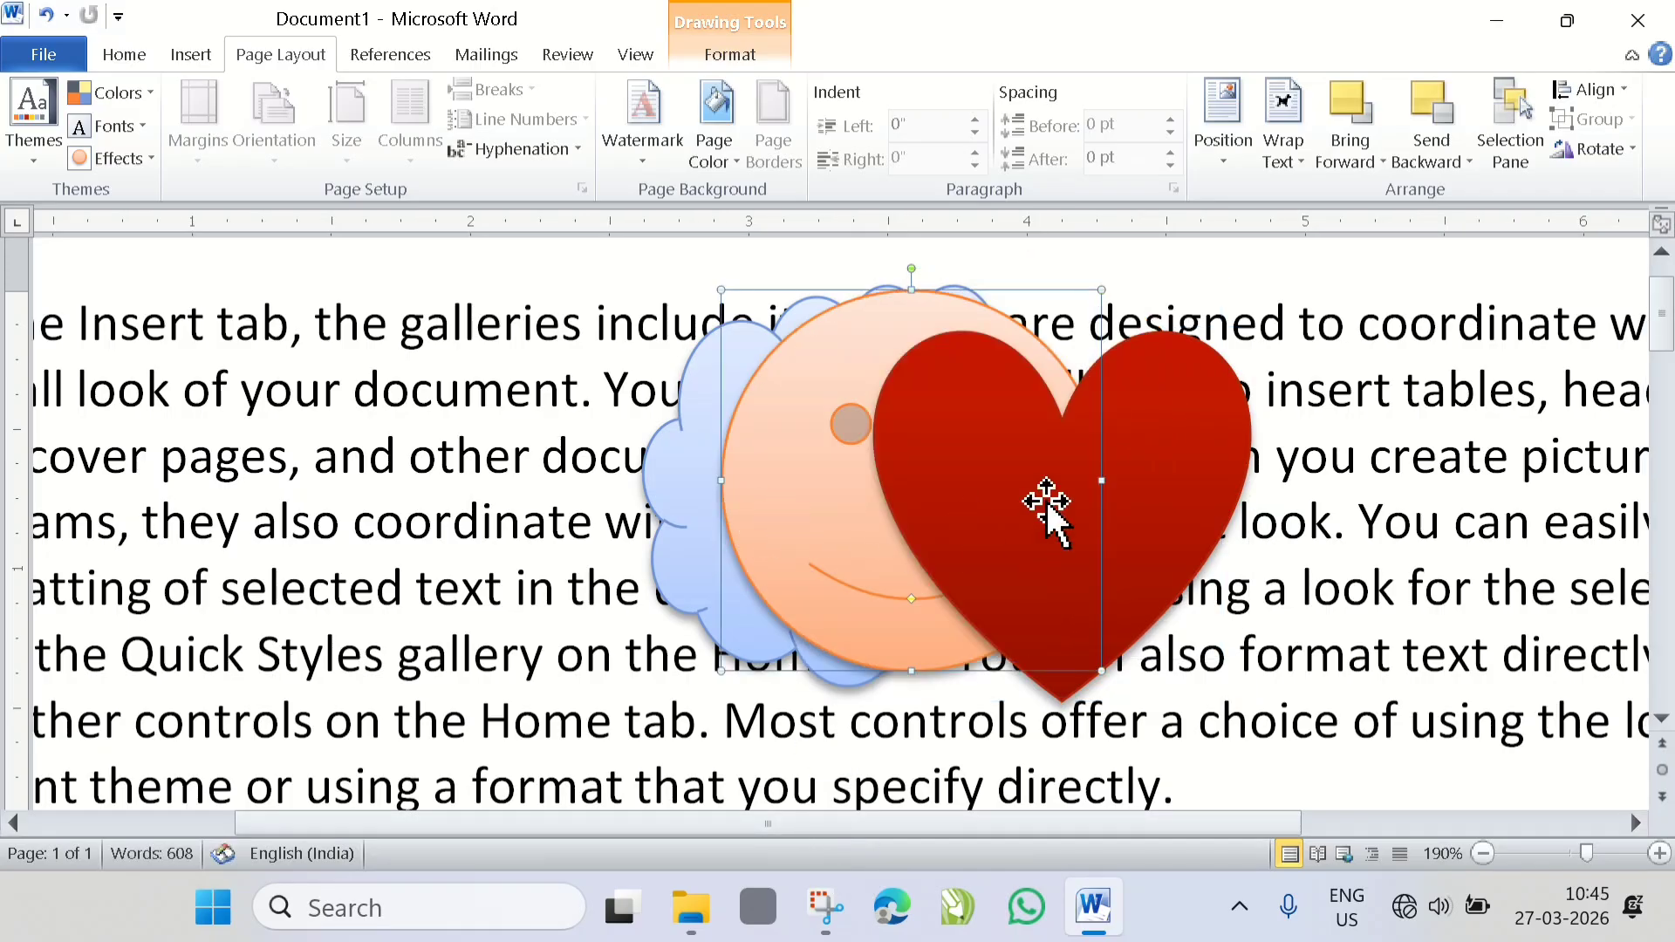
drag(1011, 493, 1012, 454)
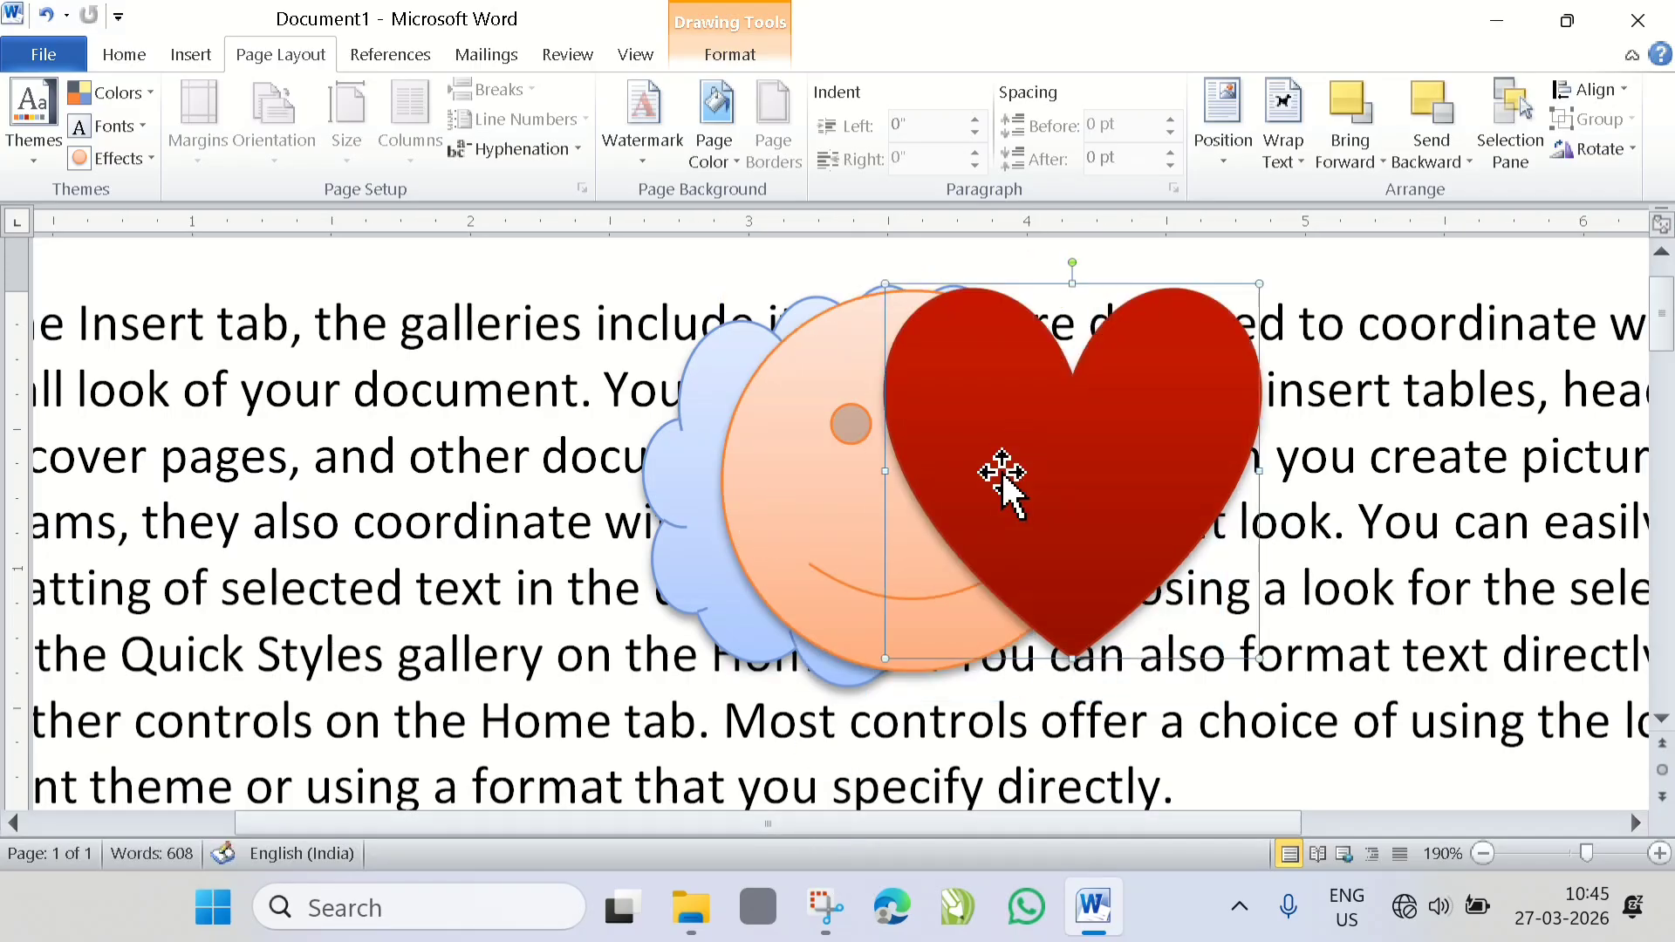
drag(774, 506, 826, 515)
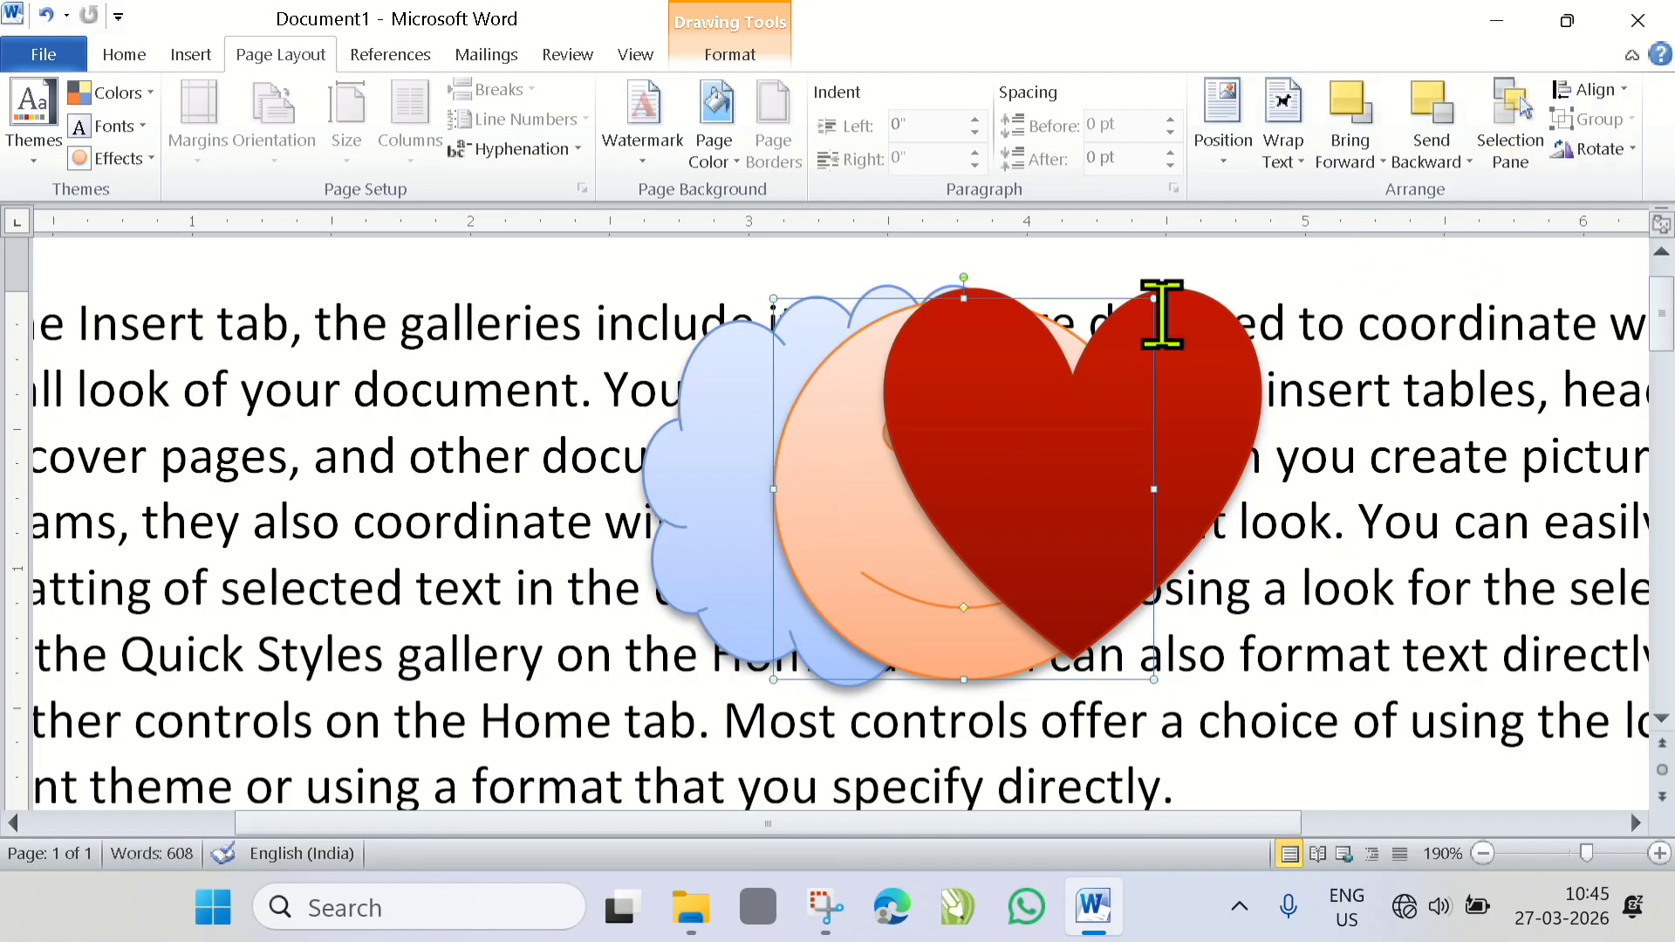
- Nudge the heart slightly right and apply Send Backward to place it one level lower, behind the smiley face
click(1233, 436)
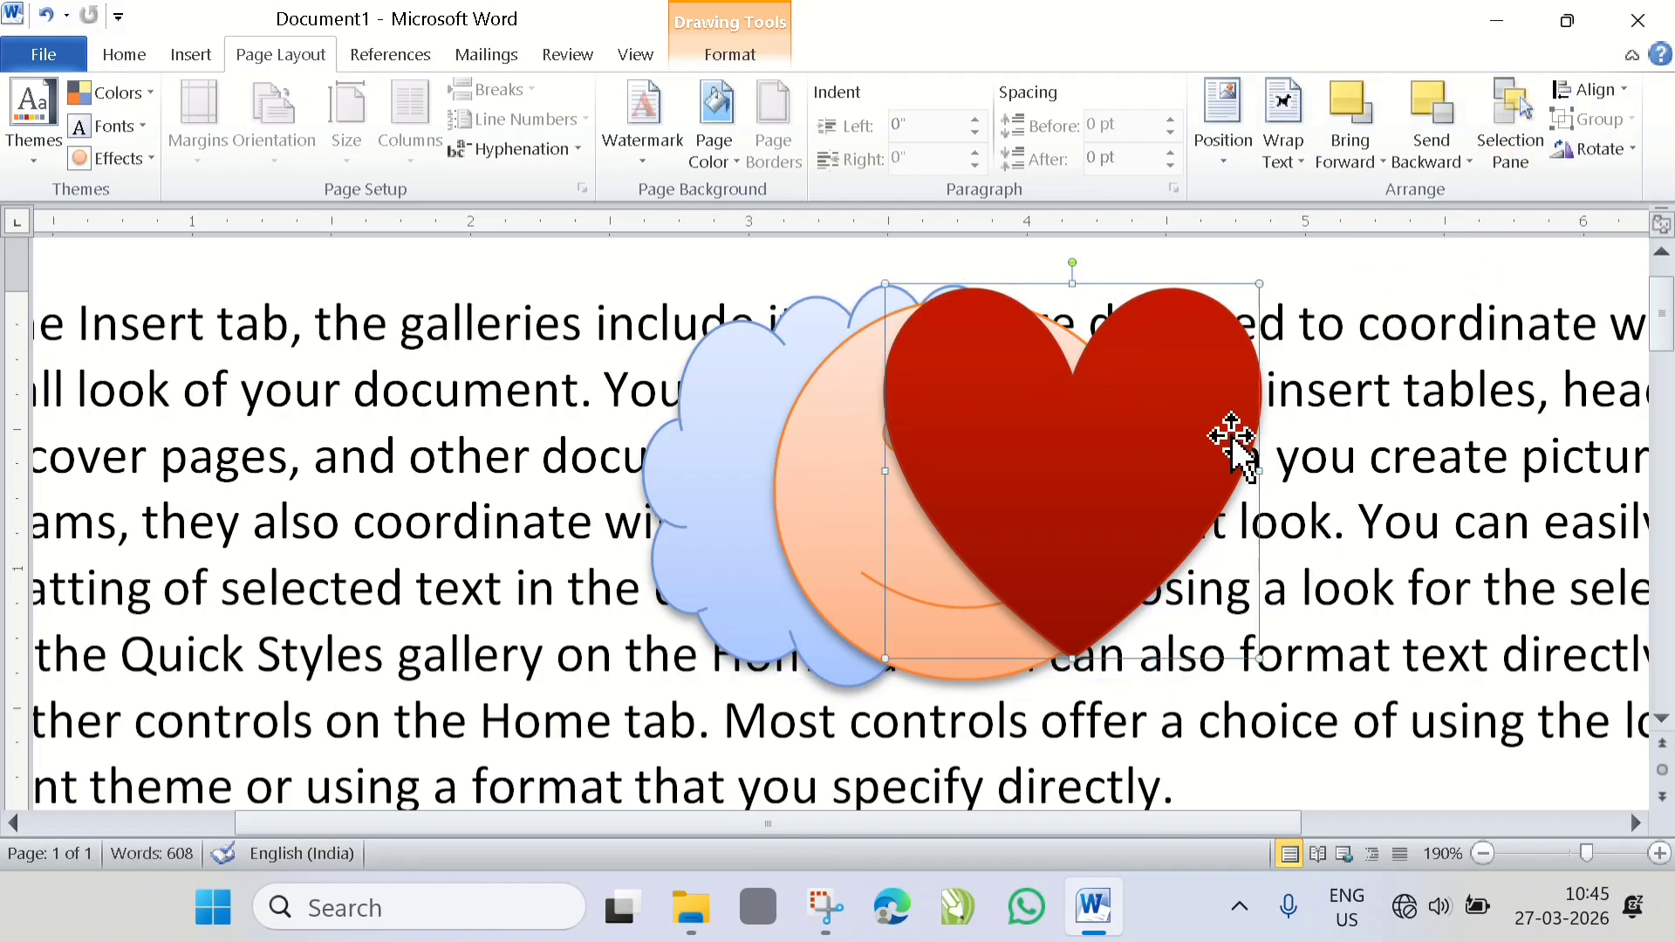
drag(1233, 436, 1263, 437)
click(1468, 163)
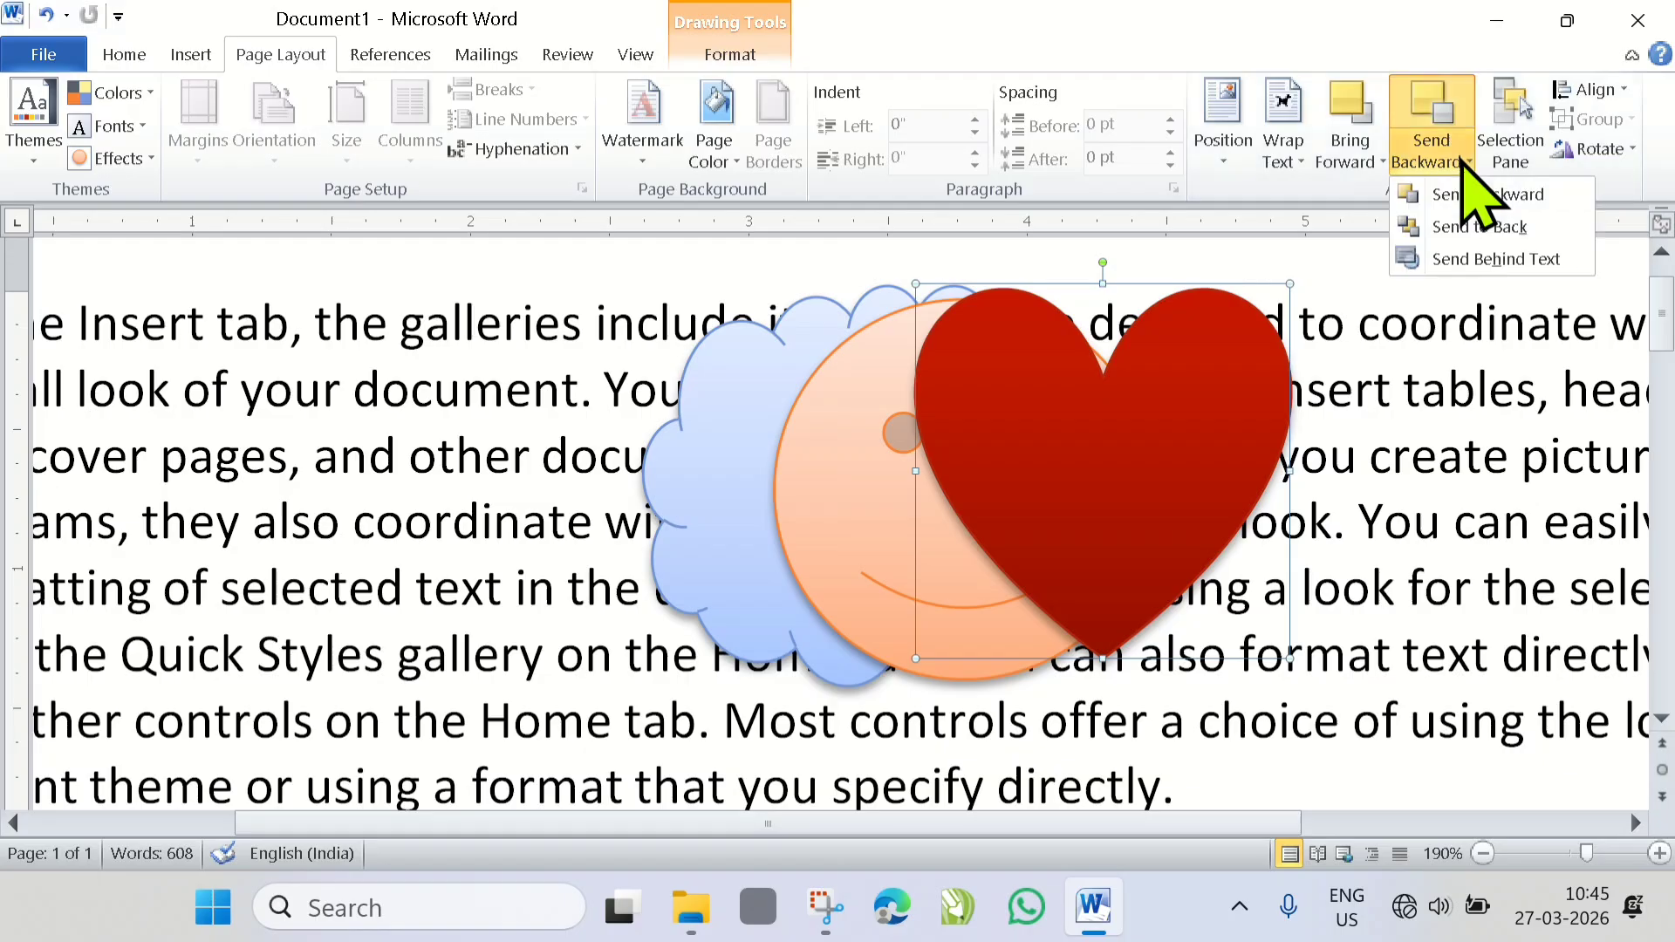
click(1491, 198)
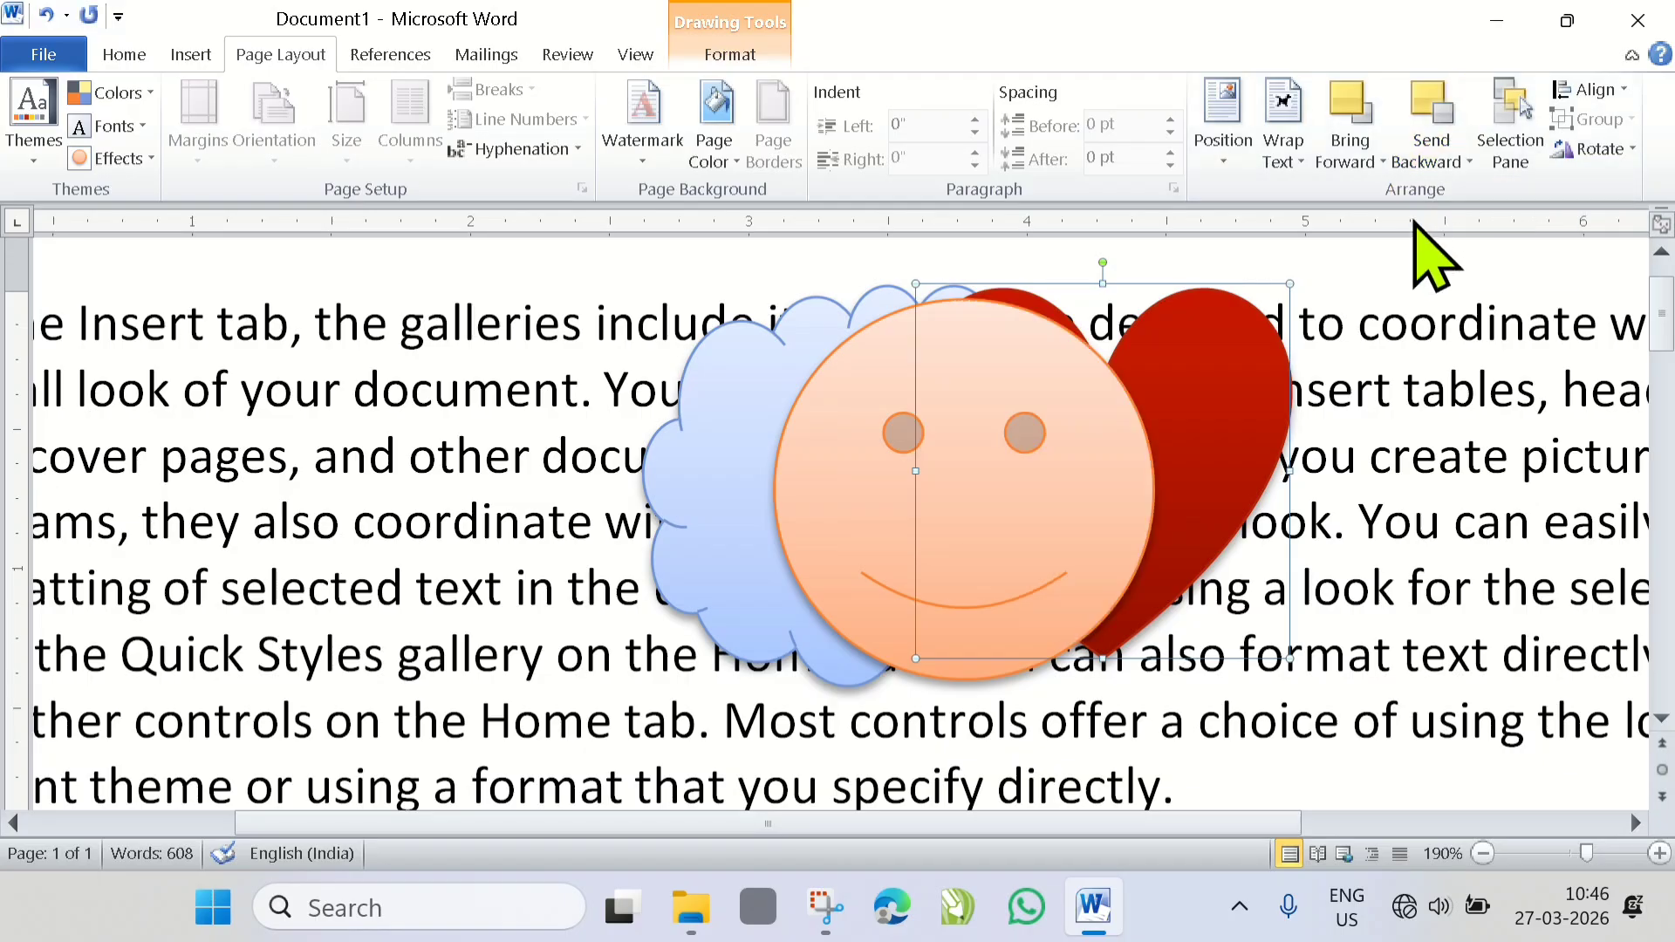
- Move the smiley face left over the cloud and send it to the back of all shapes
drag(1033, 515, 690, 486)
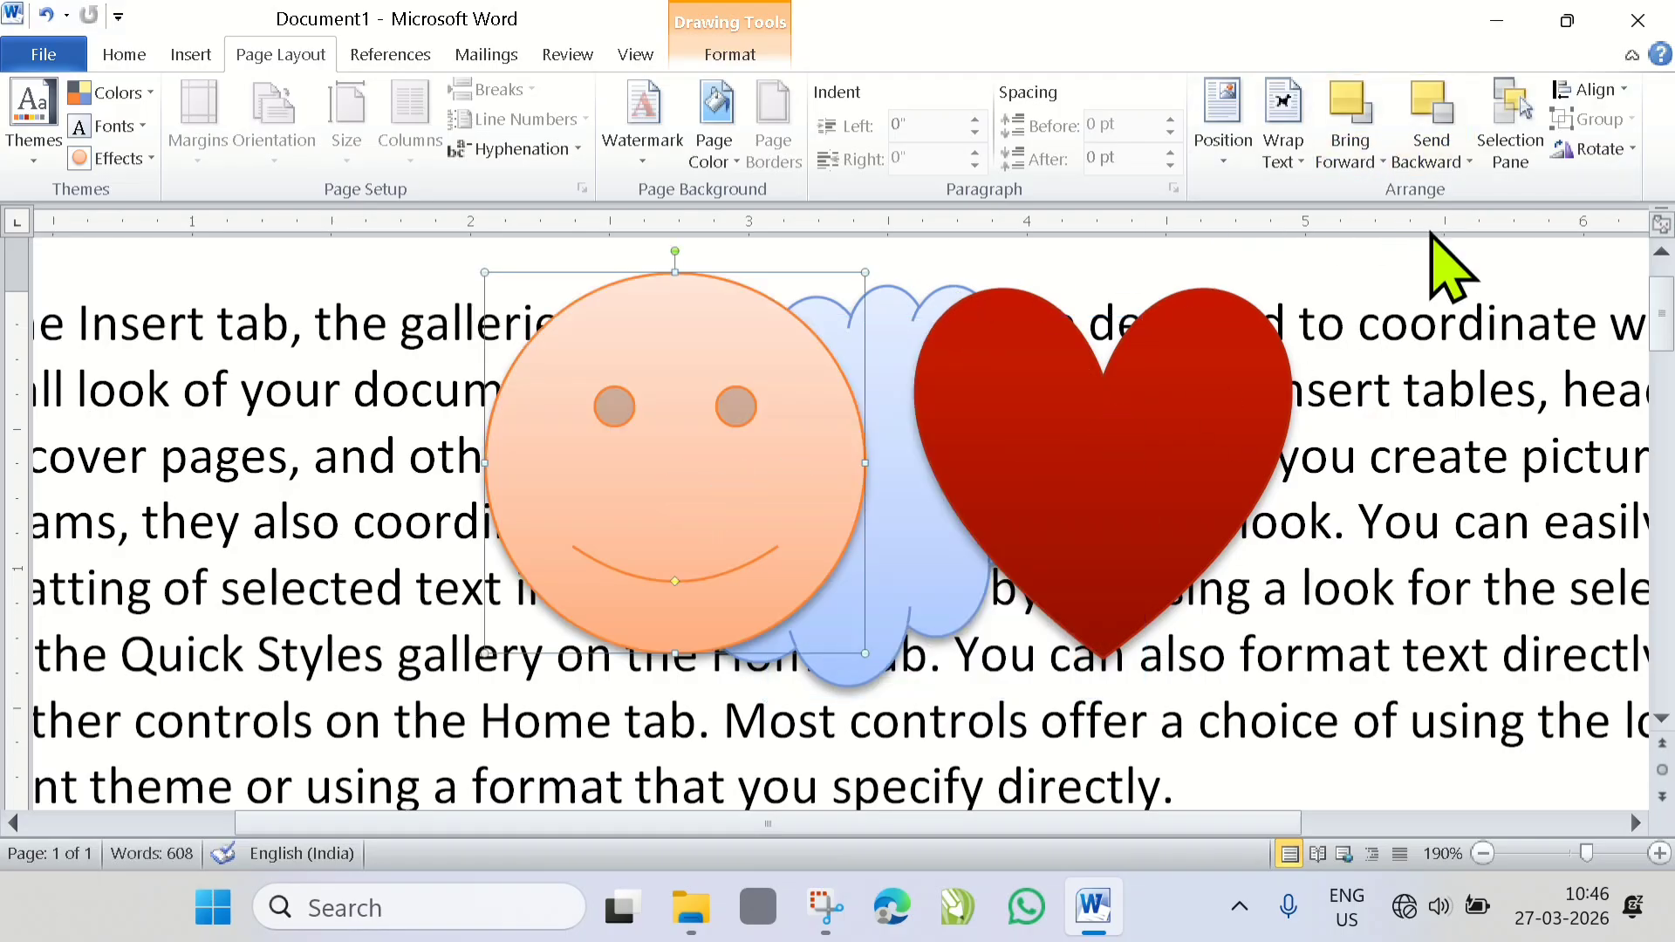
click(1467, 162)
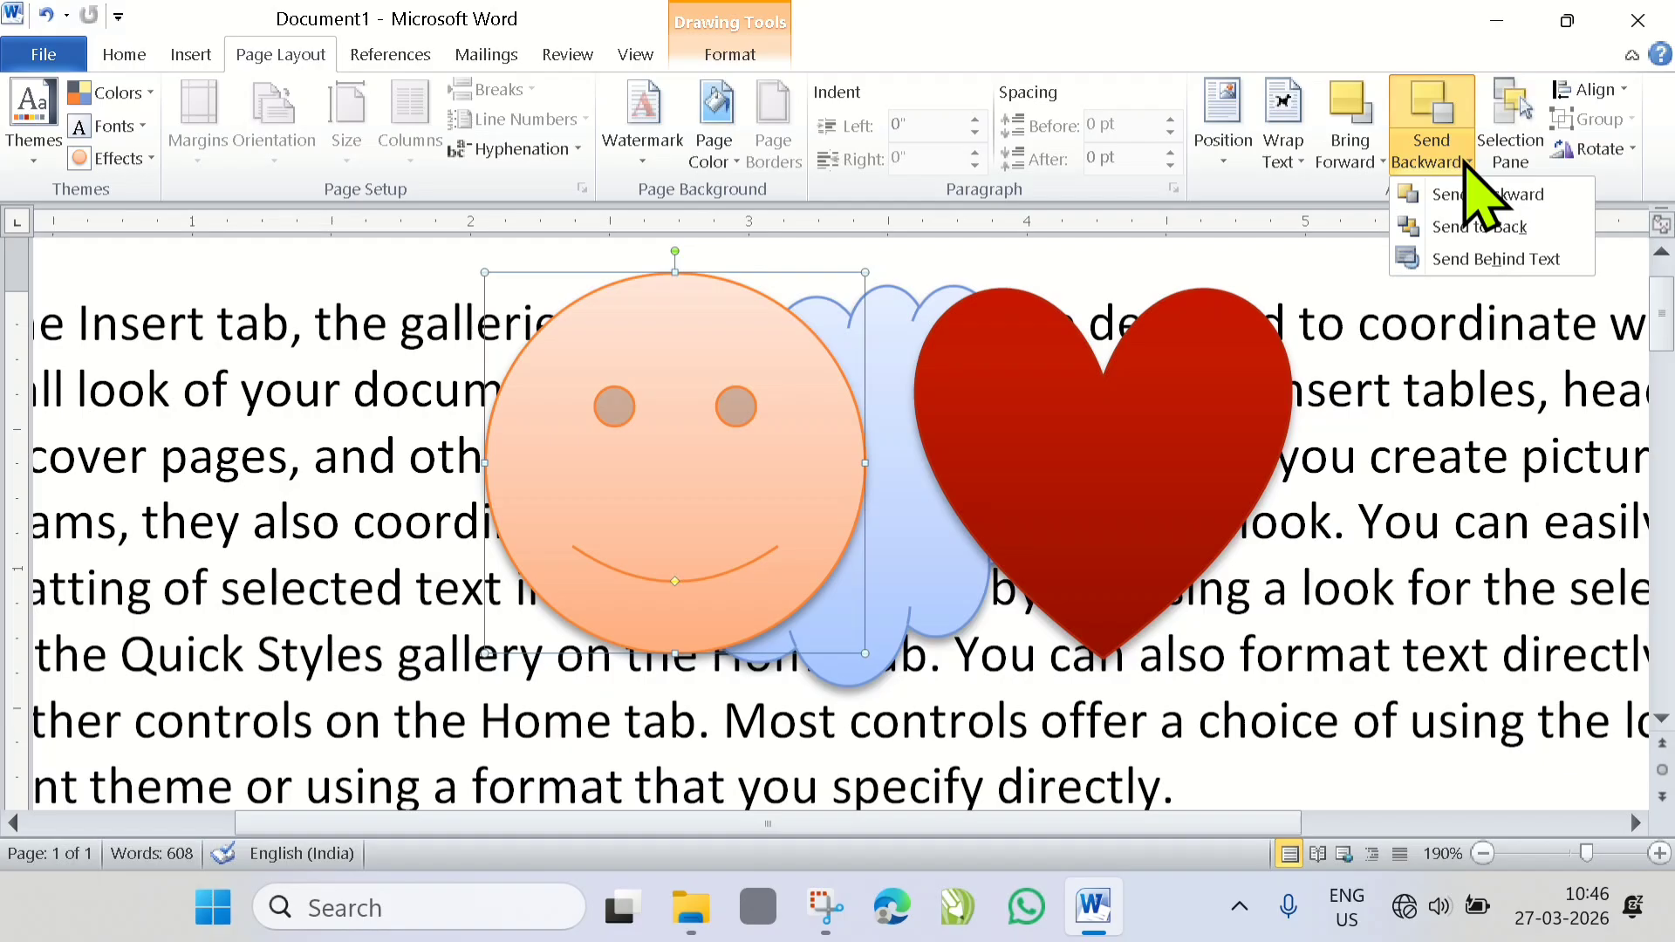
click(1497, 228)
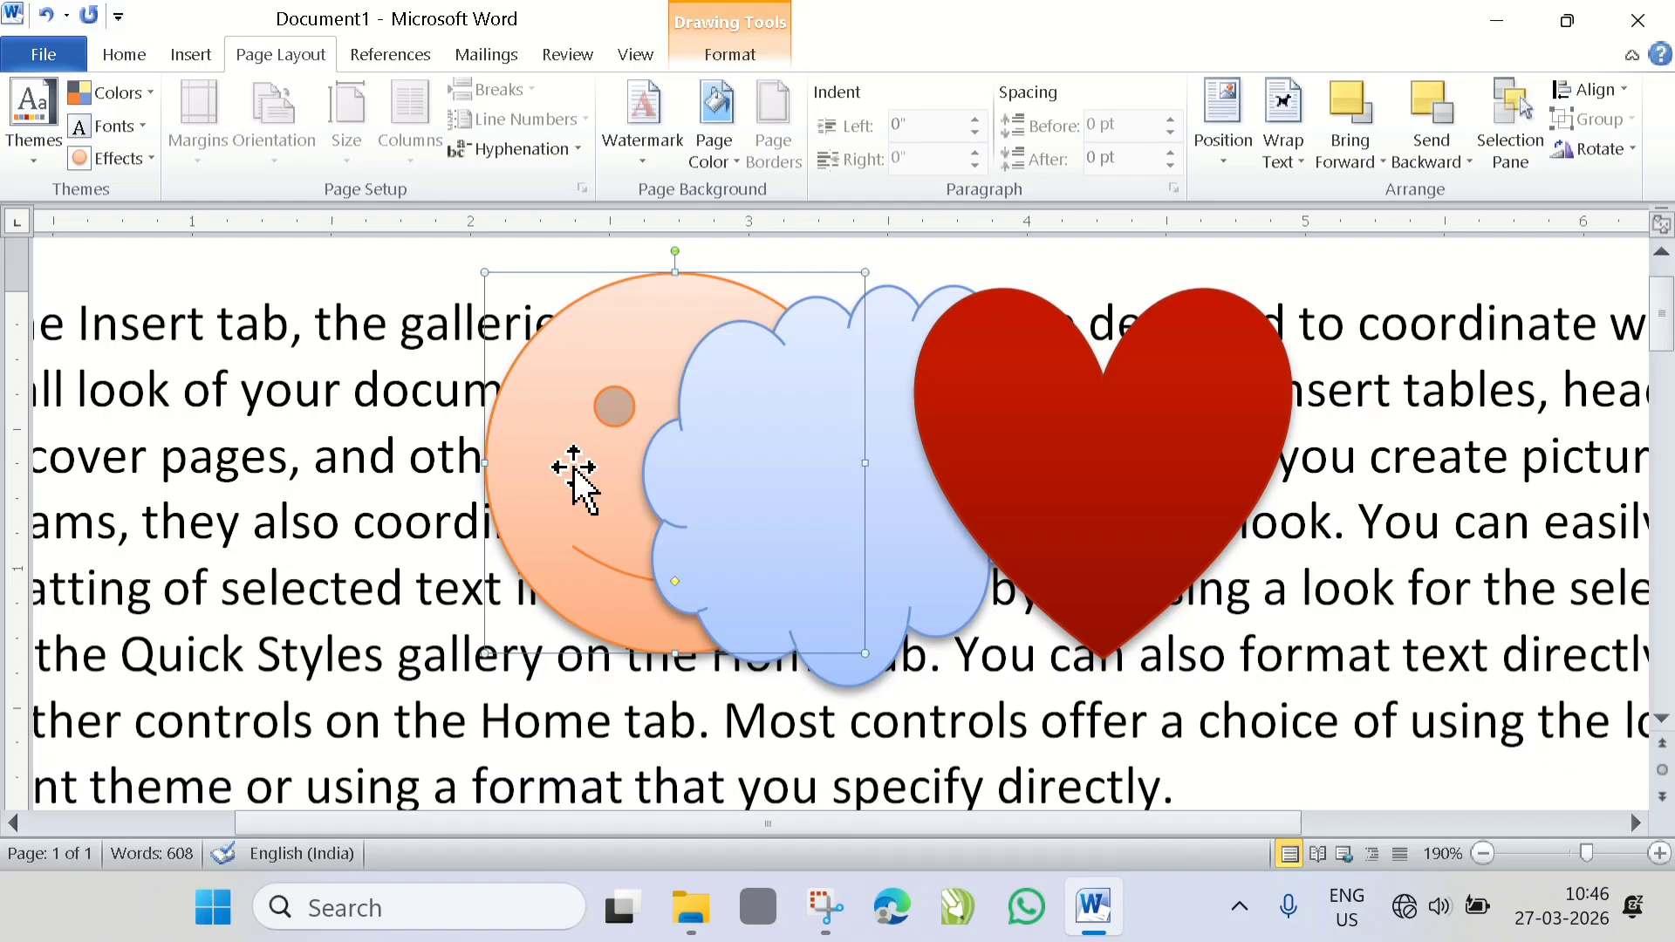
- Move the smiley face onto the text left of the cloud and apply Send Behind Text
click(1431, 157)
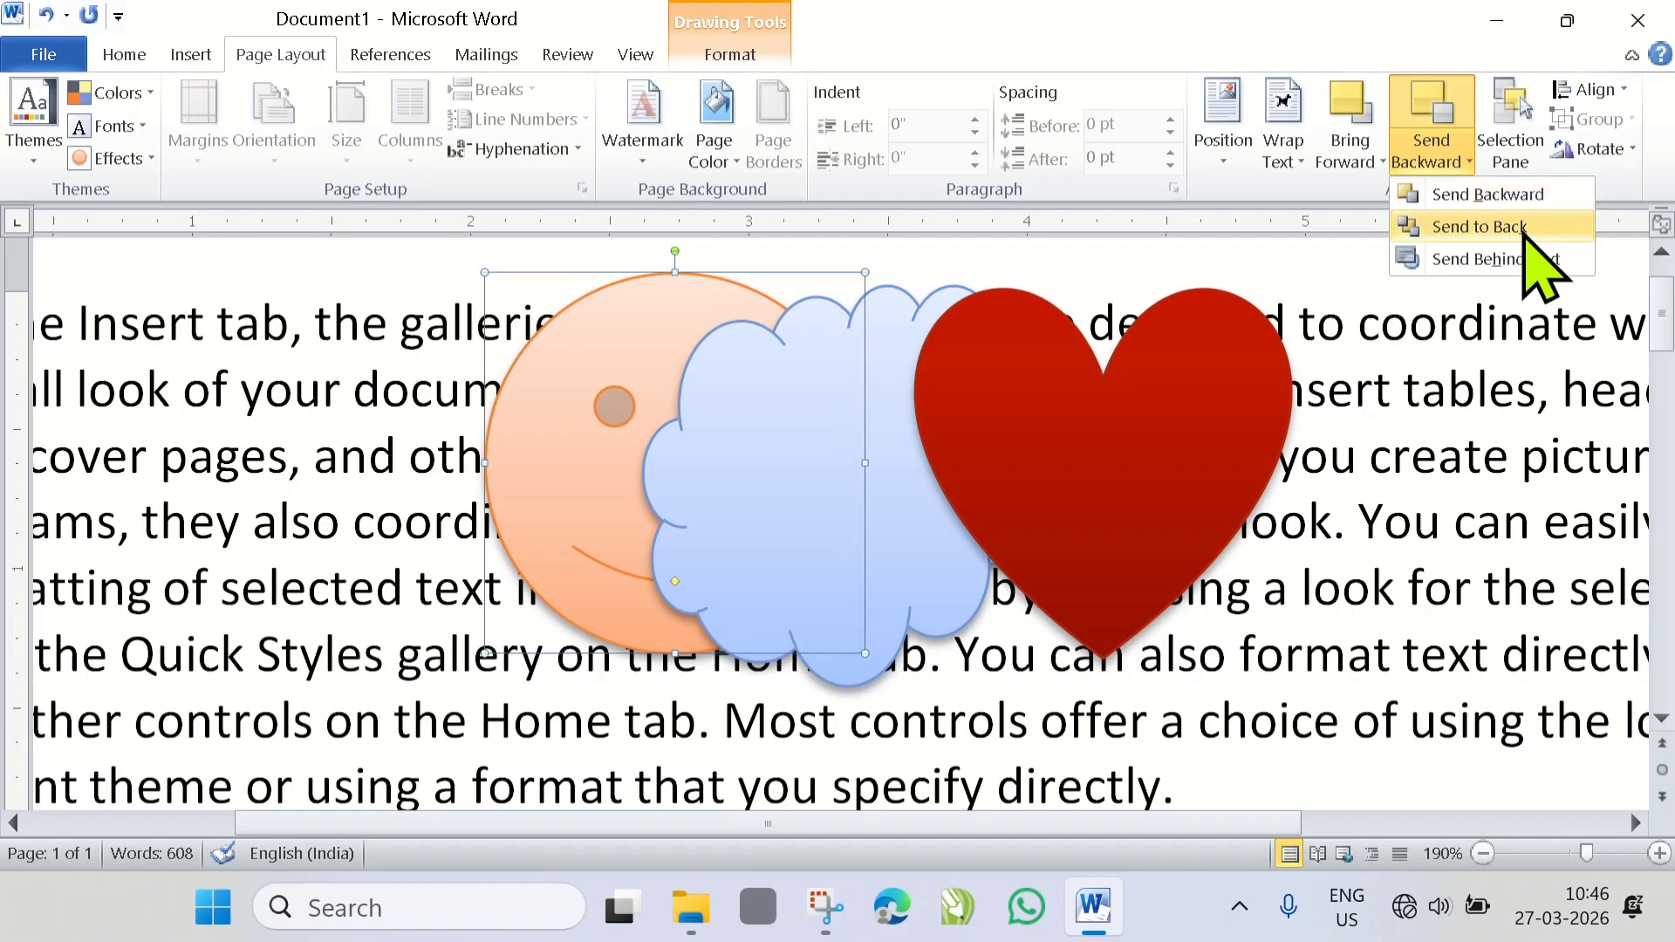
click(1440, 261)
drag(334, 461, 315, 466)
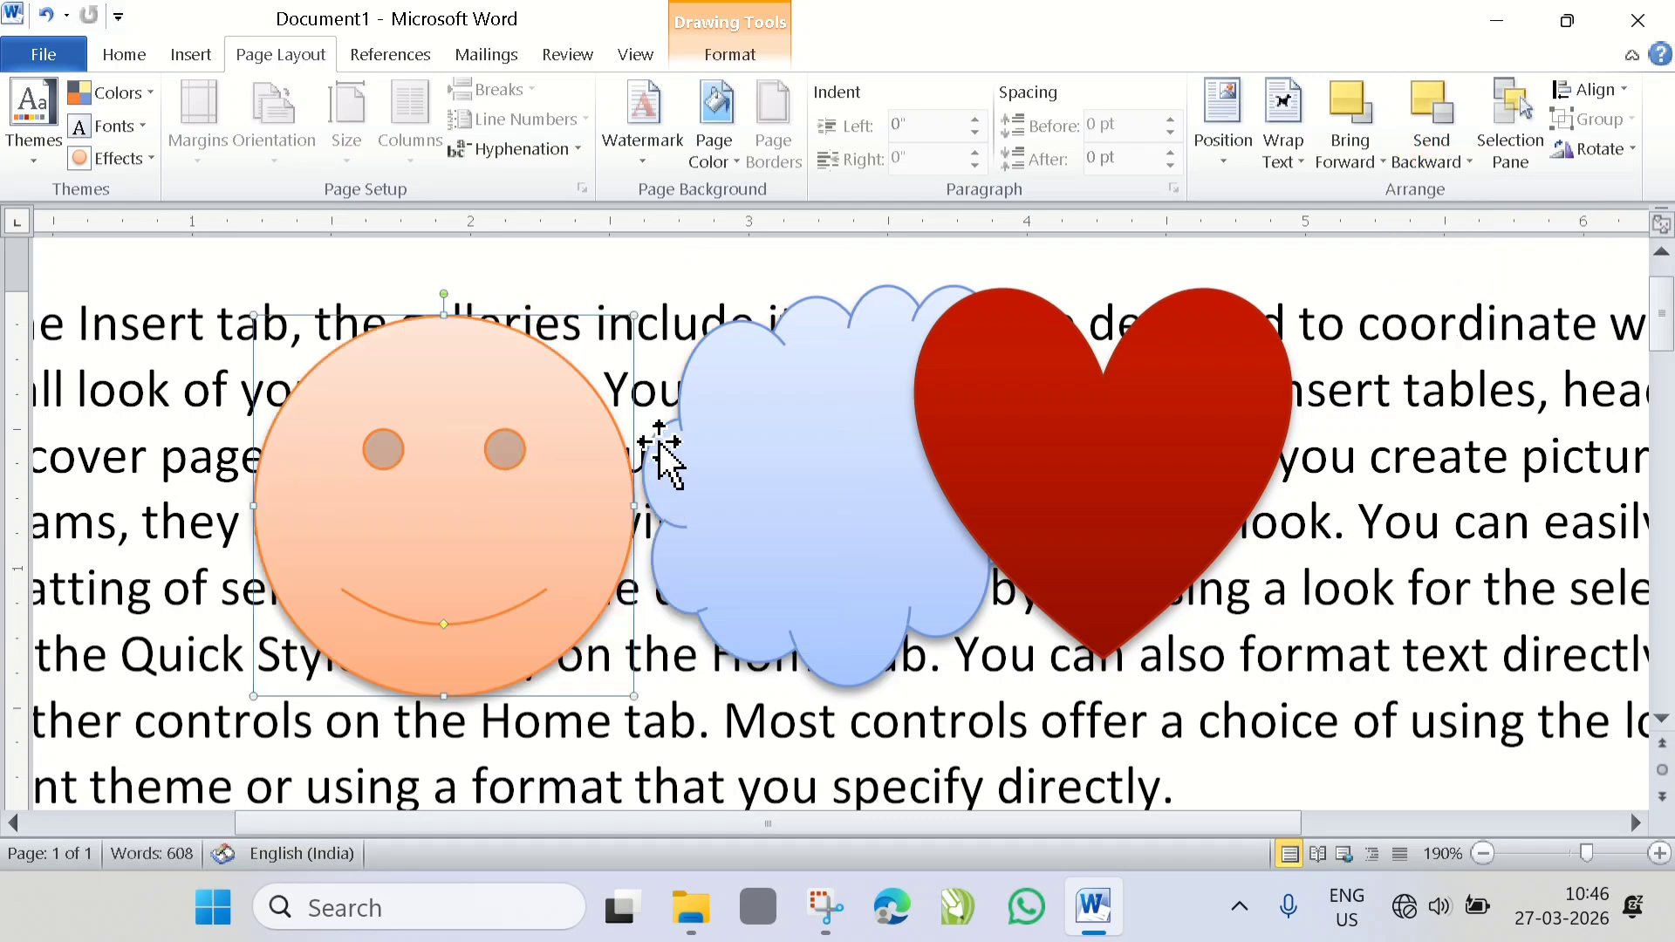
scroll(543, 756, down, 1)
scroll(553, 736, up, 1)
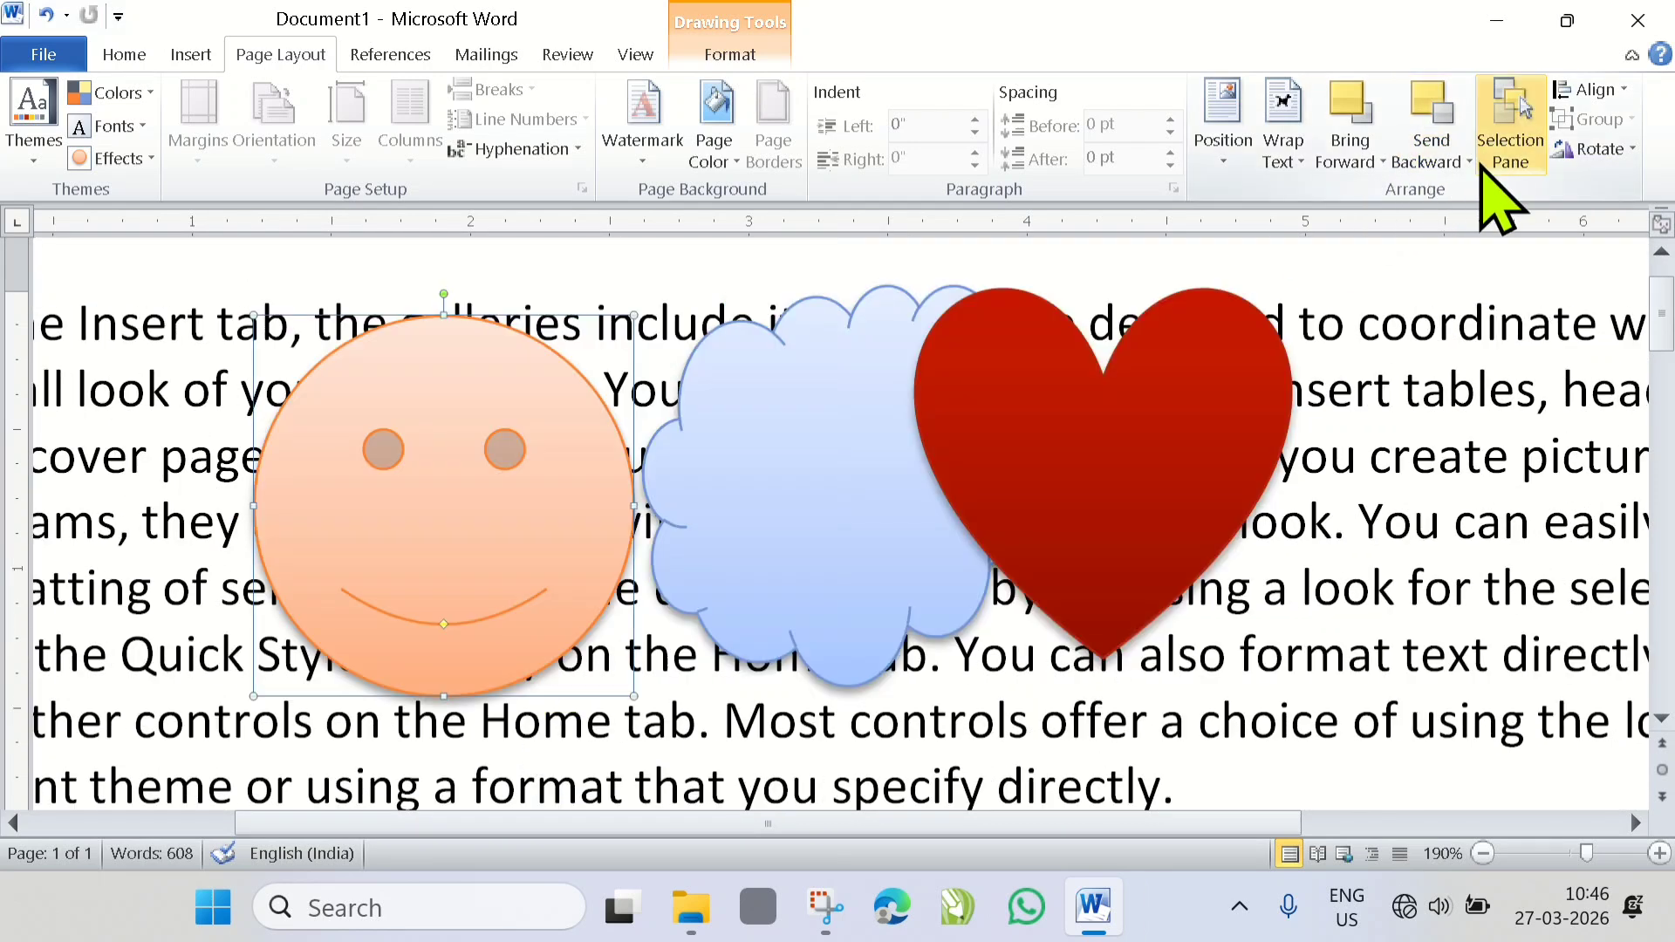
click(1455, 162)
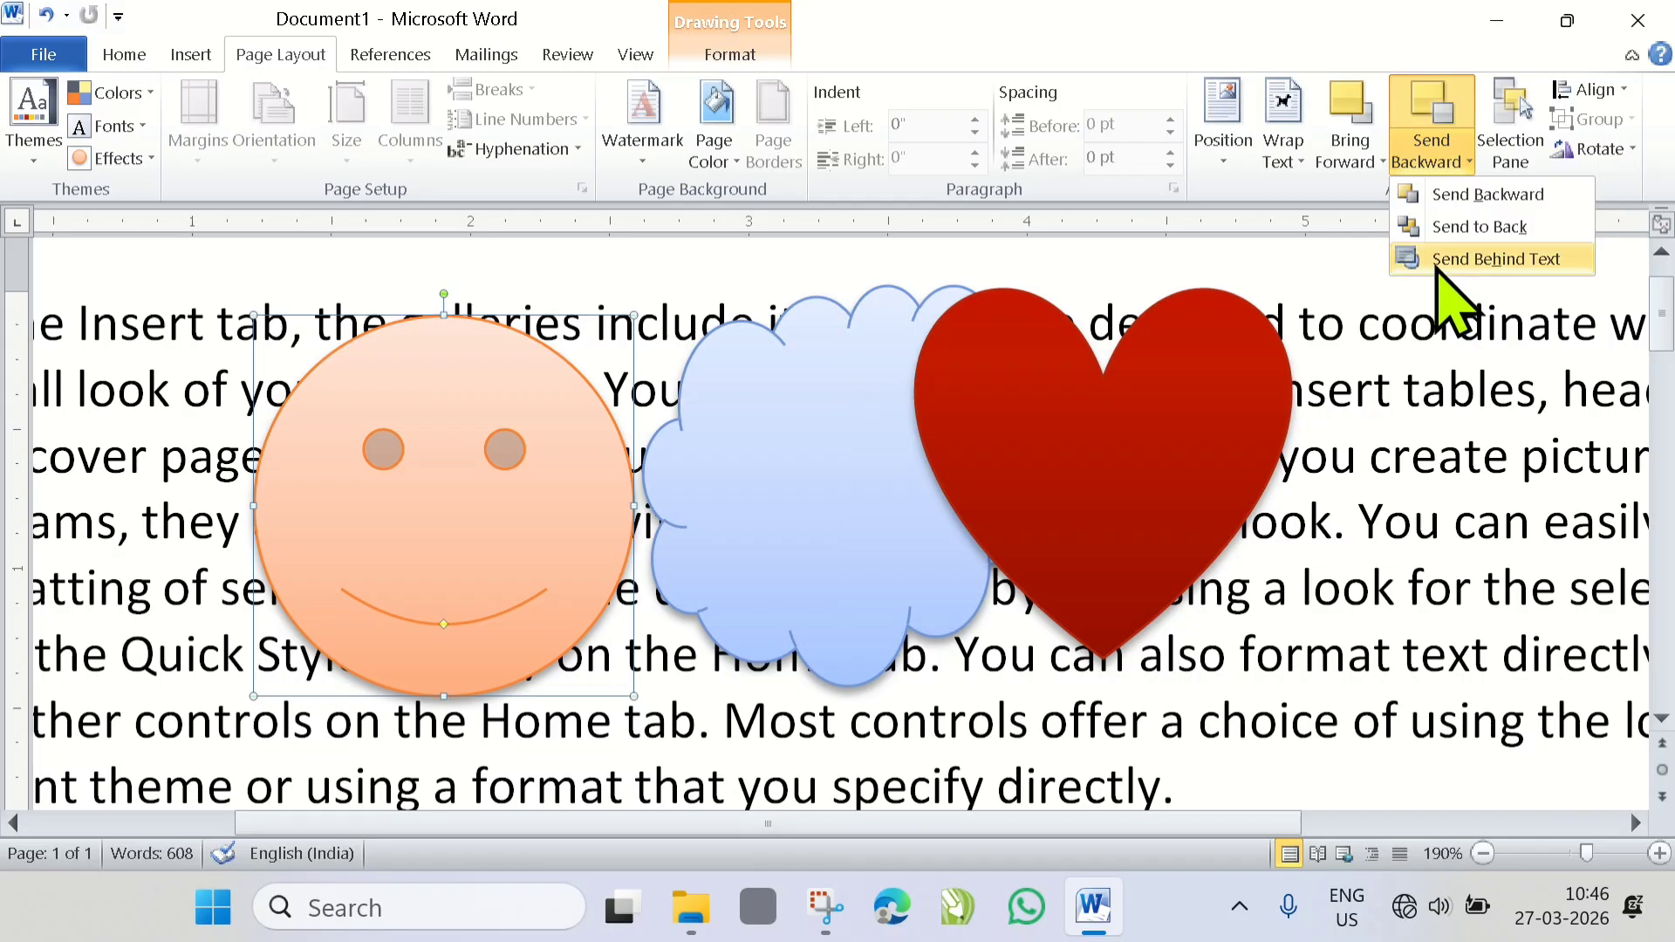
click(1438, 267)
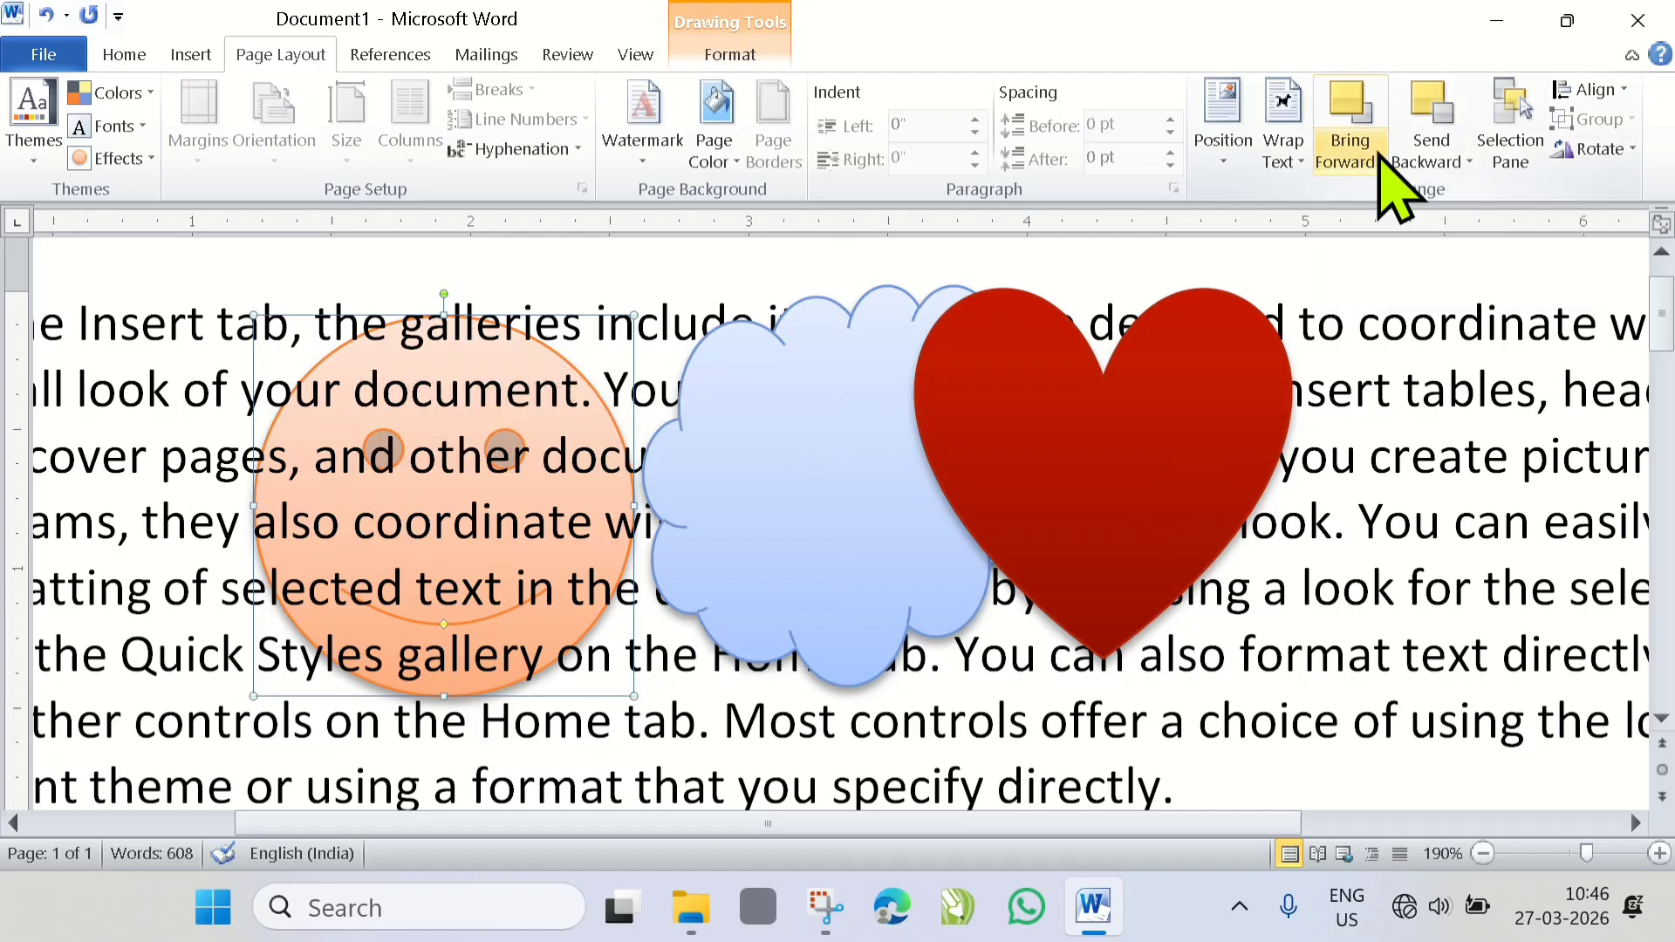
- Bring the smiley face in front of the text and move it slightly further left and down
click(1378, 162)
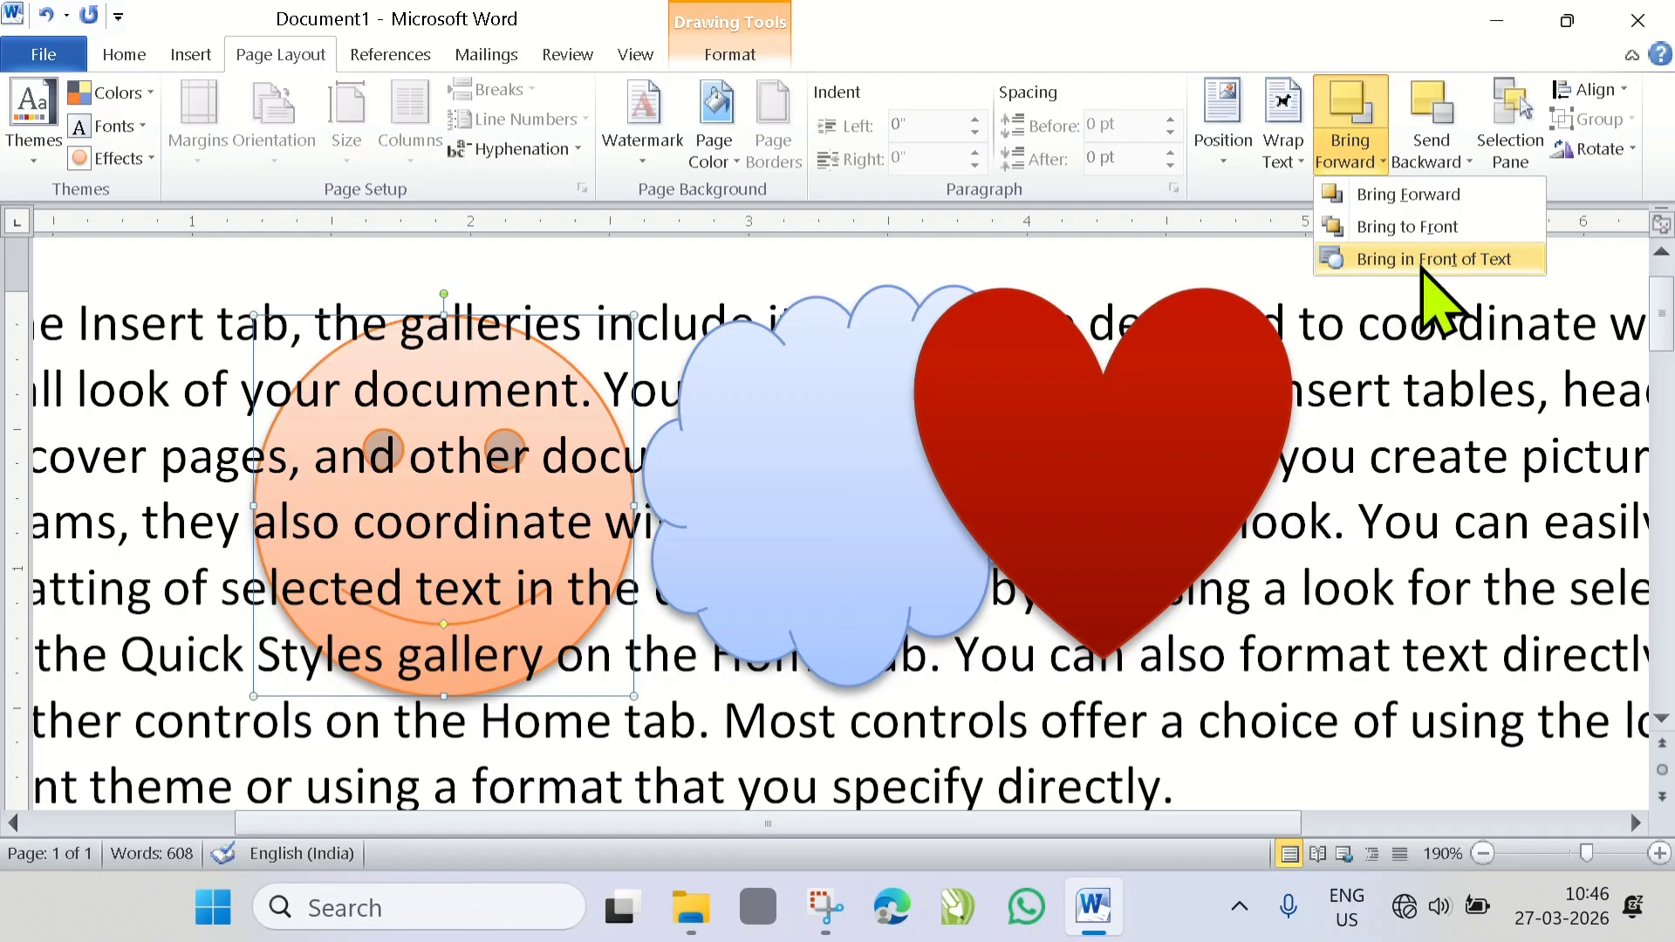
click(1420, 260)
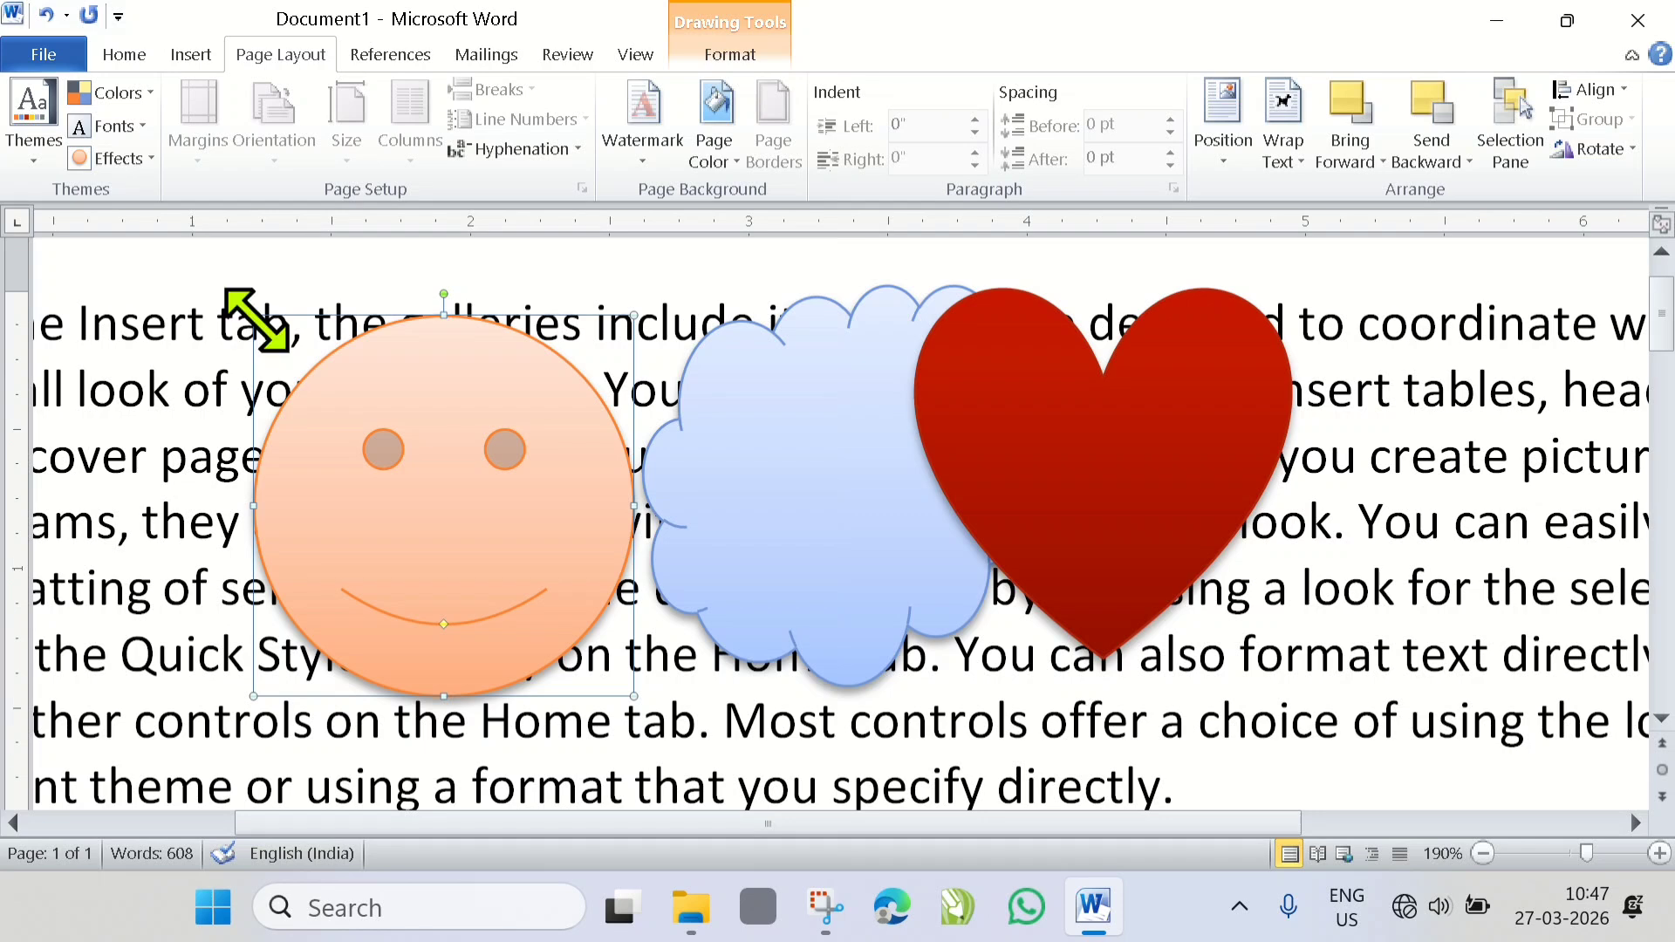
drag(393, 489, 290, 517)
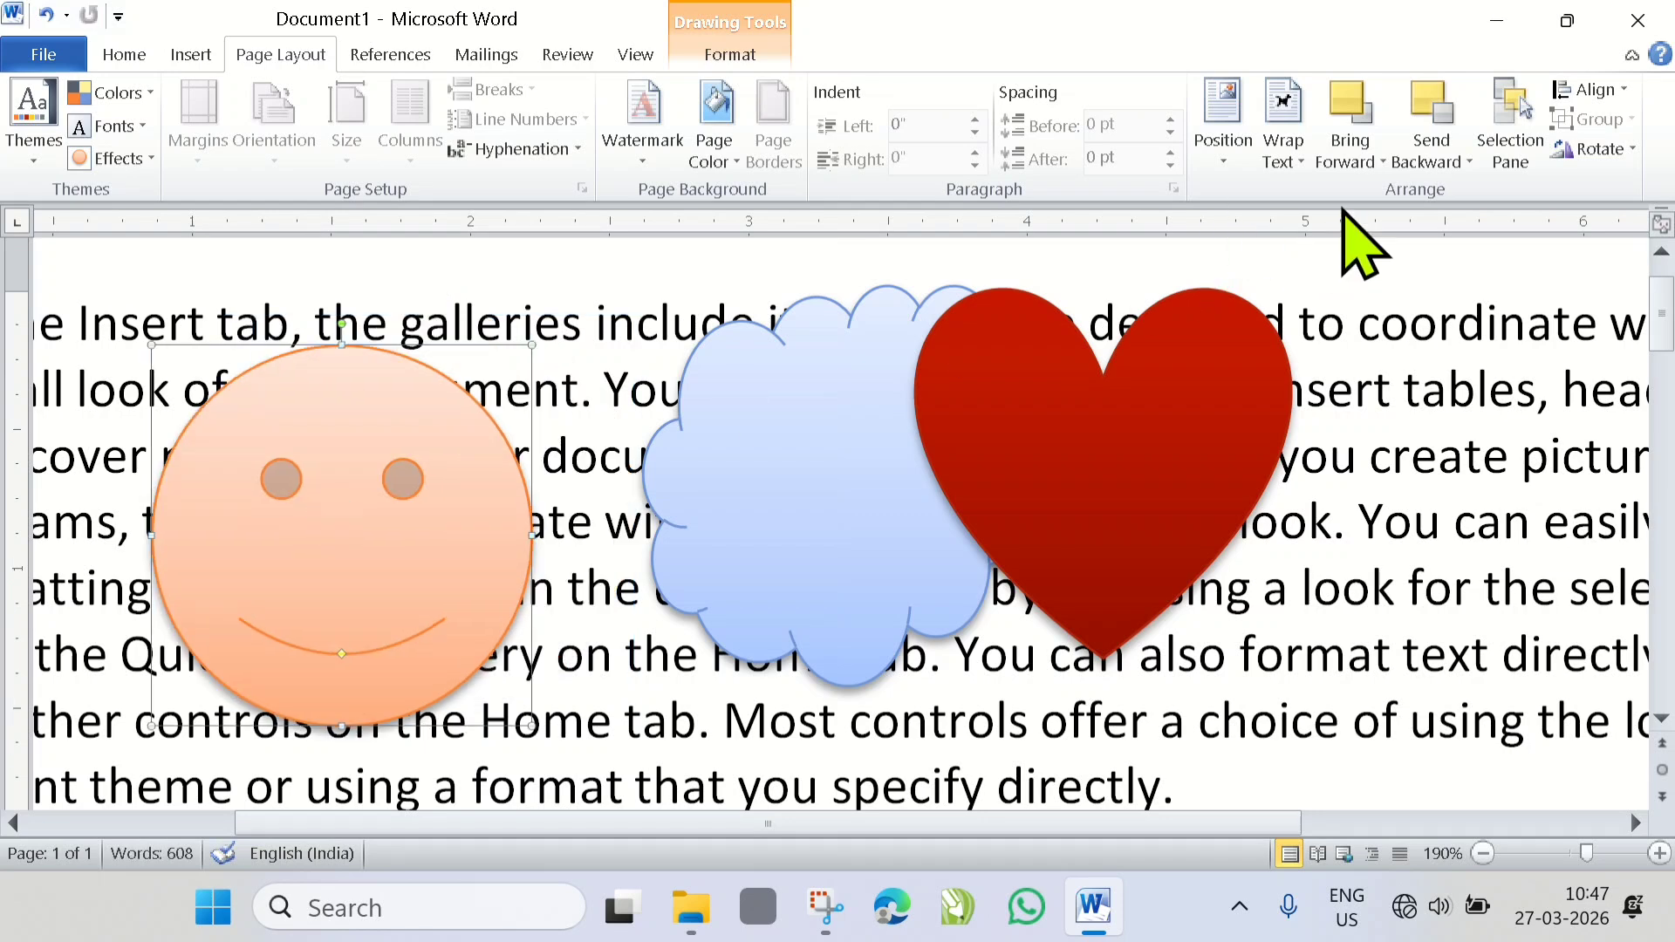
- Send the smiley face behind the text again and try to select it directly through the text
click(1468, 164)
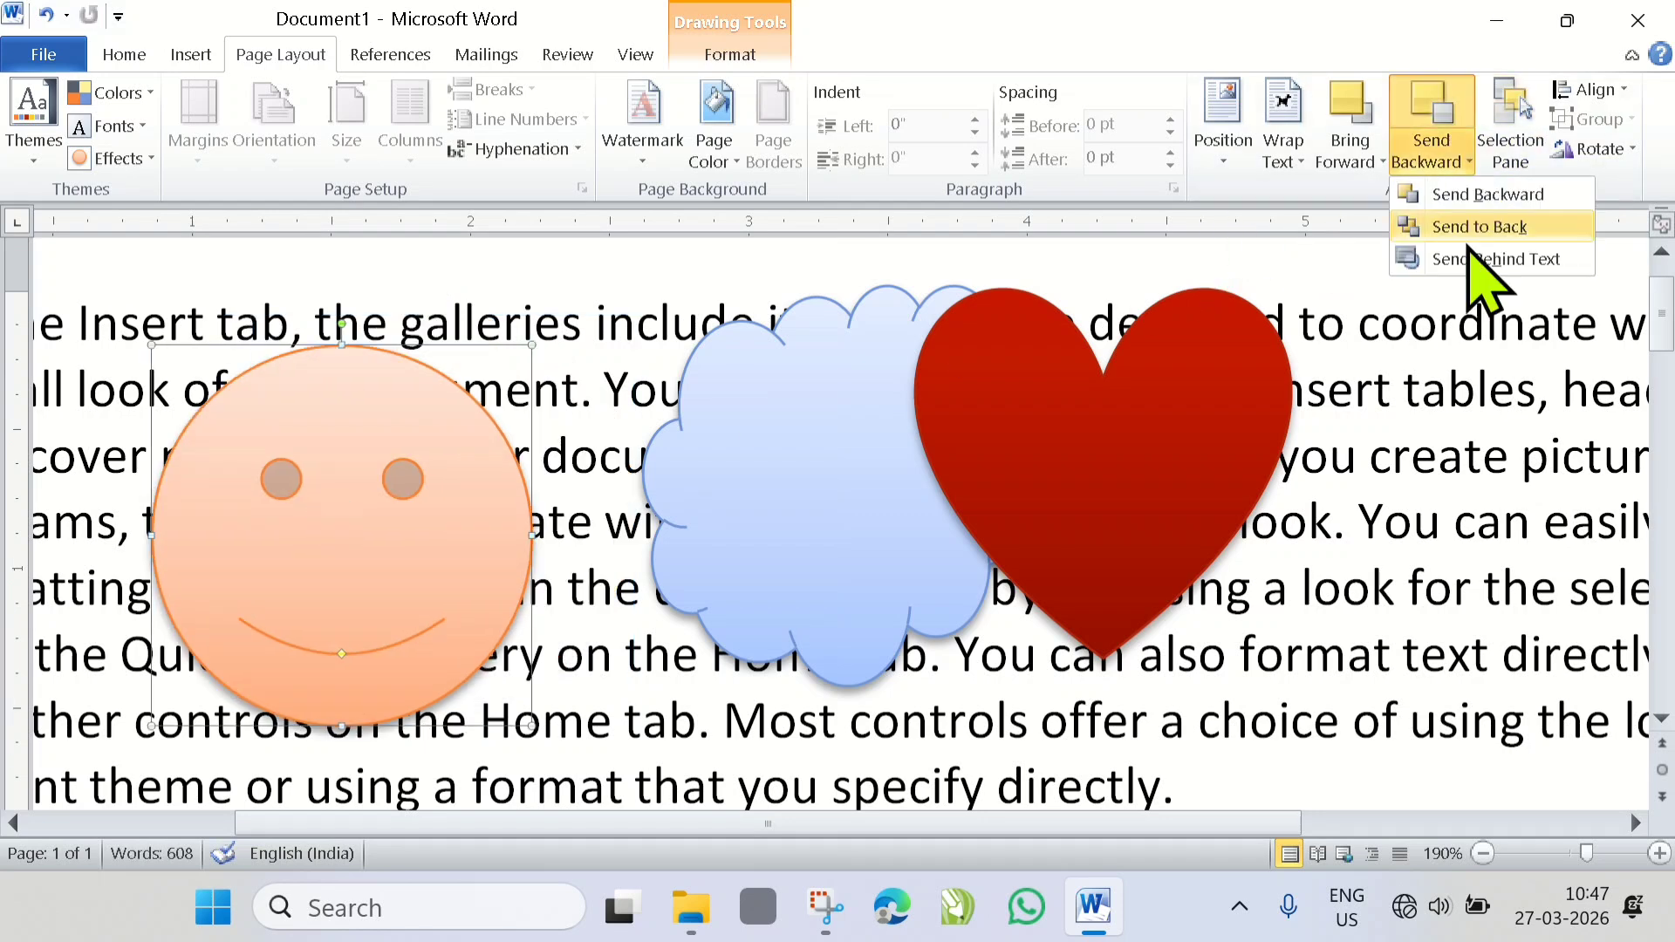
click(1464, 262)
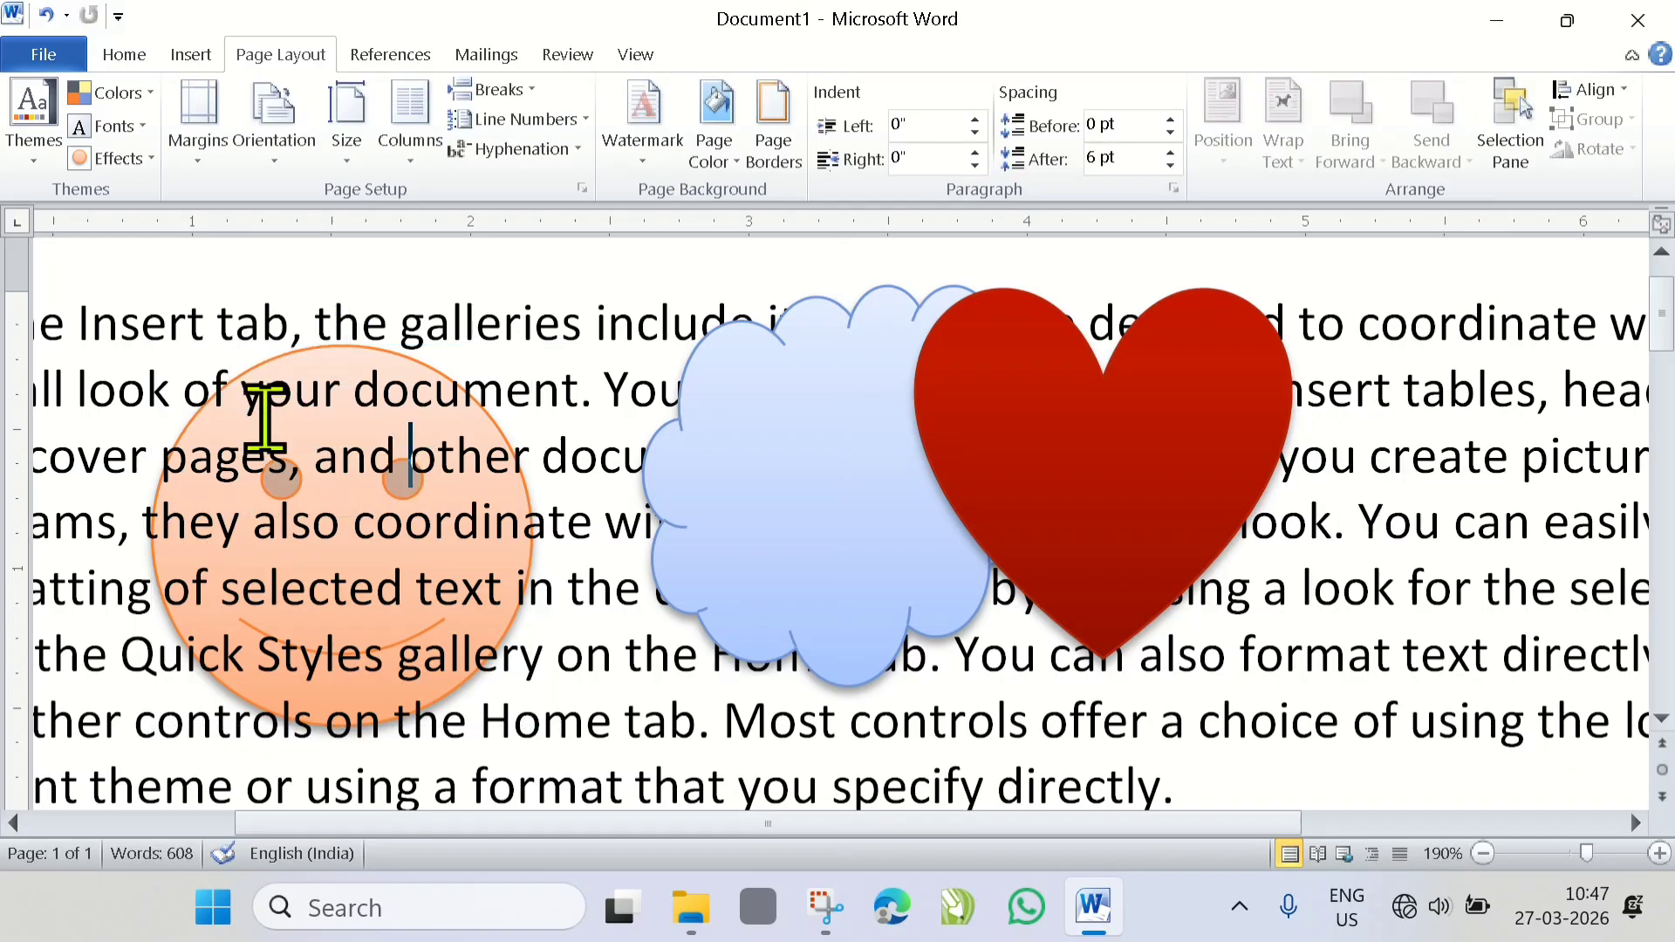
drag(166, 388, 486, 666)
click(388, 473)
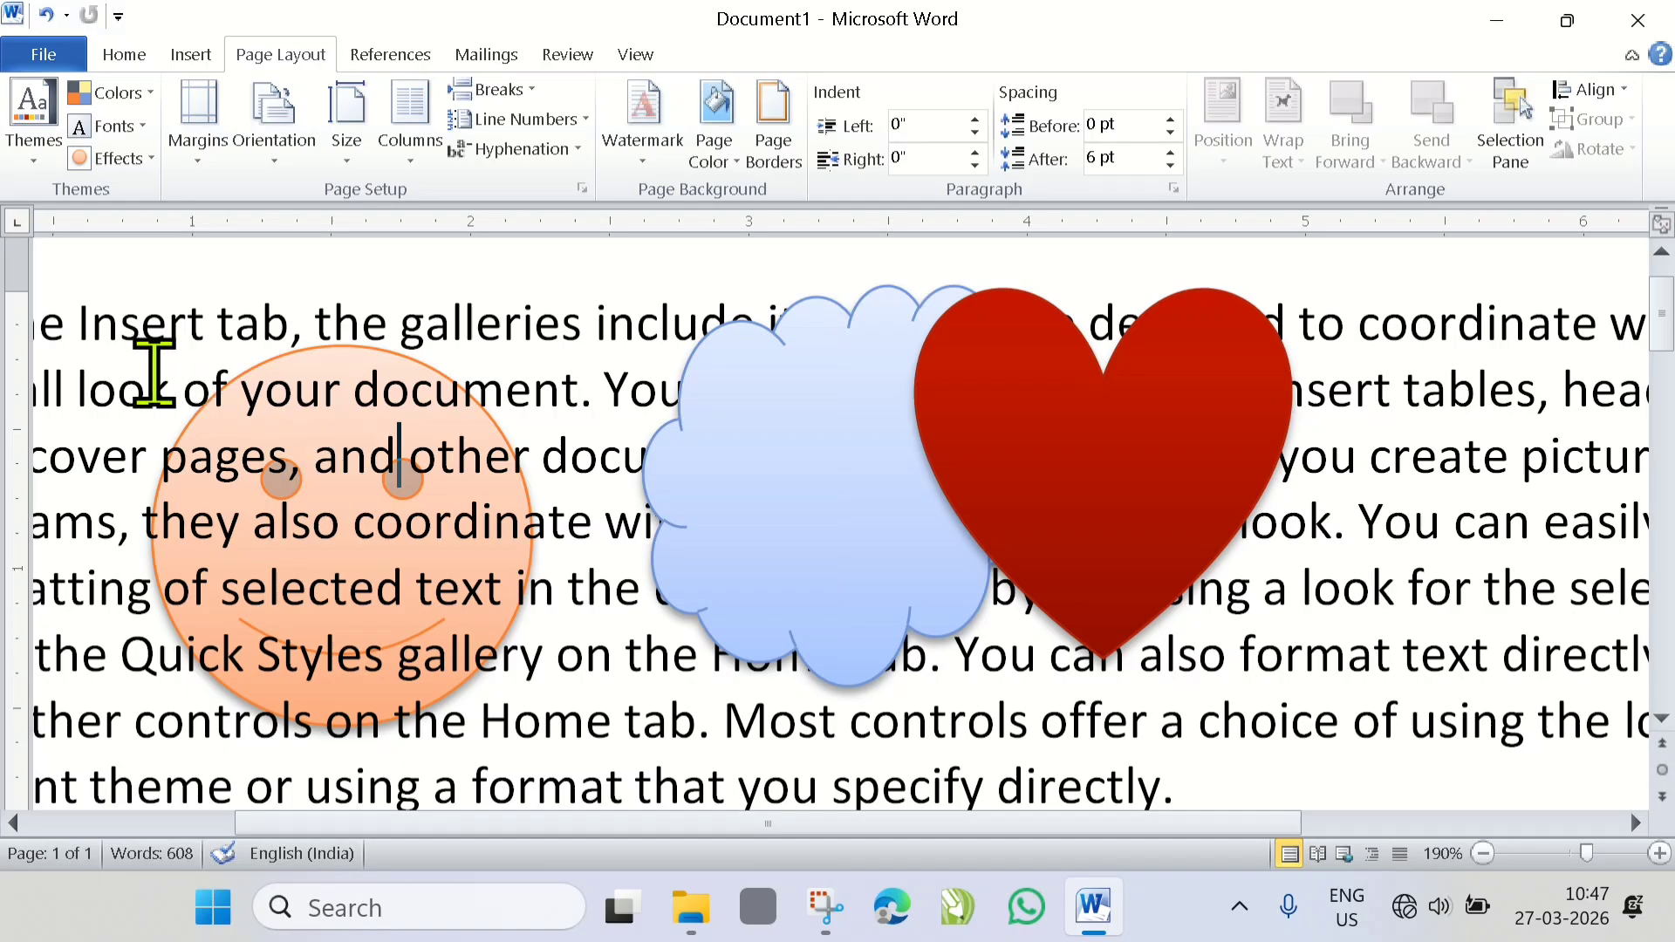
drag(153, 376, 427, 670)
click(428, 501)
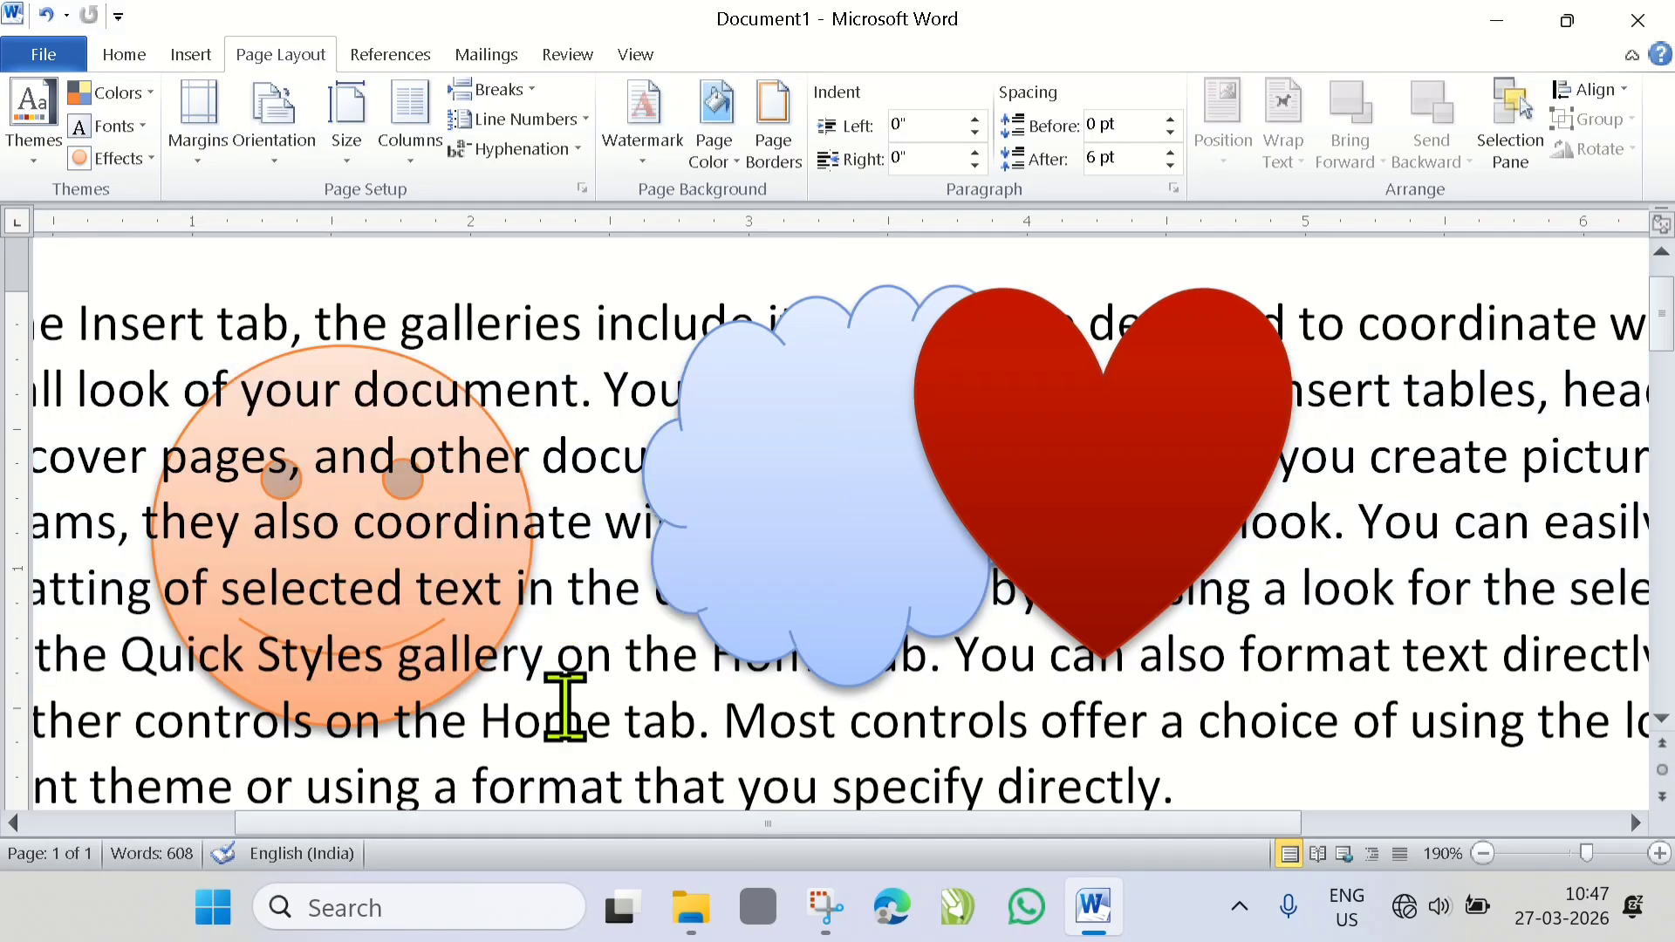
- Show the Selection Pane, select the heart, cloud and smiley face one after another from its shape list, and deselect them
drag(503, 843, 384, 838)
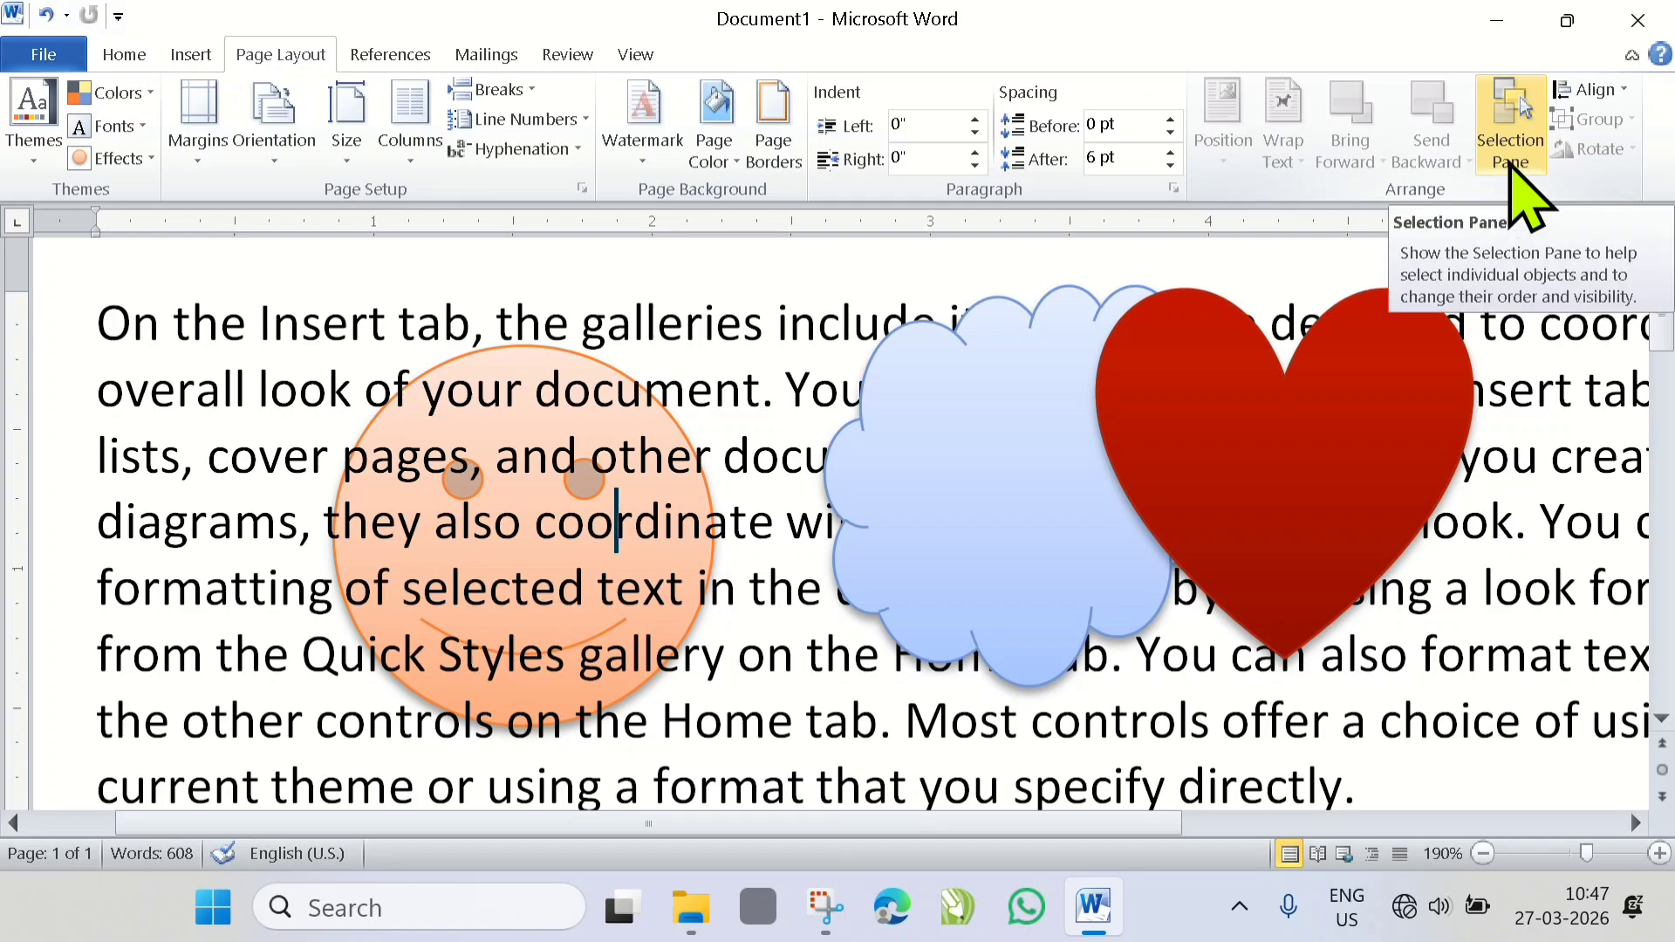
click(1515, 171)
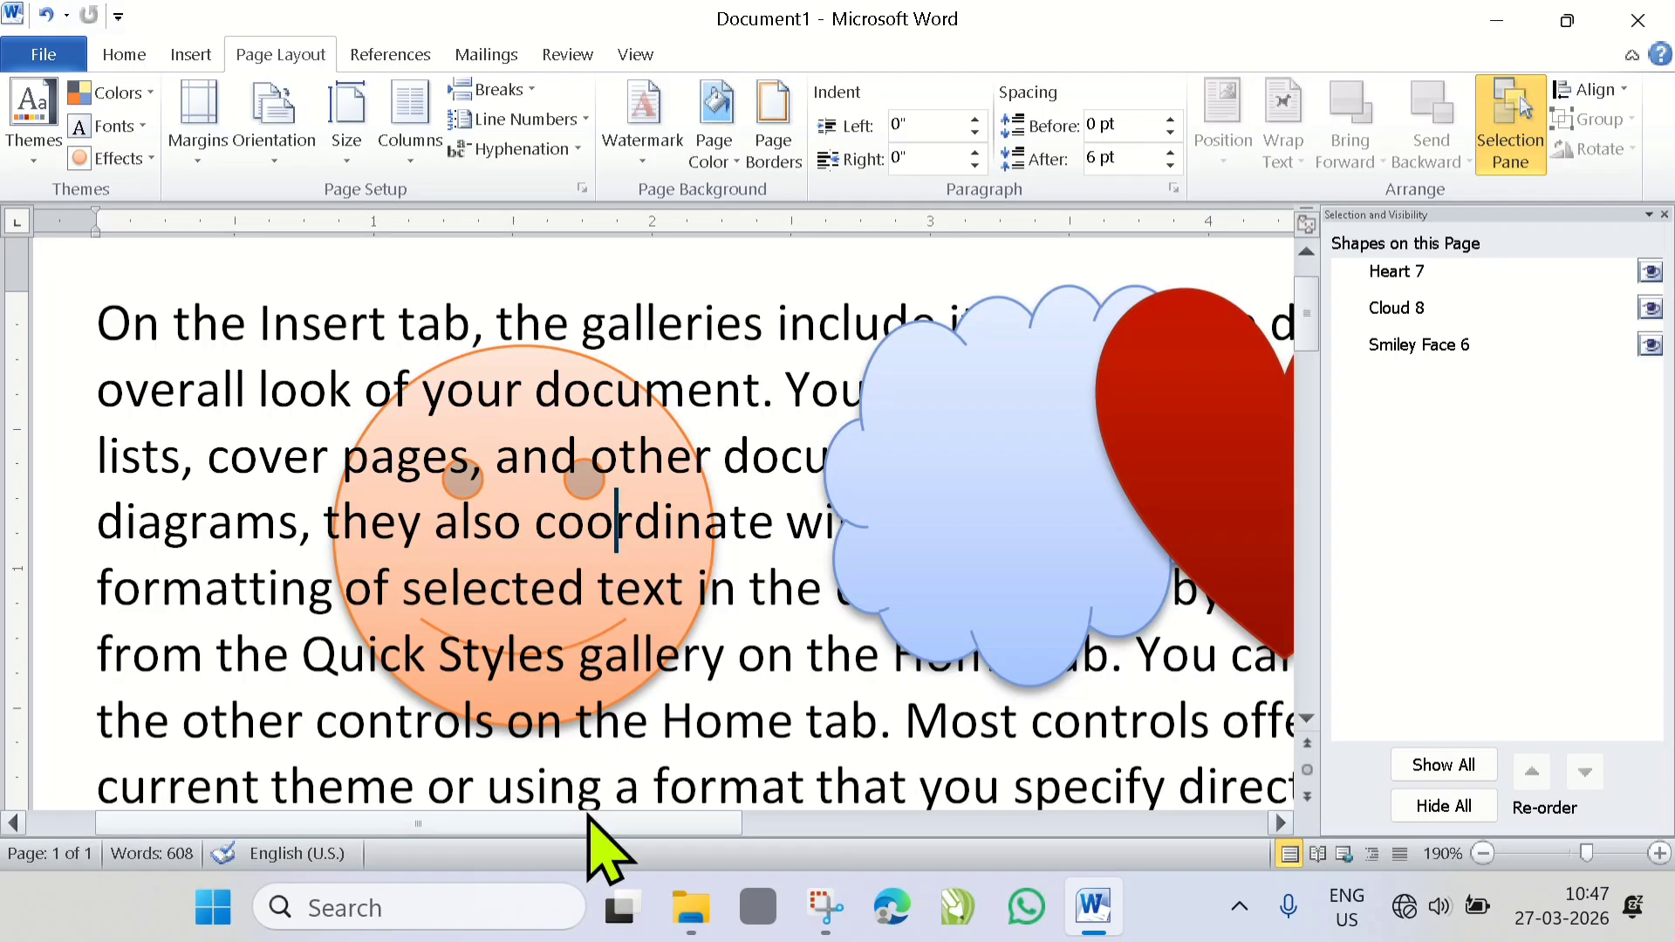
scroll(587, 820, right, 2)
scroll(587, 851, right, 2)
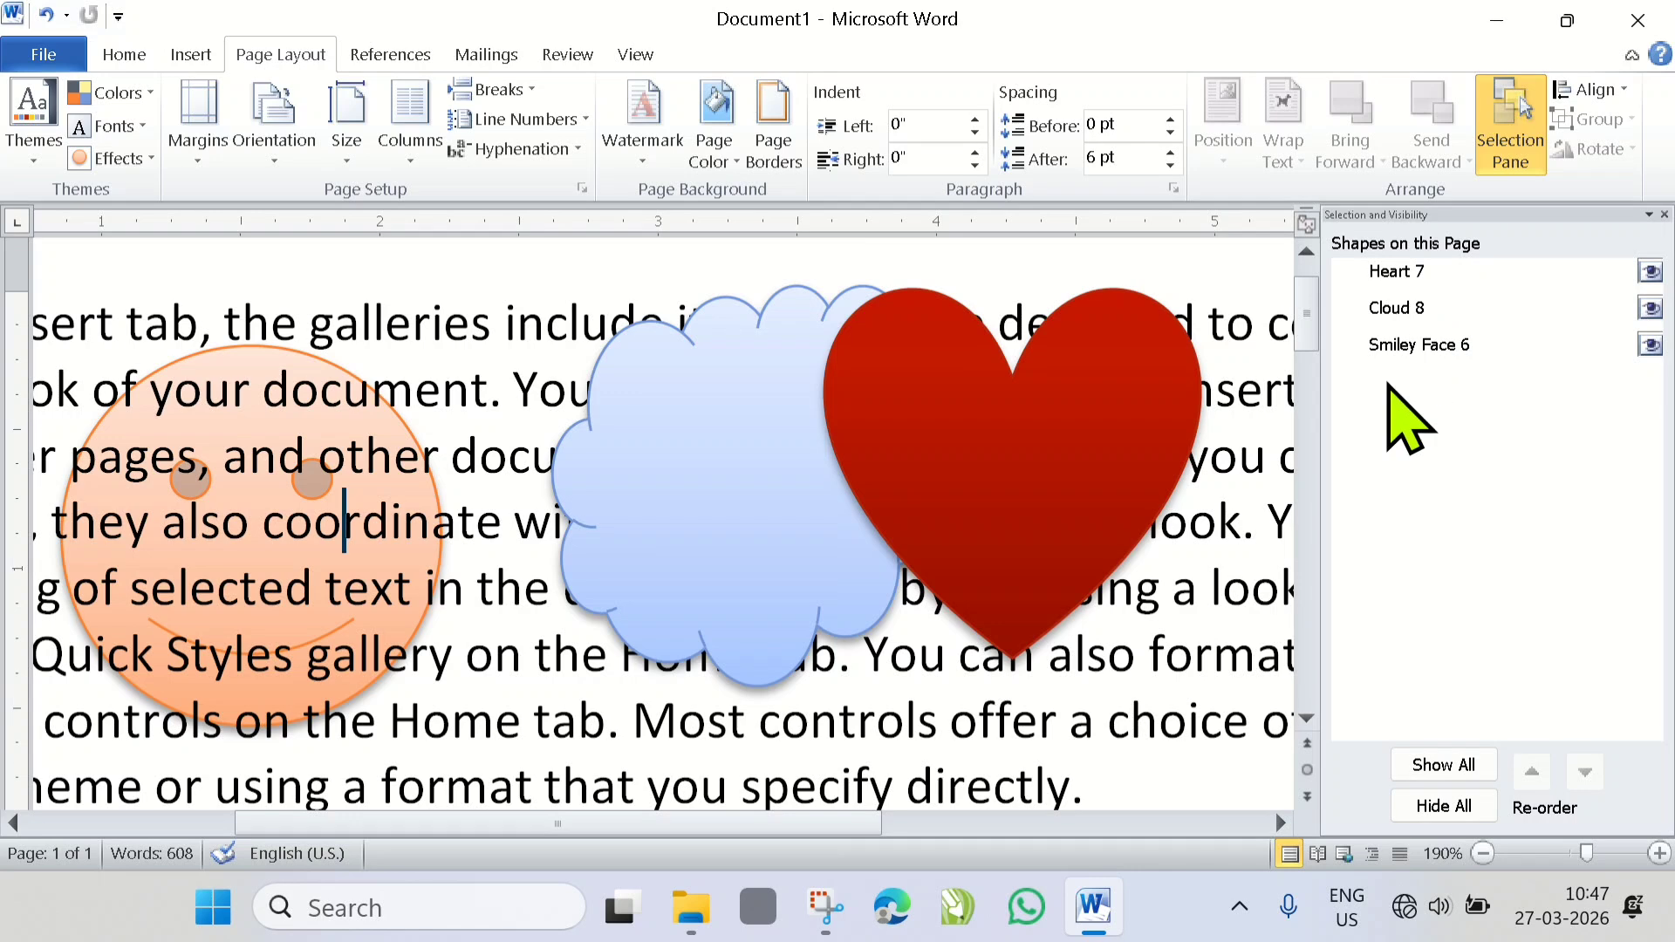
click(1401, 272)
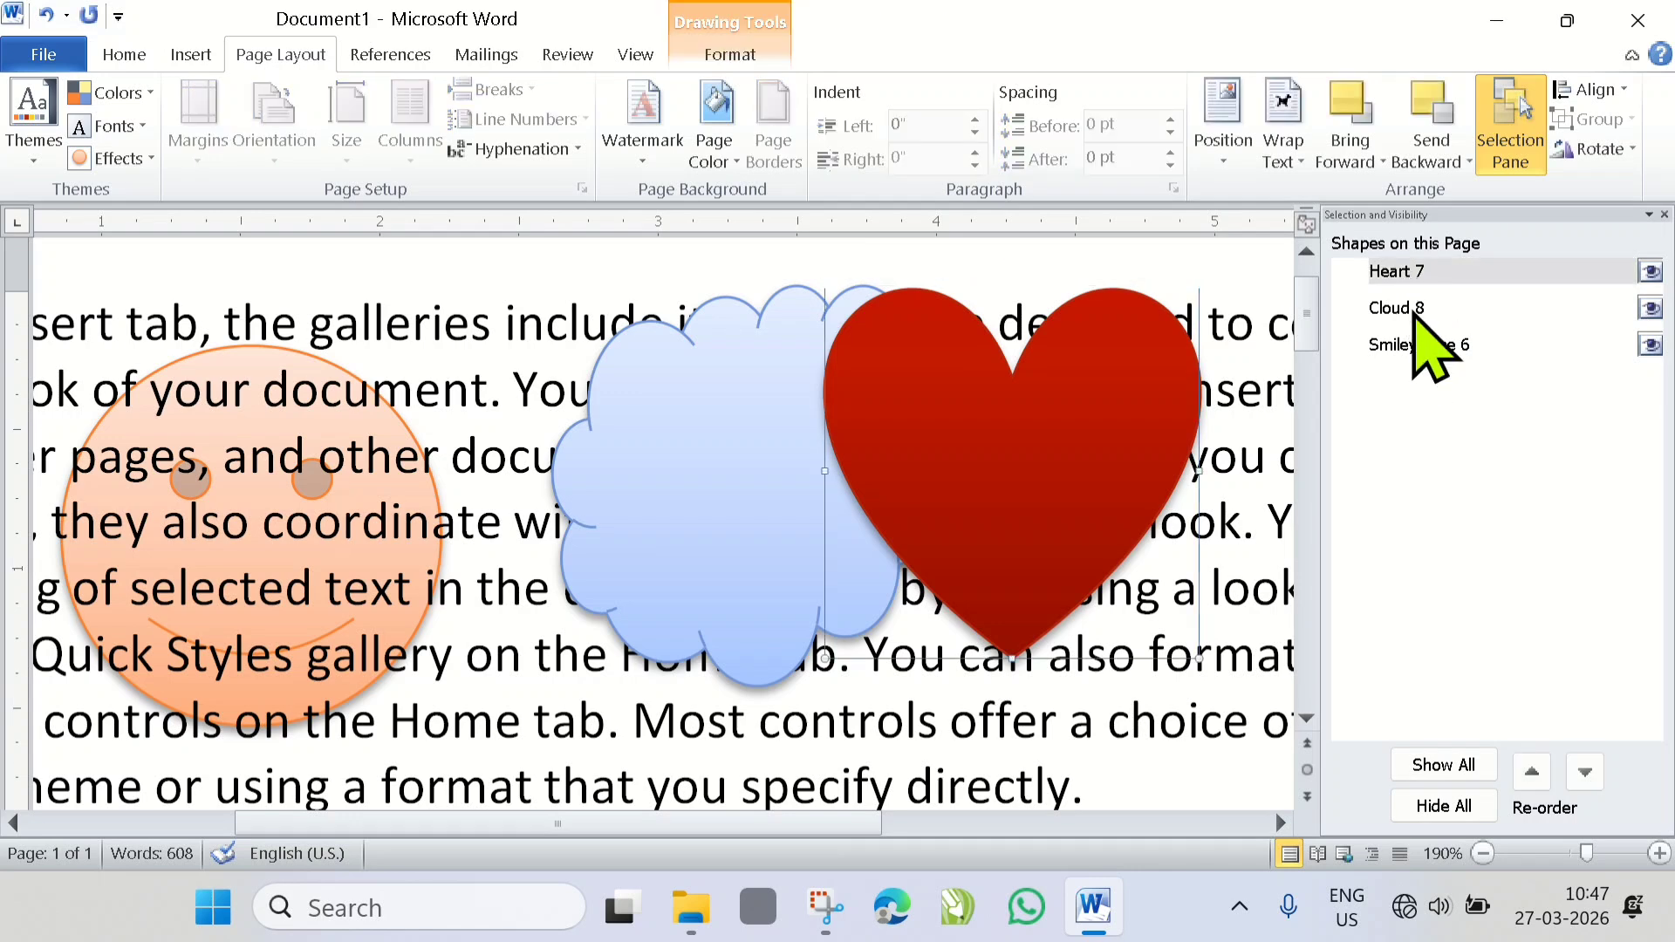
click(1414, 312)
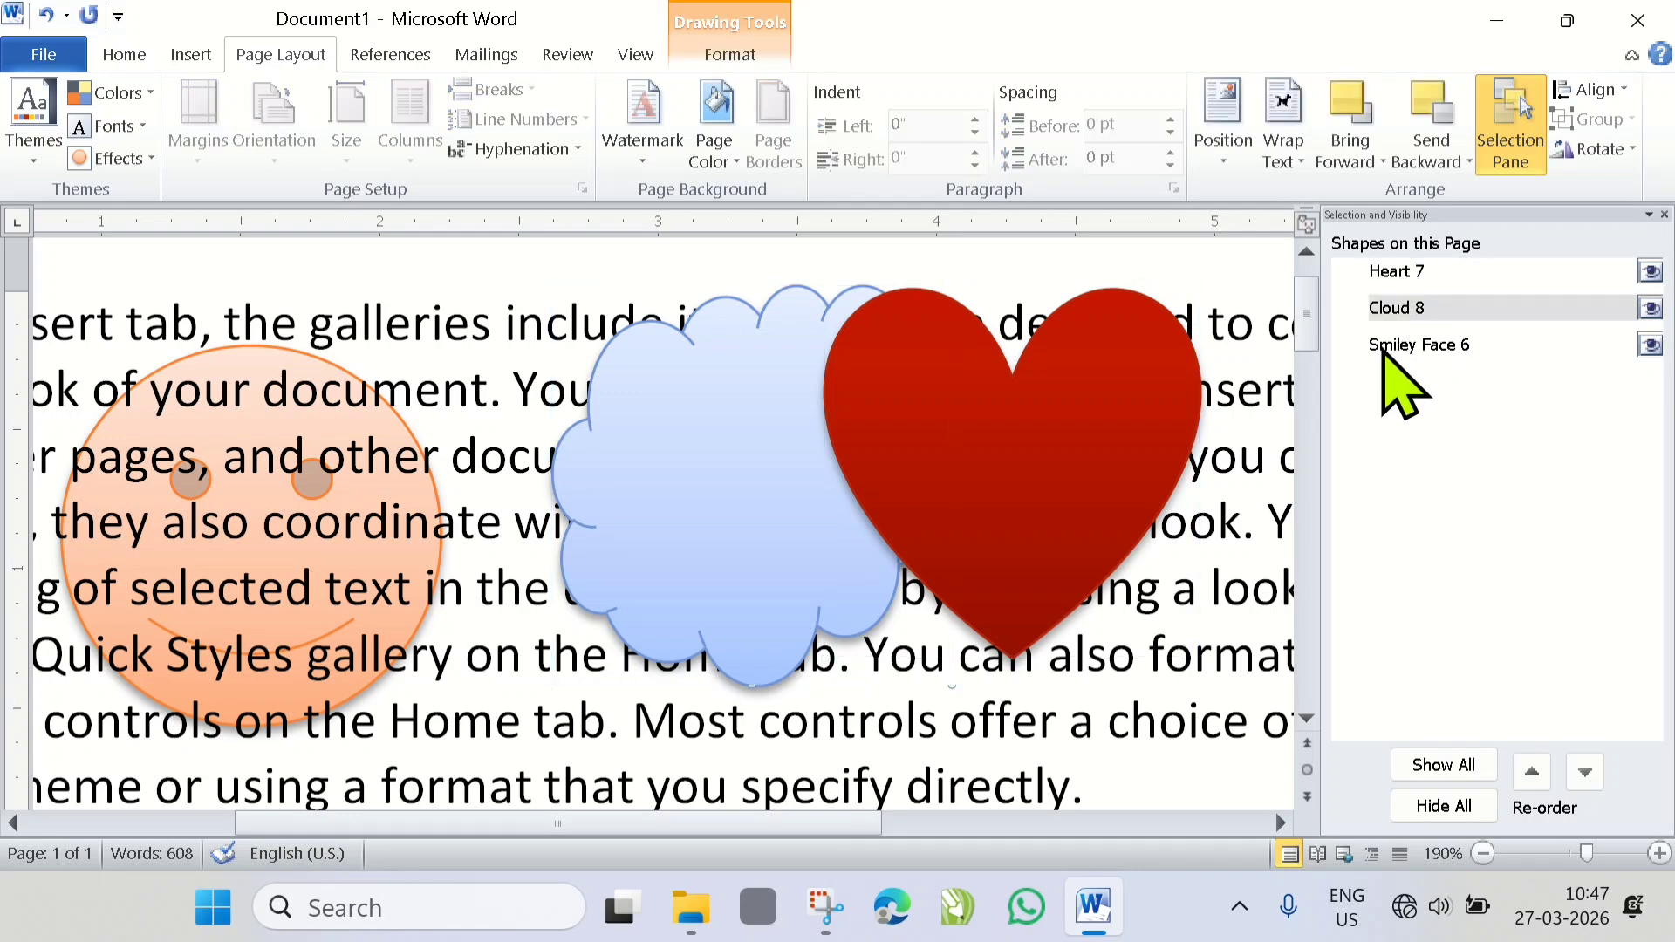
click(1384, 346)
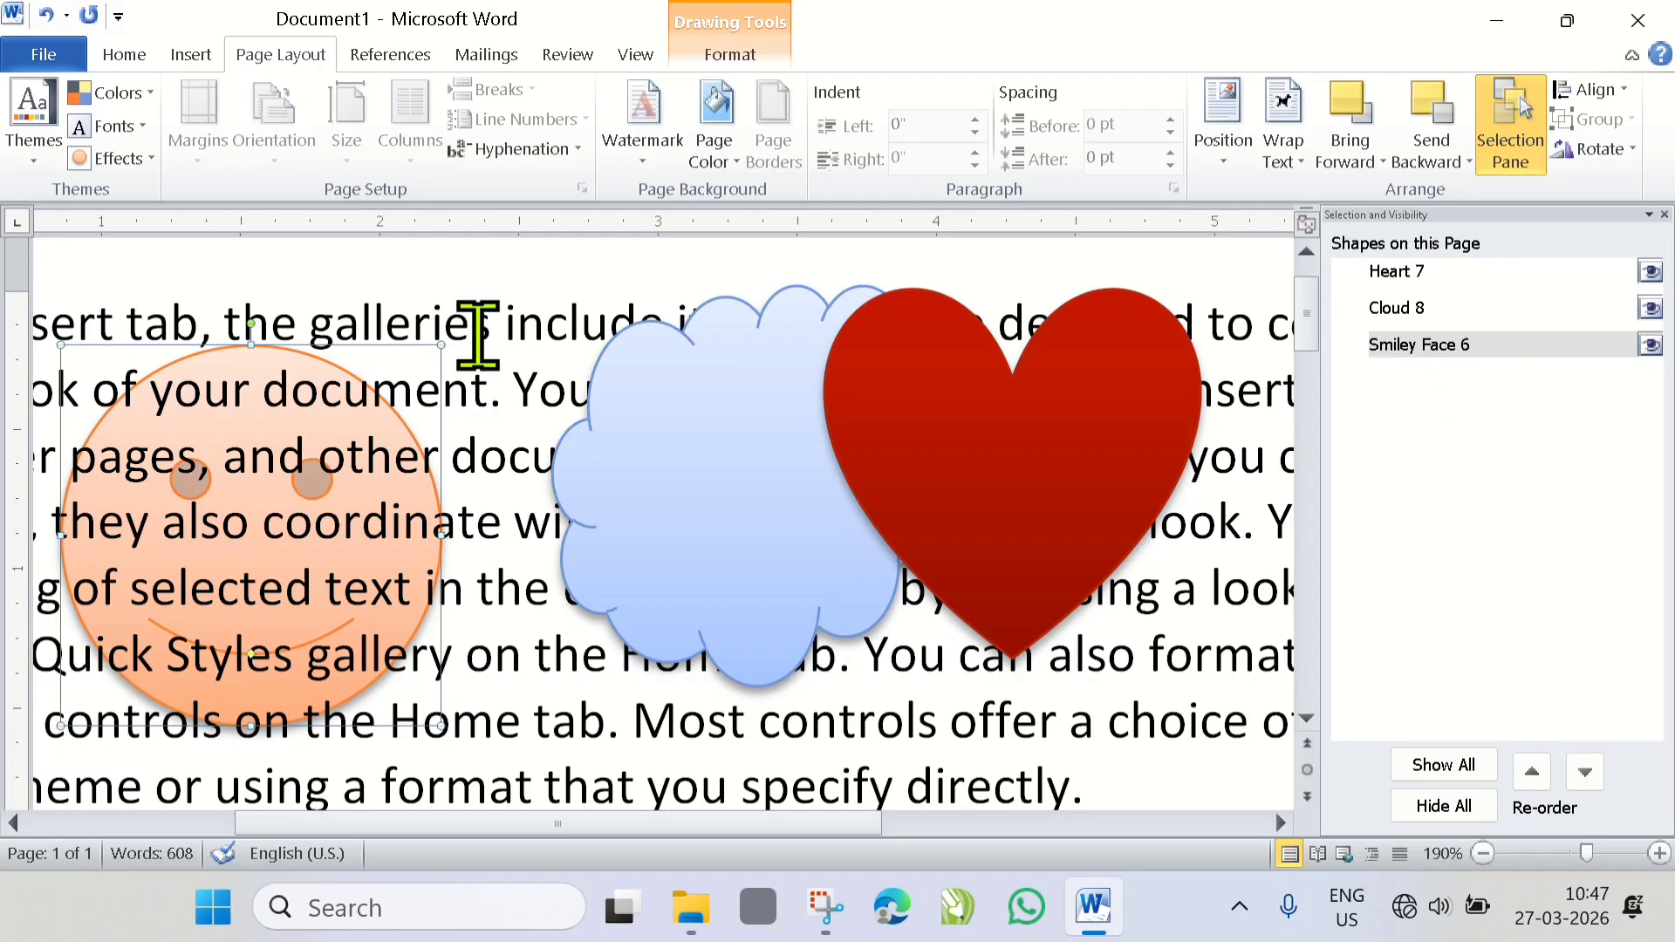
click(503, 378)
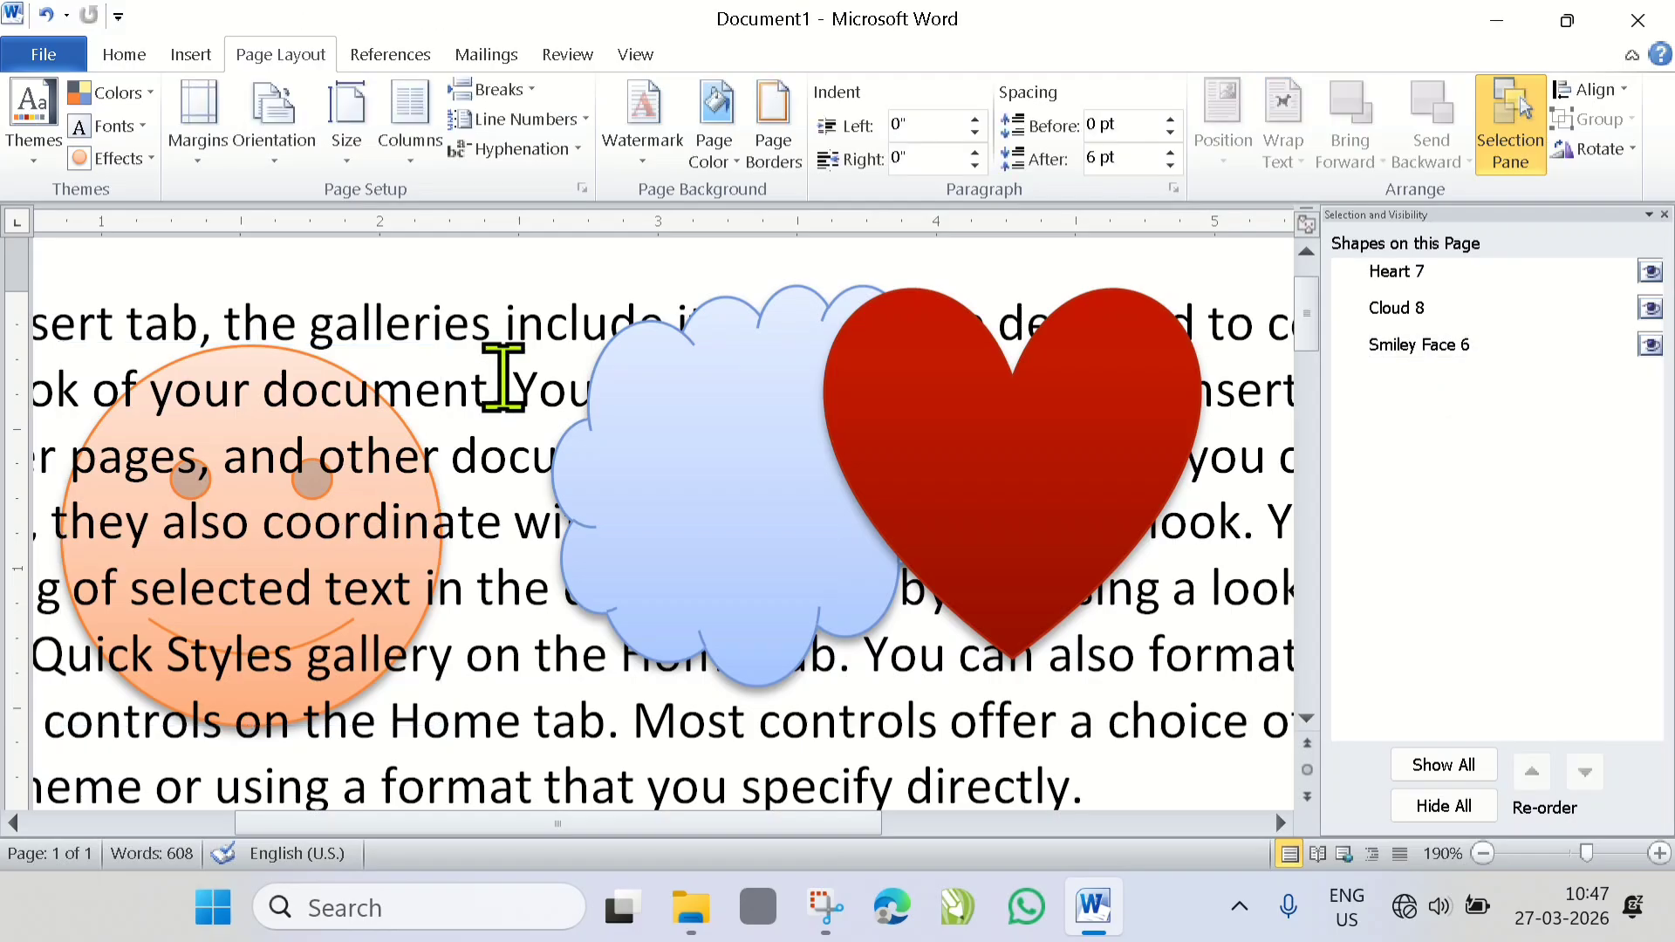
- Select the smiley face from the shape list, bring it in front of the text, and move it slightly right and up
click(1432, 358)
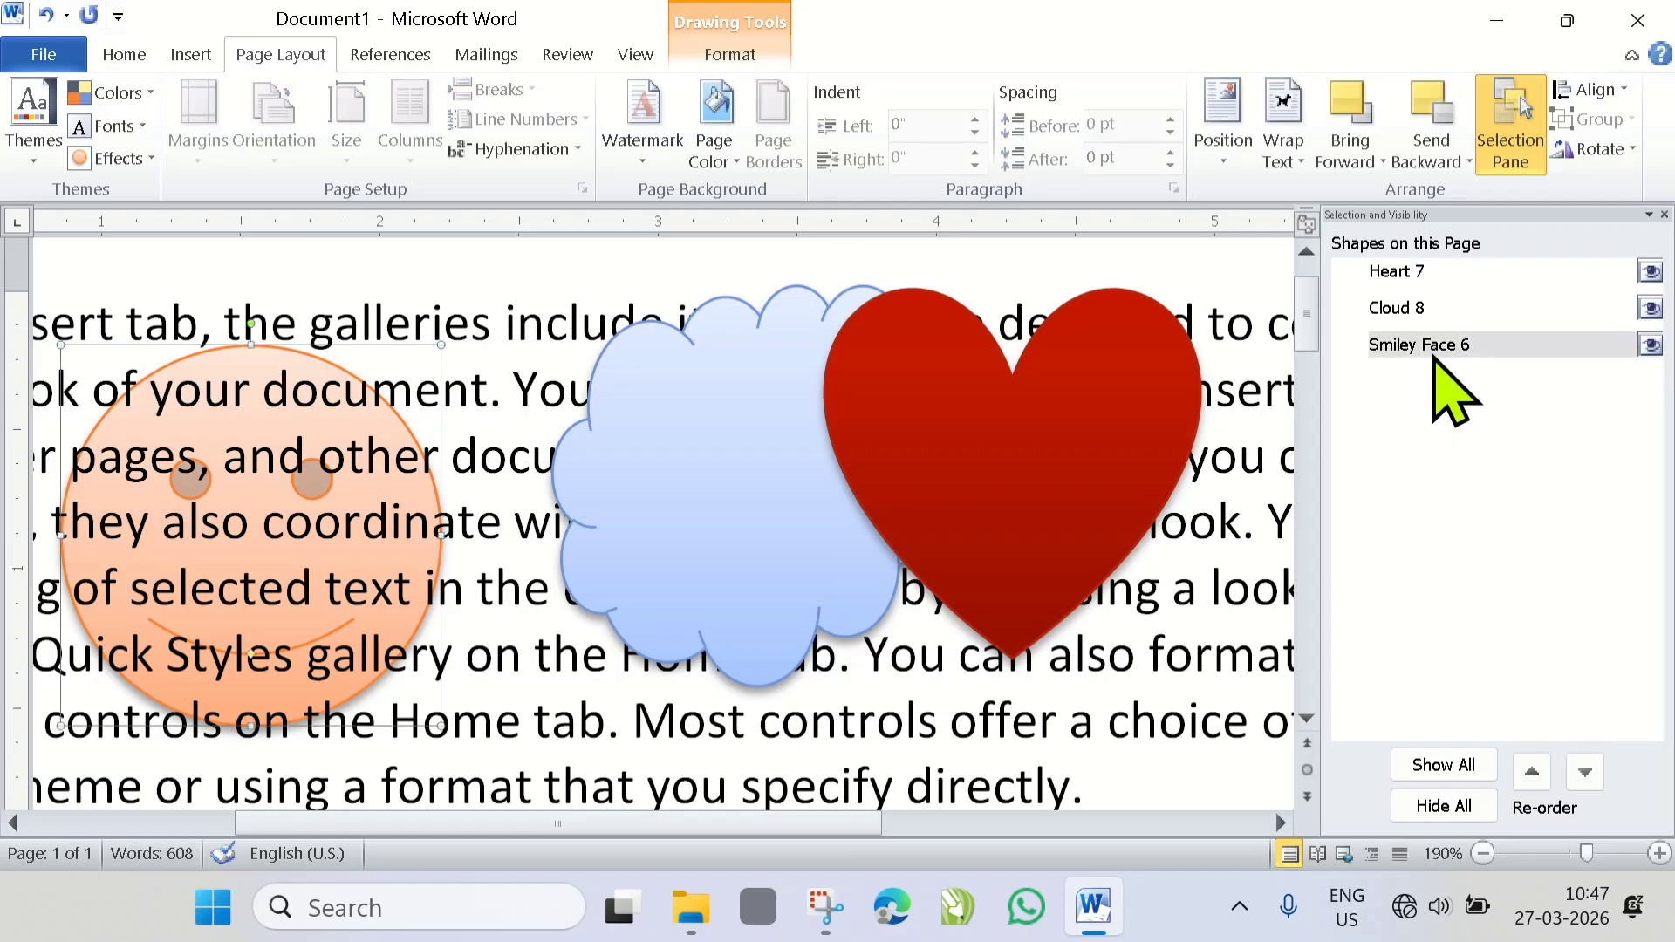
click(1386, 162)
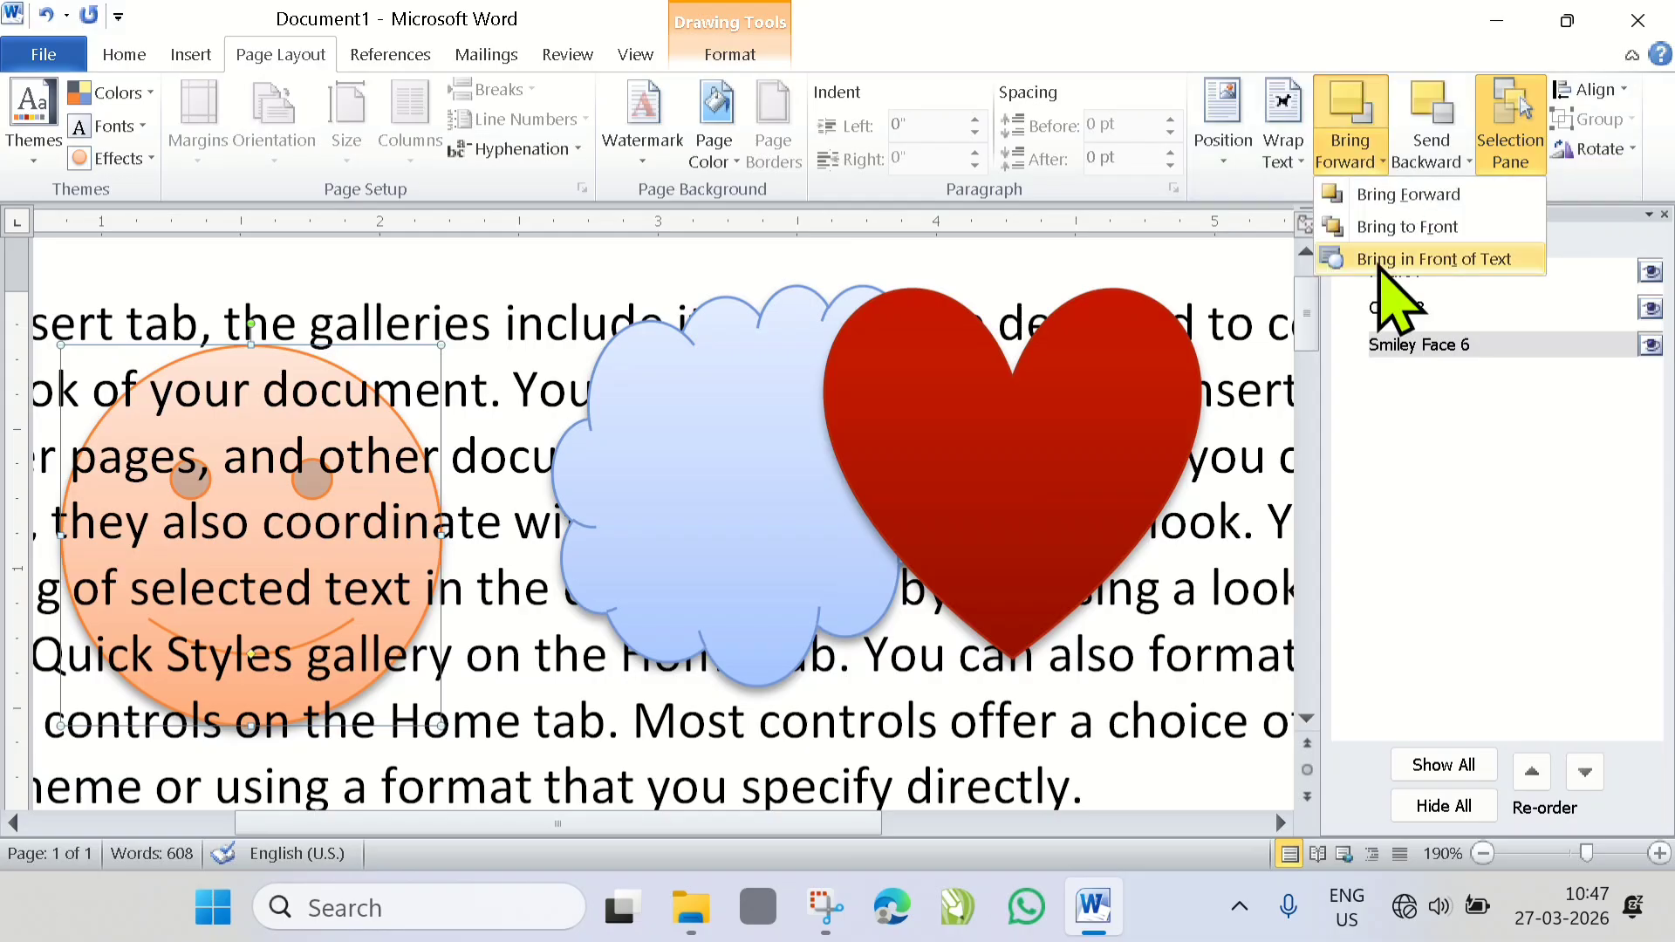
click(1381, 266)
drag(299, 486, 374, 458)
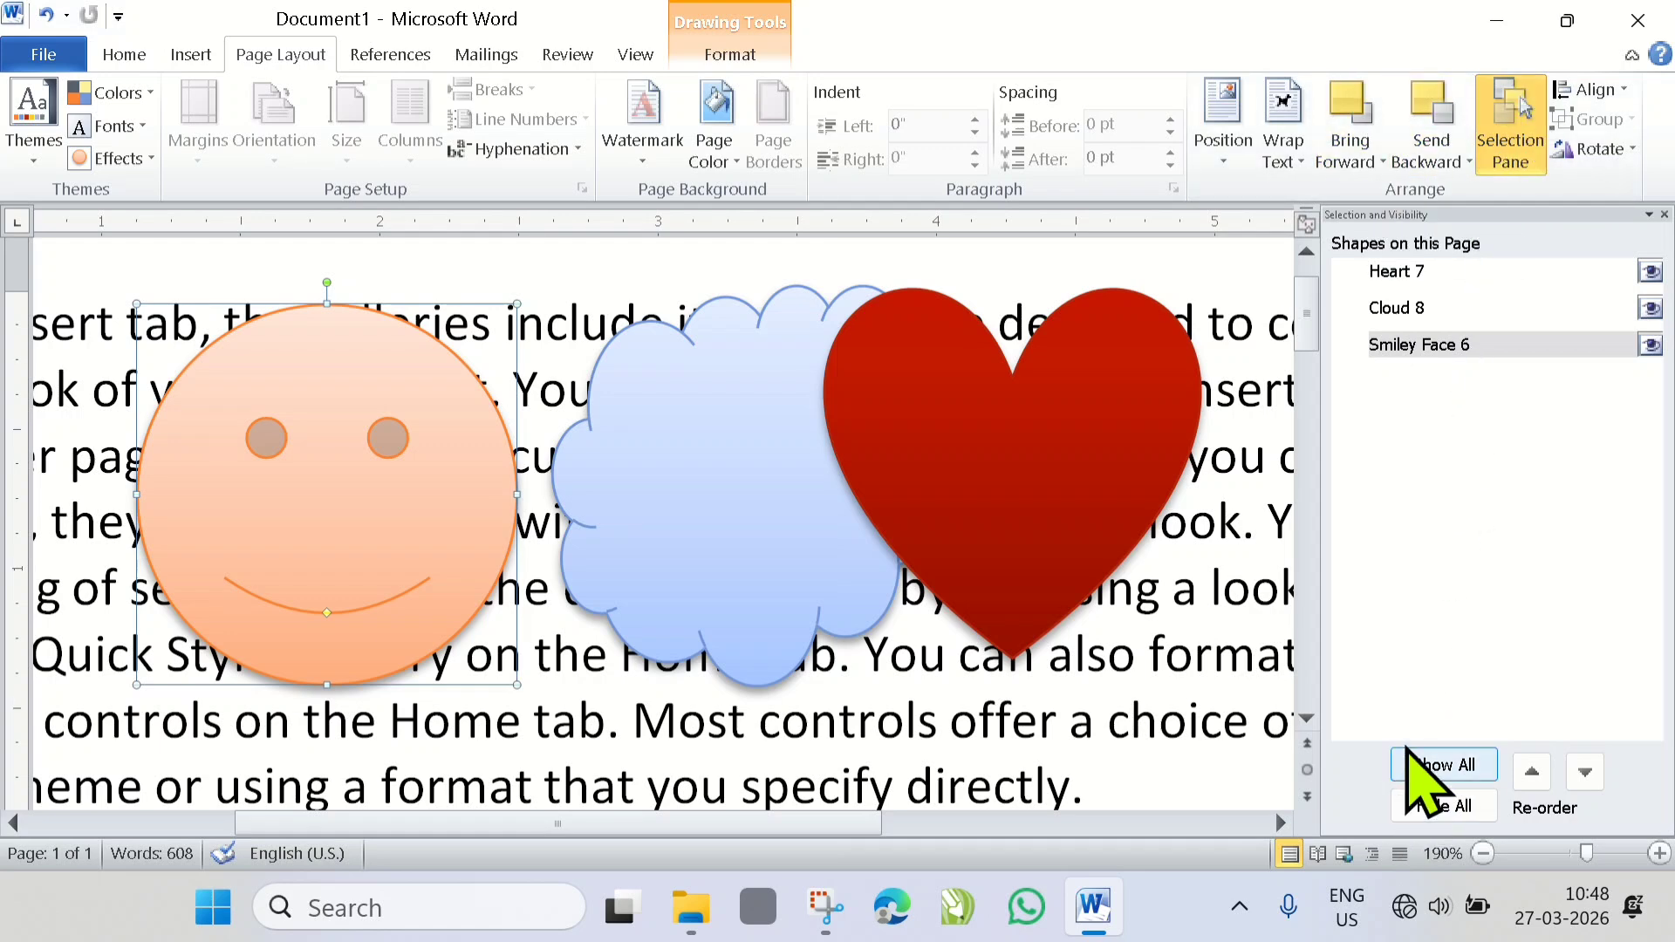
- Move the heart left over the cloud and the smiley face right, so that all three shapes overlap
click(1428, 273)
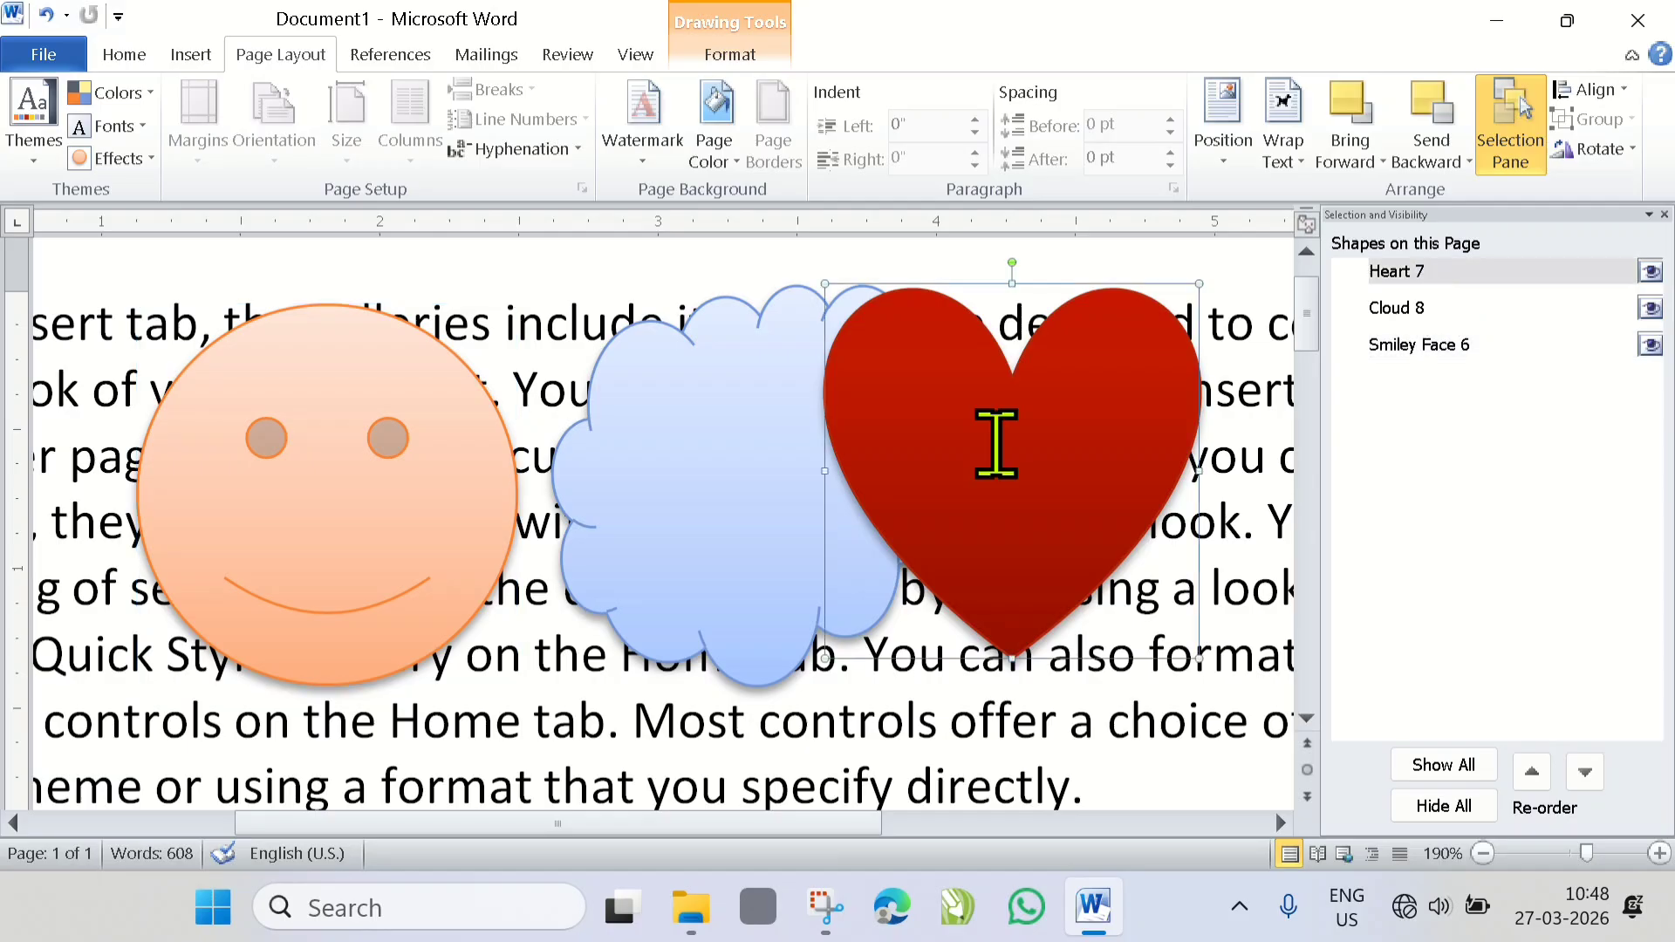
drag(999, 442, 852, 448)
drag(243, 441, 532, 438)
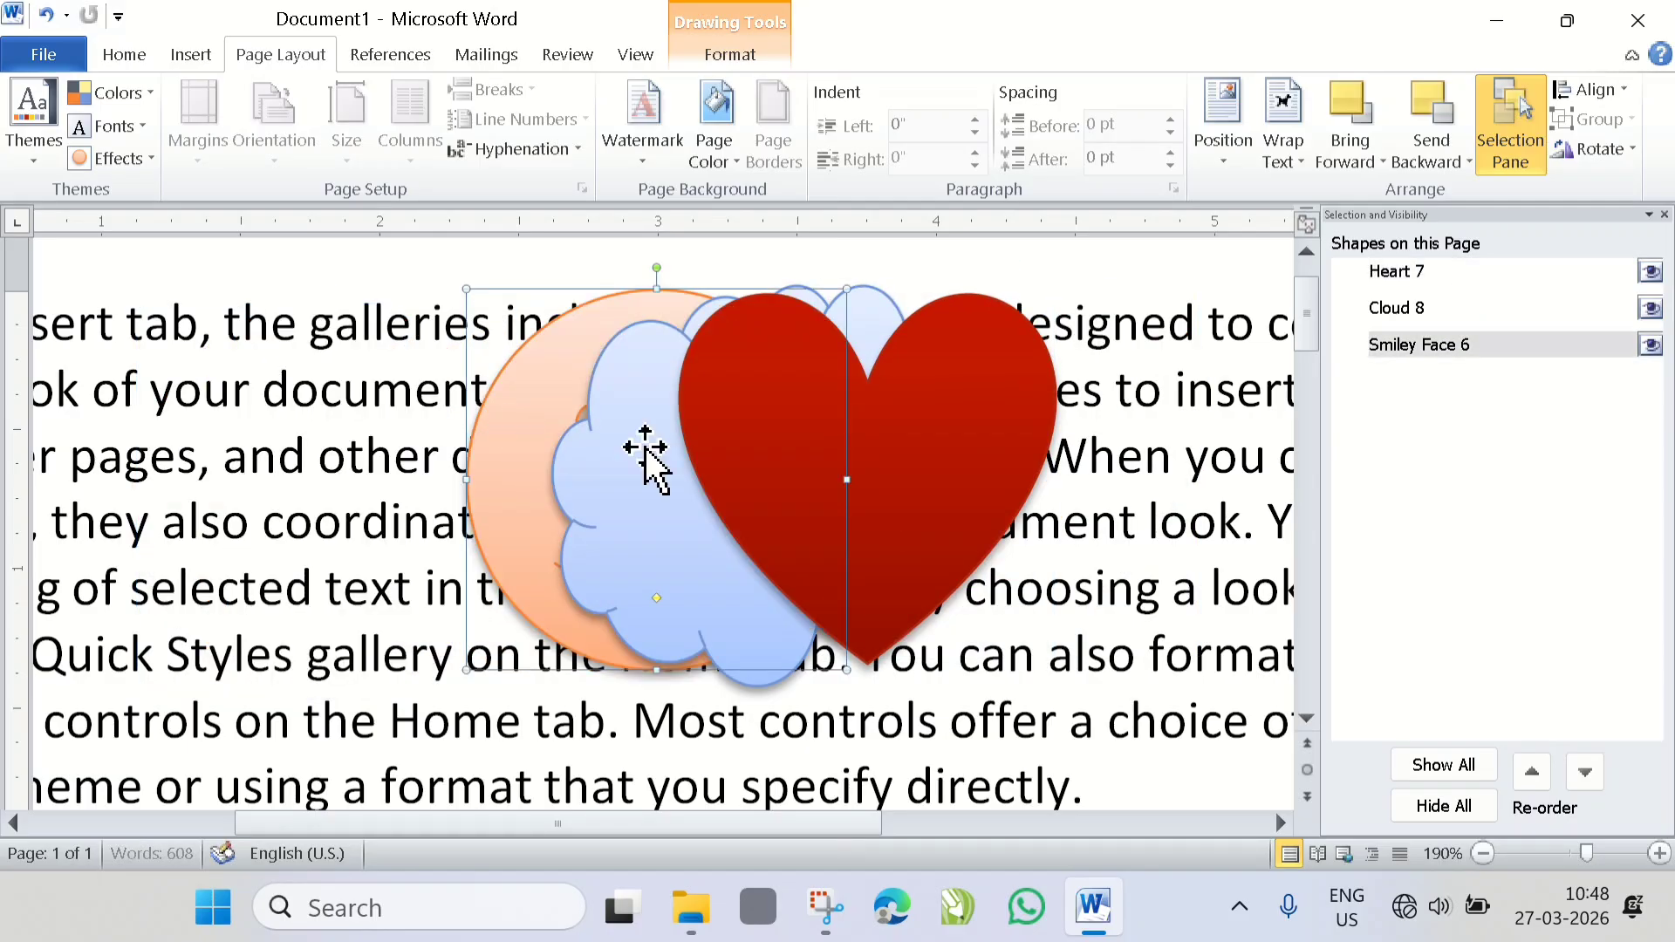
- Reorder the heart in the Selection Pane, sending it back two levels and bringing it forward to the top again
click(1463, 272)
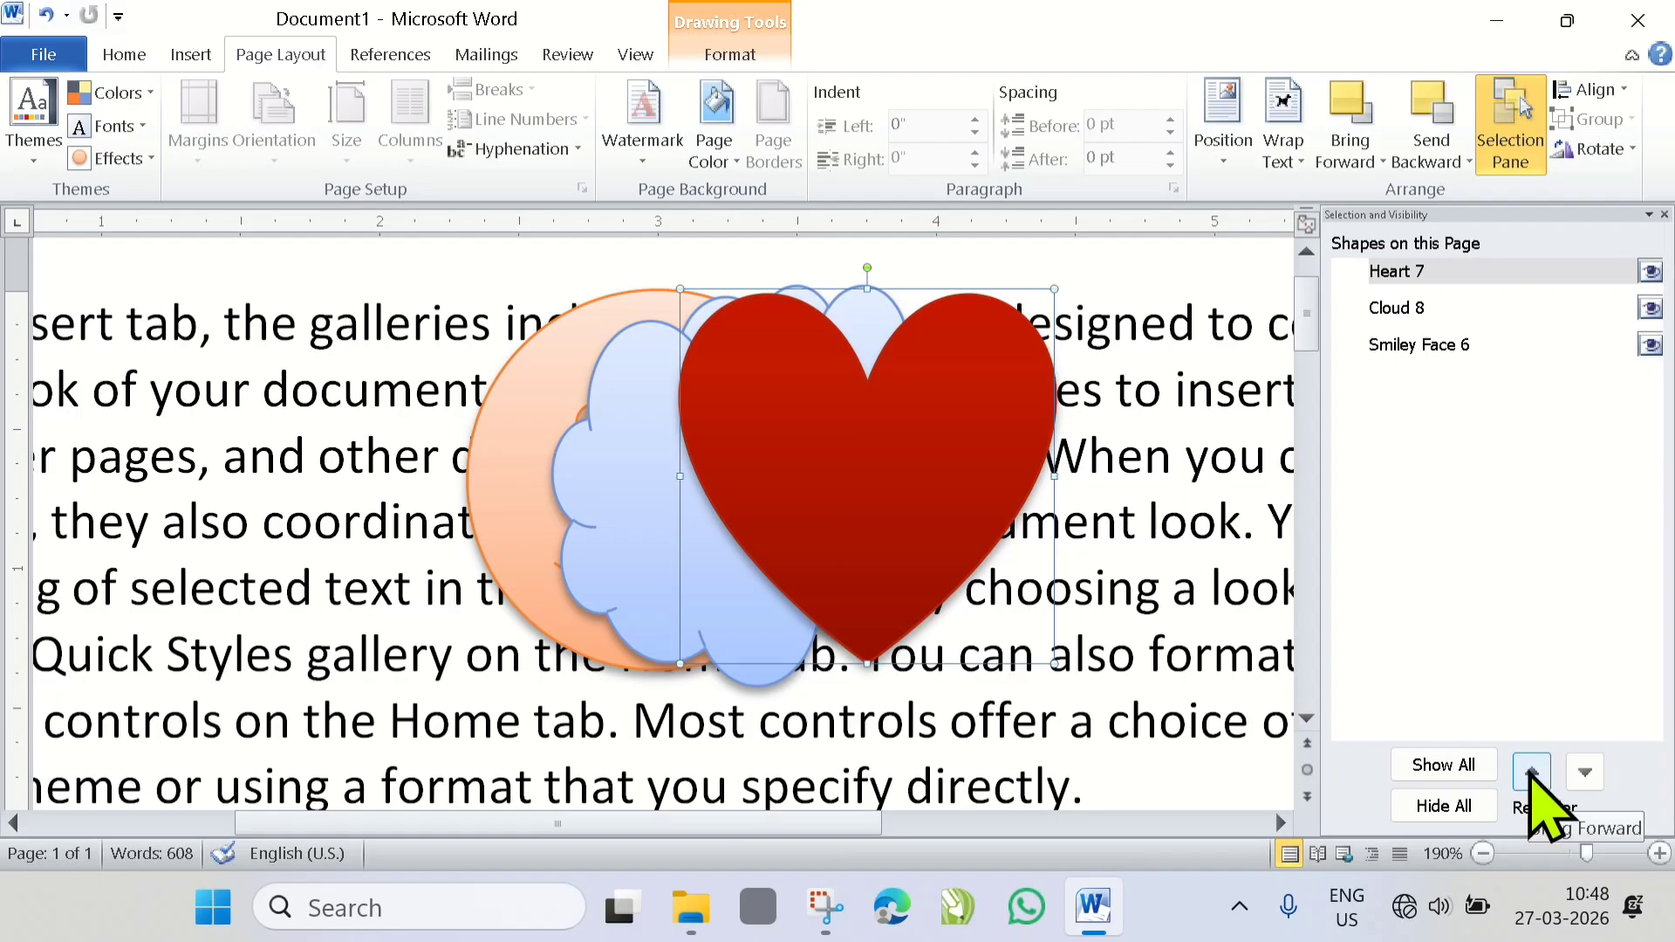
click(1585, 772)
click(1584, 772)
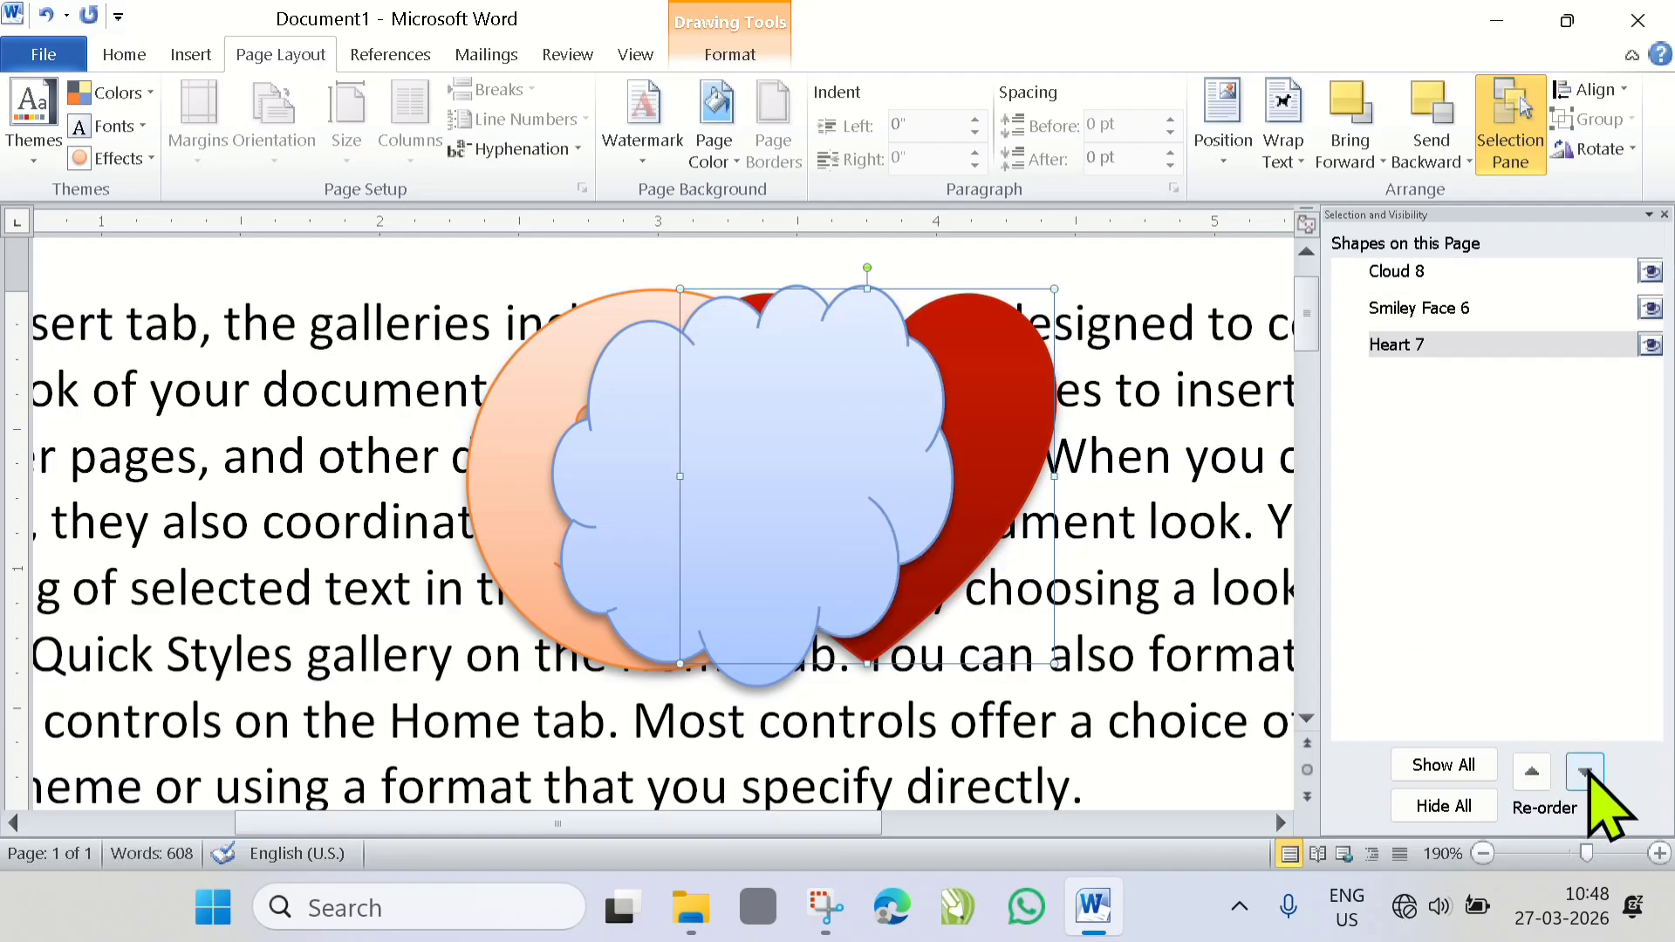
click(1533, 772)
click(1532, 772)
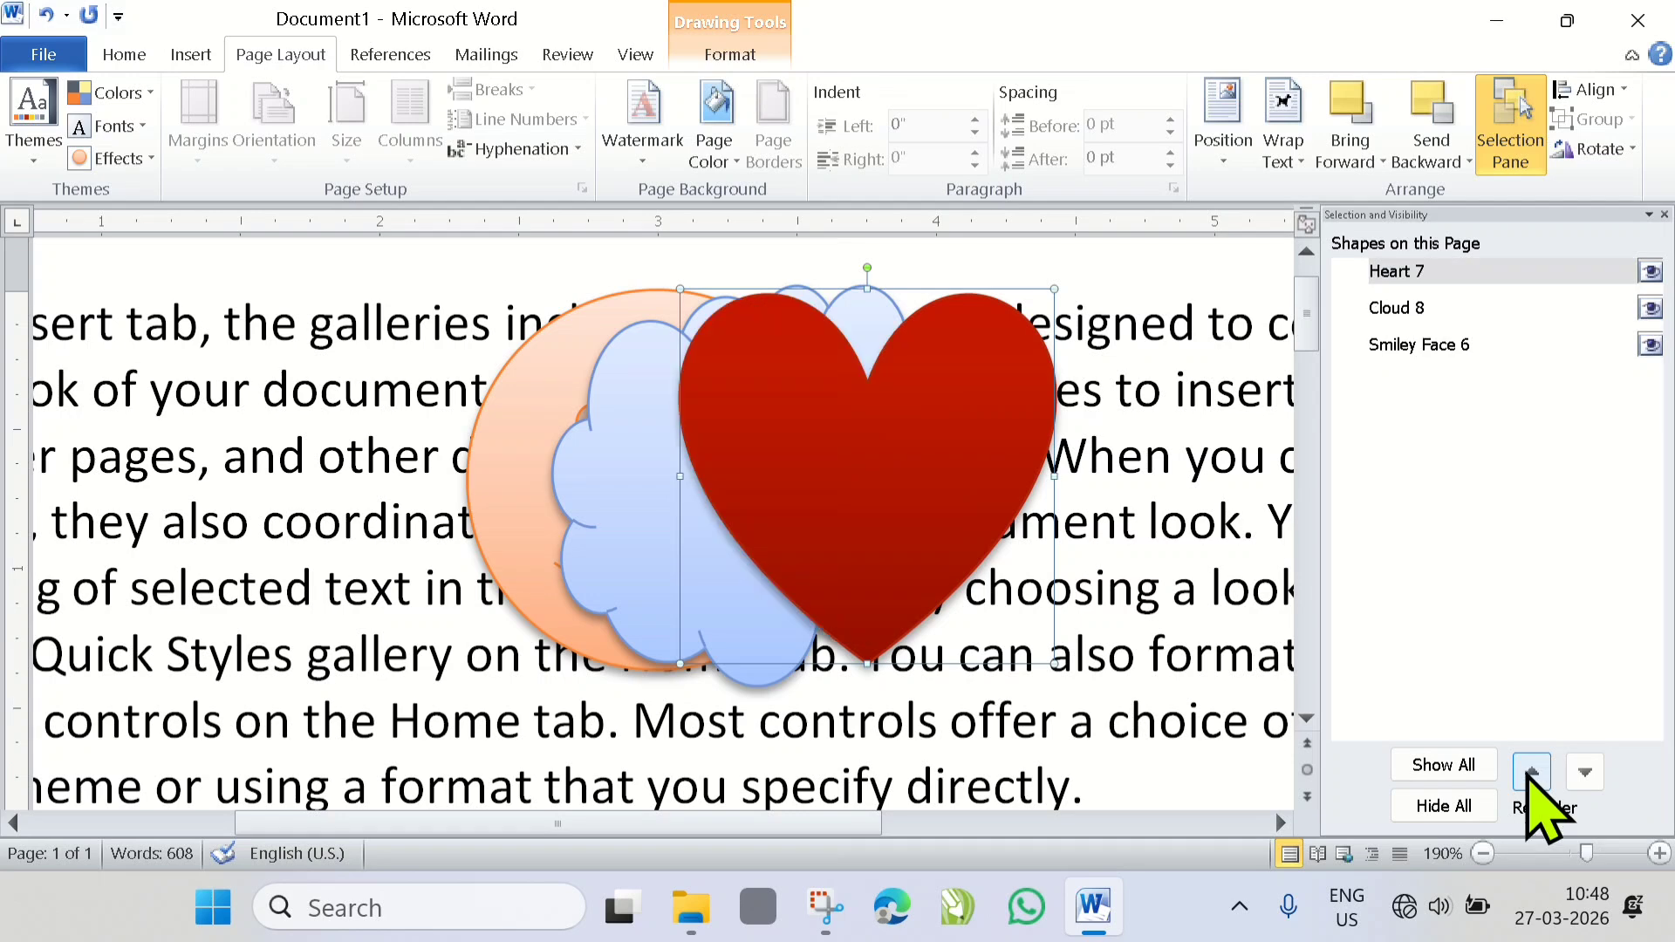
click(1374, 161)
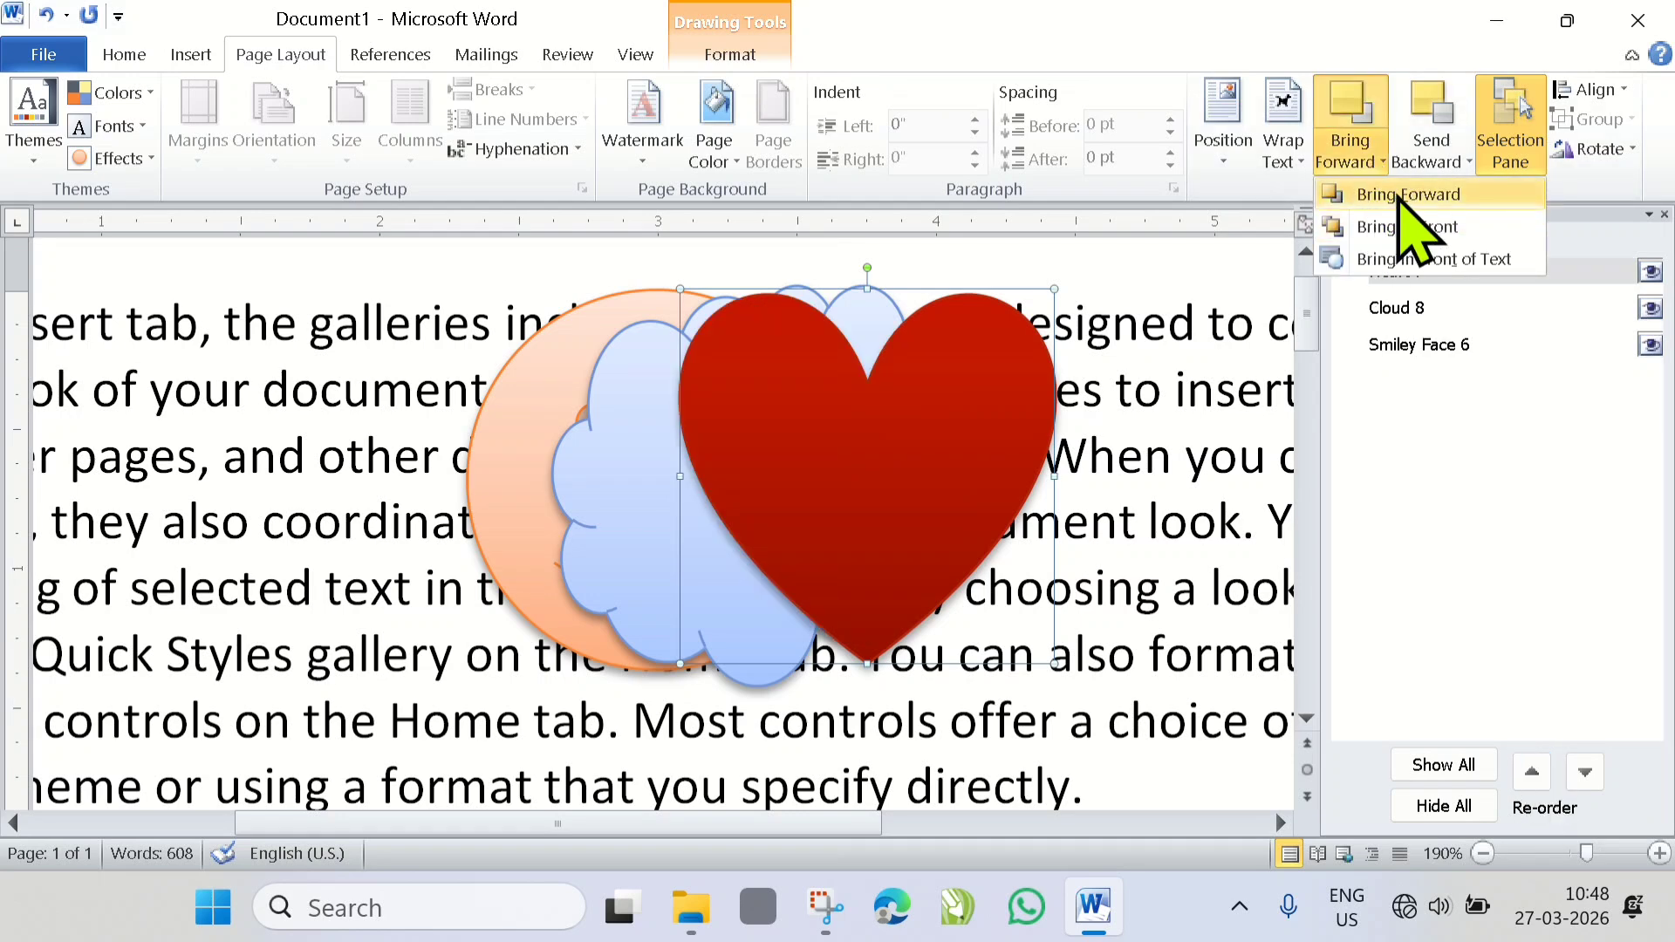
click(1469, 161)
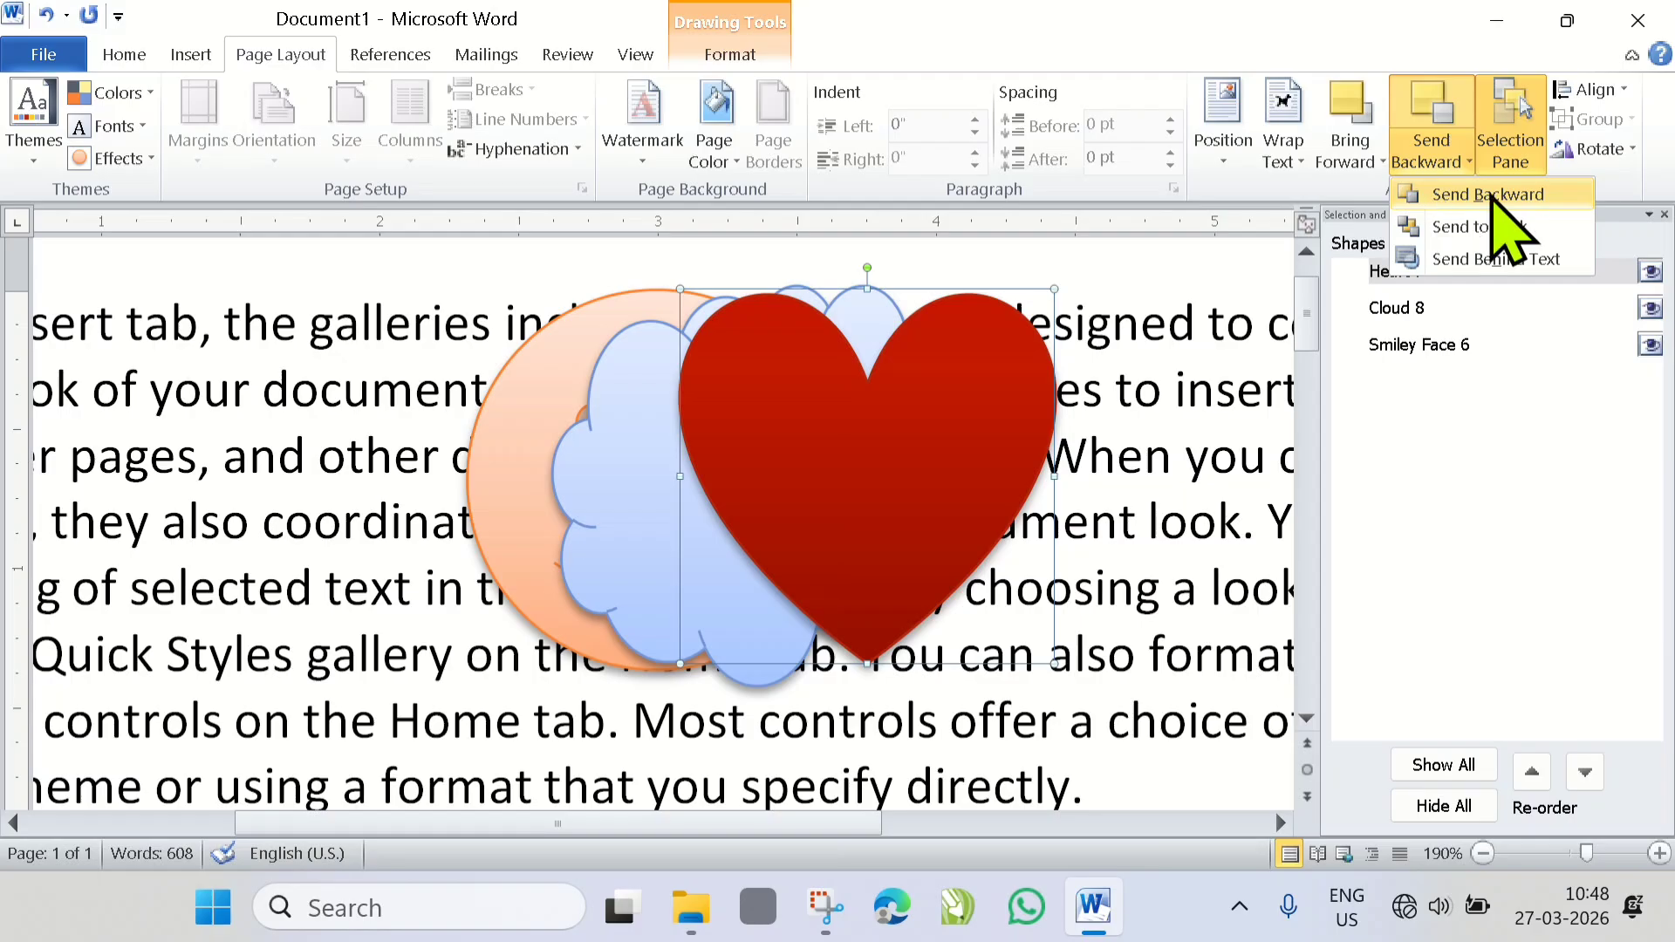
click(1540, 637)
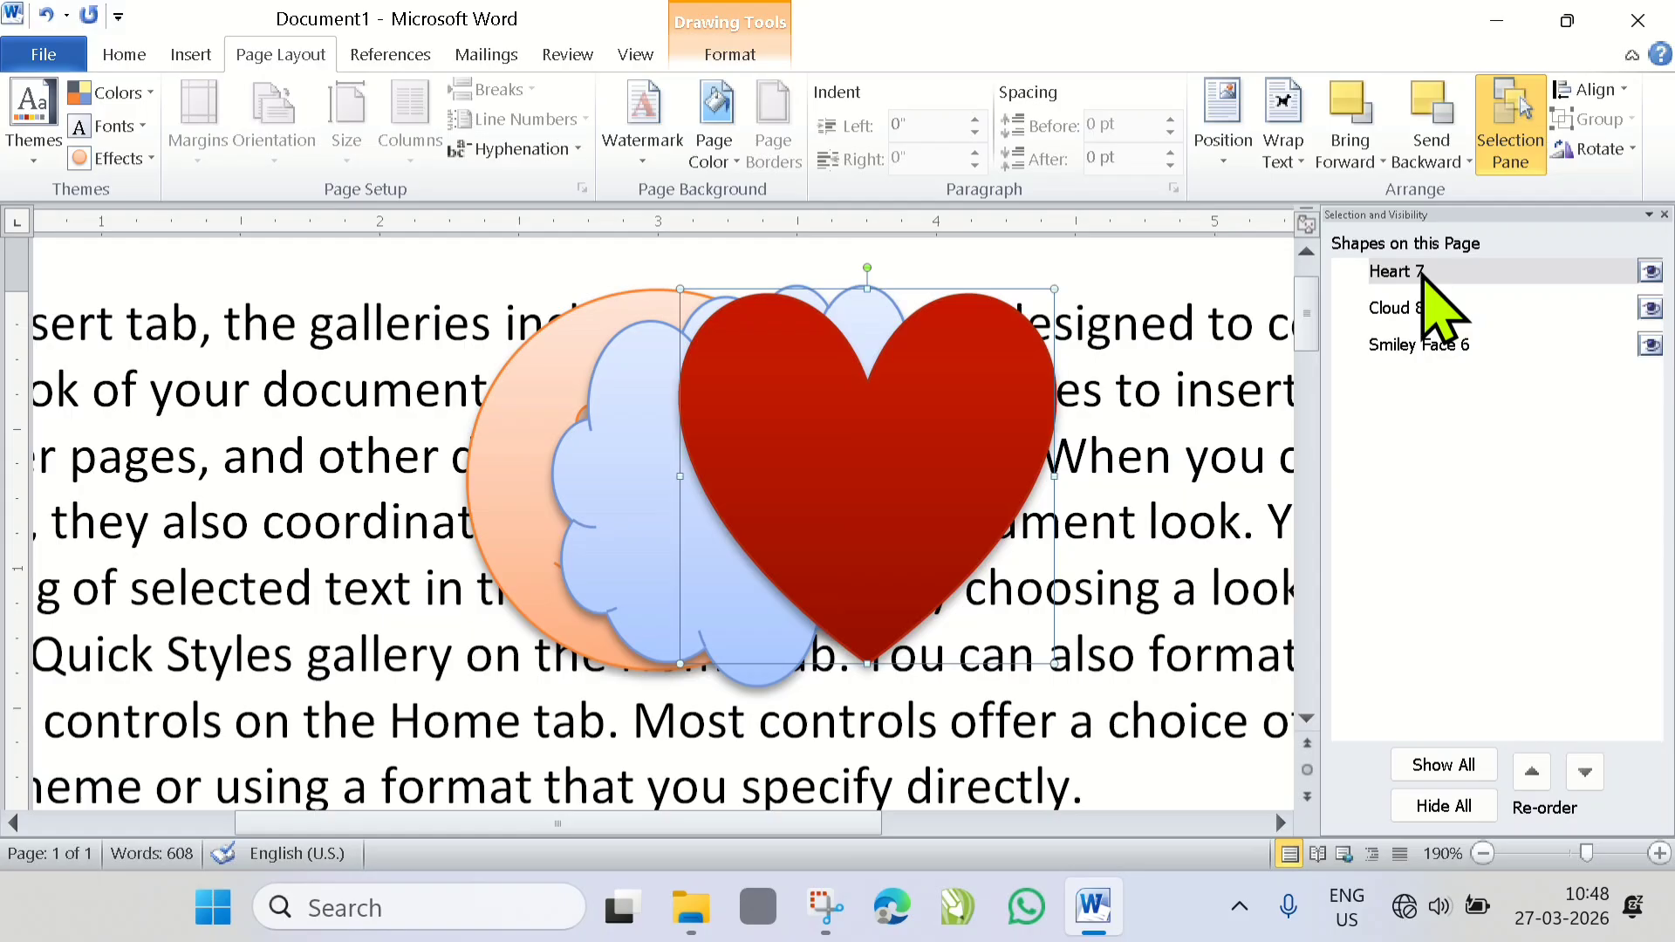
- Hide the heart, cloud and smiley face one by one in the Selection Pane, and show each of them again
click(1651, 272)
click(1651, 308)
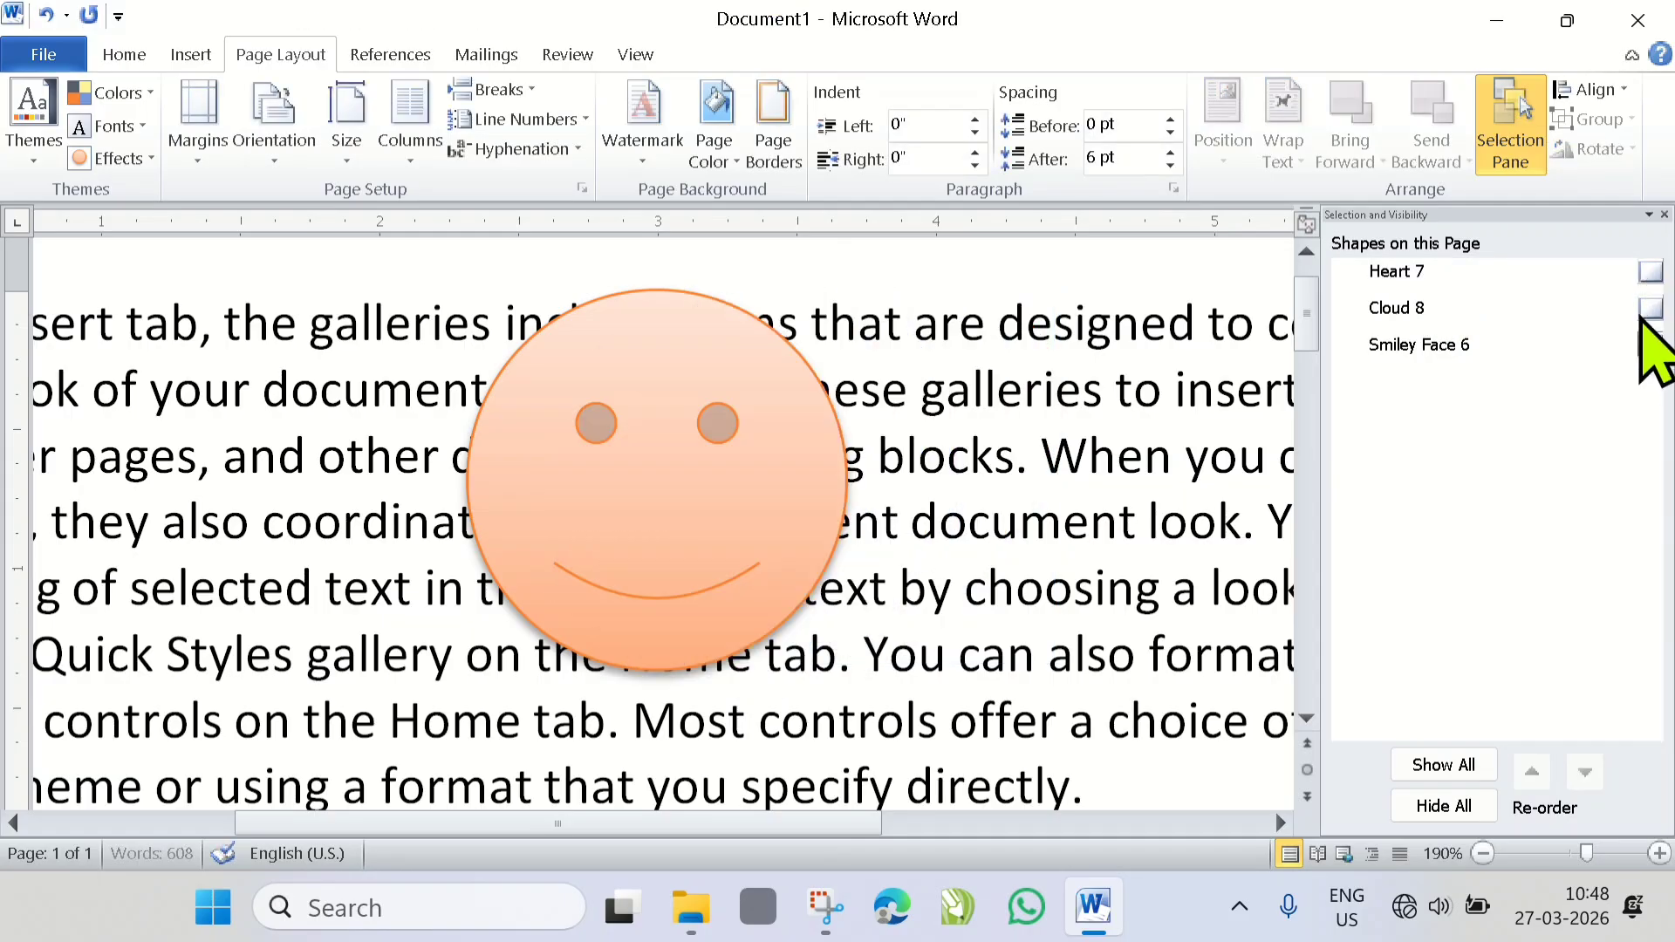
click(1651, 344)
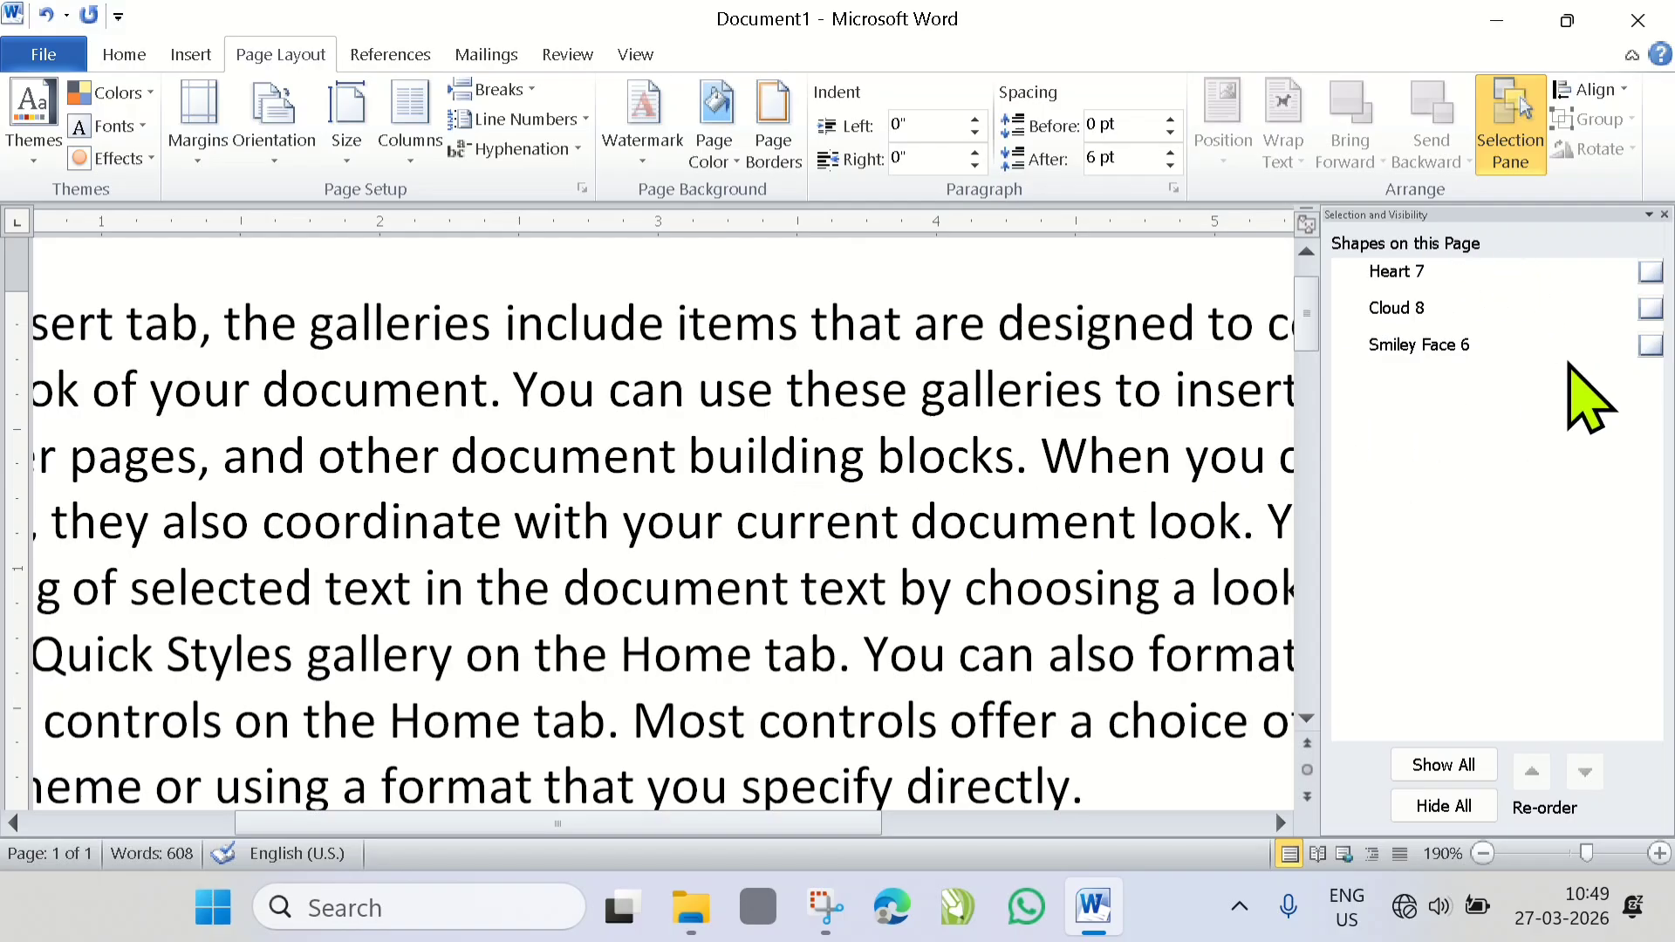
click(1651, 272)
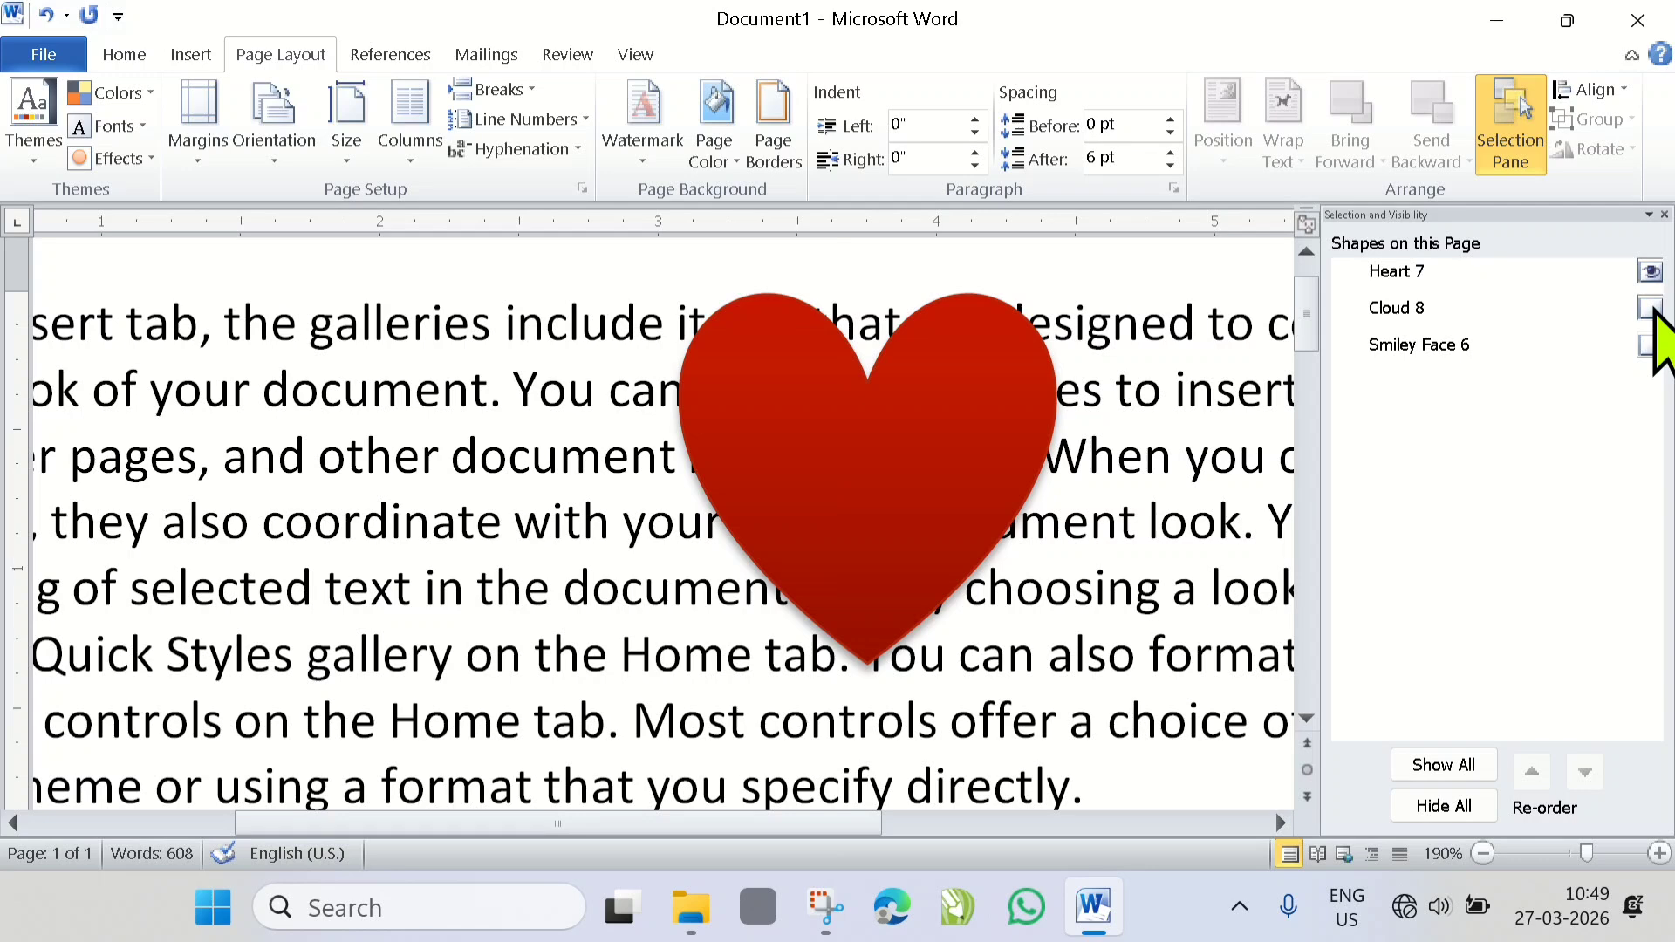
click(1651, 308)
click(1651, 345)
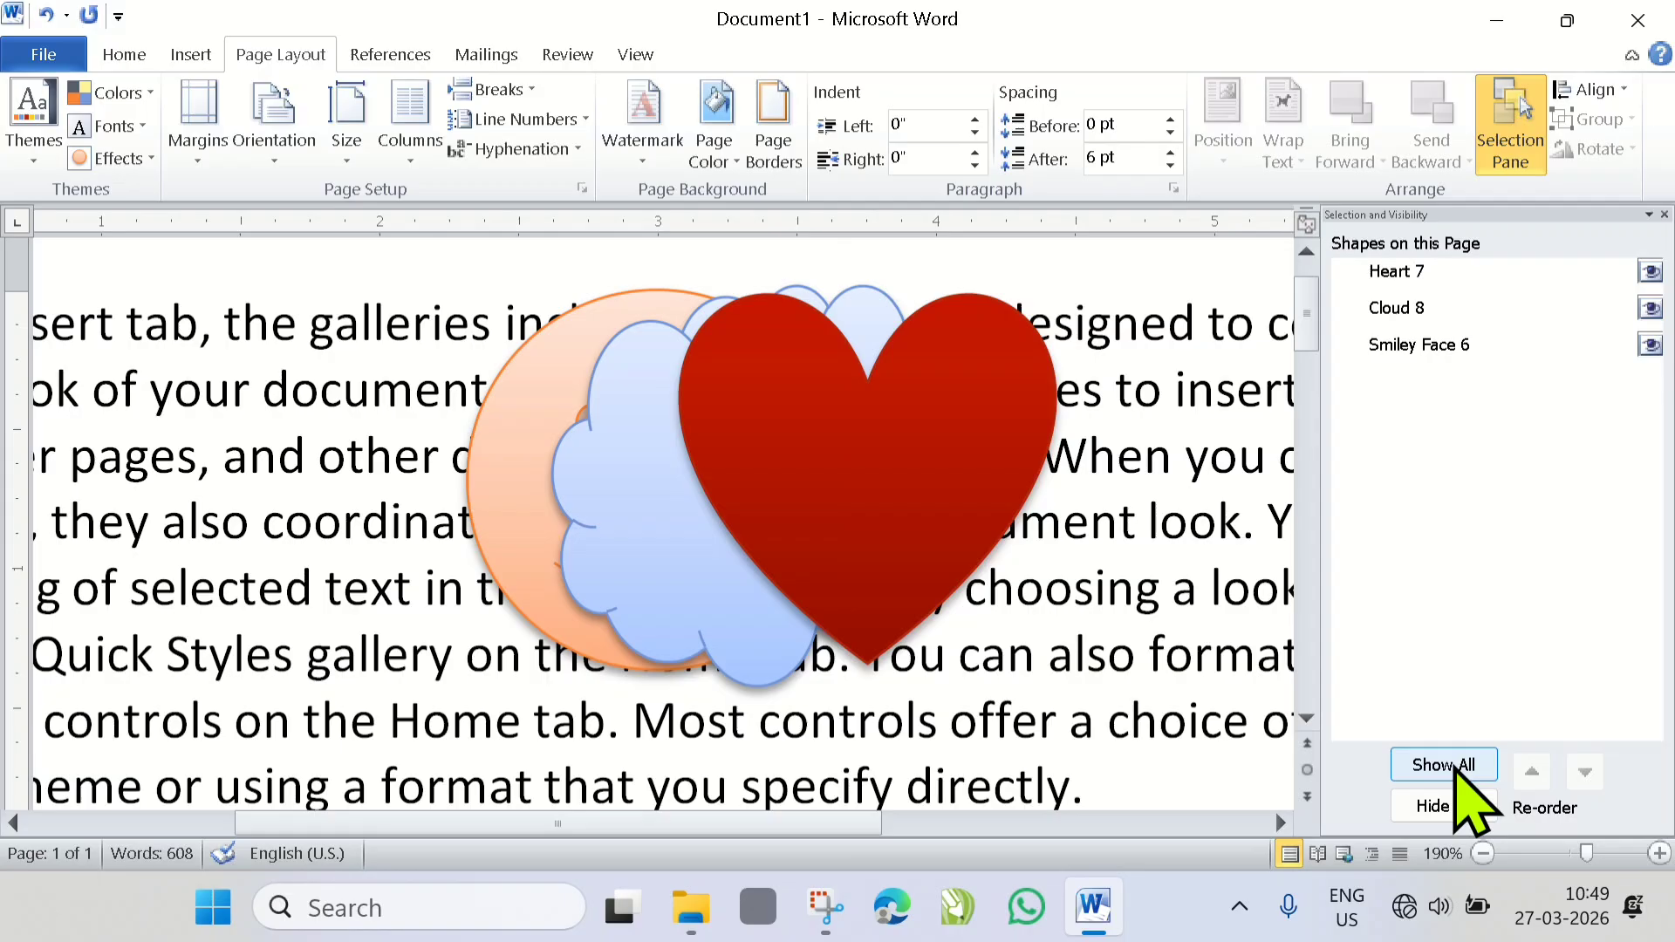
- Hide and show all shapes at once, toggle the heart's visibility off and on, and repeat hiding and showing all
click(1431, 807)
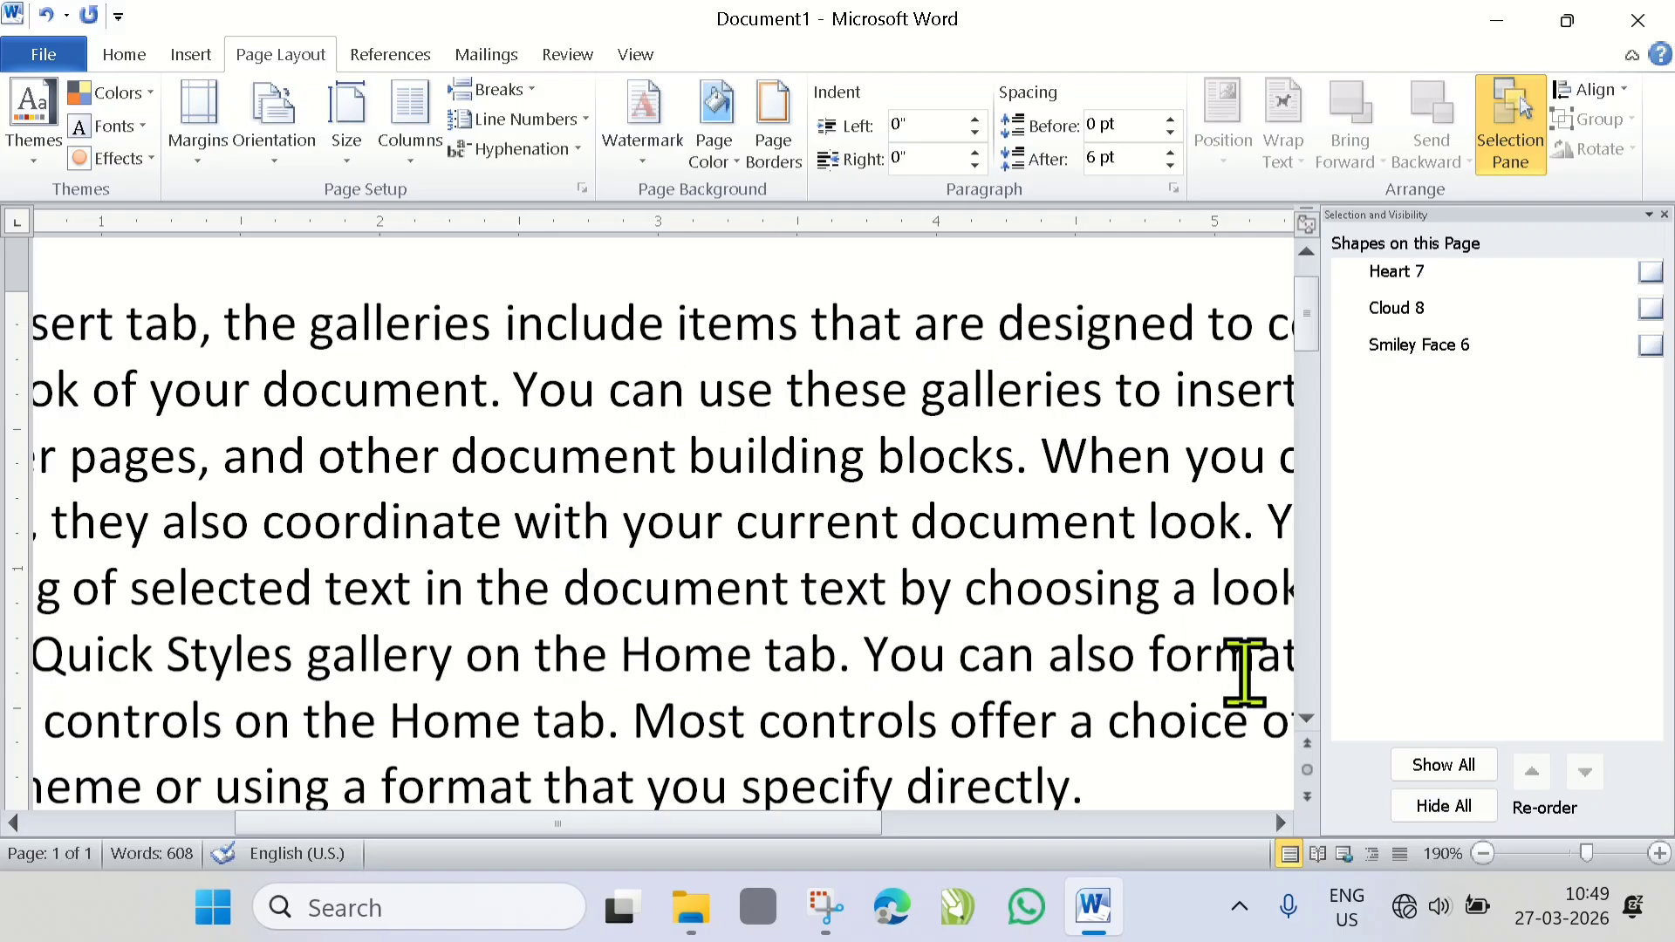
mouse_move(1202, 681)
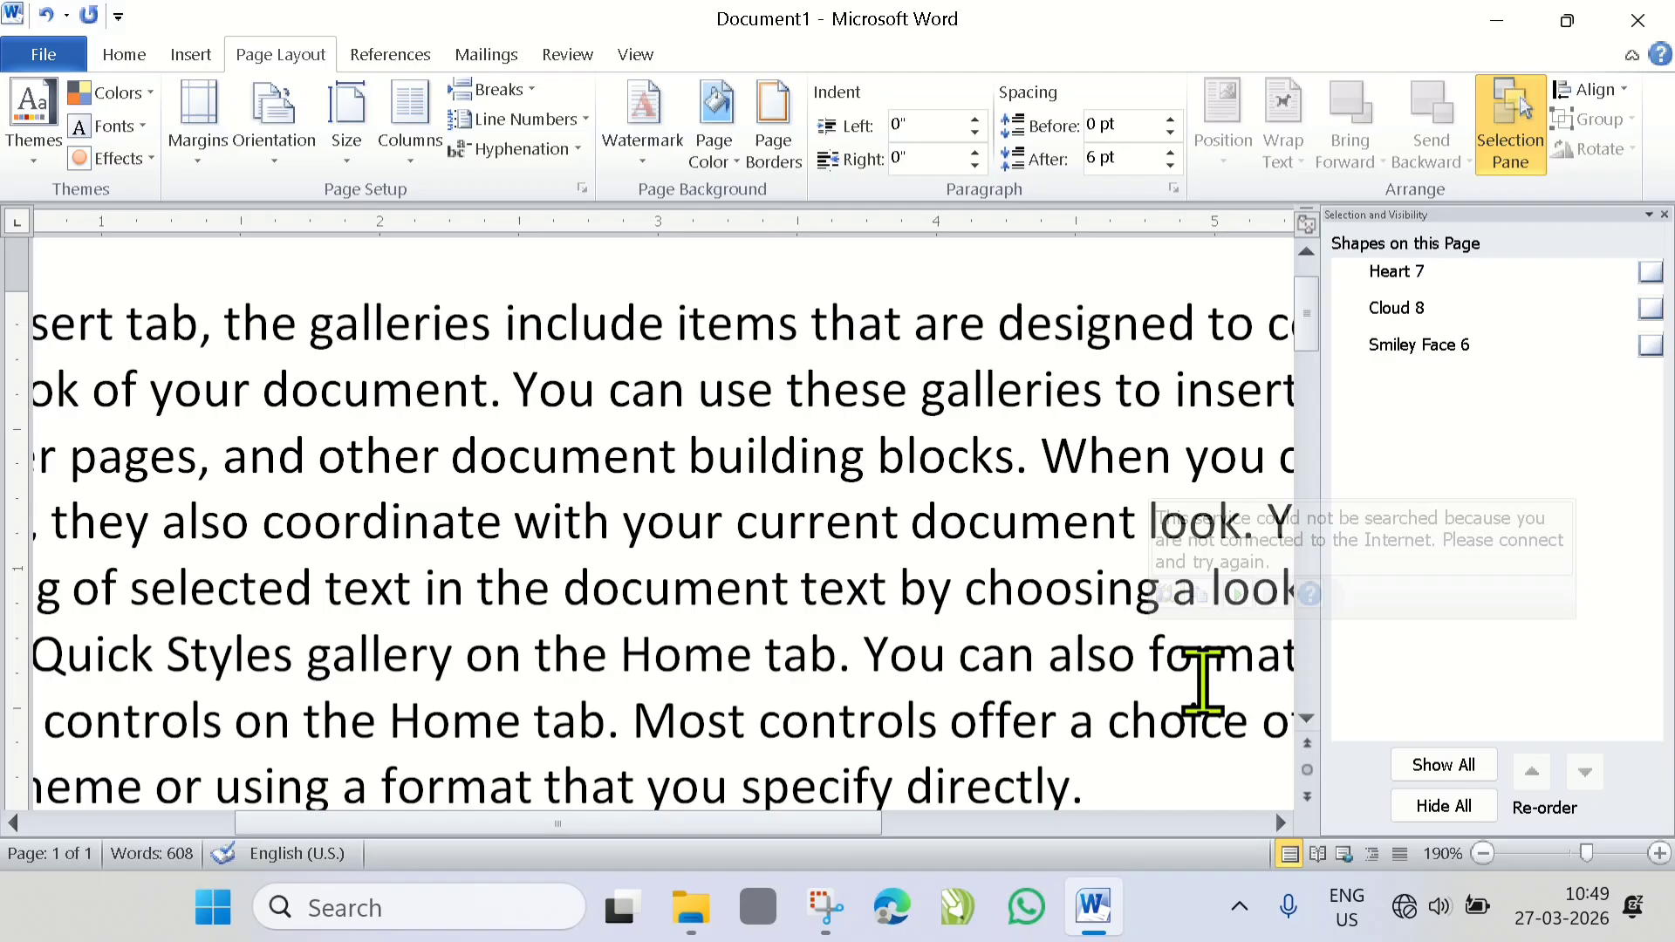
click(1444, 768)
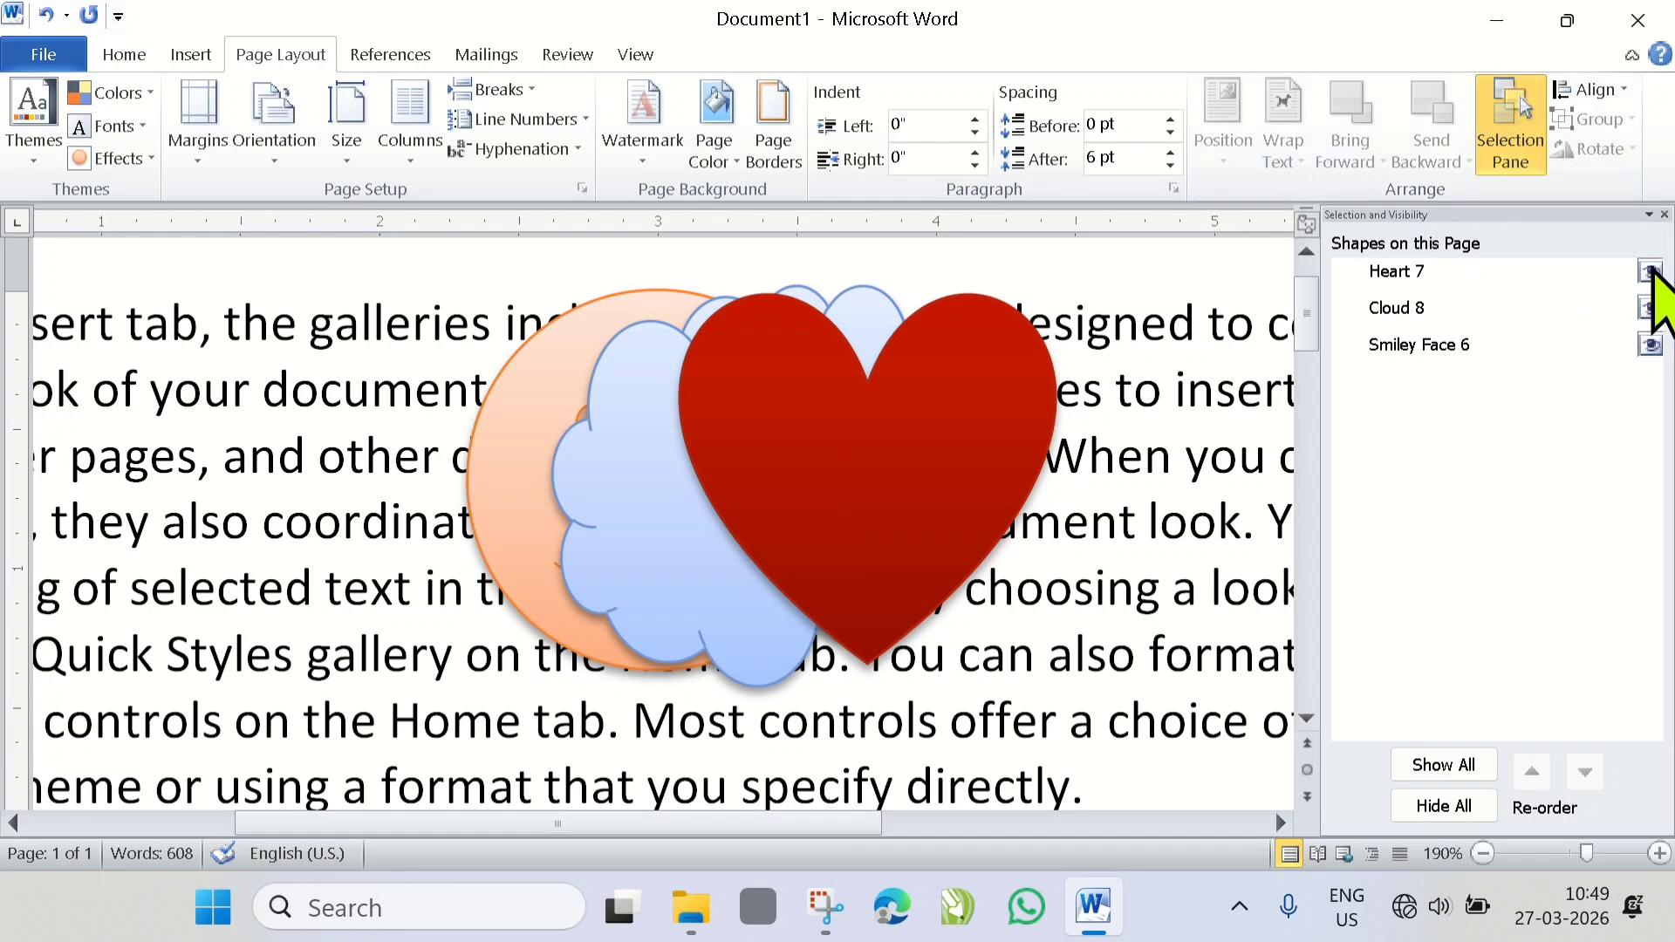
click(1650, 272)
click(1651, 271)
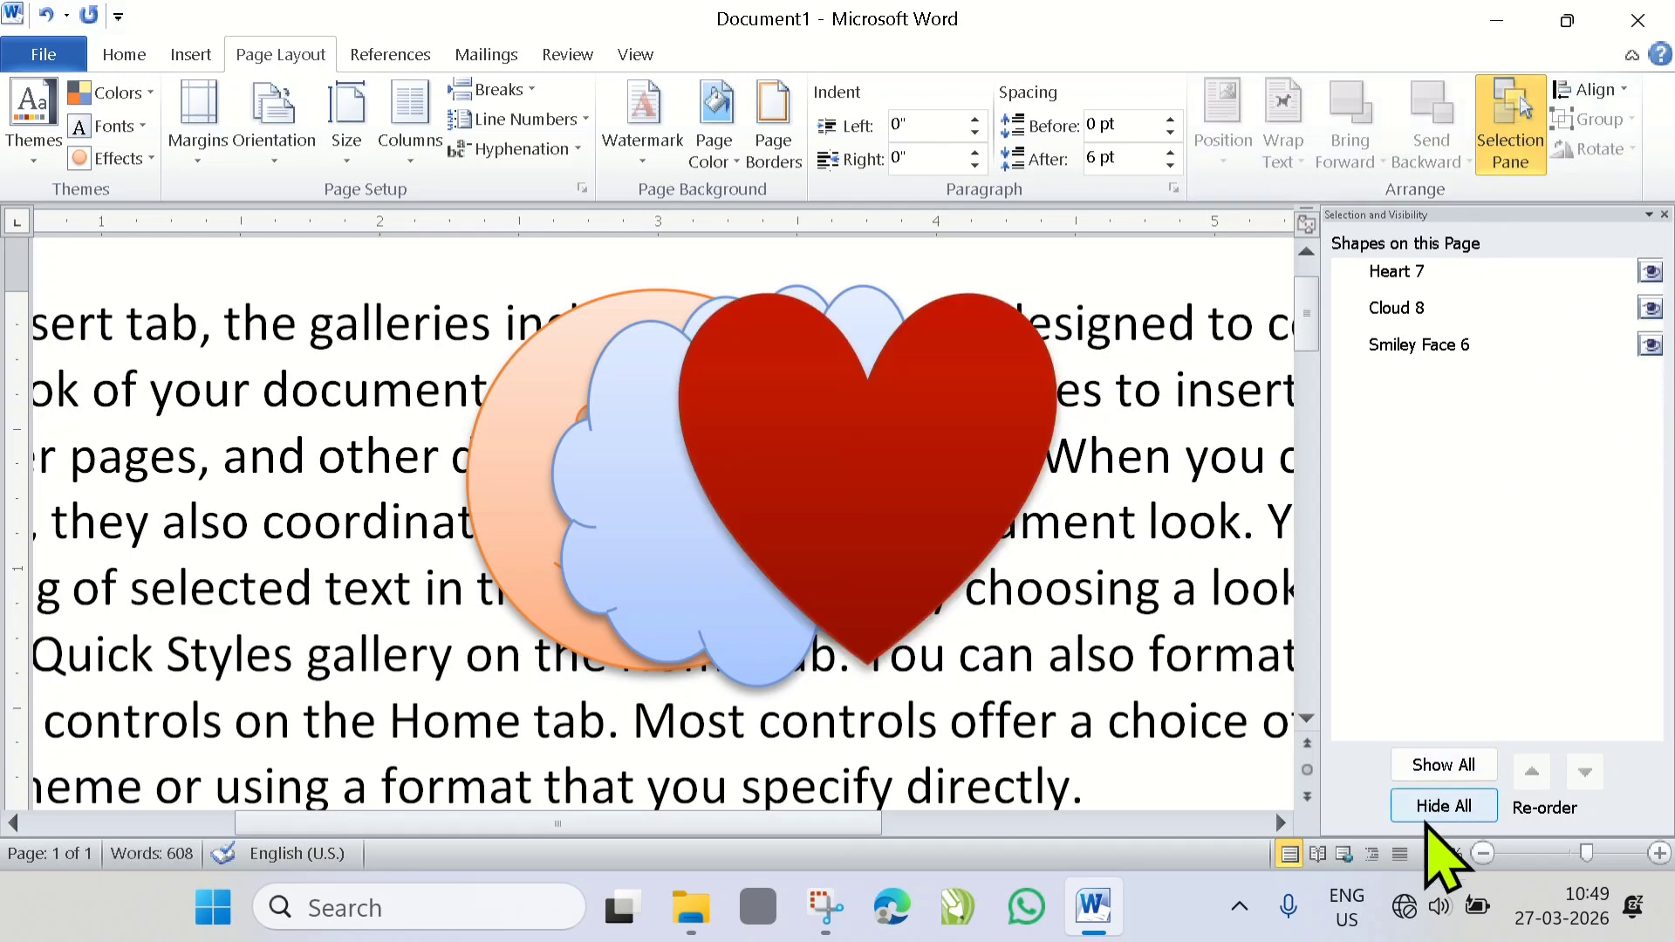
click(1464, 804)
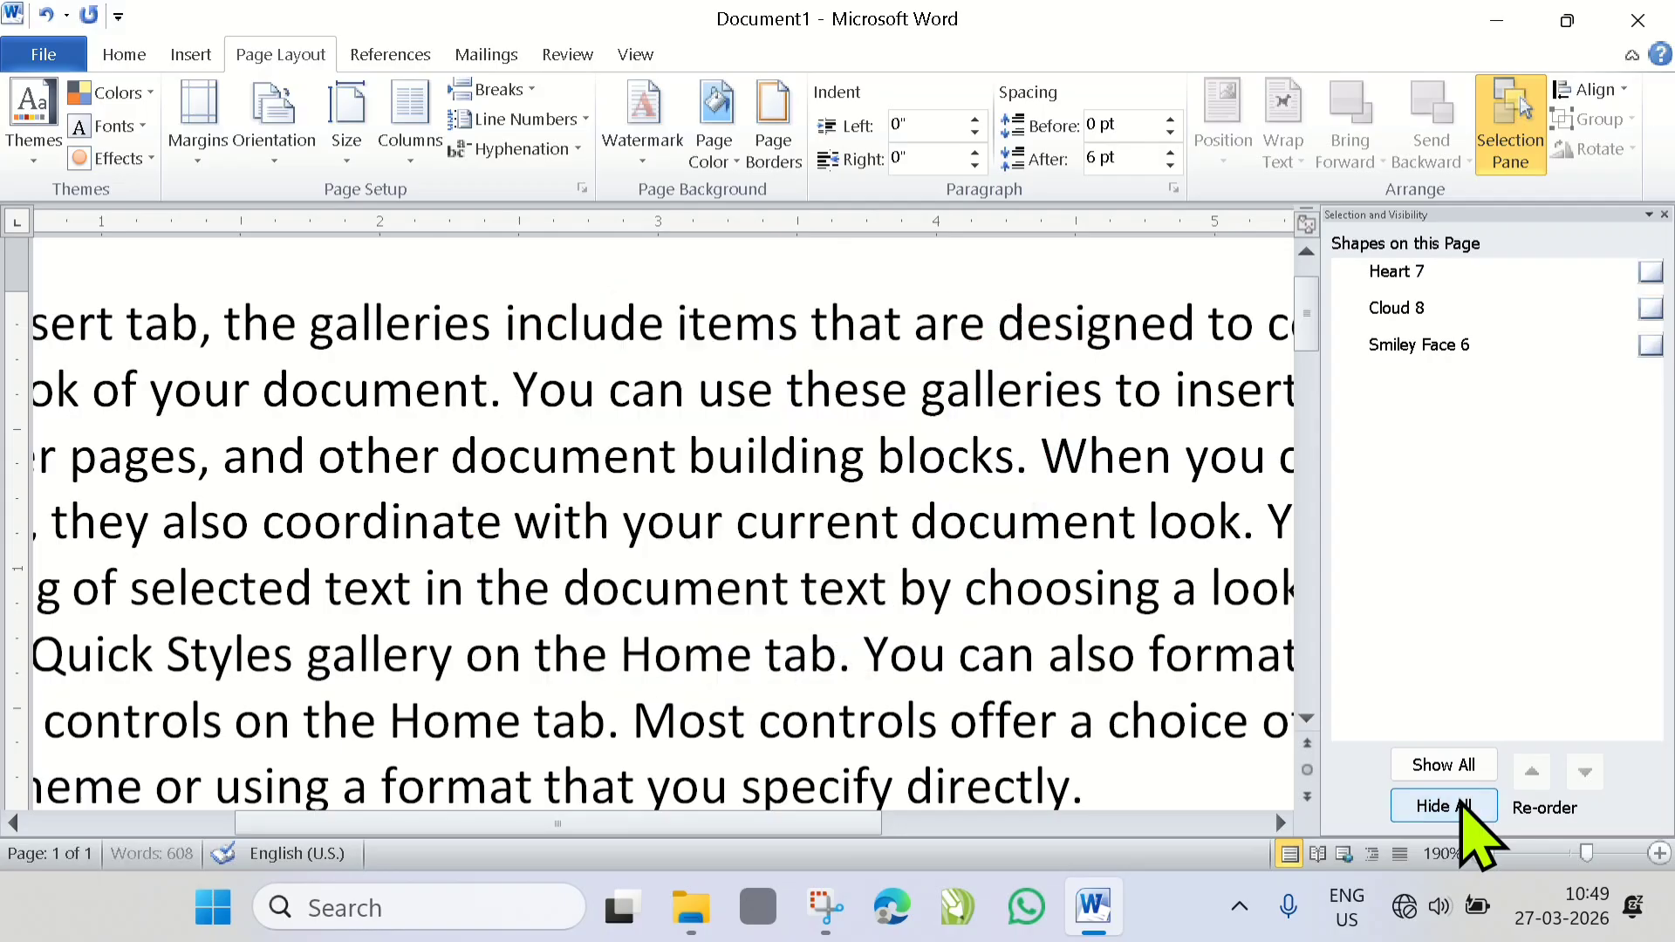
click(1447, 766)
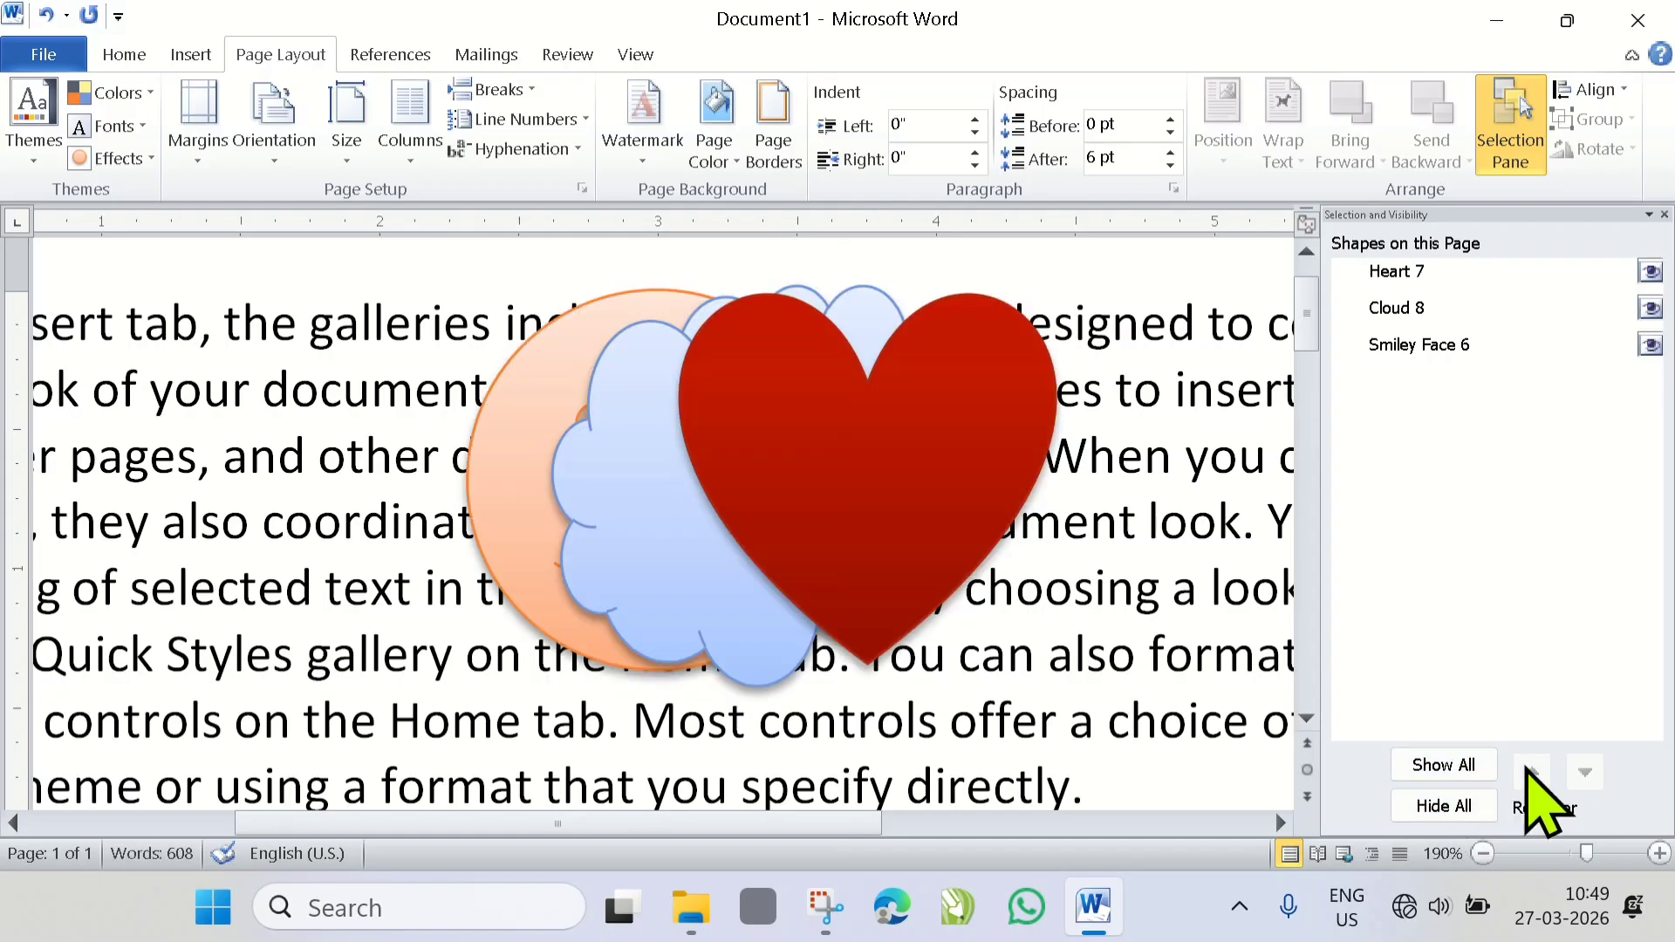
- Select the heart and send it backward behind the cloud and the smiley face, restoring it to the top of the stack
click(962, 543)
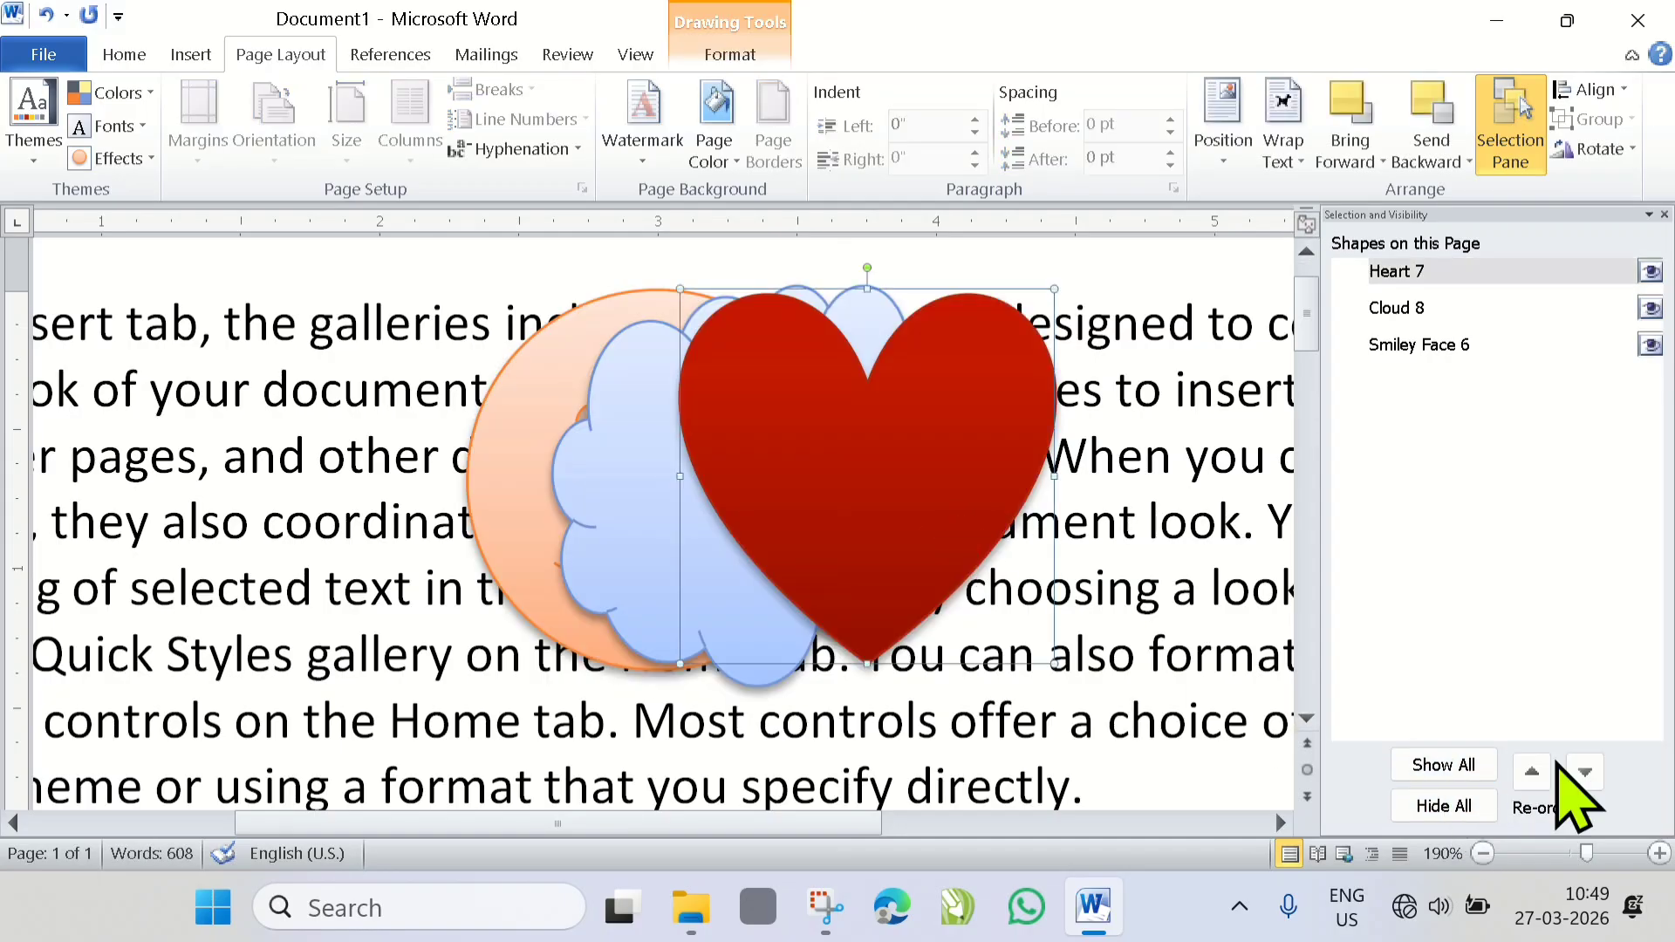
click(1585, 771)
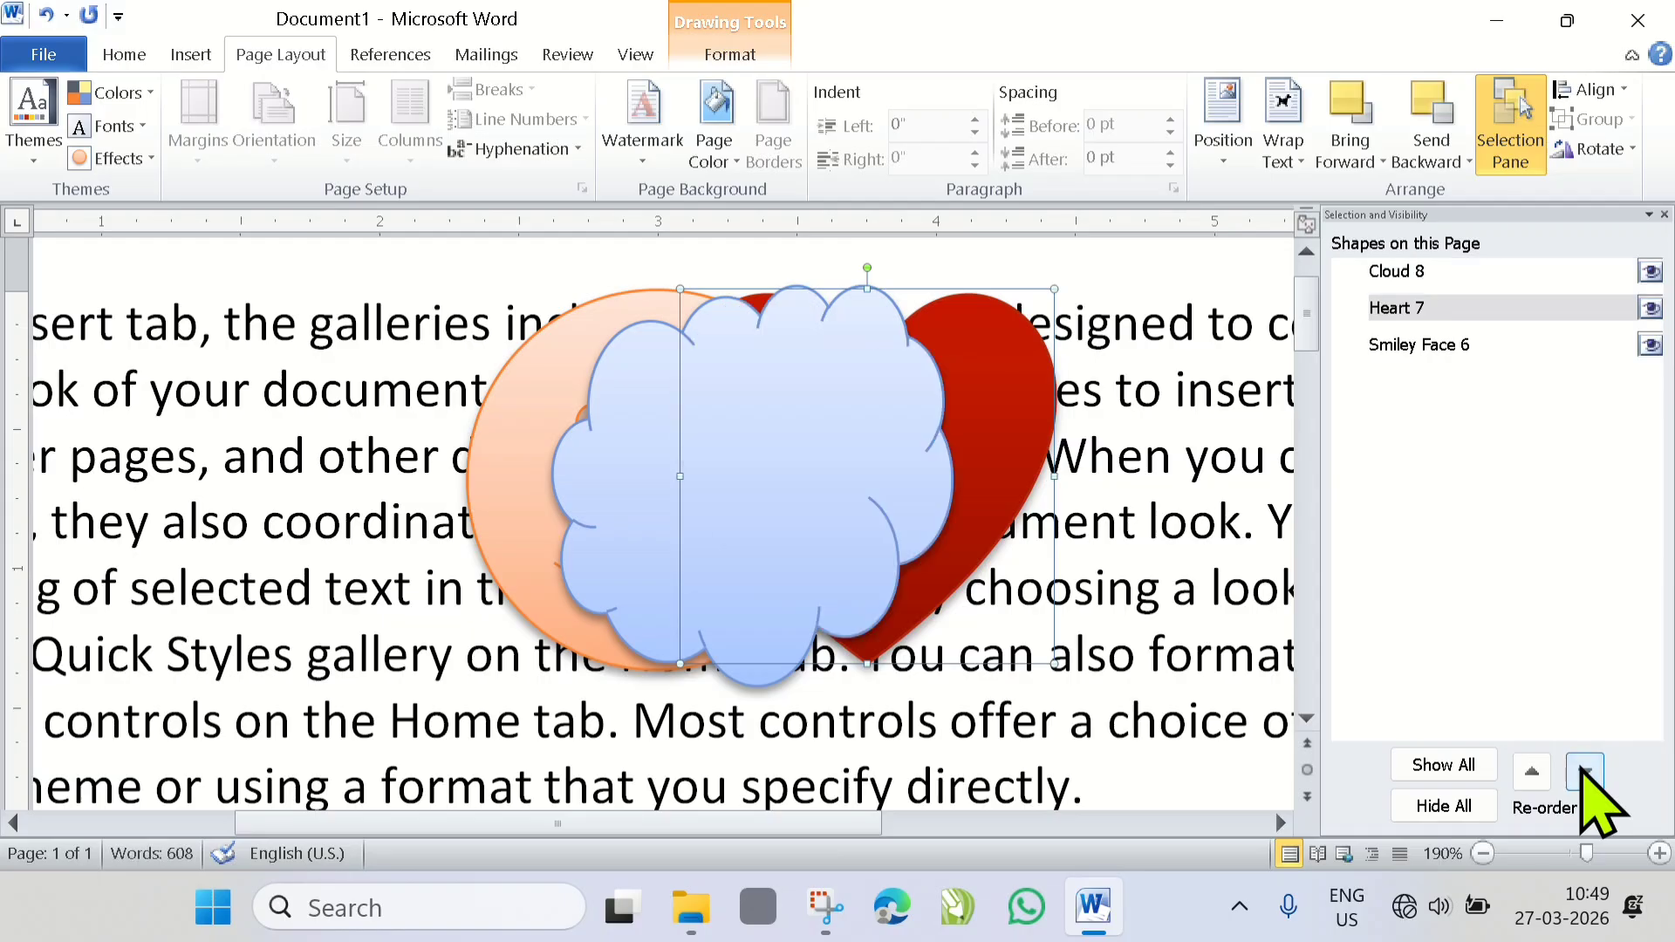
click(1584, 771)
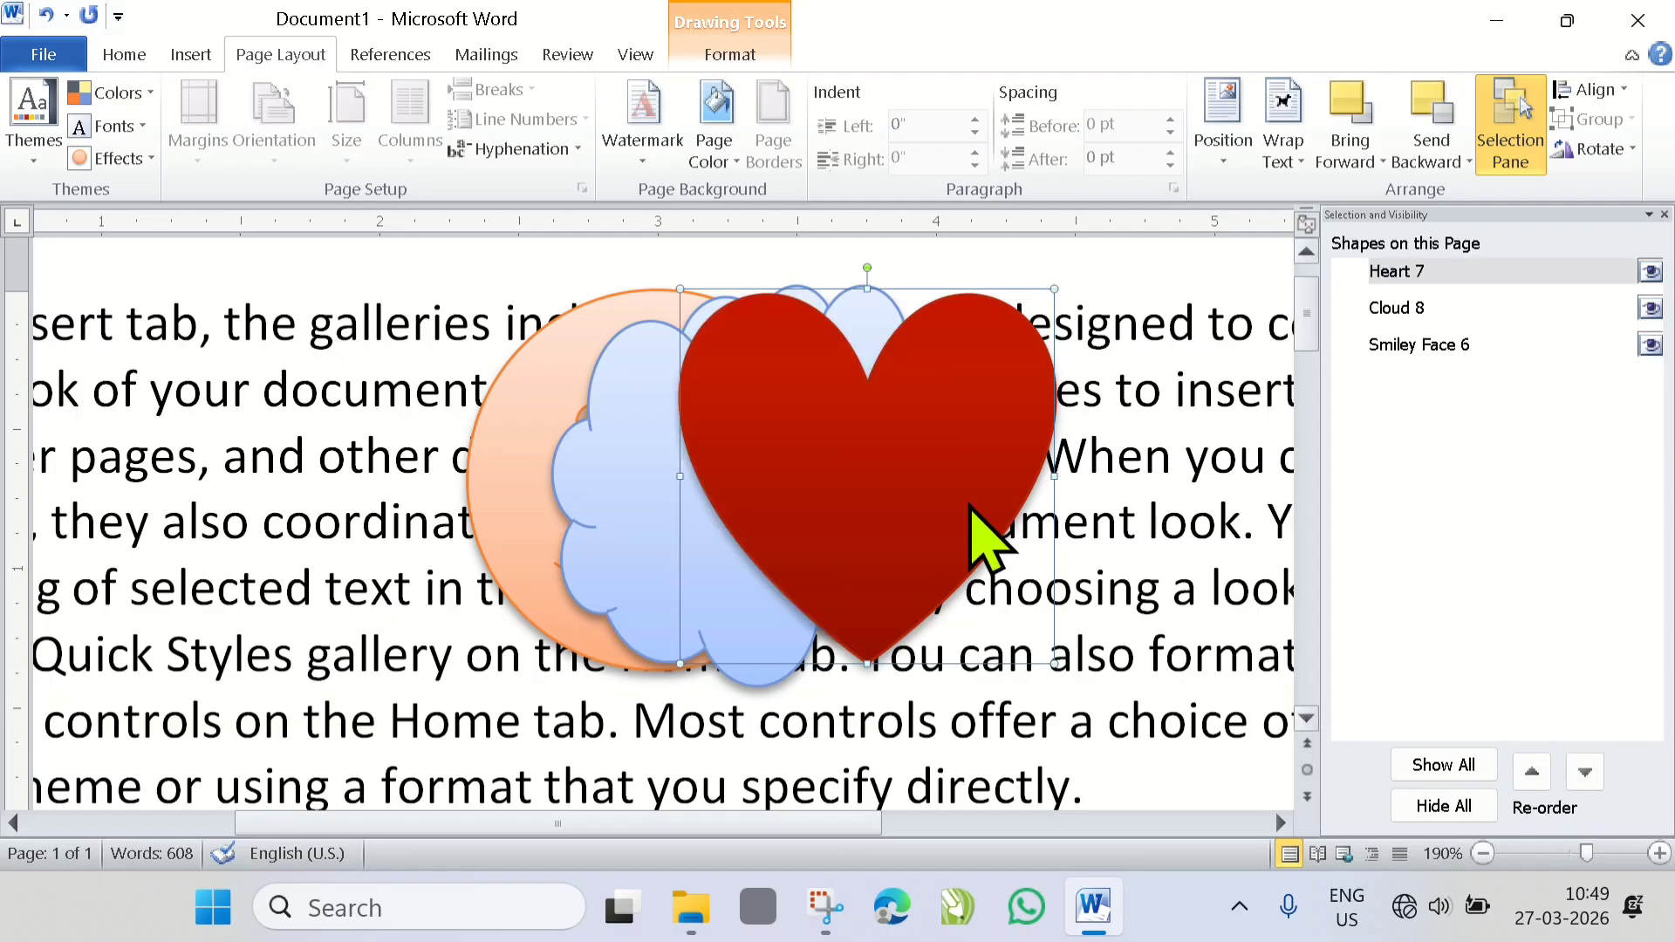
- Move the heart slightly up and right, send it to the bottom of the stack, and close the Selection Pane
drag(883, 486, 898, 436)
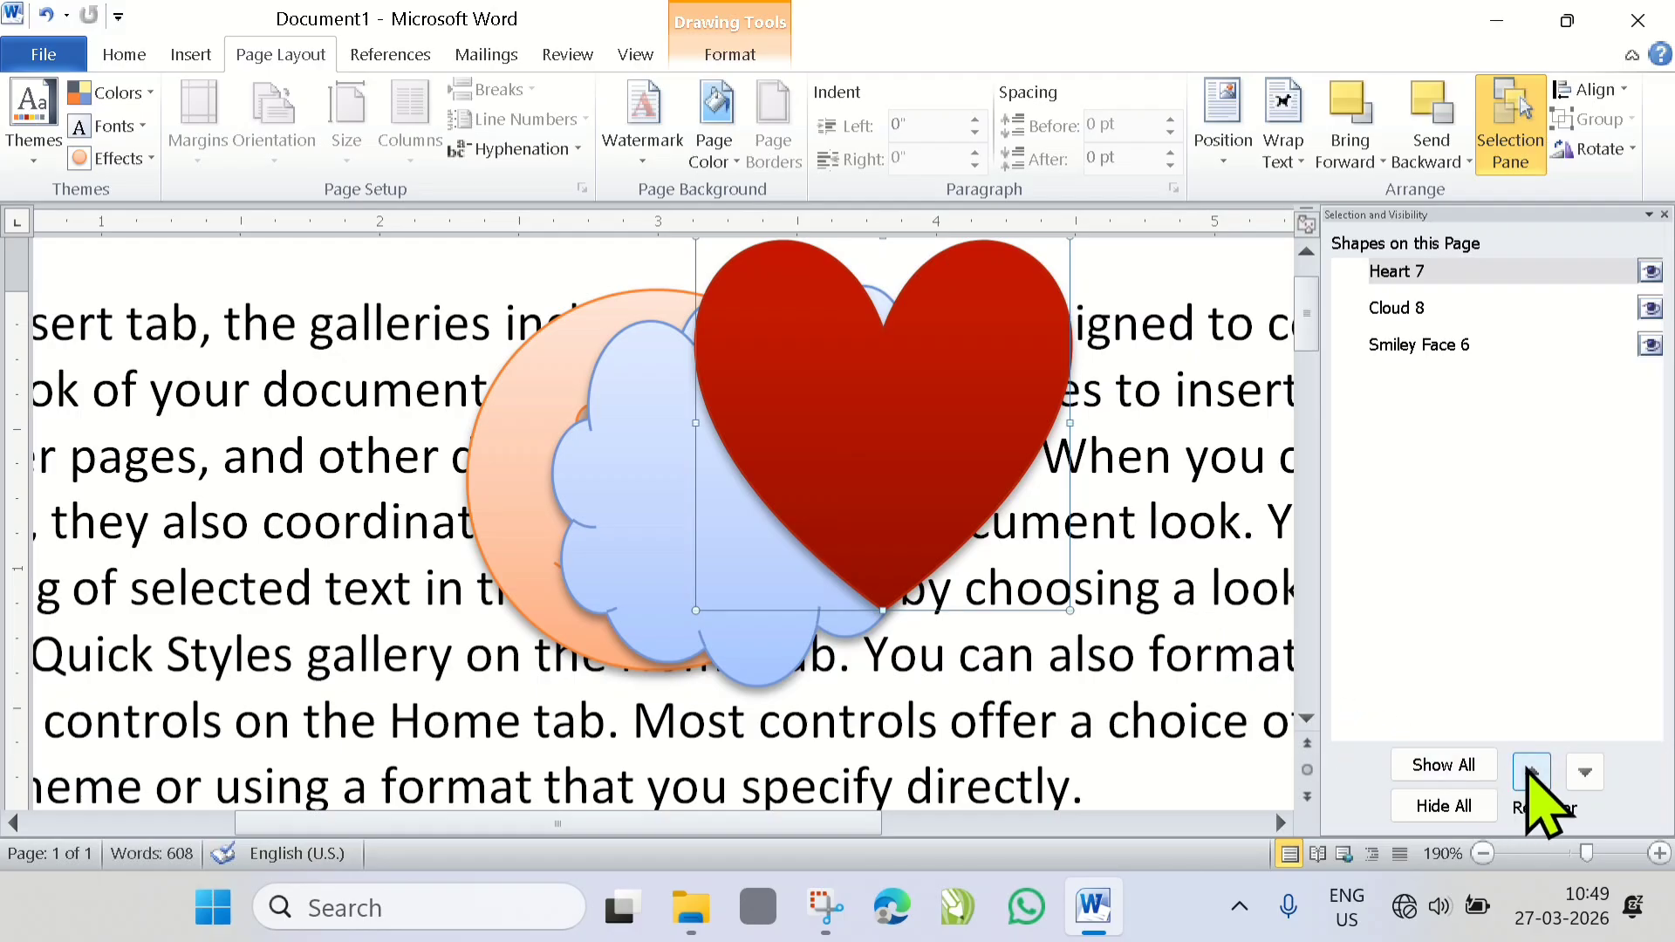
click(1582, 771)
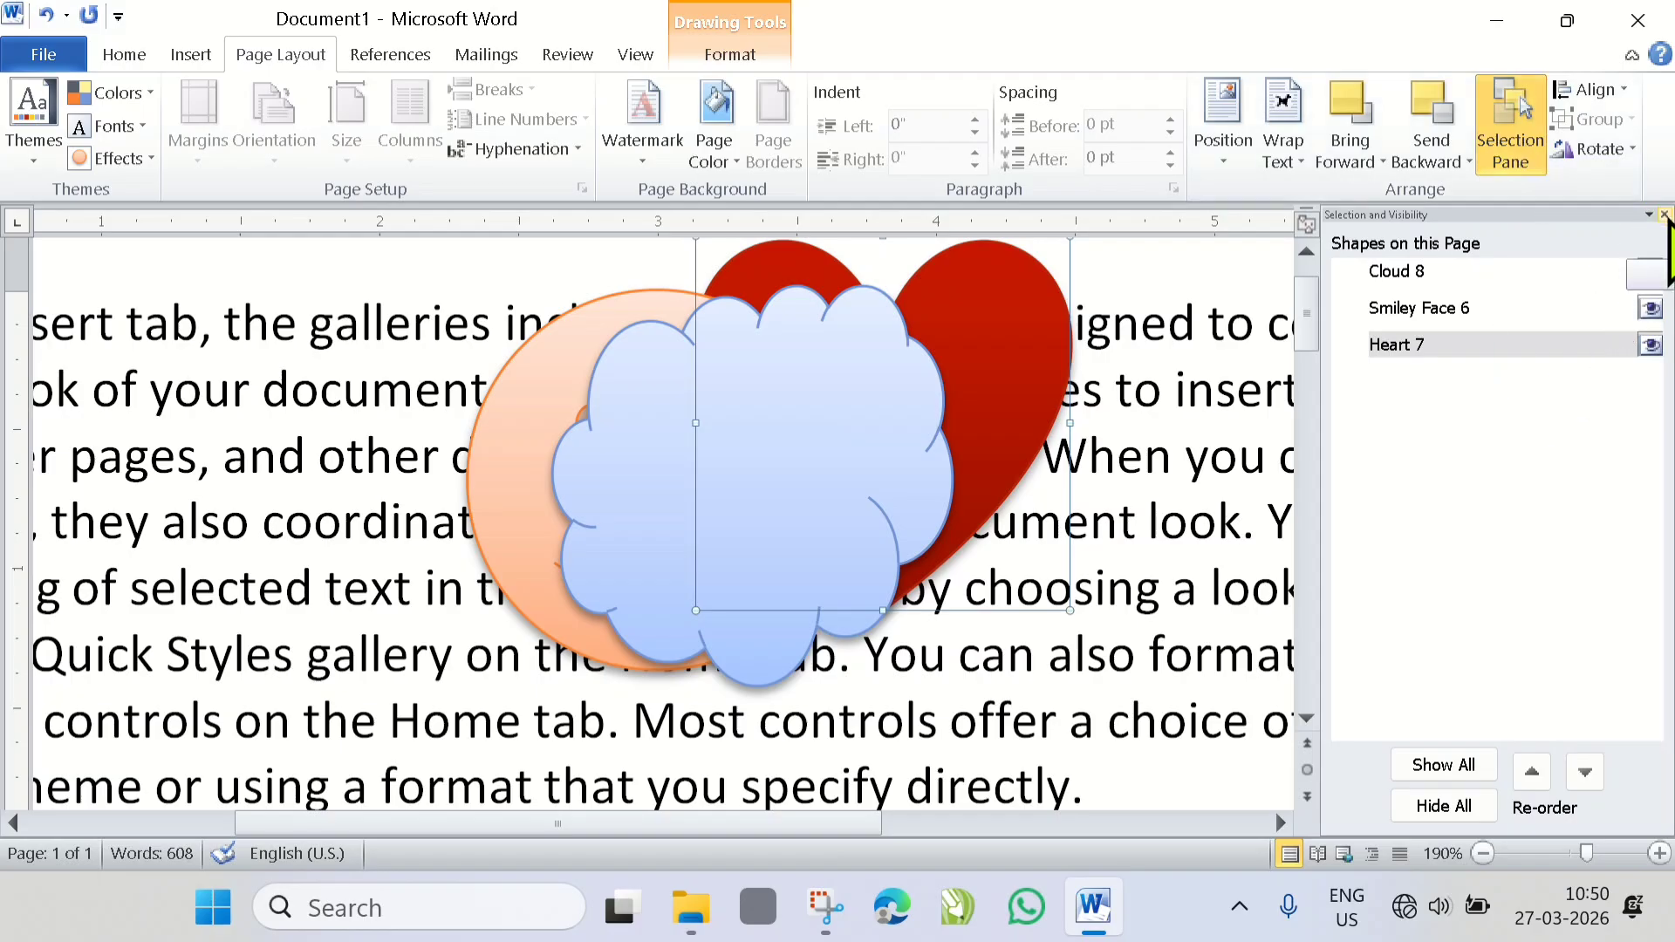
click(1664, 217)
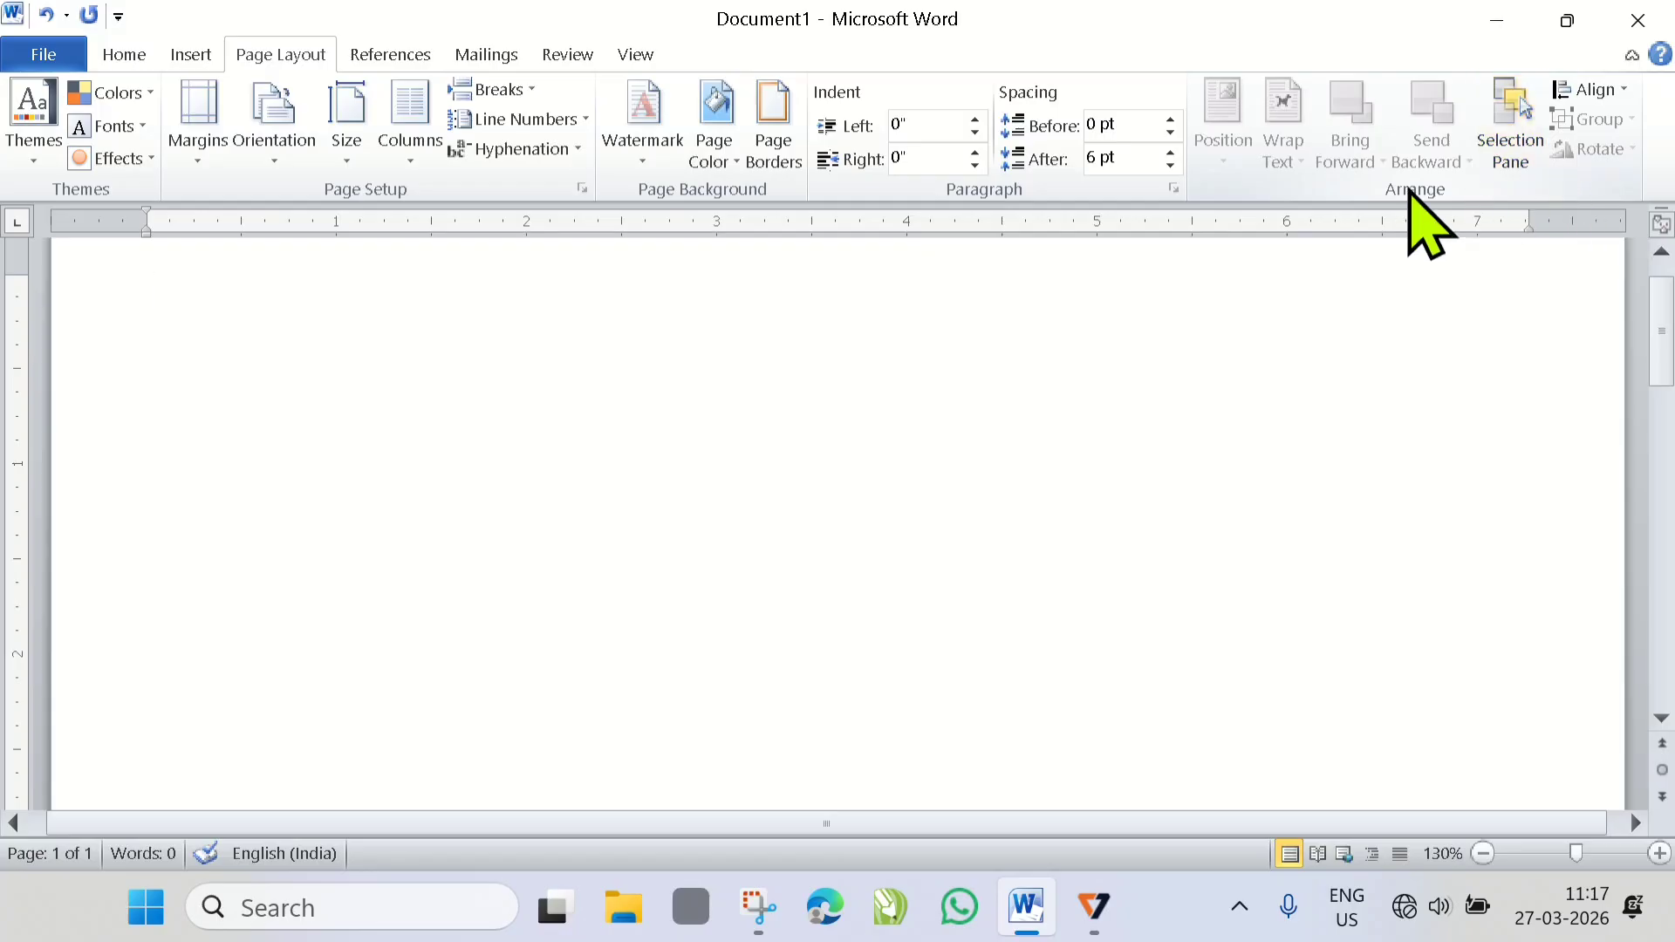
click(1619, 90)
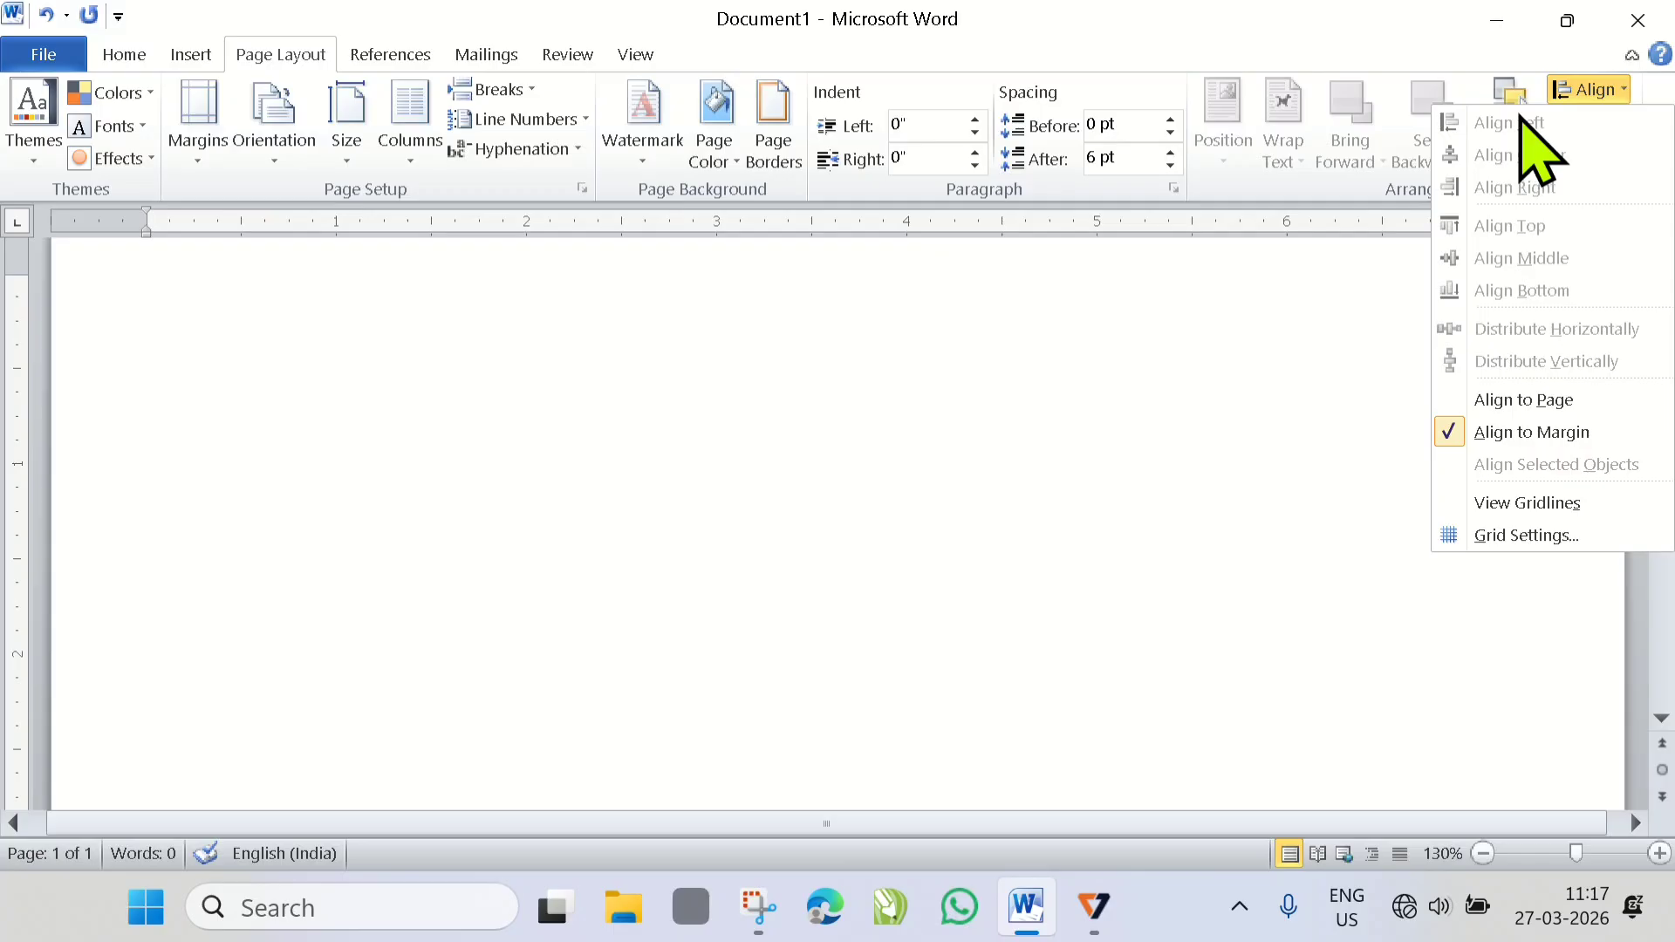
click(553, 457)
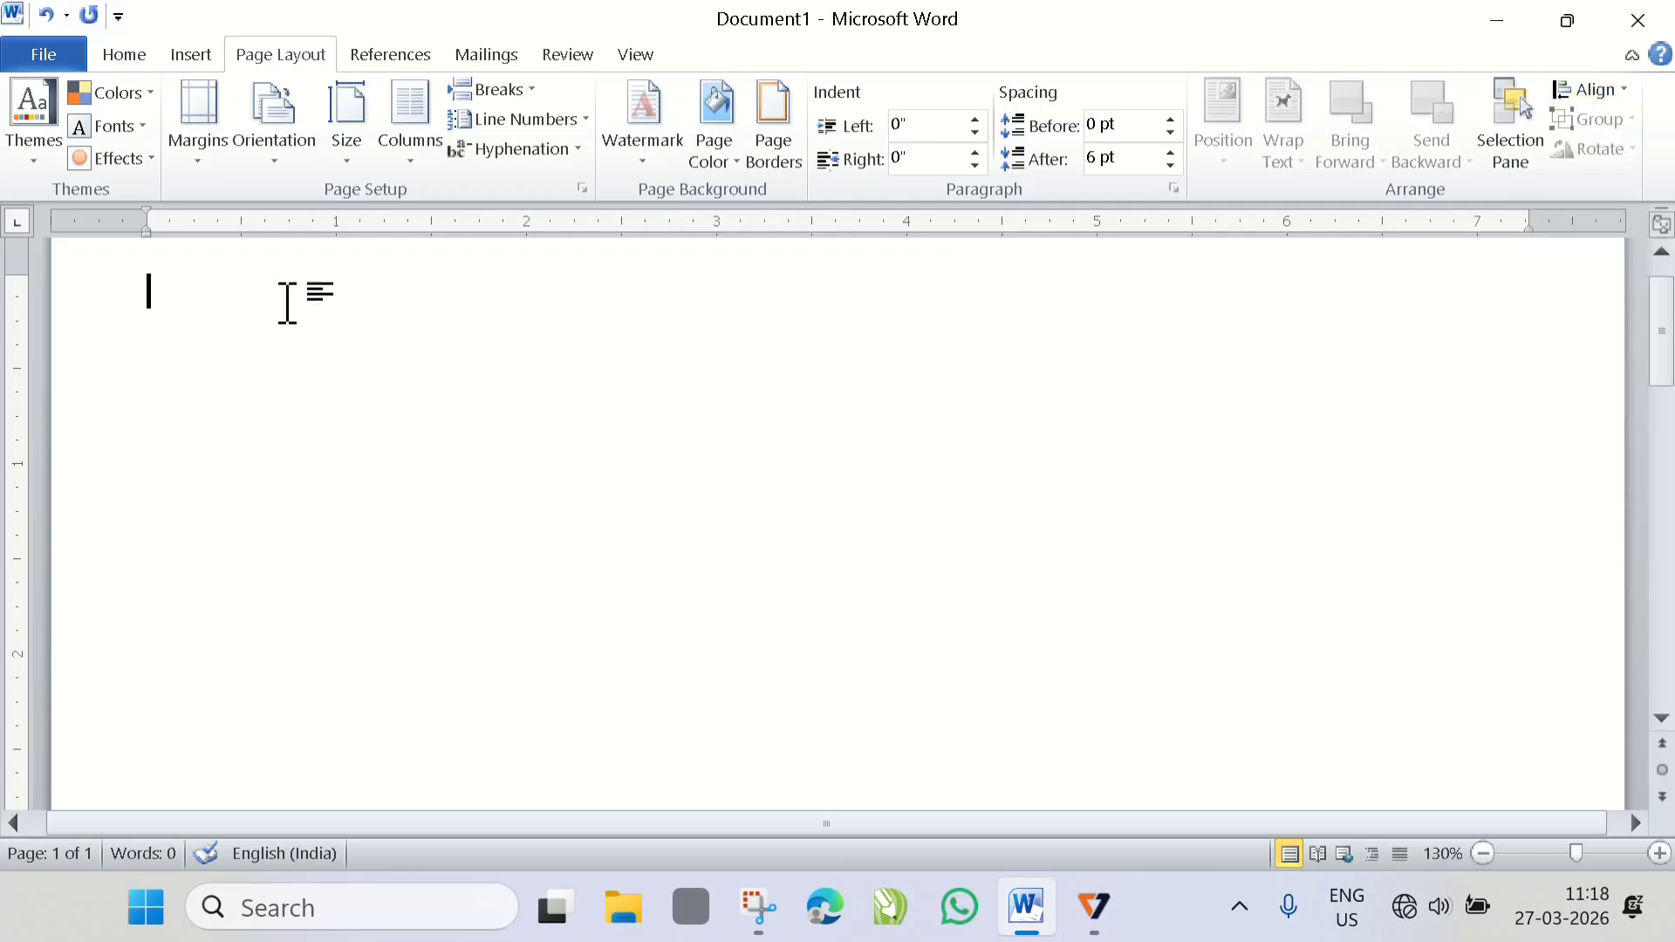
- Draw a vertical rectangle about 0.51" wide and 0.96" high near the upper-left of the blank page
click(193, 57)
click(390, 147)
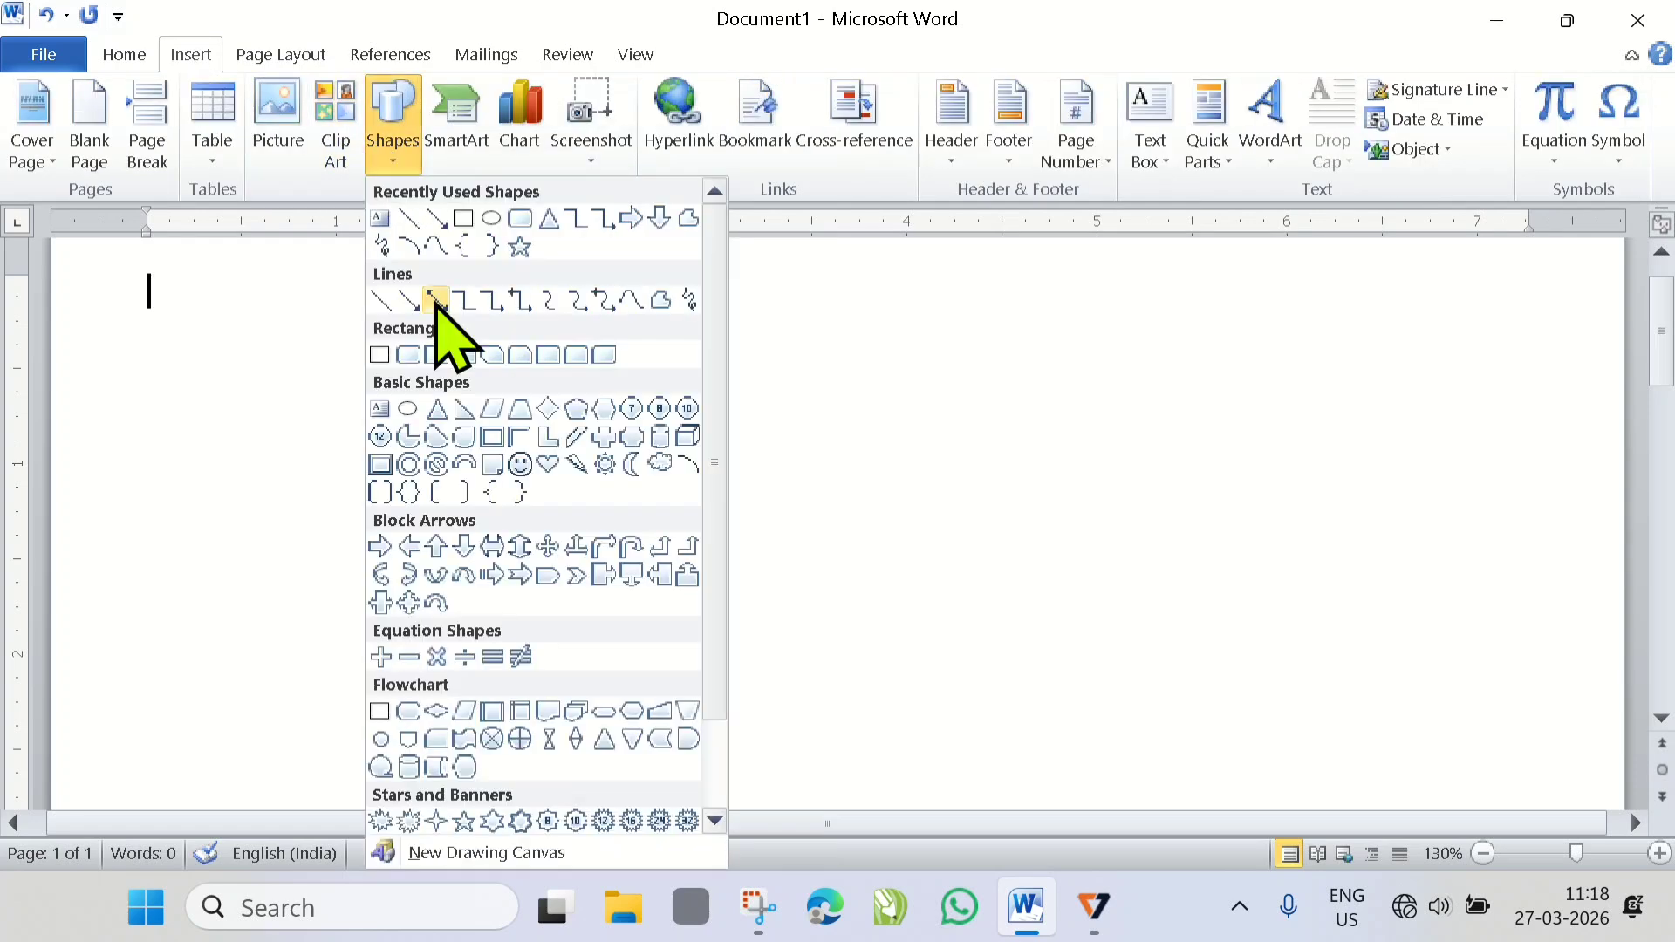
click(462, 219)
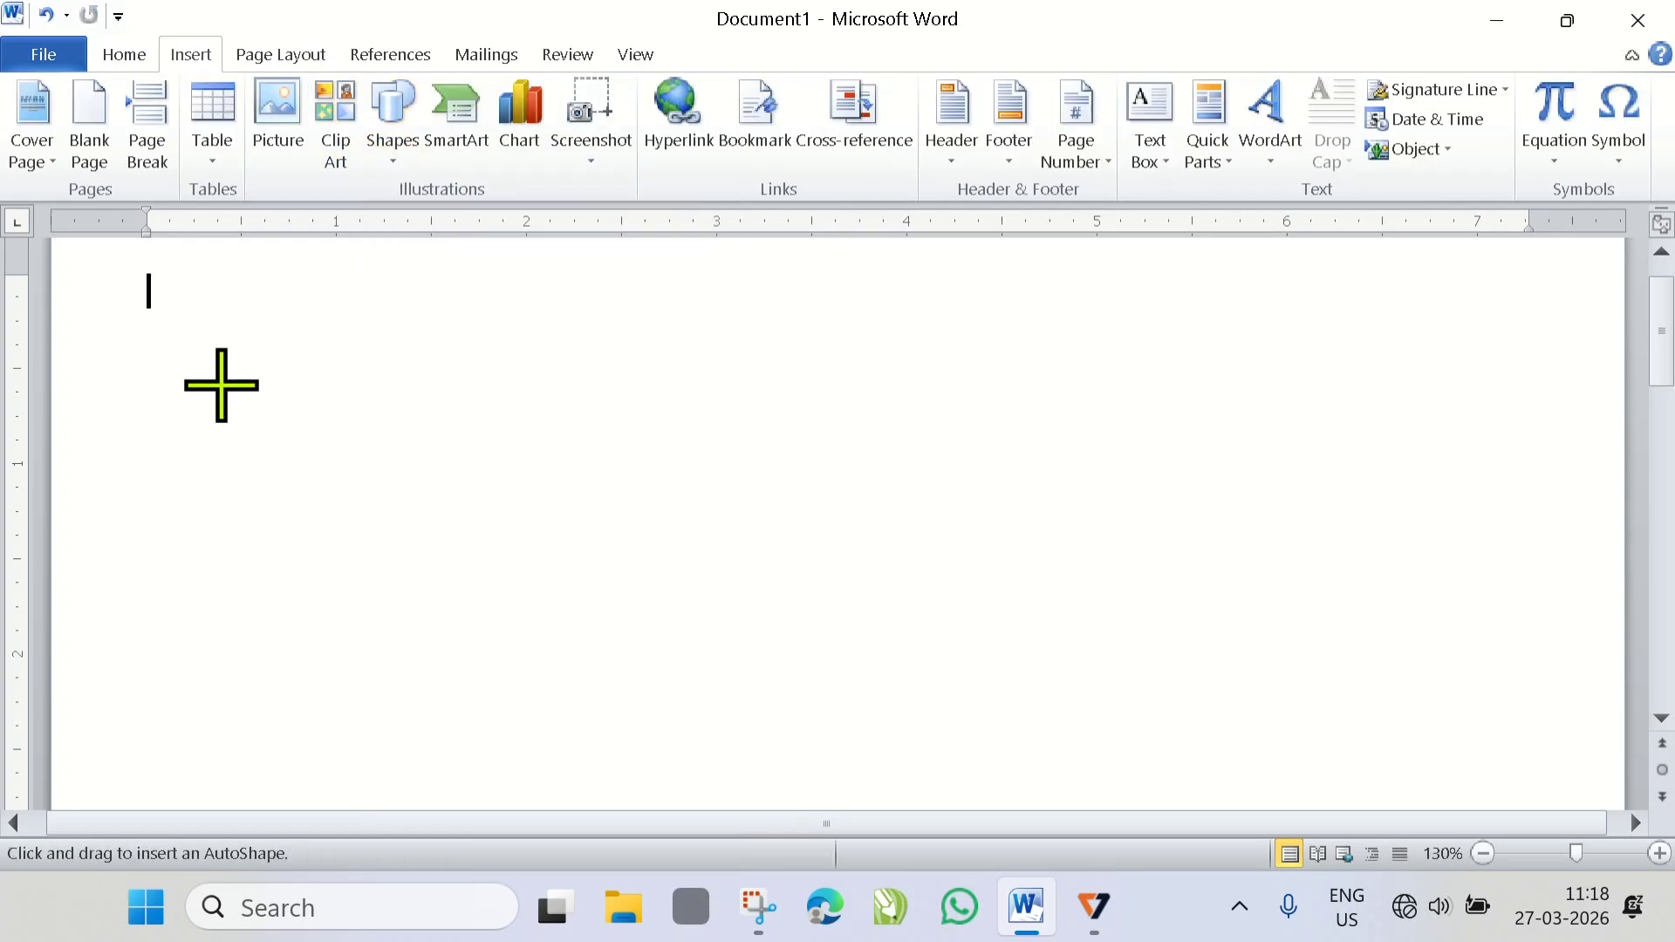
drag(181, 345, 279, 529)
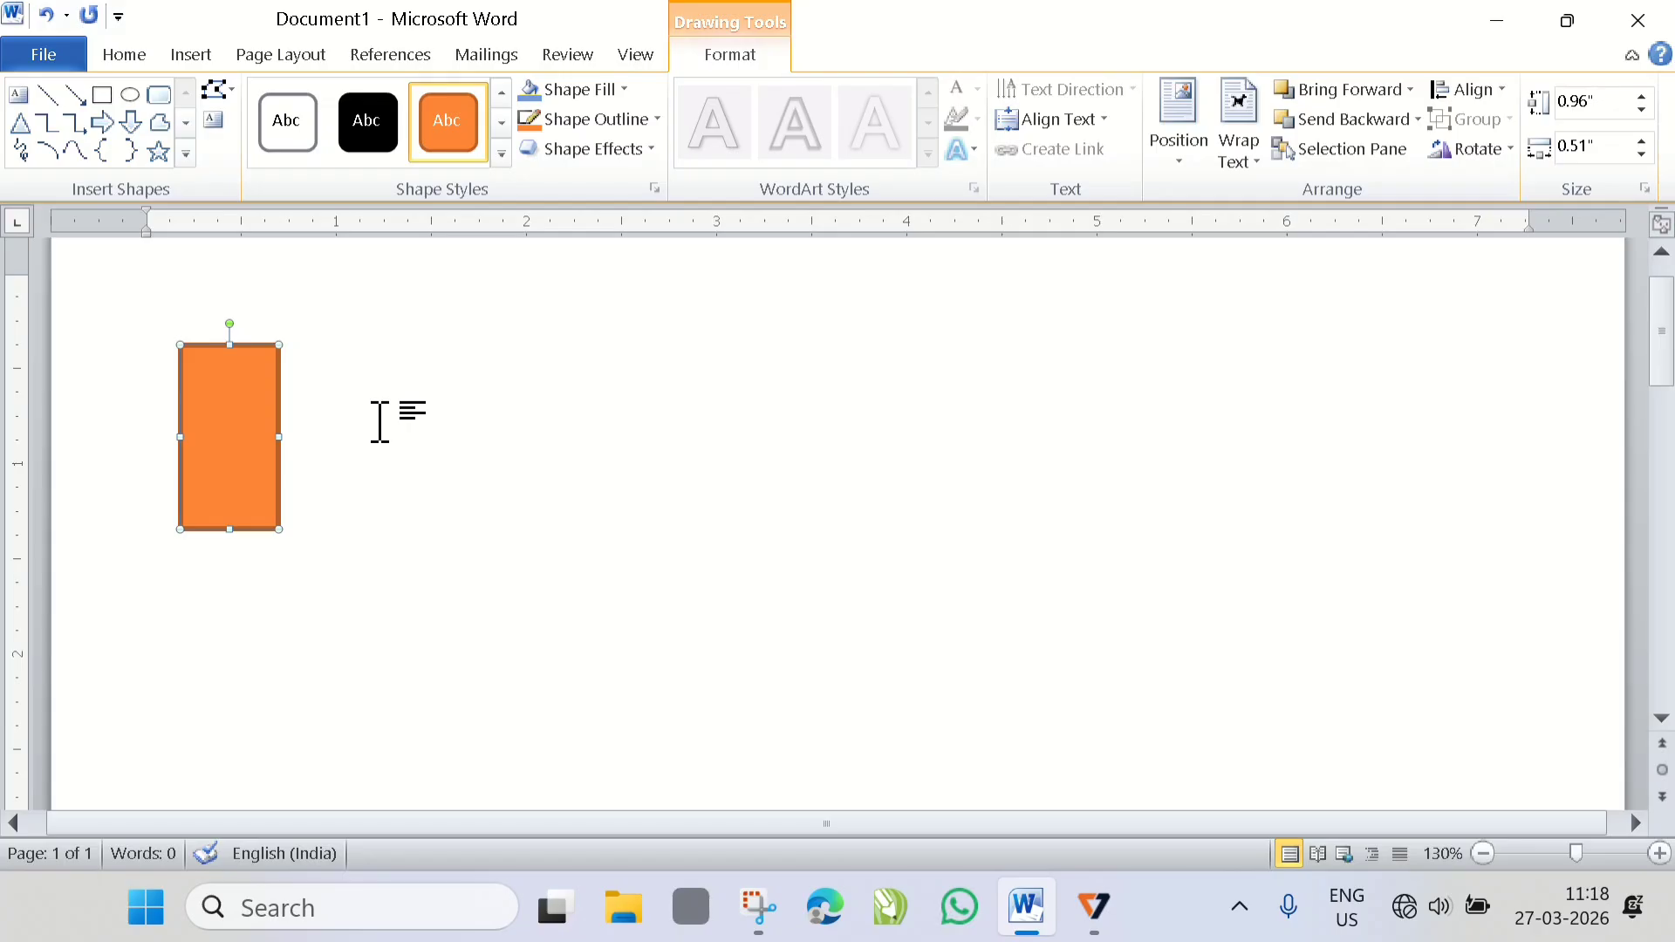
click(190, 54)
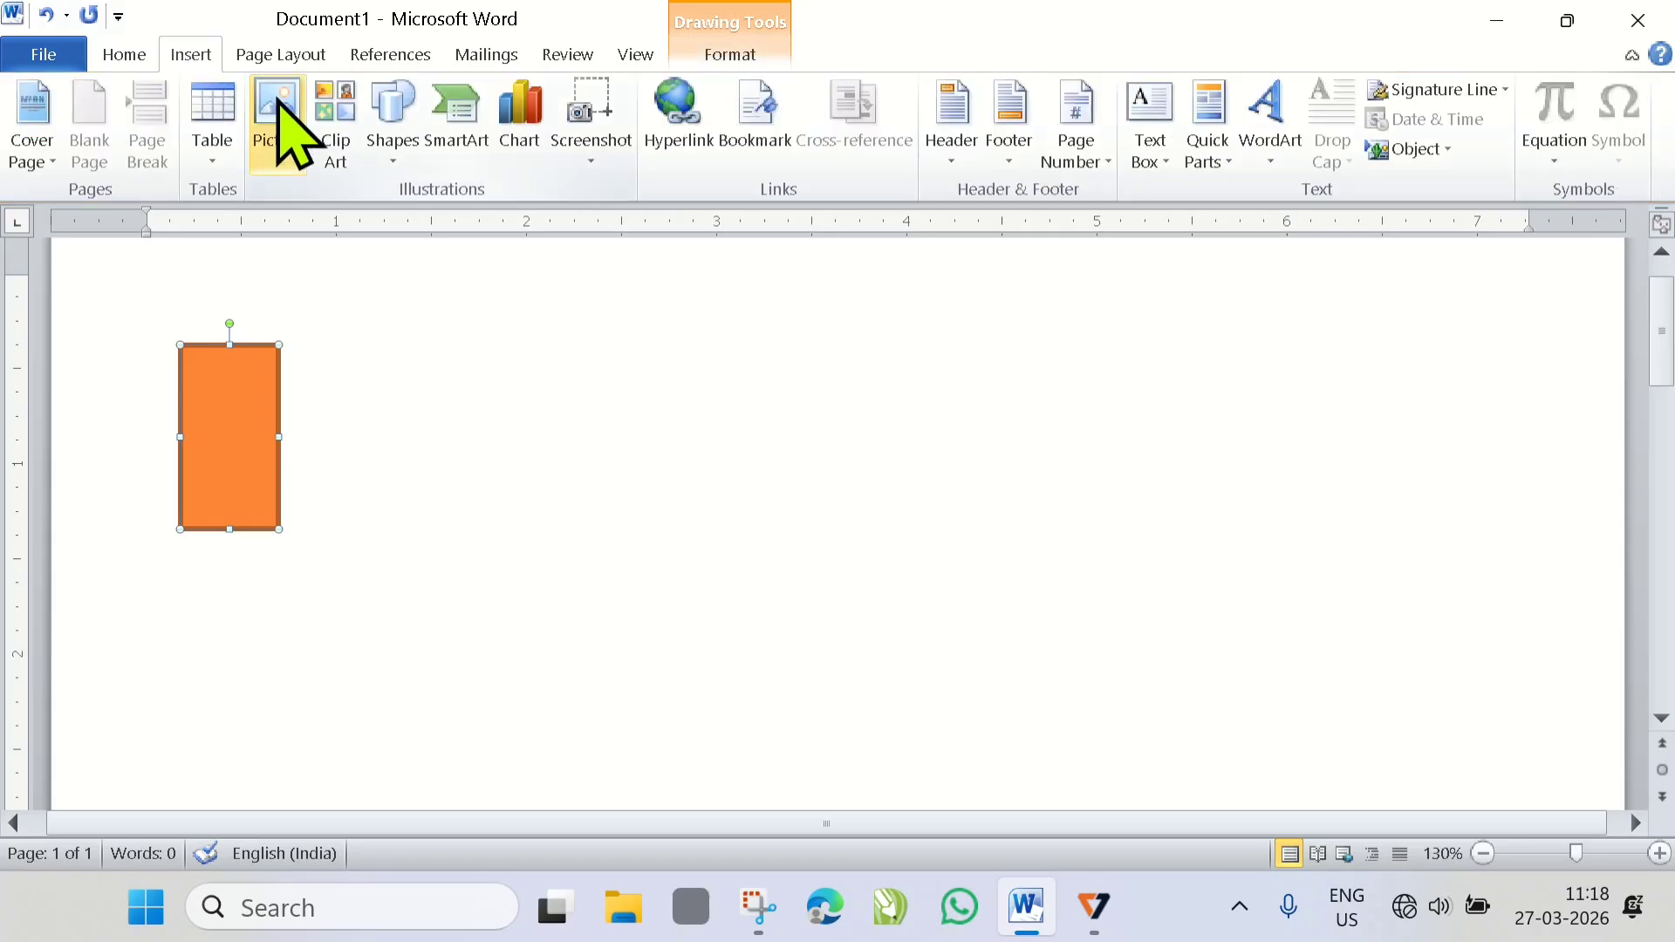
click(393, 152)
click(397, 155)
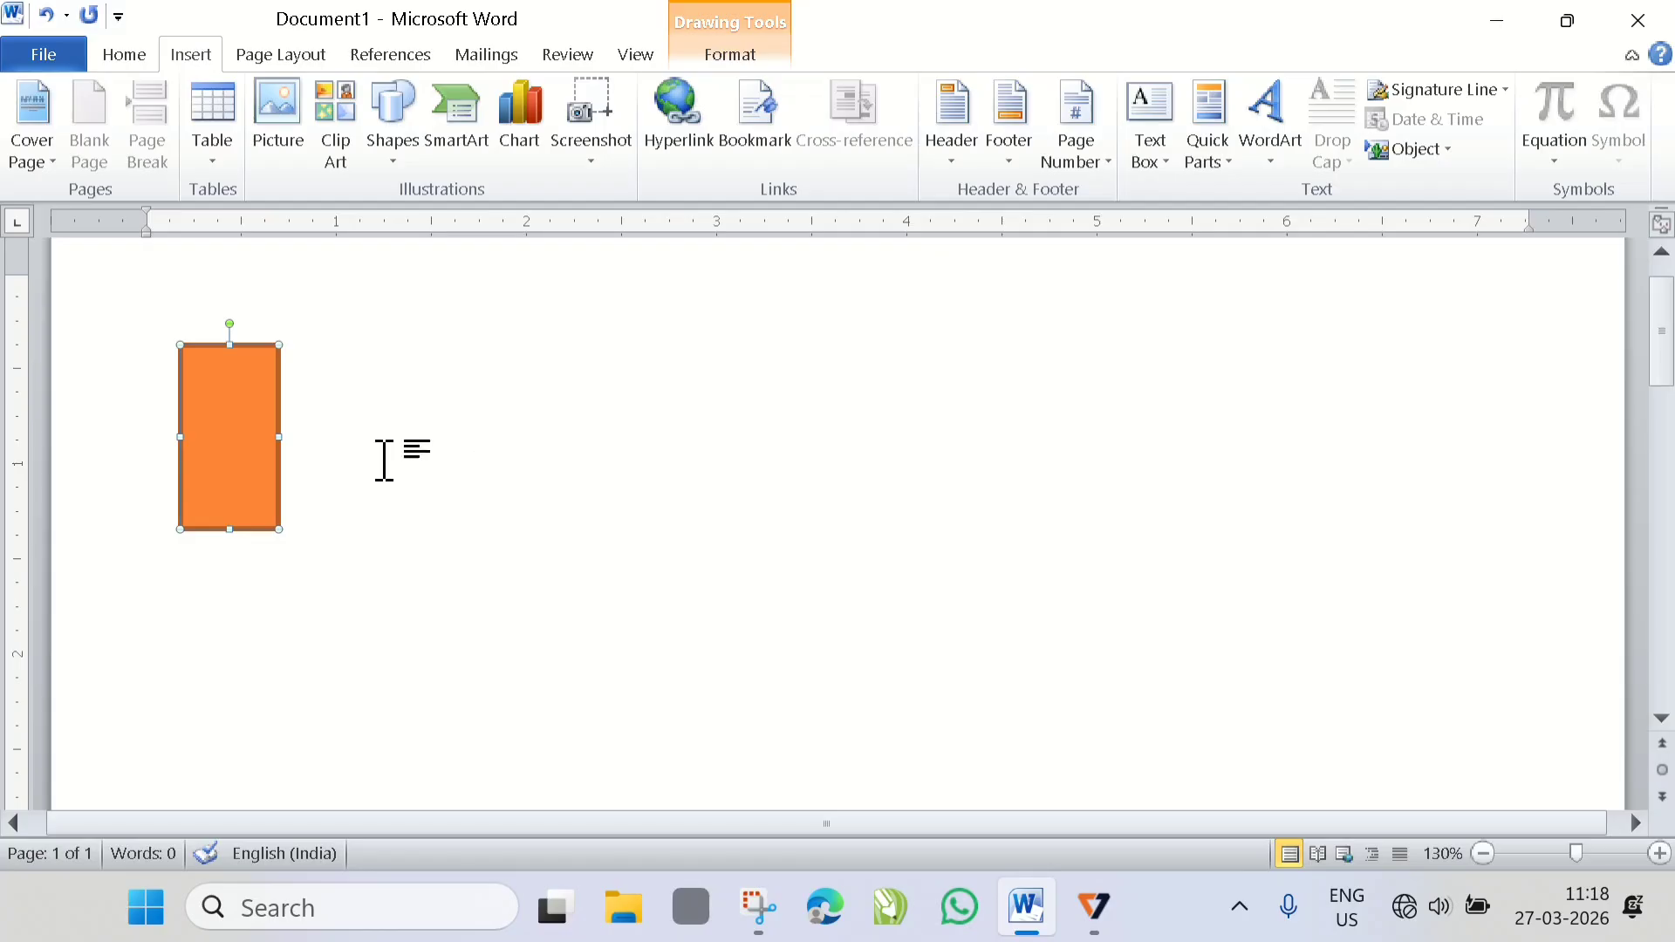
- Duplicate the rectangle, place the copy just right of the original and slightly lower, and make it narrower and shorter
drag(225, 430, 281, 571)
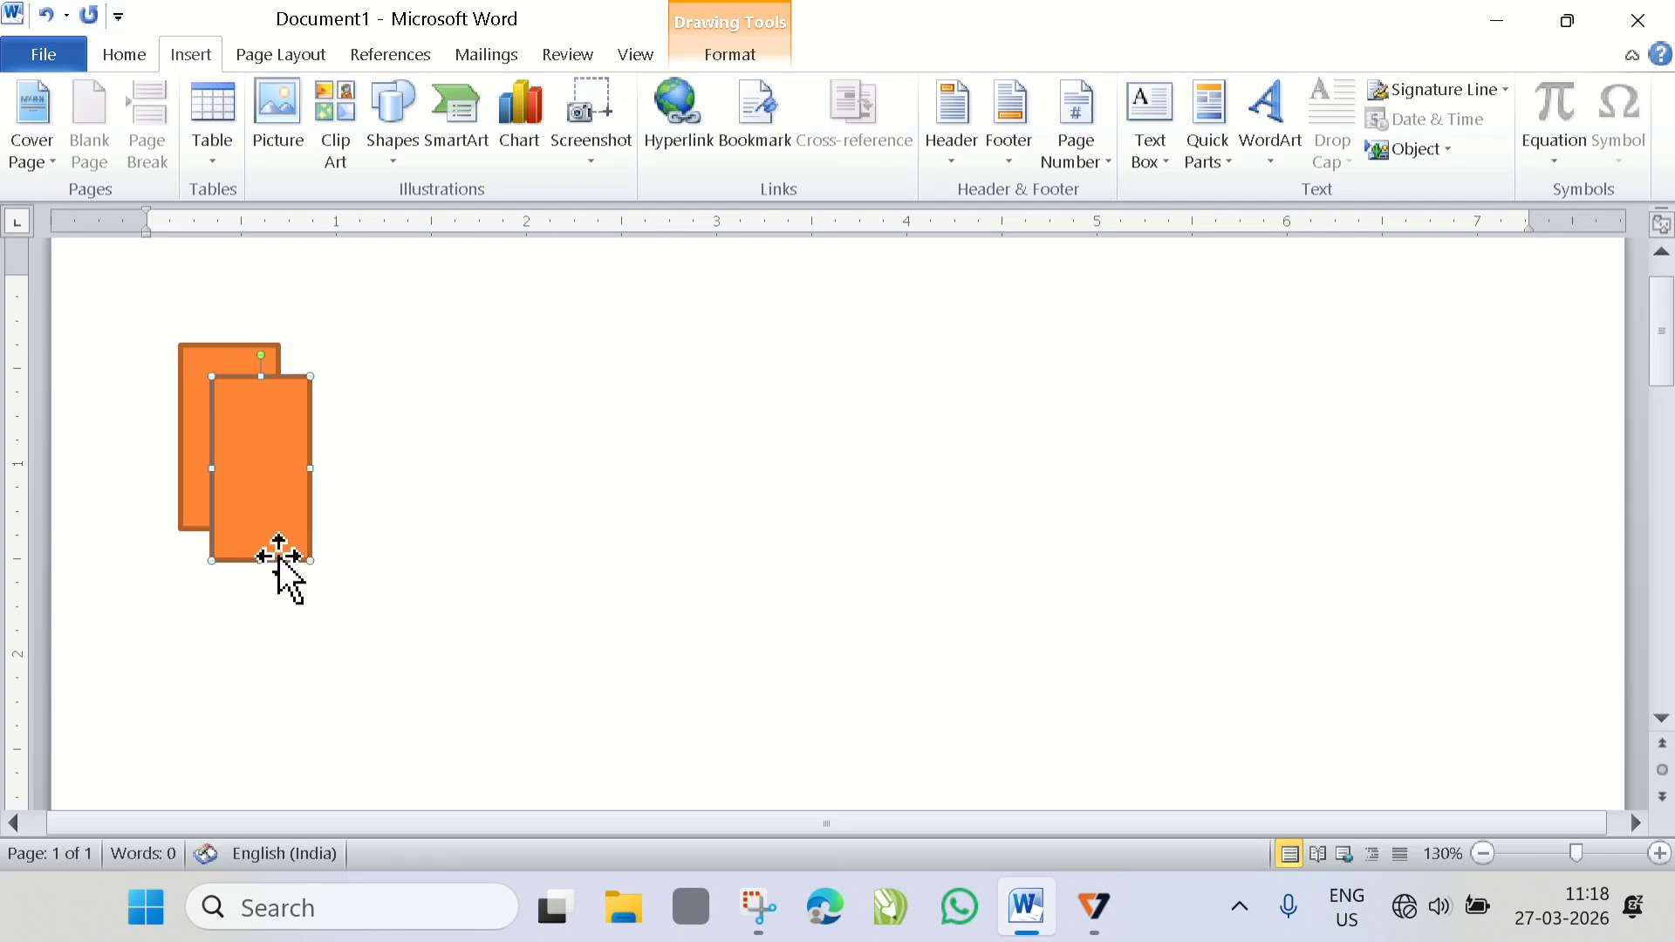
drag(269, 474, 370, 497)
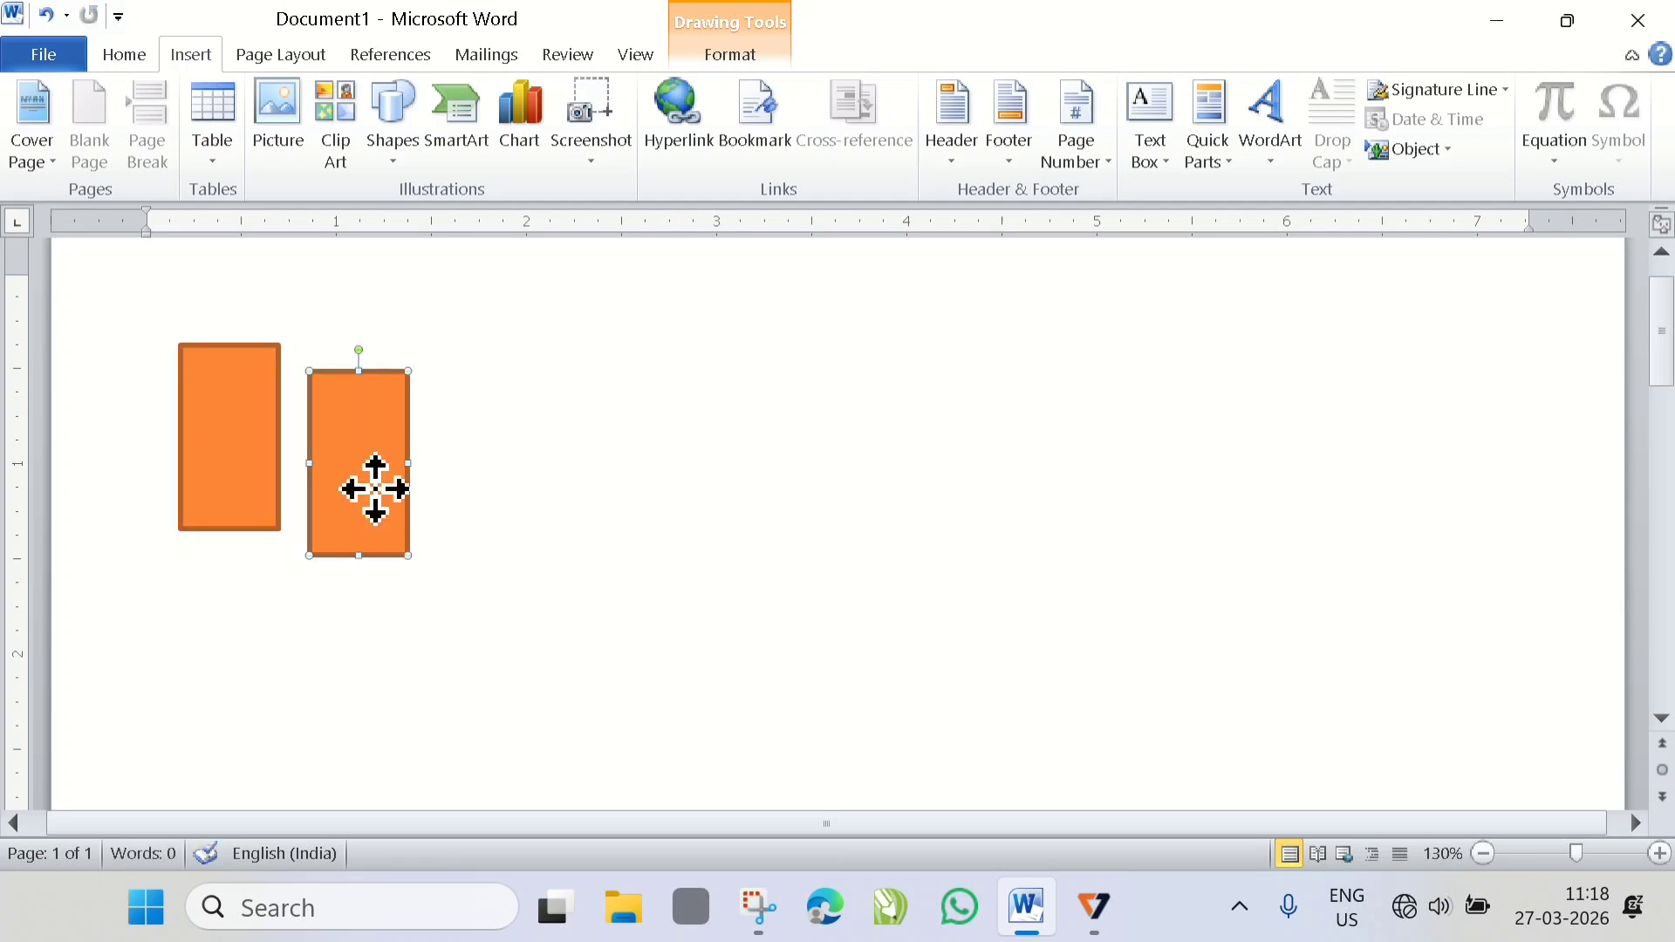
key(Right)
key(Right)
drag(350, 367, 371, 415)
mouse_move(408, 491)
mouse_down()
mouse_move(376, 485)
mouse_move(386, 504)
mouse_up()
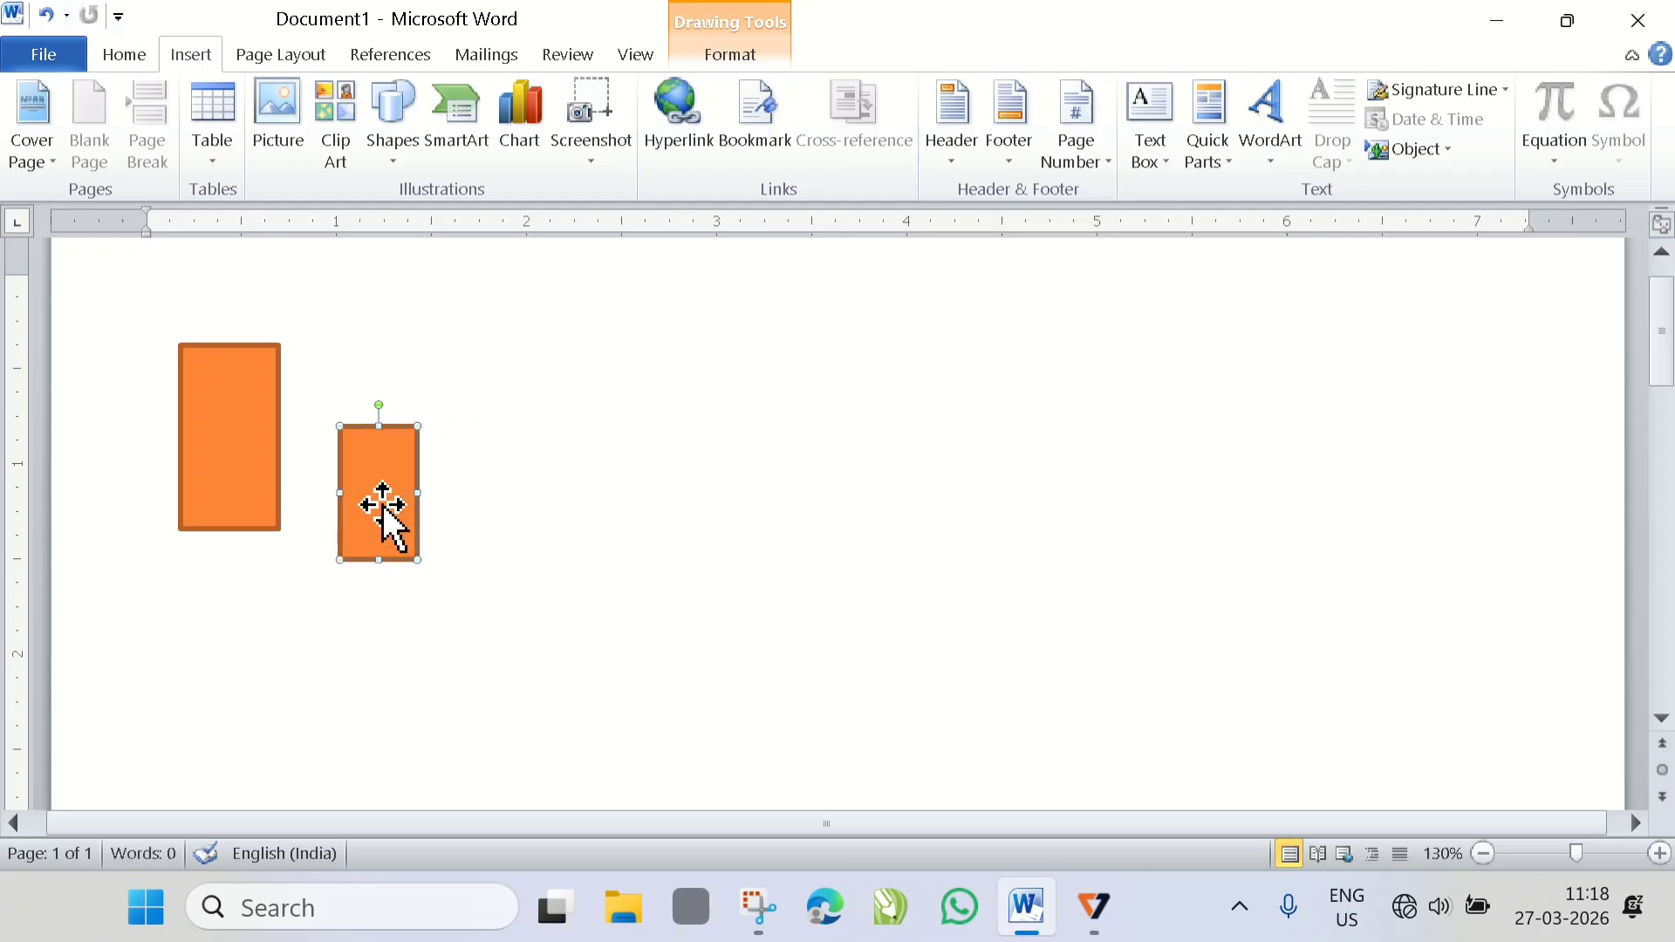
- Add two more copies further right in the row, making the third rectangle taller and the fourth narrower and shorter
ctrl+drag(384, 514, 535, 379)
key(ctrl+v)
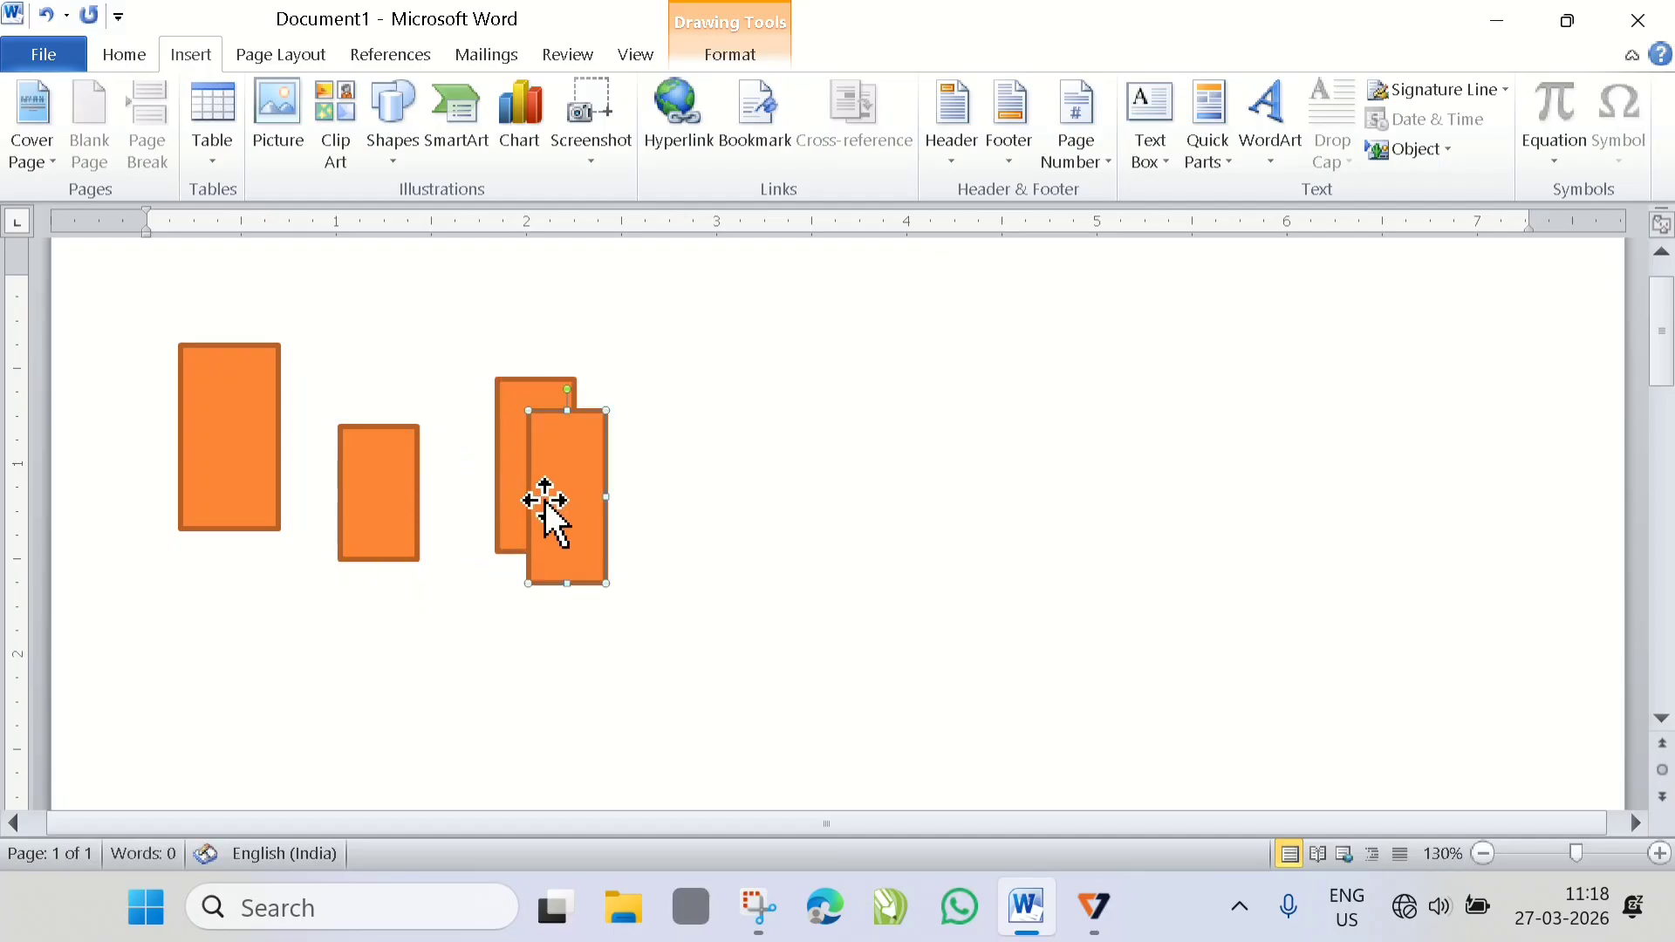
drag(548, 504, 667, 495)
drag(647, 403, 669, 452)
- Add a fifth rectangle at the right end of the row, taller and wider than the fourth
key(ctrl+v)
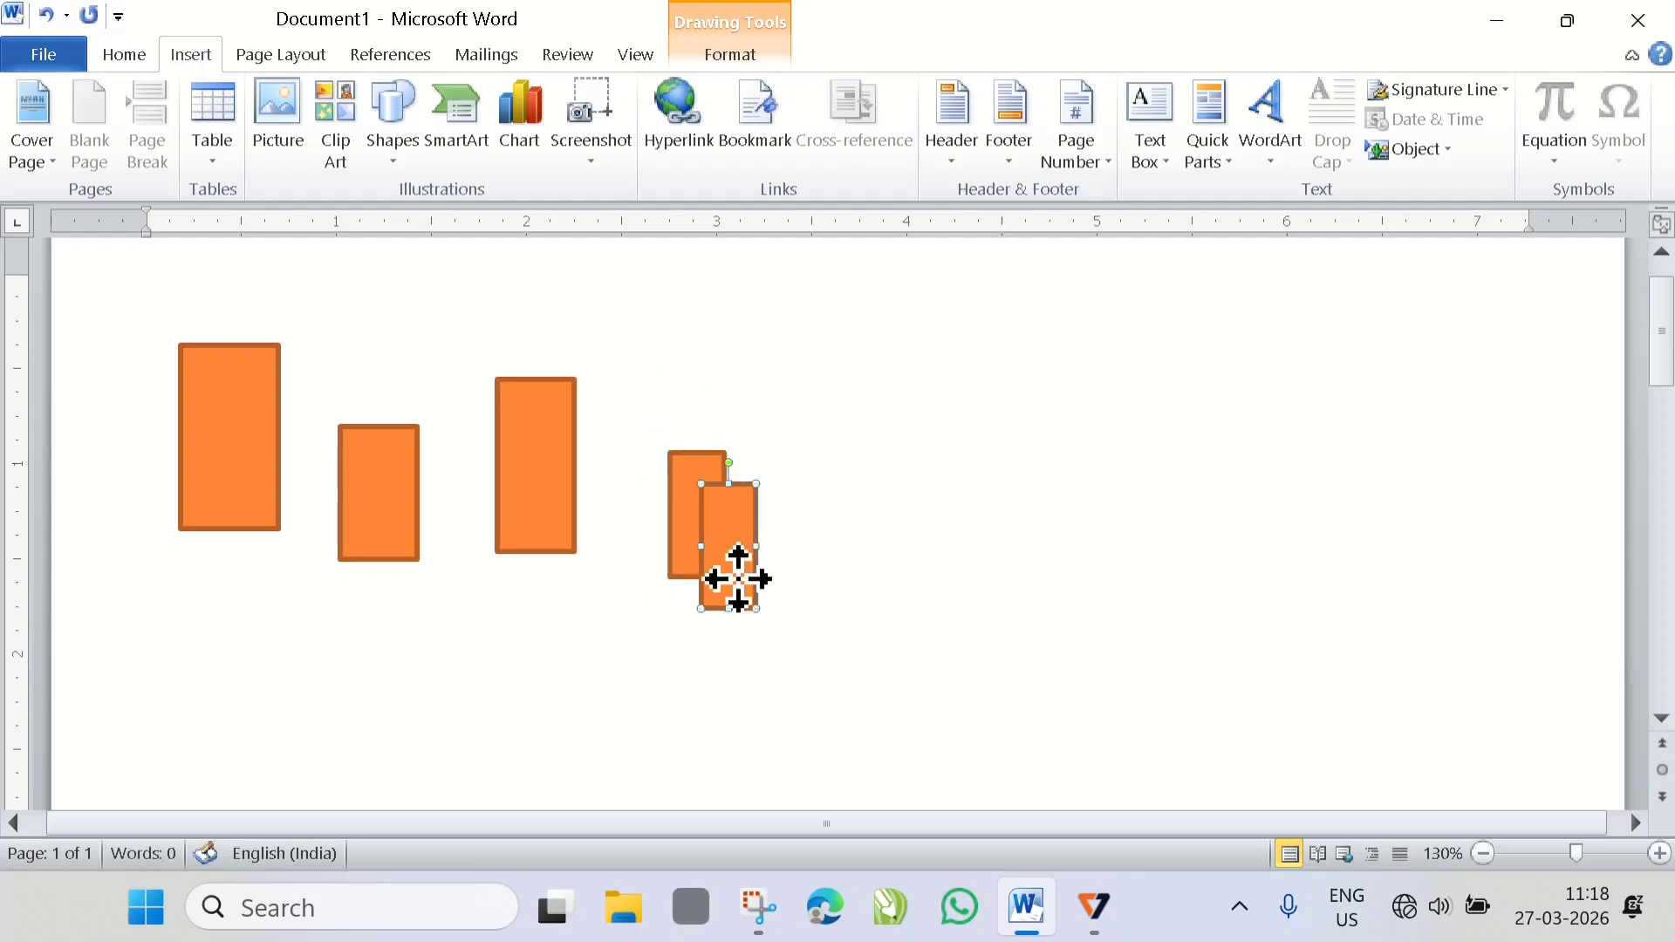
drag(737, 572, 878, 569)
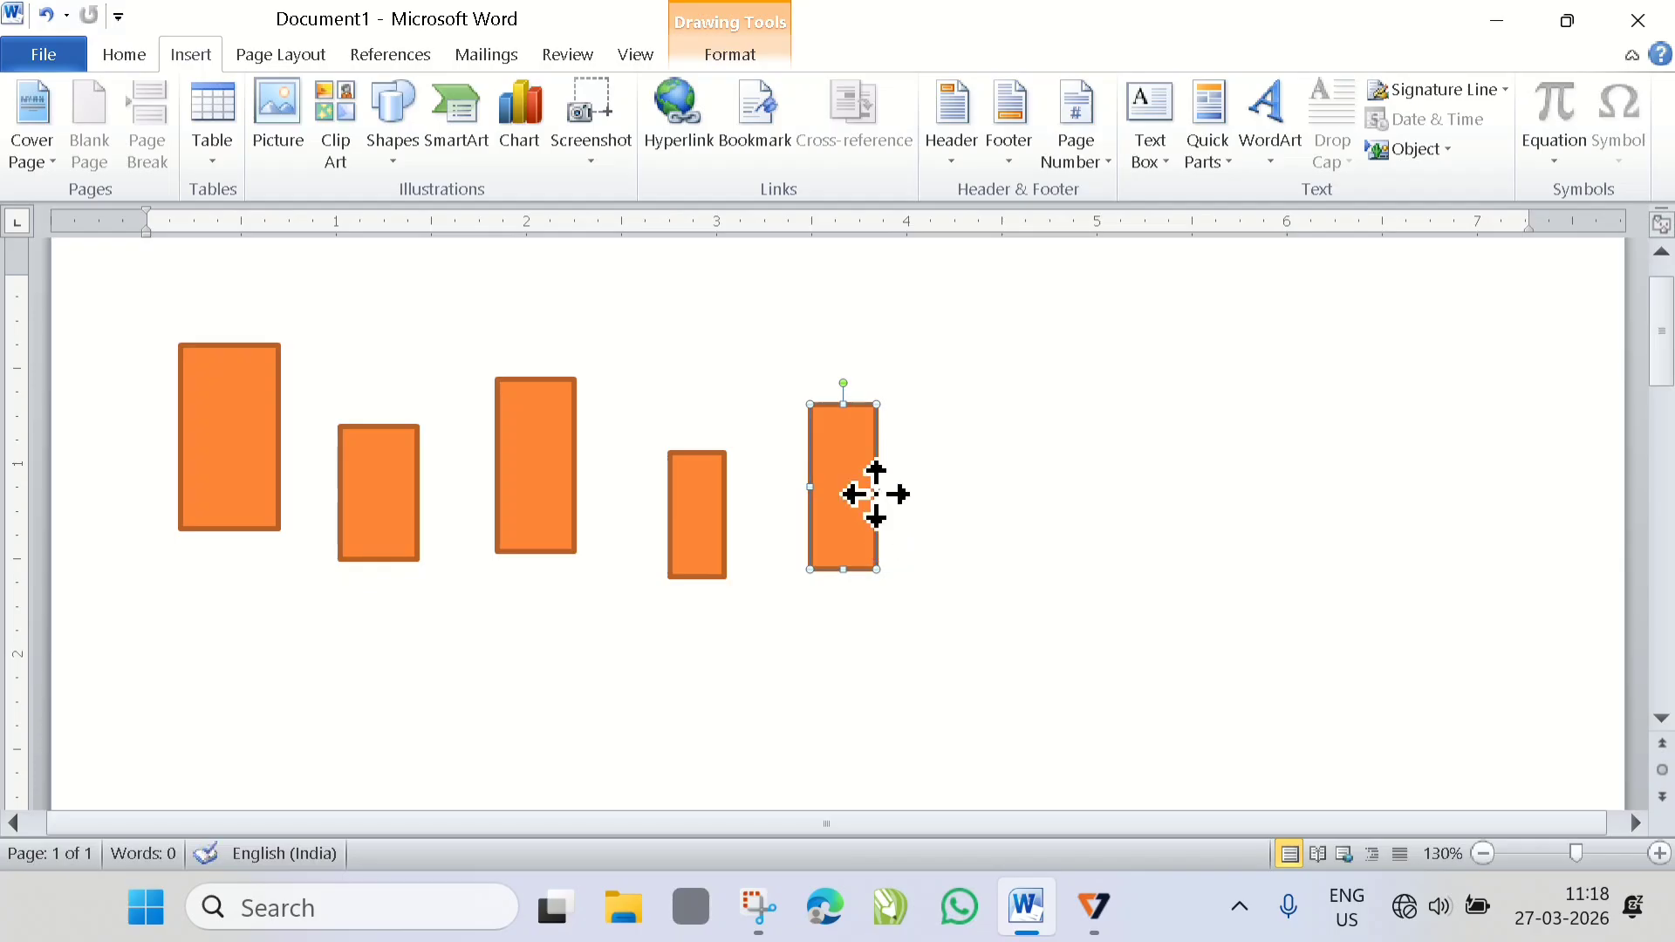
drag(881, 494, 919, 486)
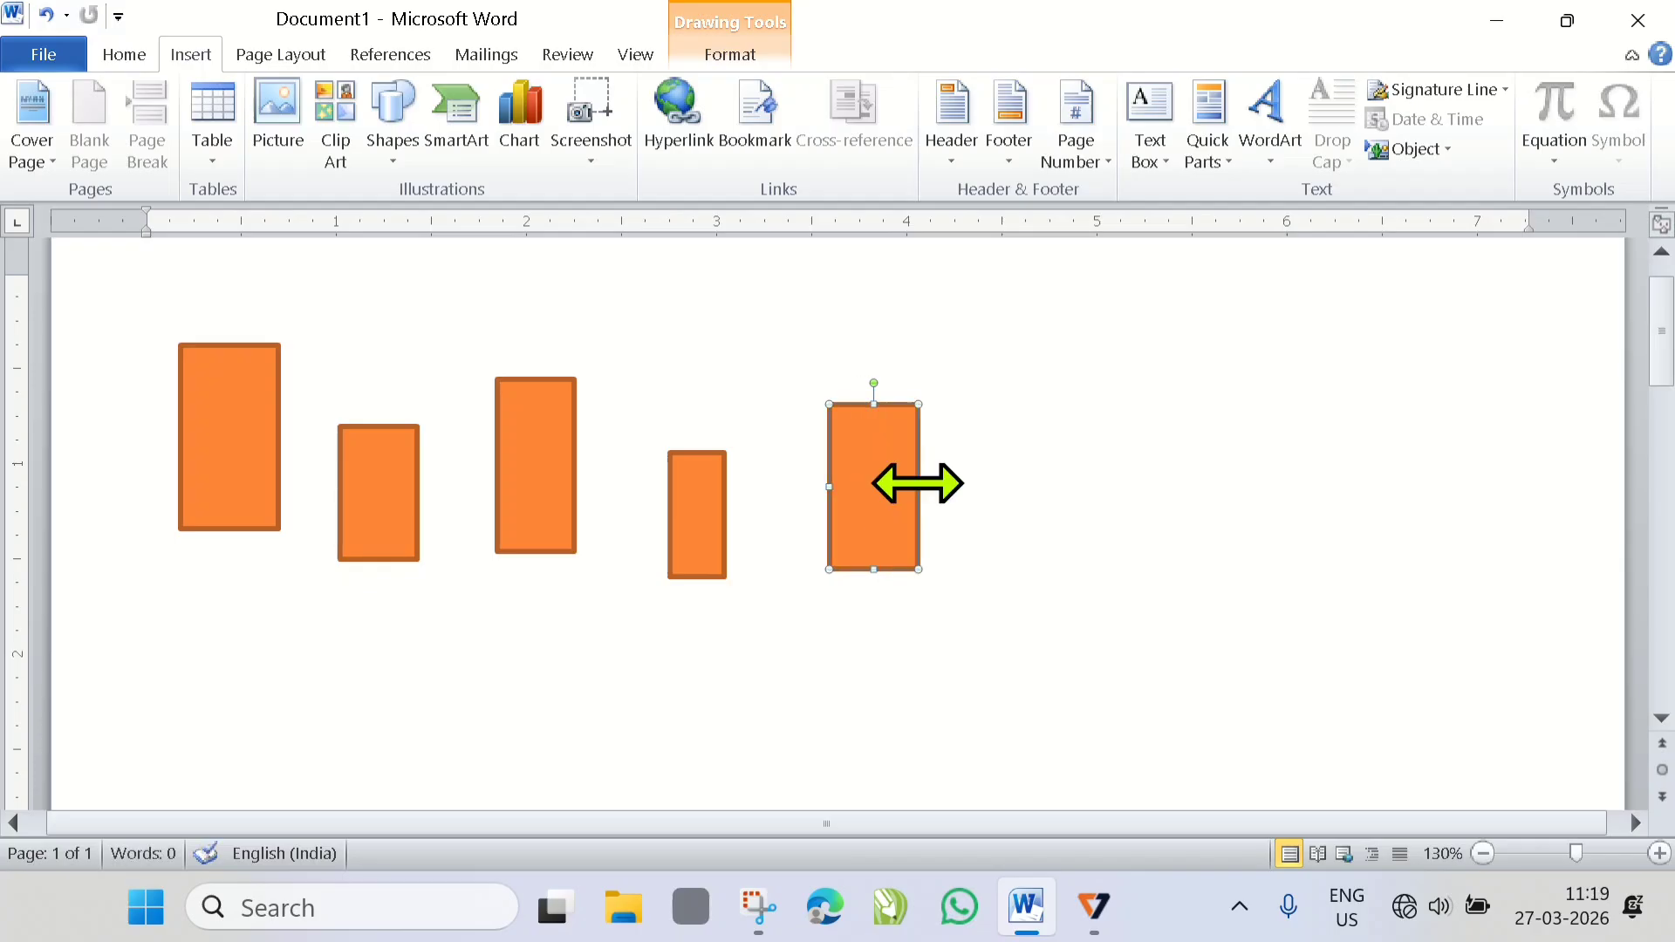
- Select all five rectangles and align their top edges with Align Top, relative to the selected objects
click(261, 50)
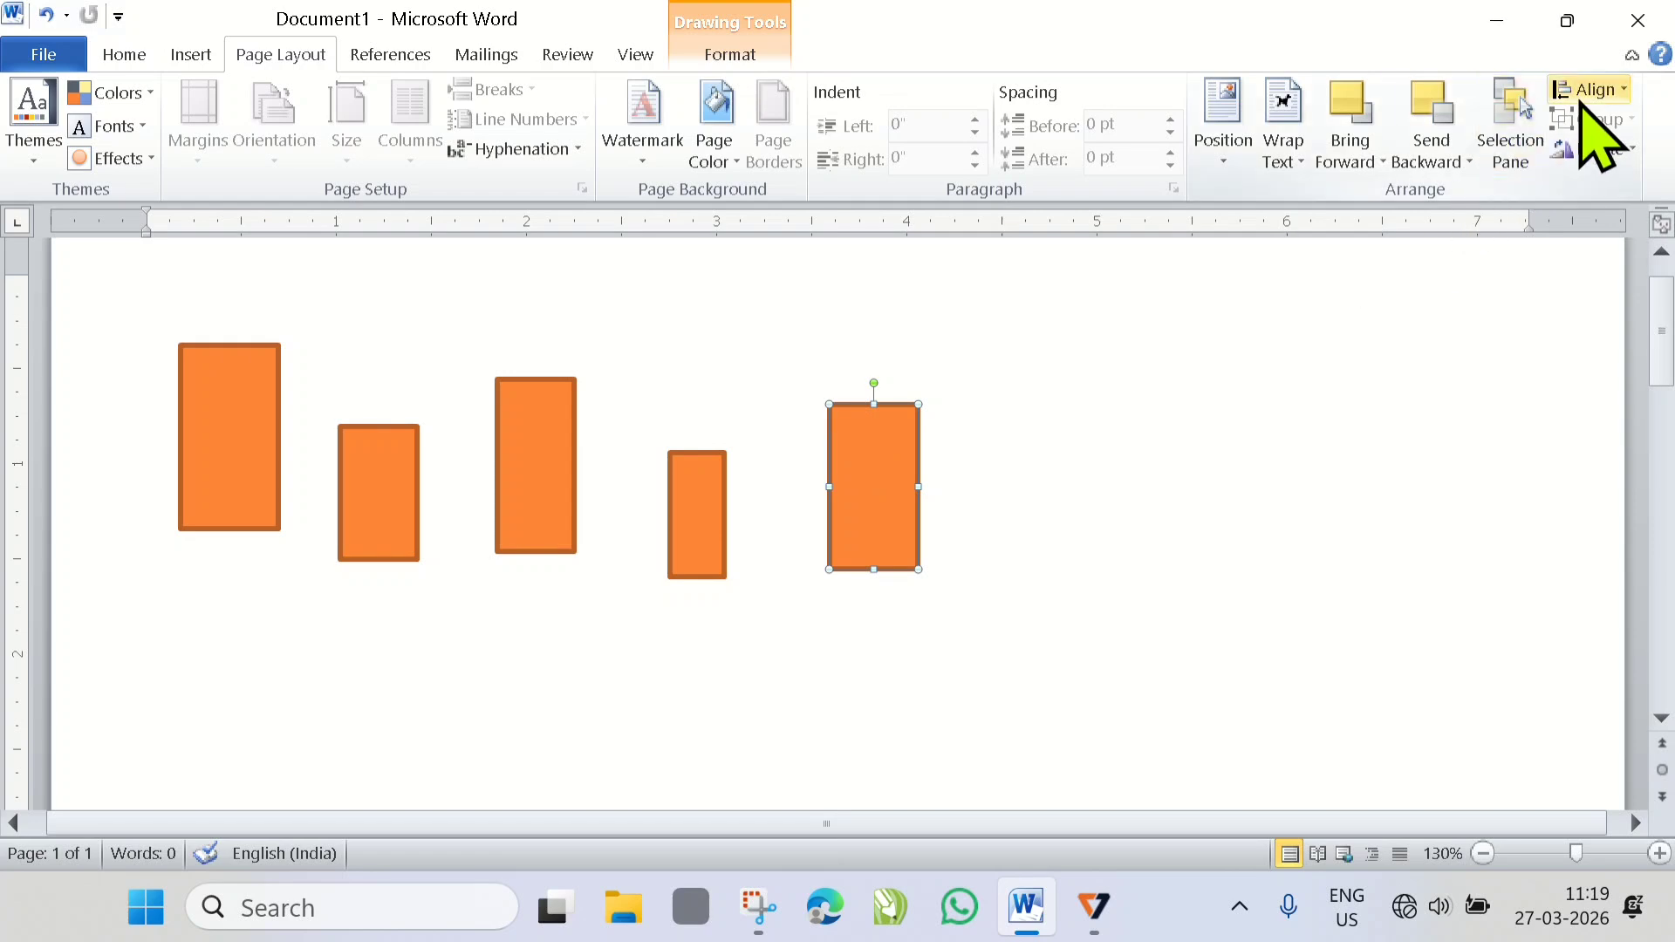
click(1602, 90)
click(224, 456)
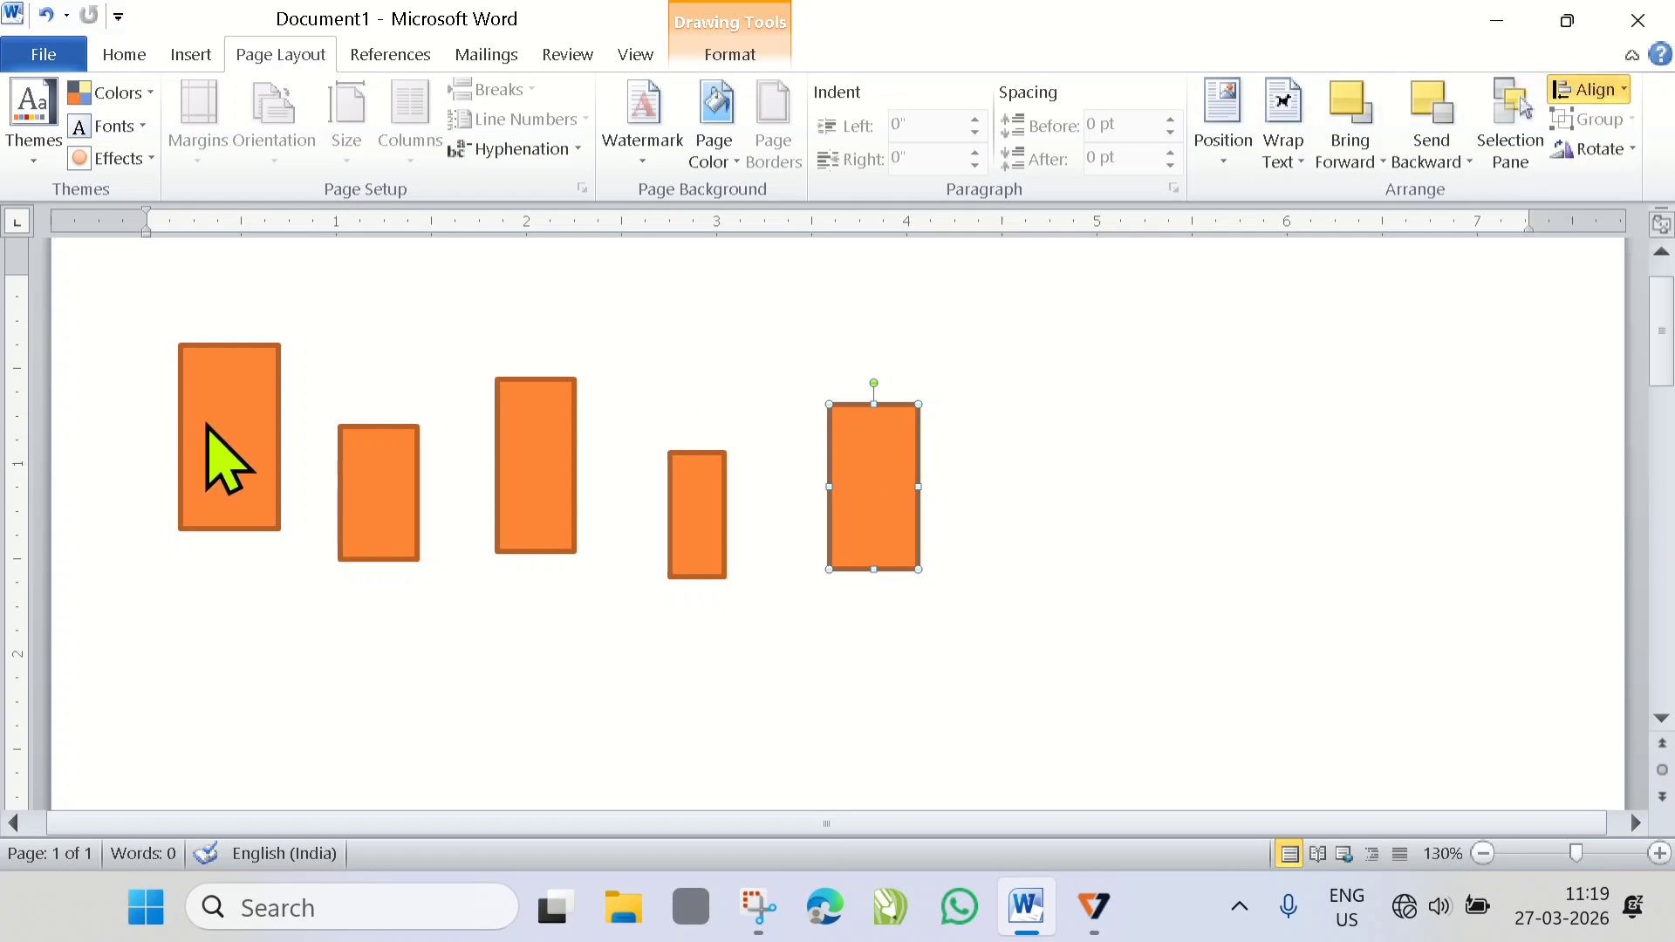
click(206, 423)
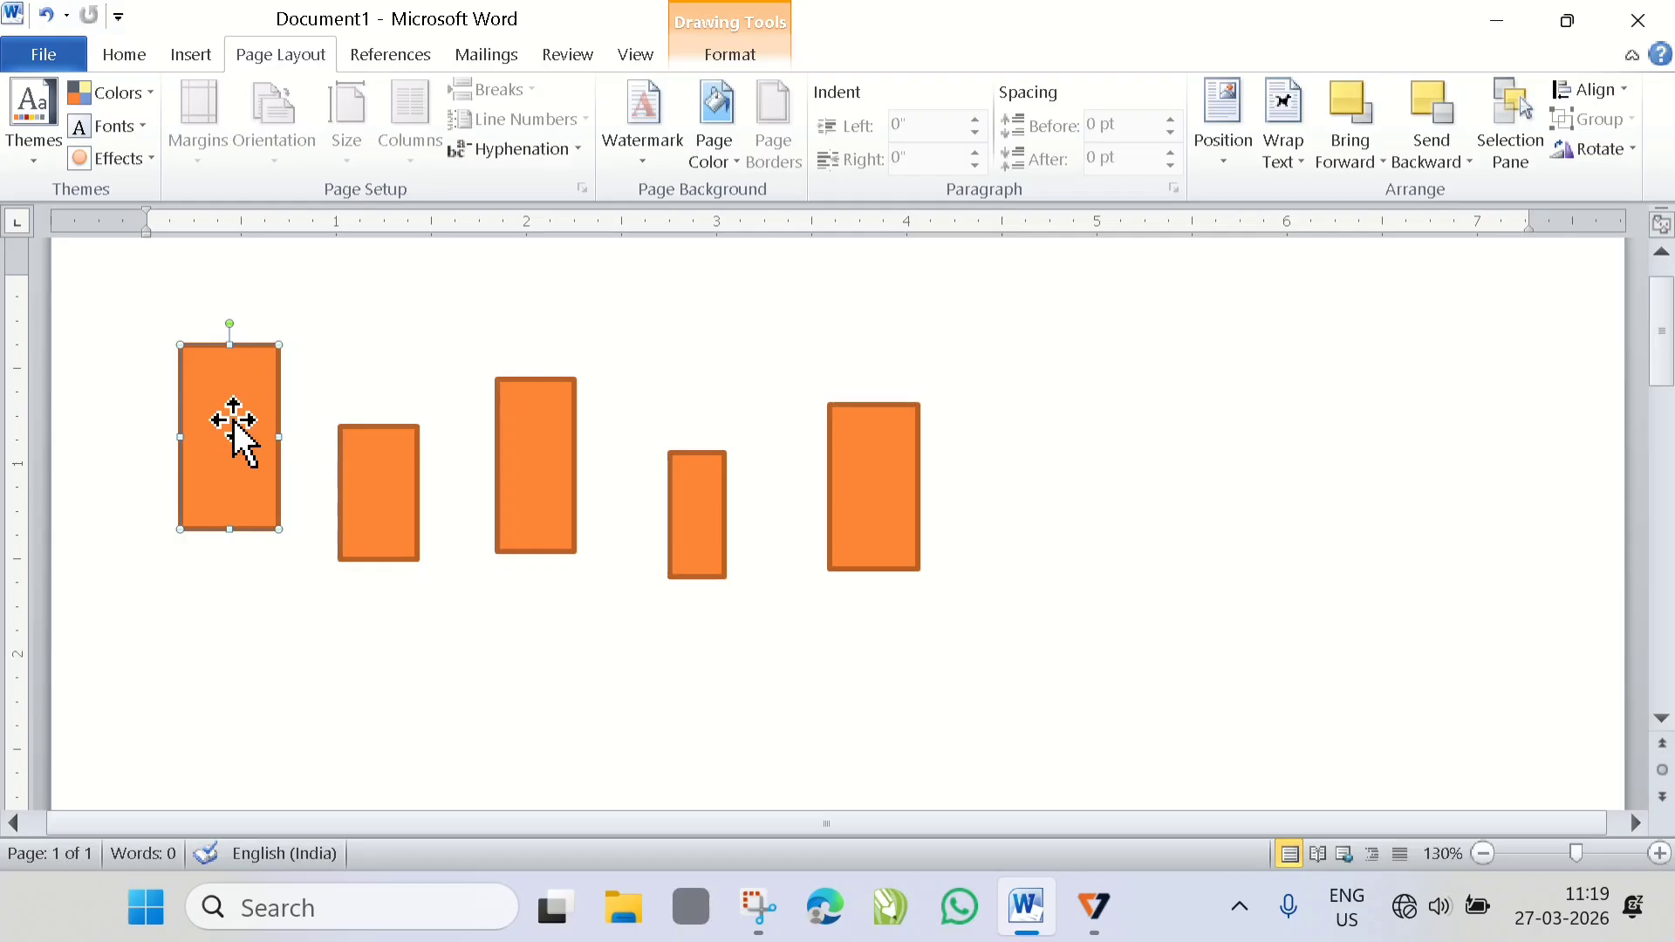
shift+click(388, 505)
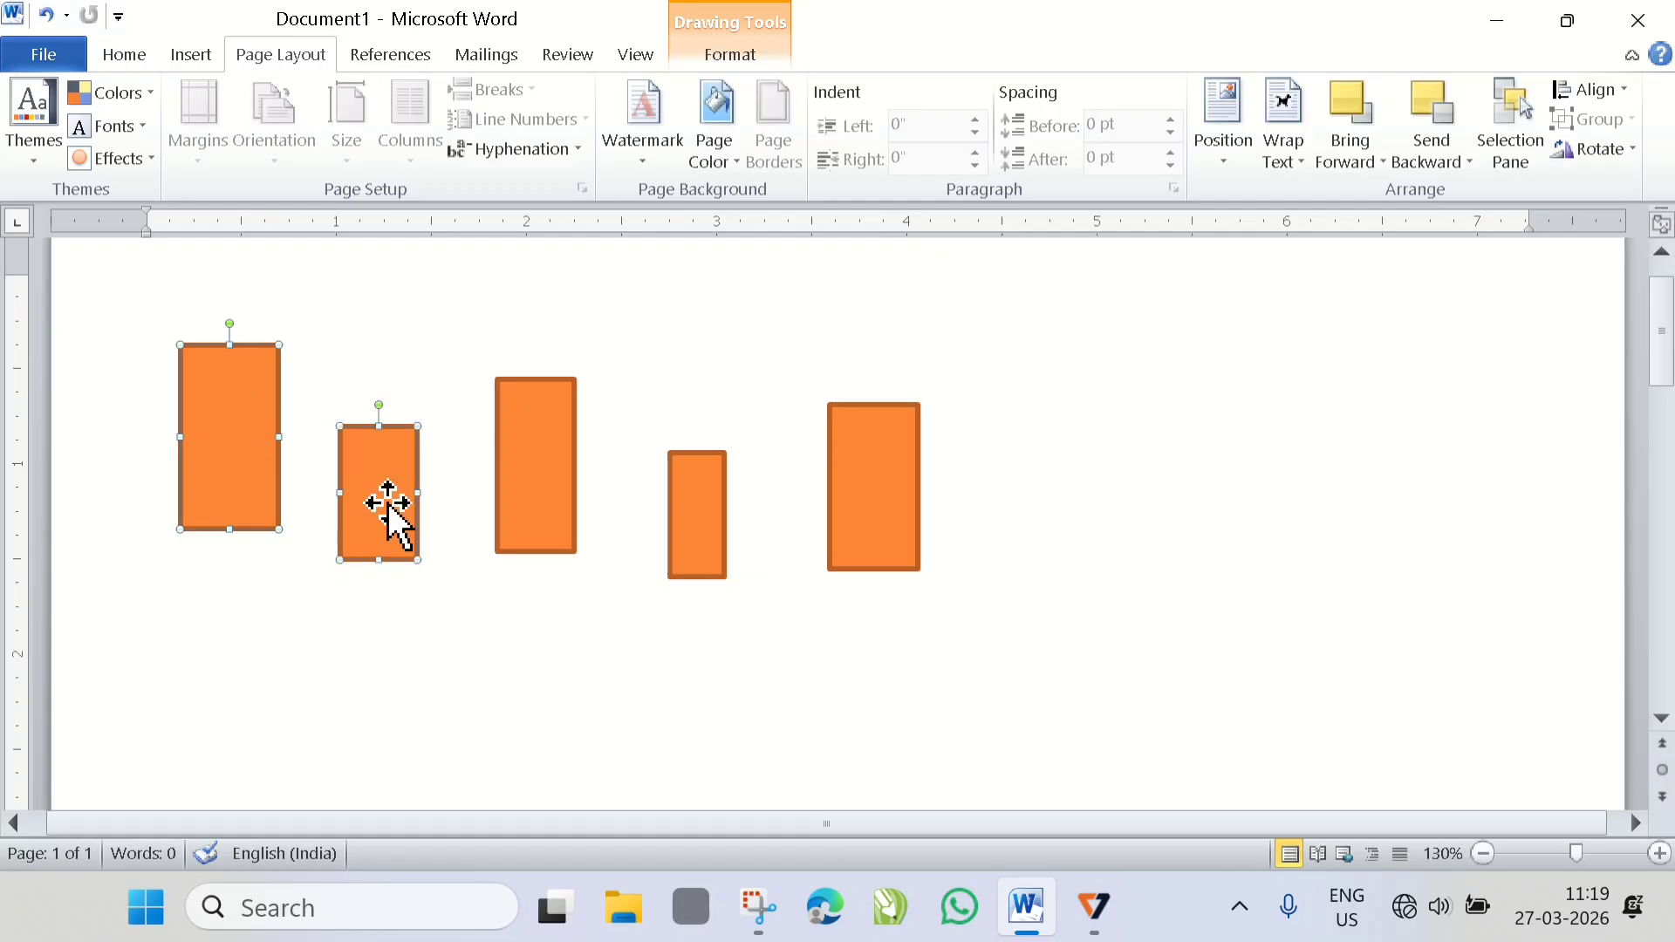
shift+click(516, 459)
shift+click(692, 513)
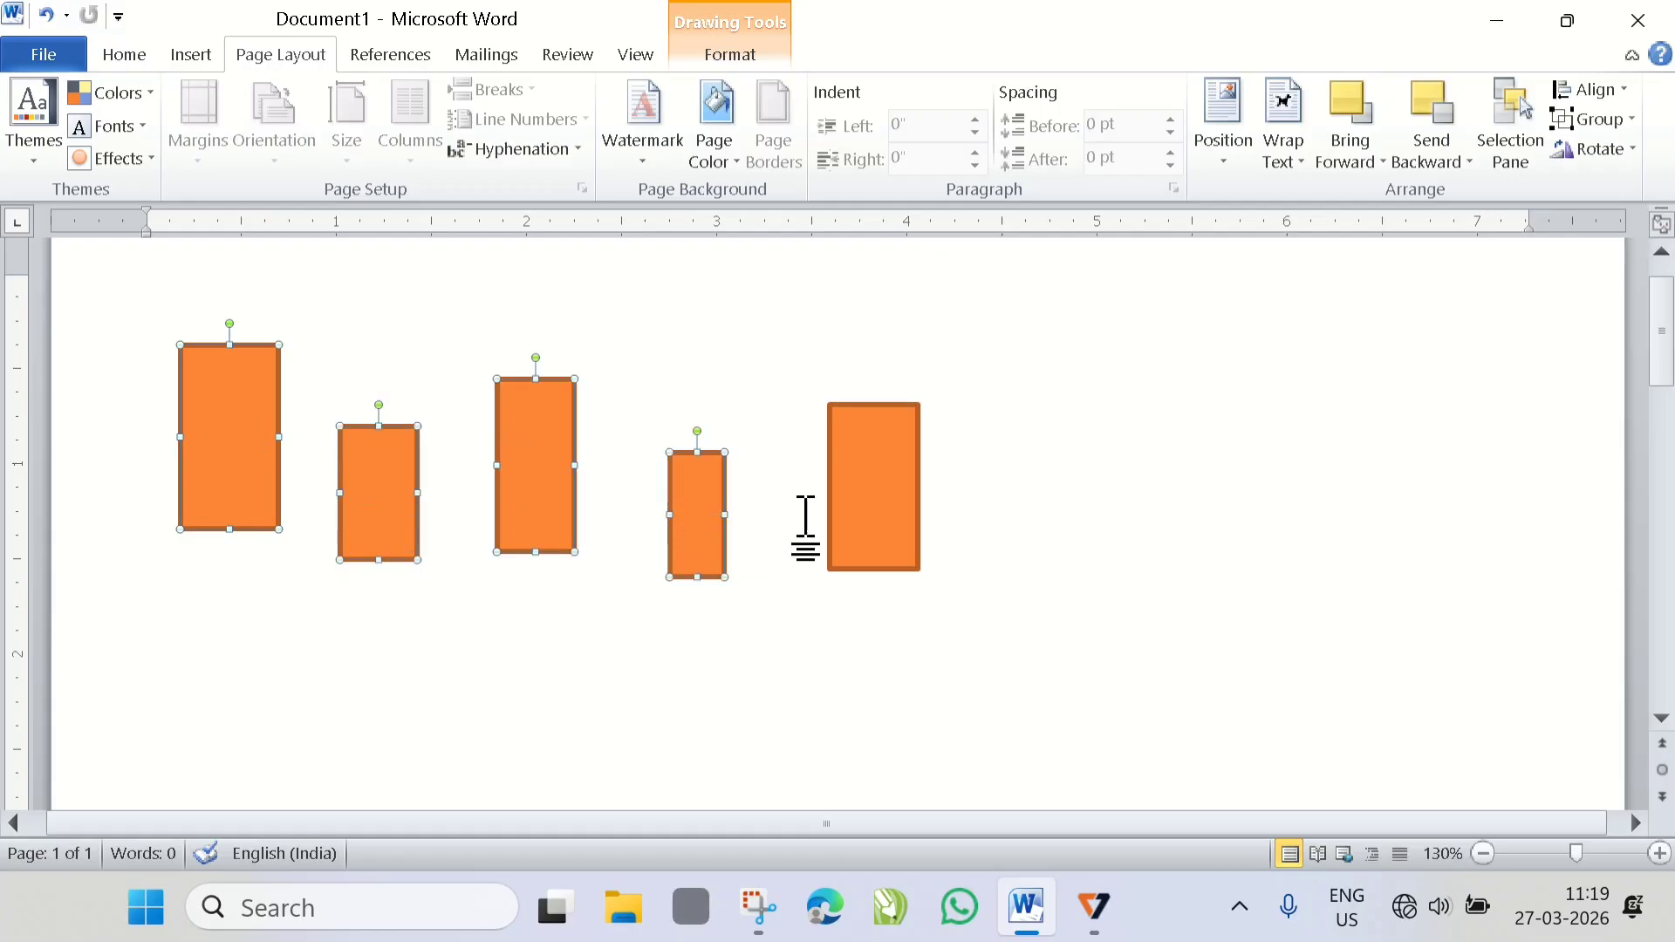
shift+click(870, 512)
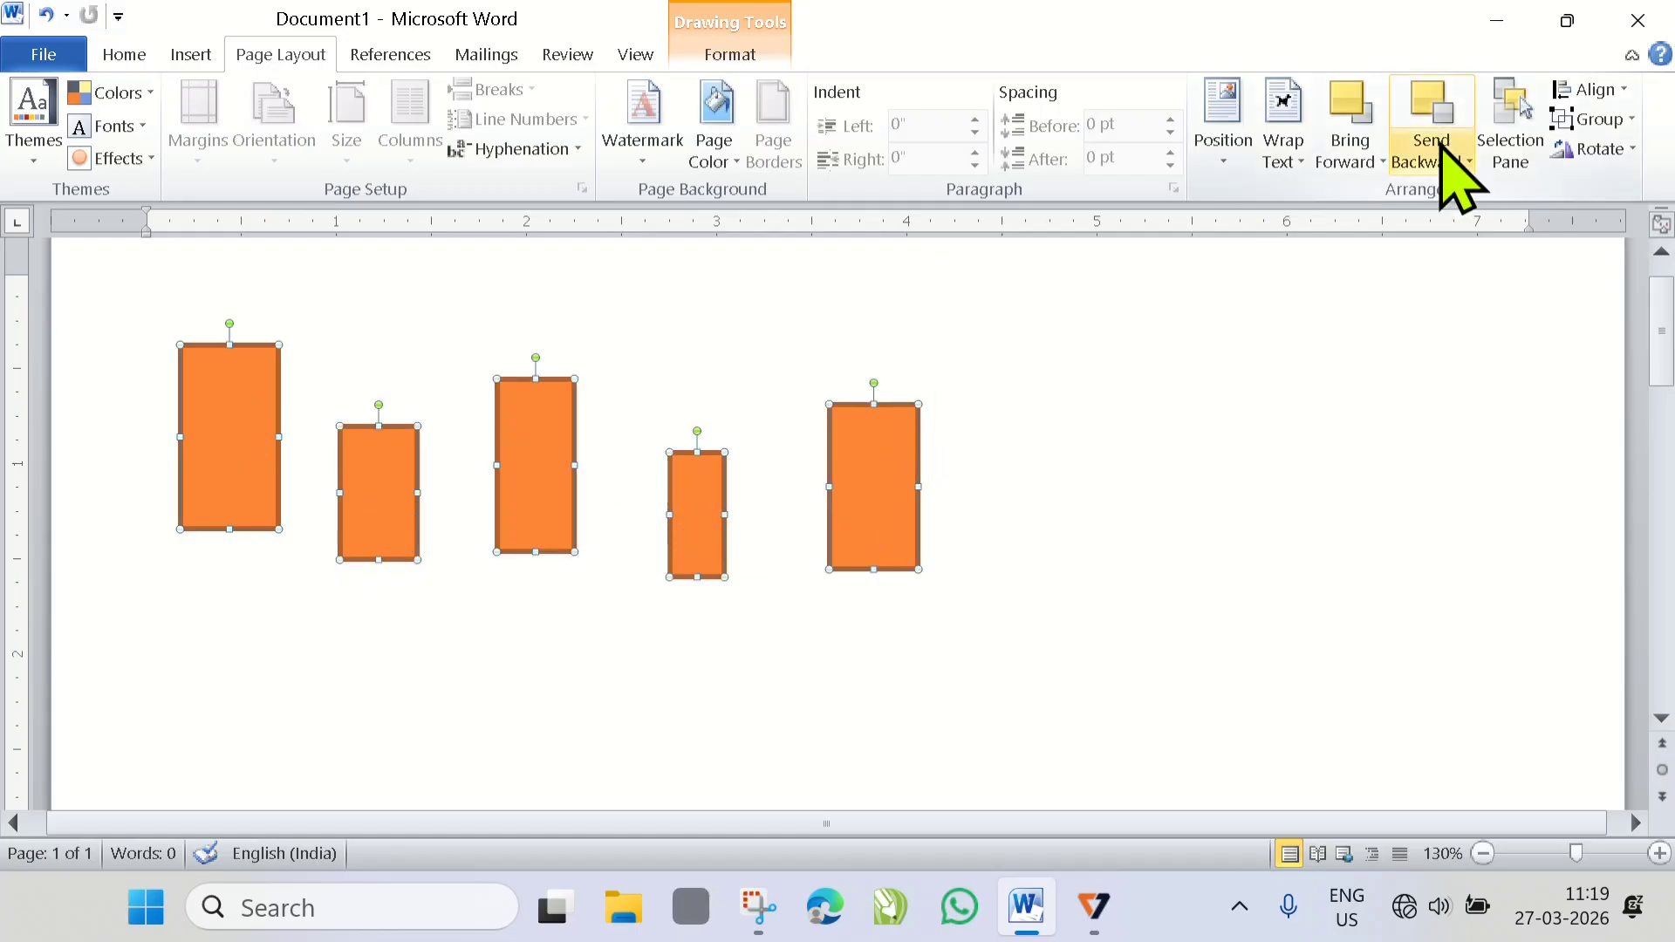
click(1612, 90)
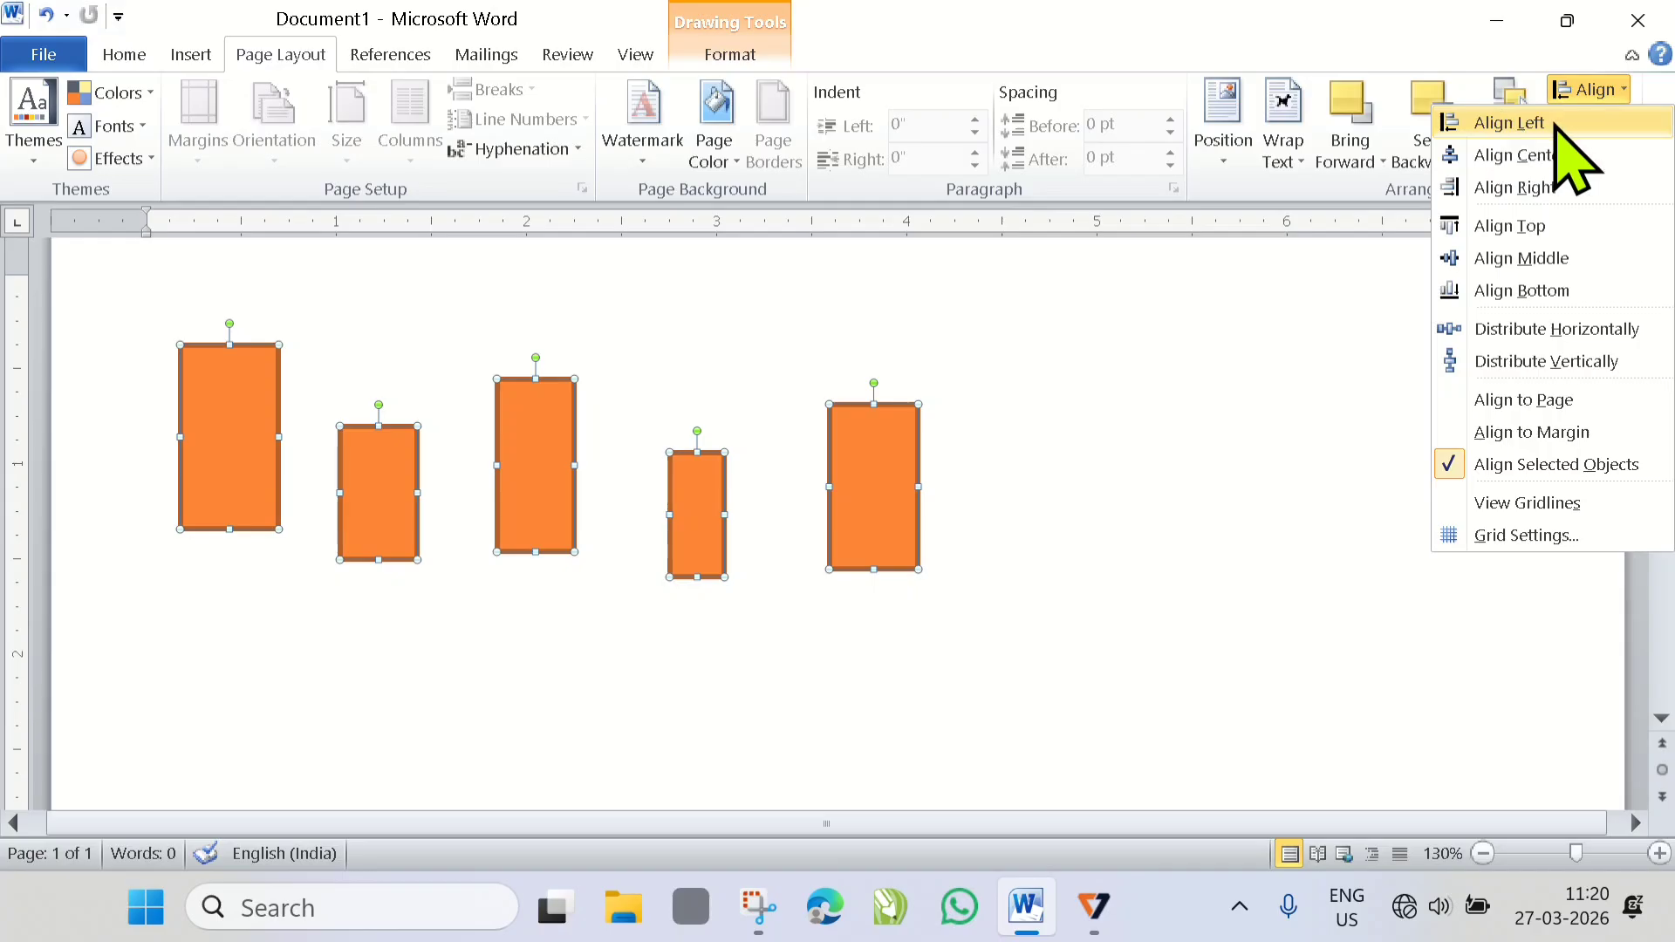
click(1534, 228)
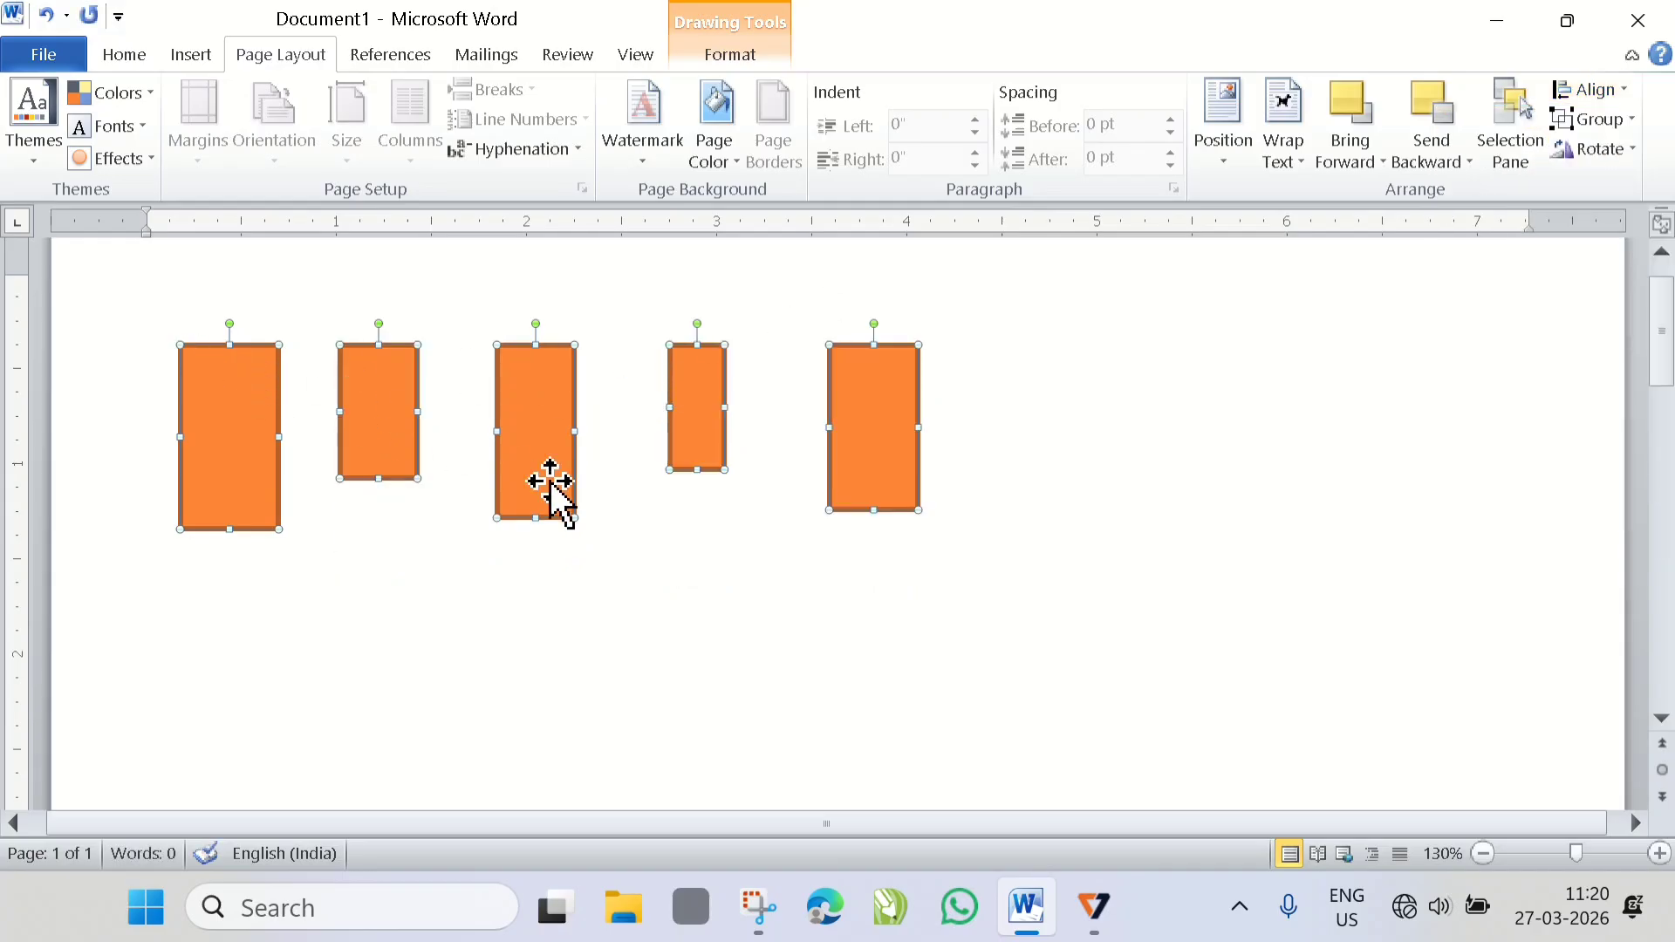
- Align the five selected rectangles by their middles with Align Middle, and by their lower edges with Align Bottom
scroll(375, 431, up, 2)
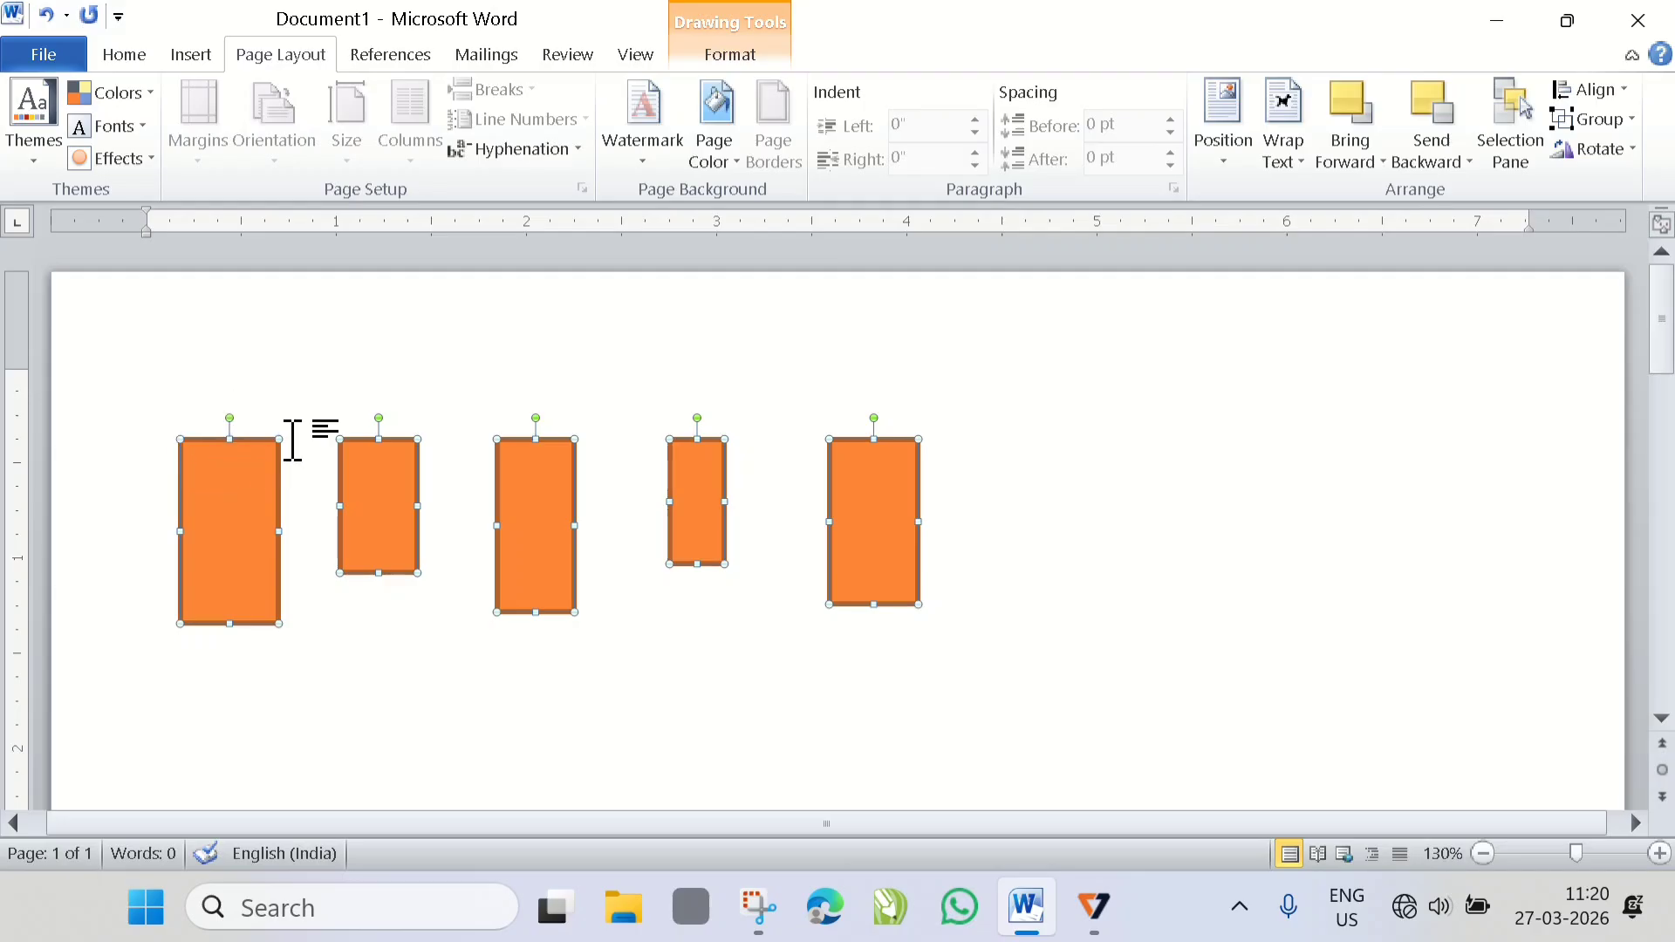
click(1610, 90)
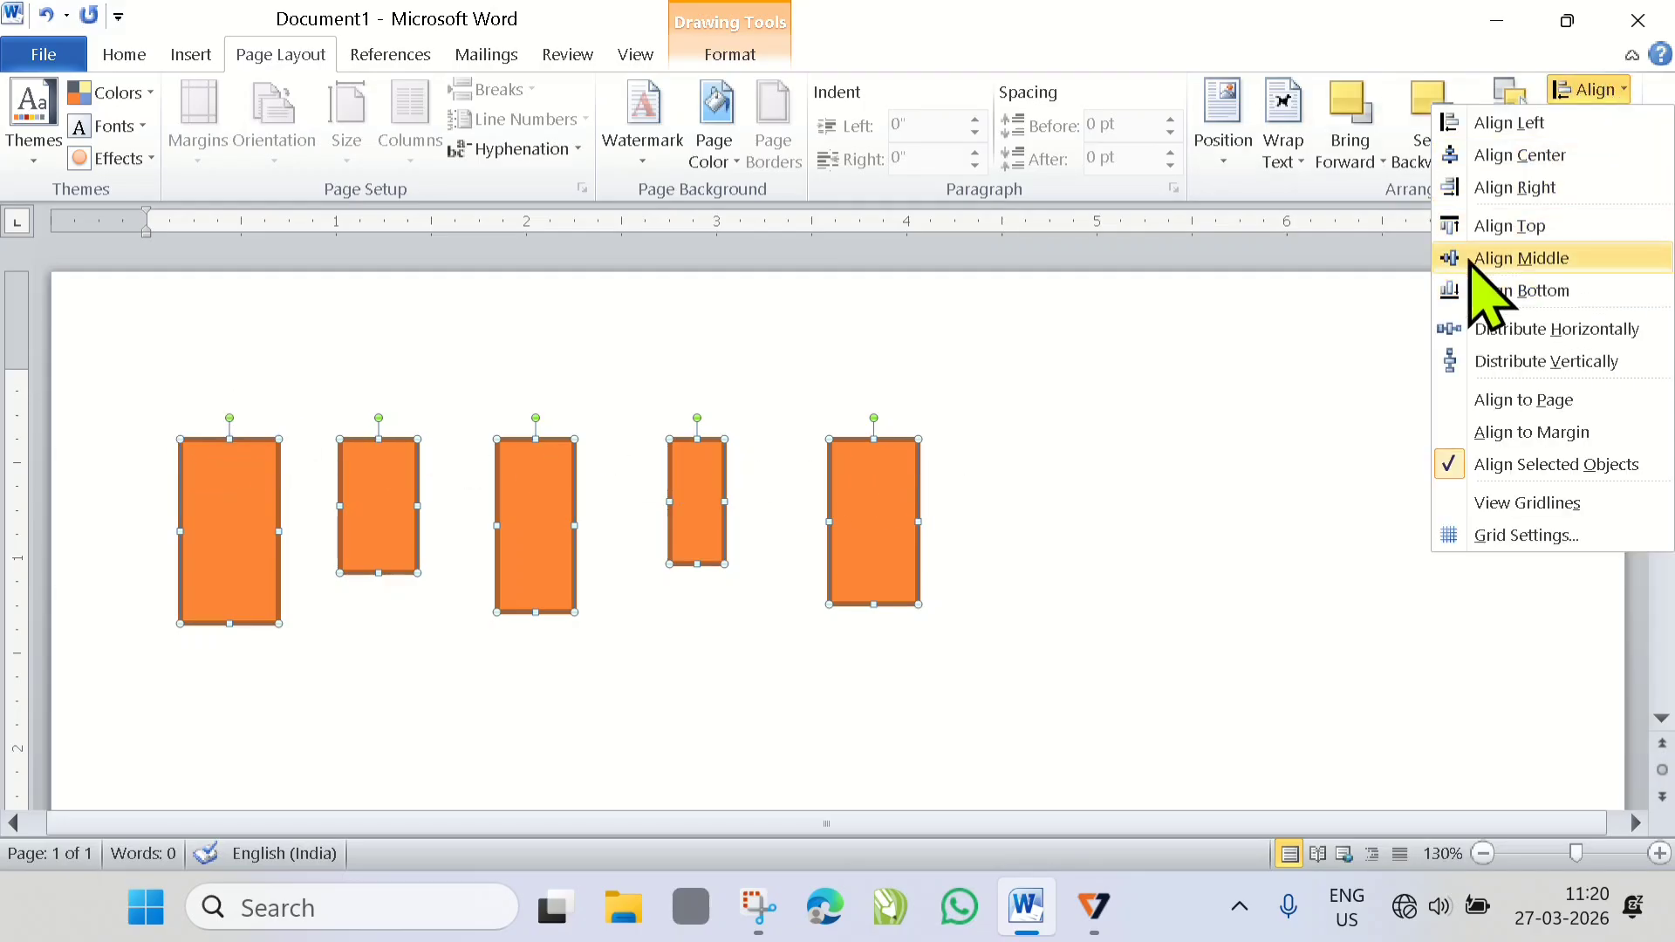
click(1518, 258)
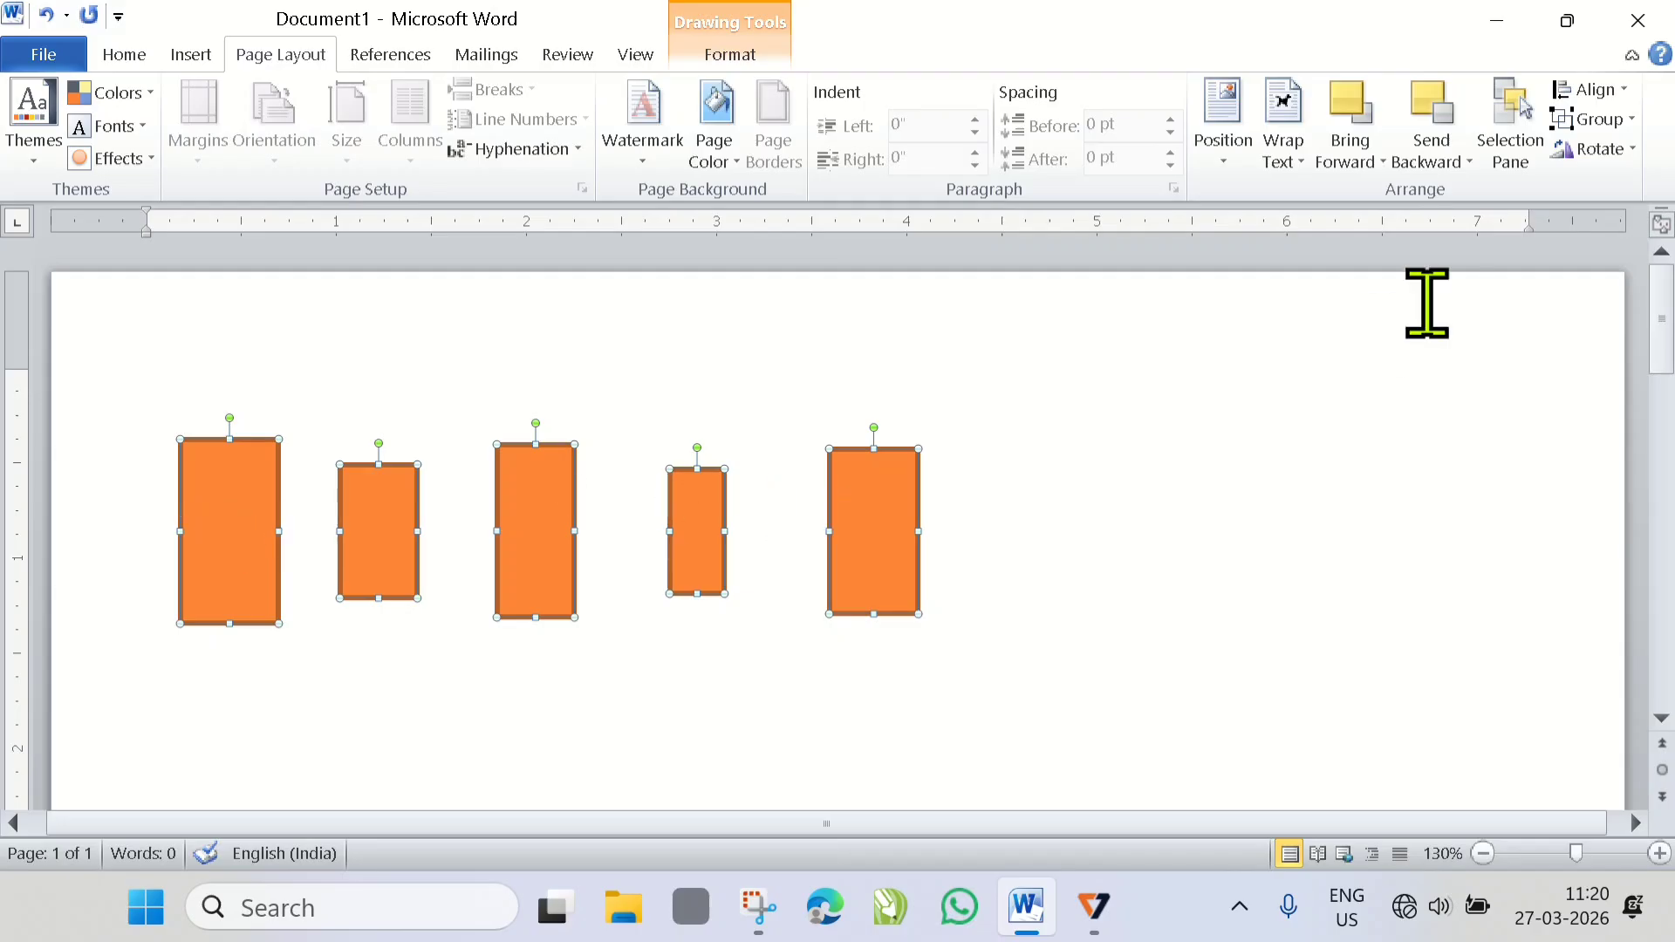
click(1606, 89)
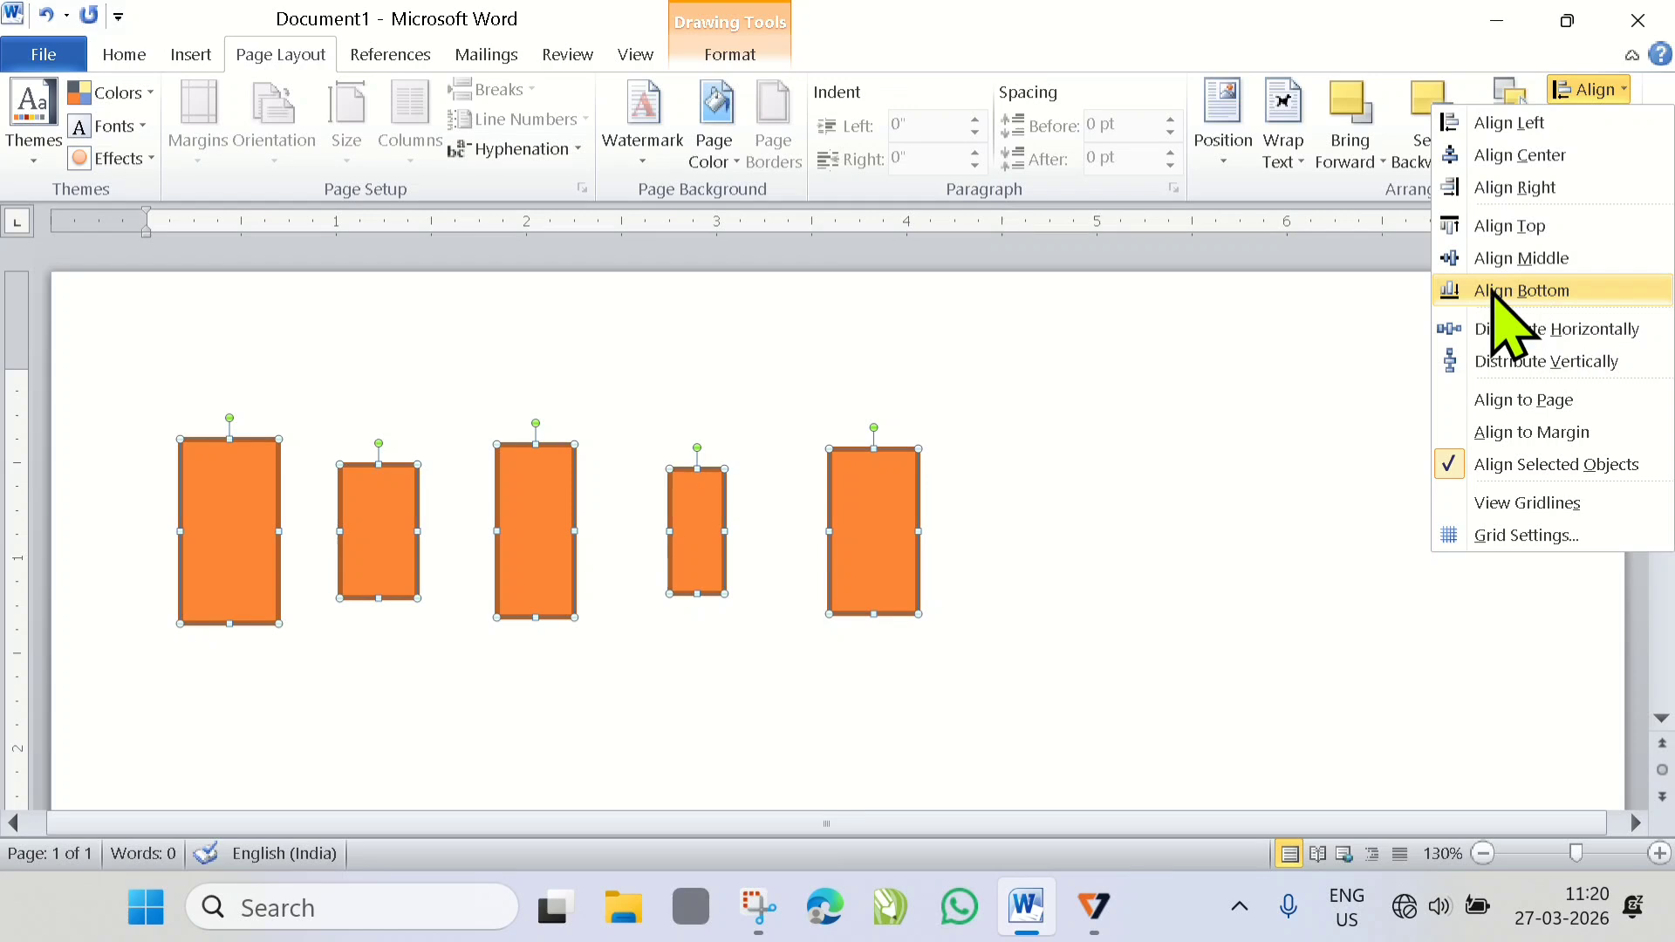
click(1492, 292)
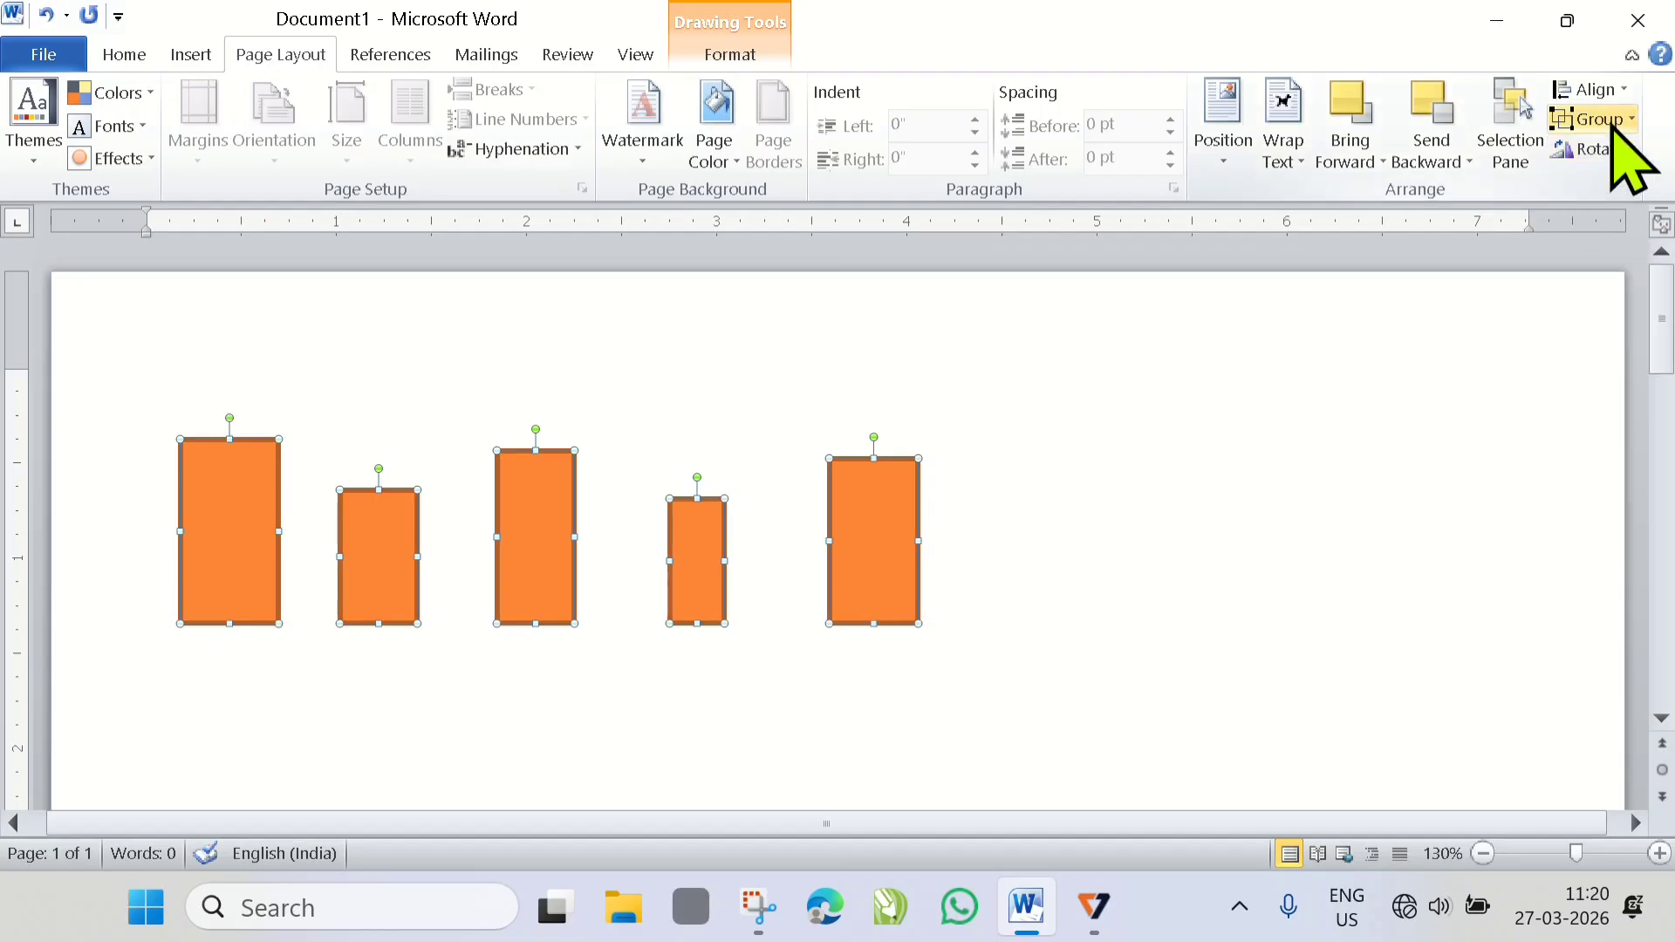
- Switch the alignment reference for the selected rectangles from Align Selected Objects to Align to Margin
click(1614, 90)
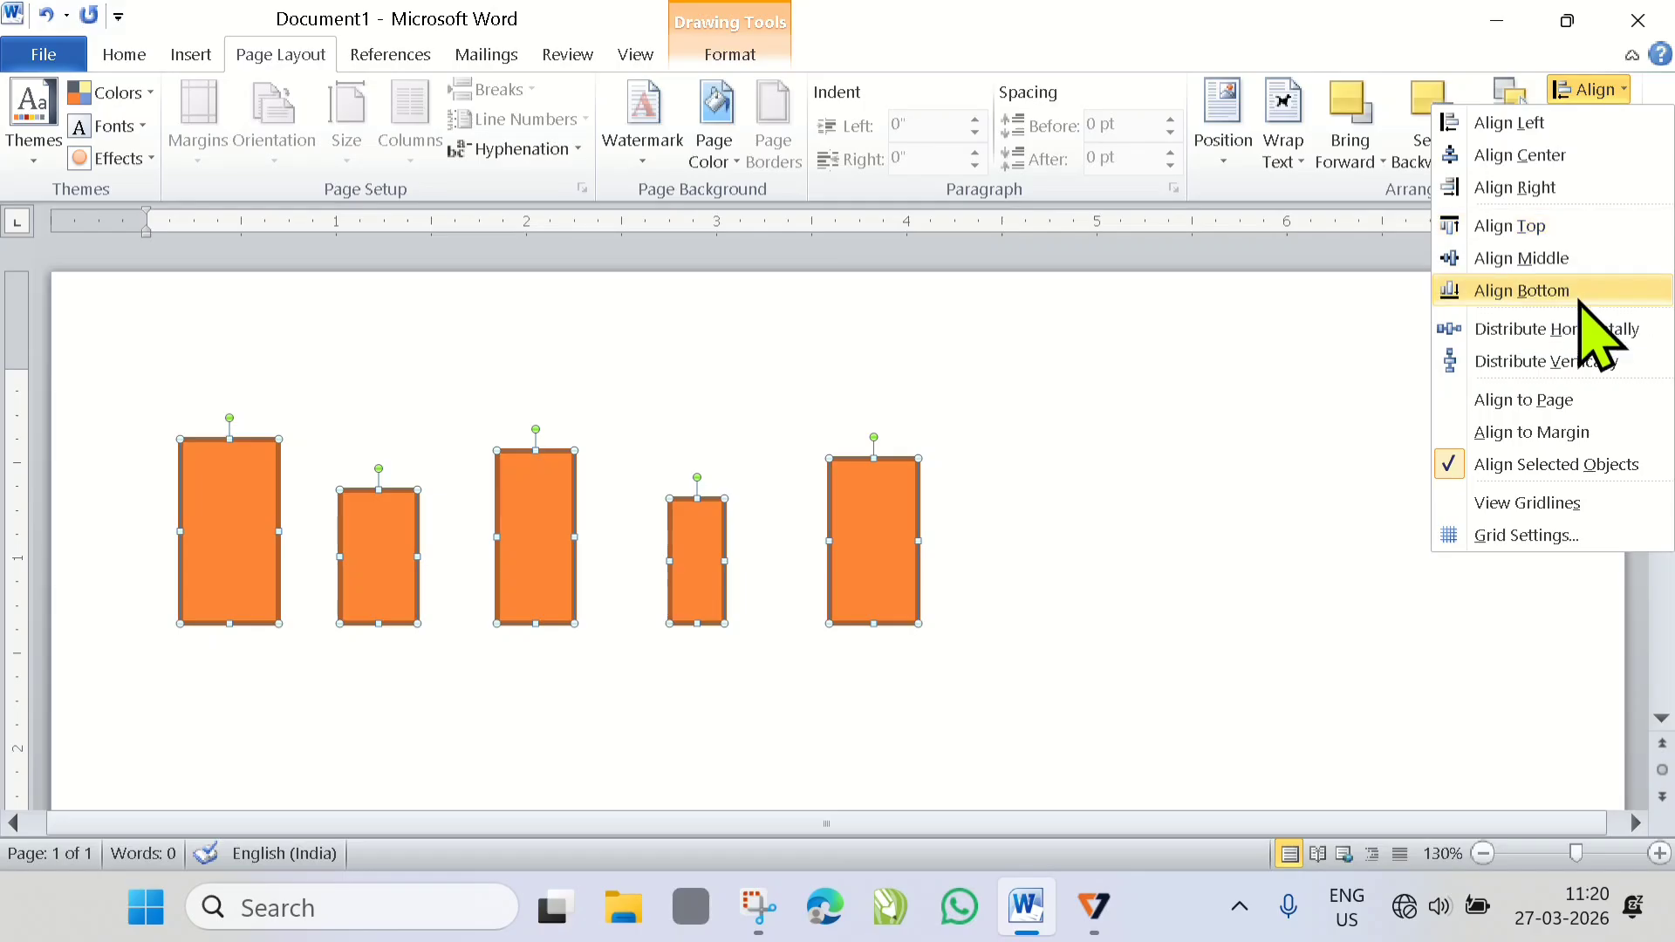
click(1539, 432)
click(1601, 90)
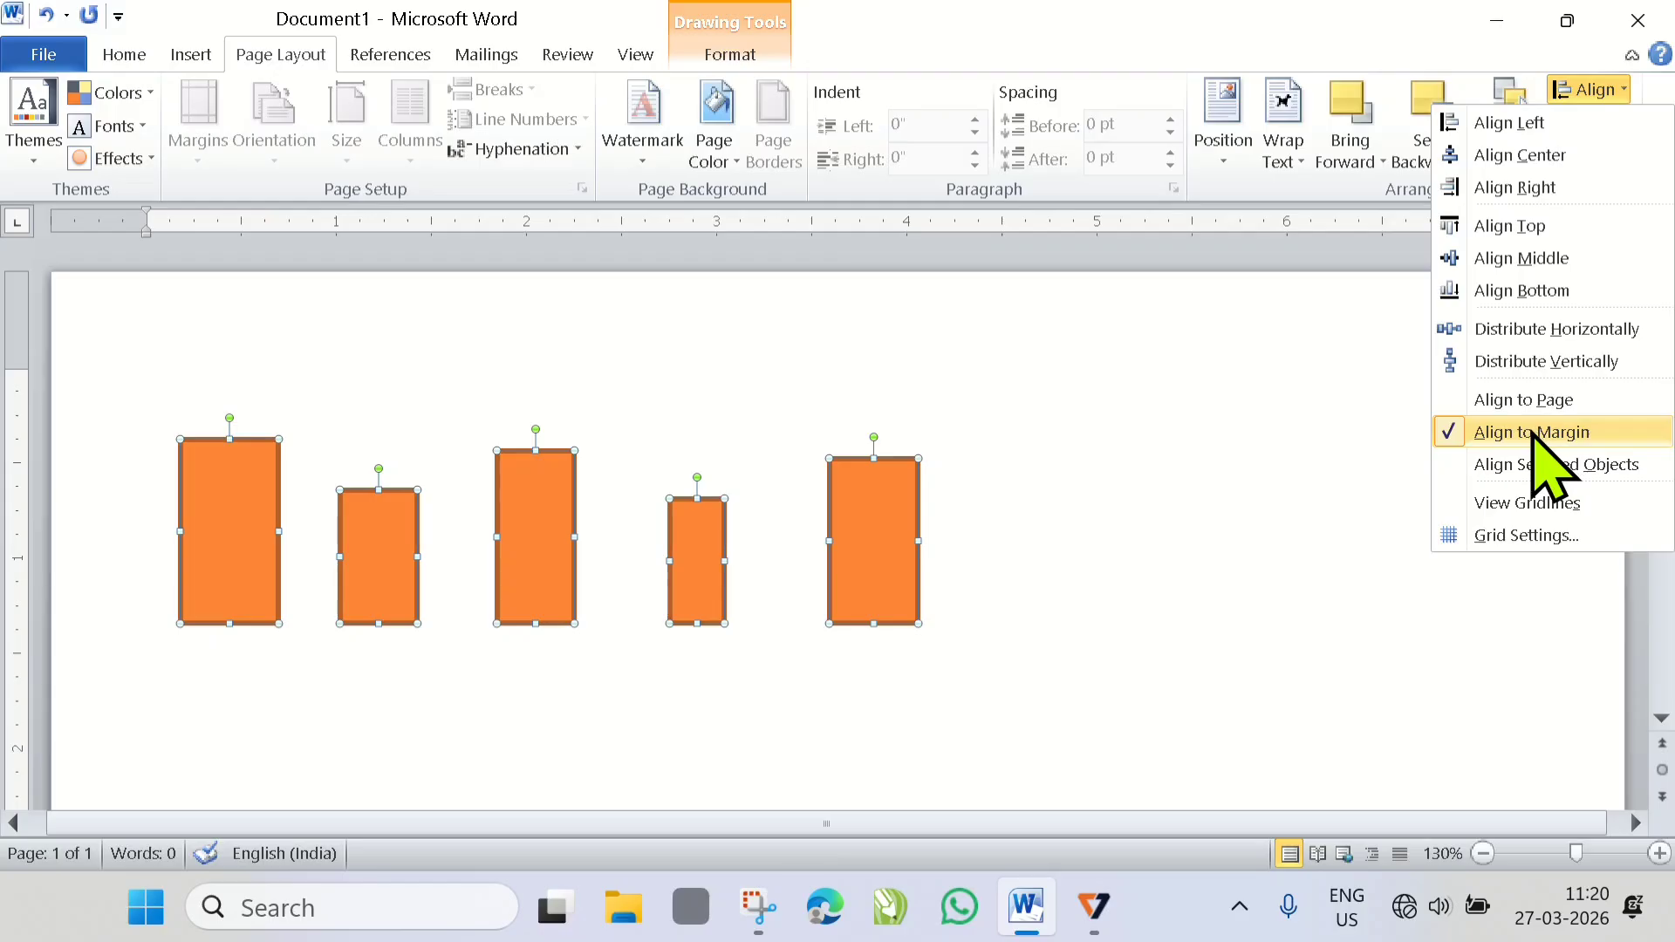
click(1538, 432)
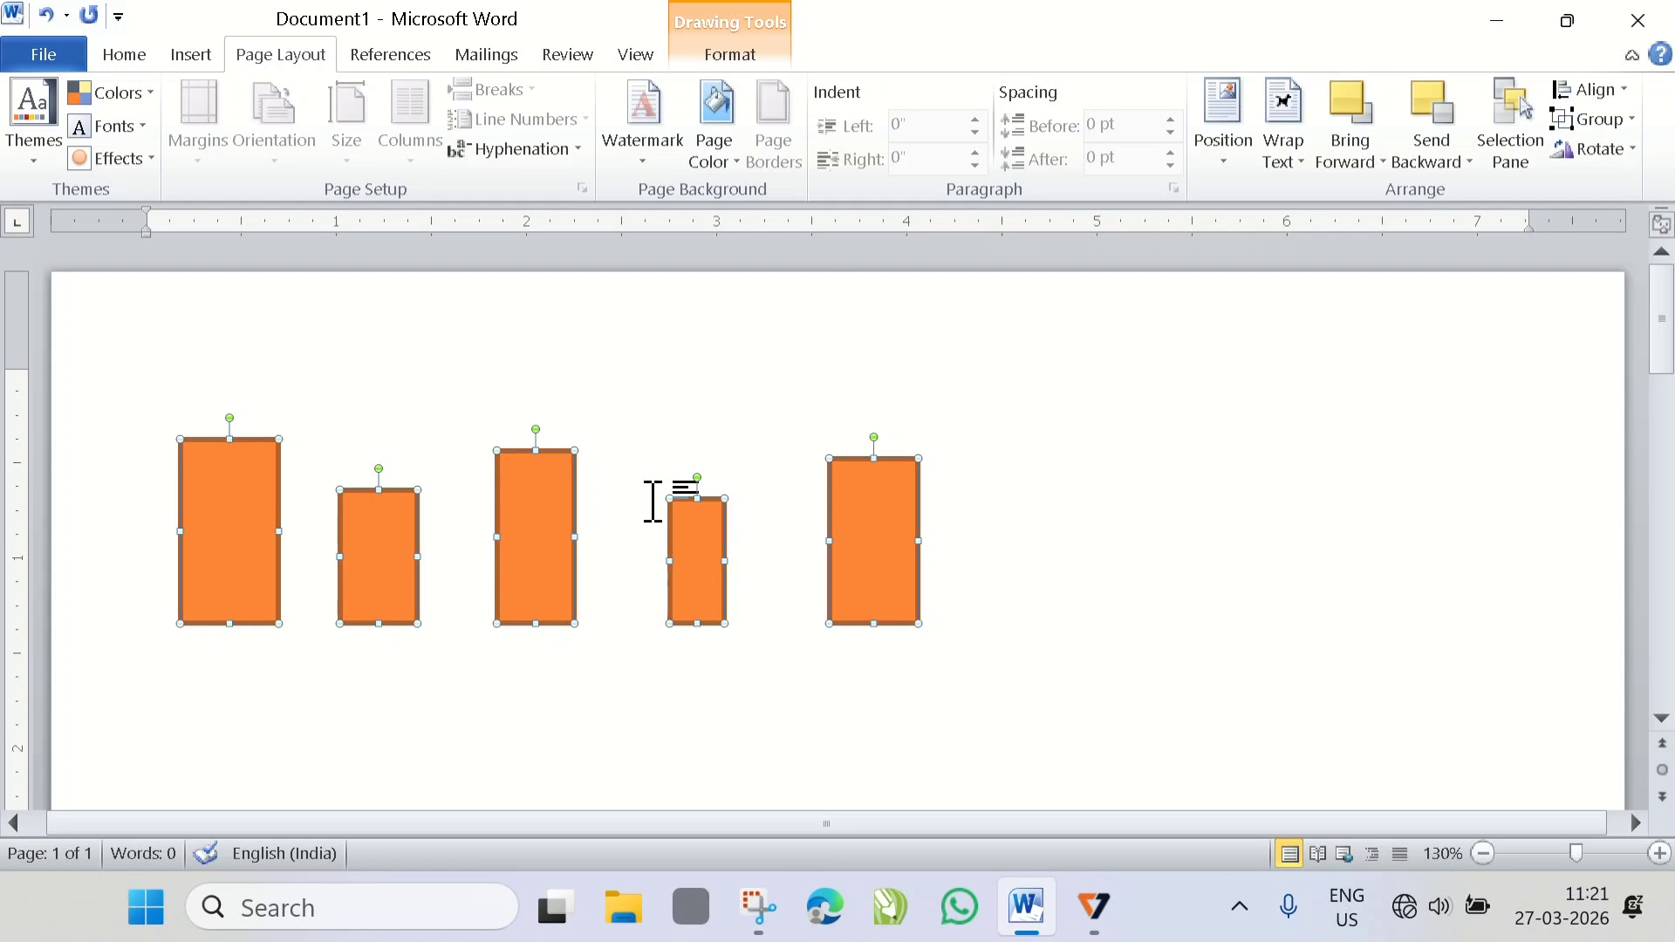
- Undo the bottom, middle and top alignments of the rectangles and the last widening of the fifth rectangle
key(ctrl+z)
key(ctrl+z)
key(ctrl+z)
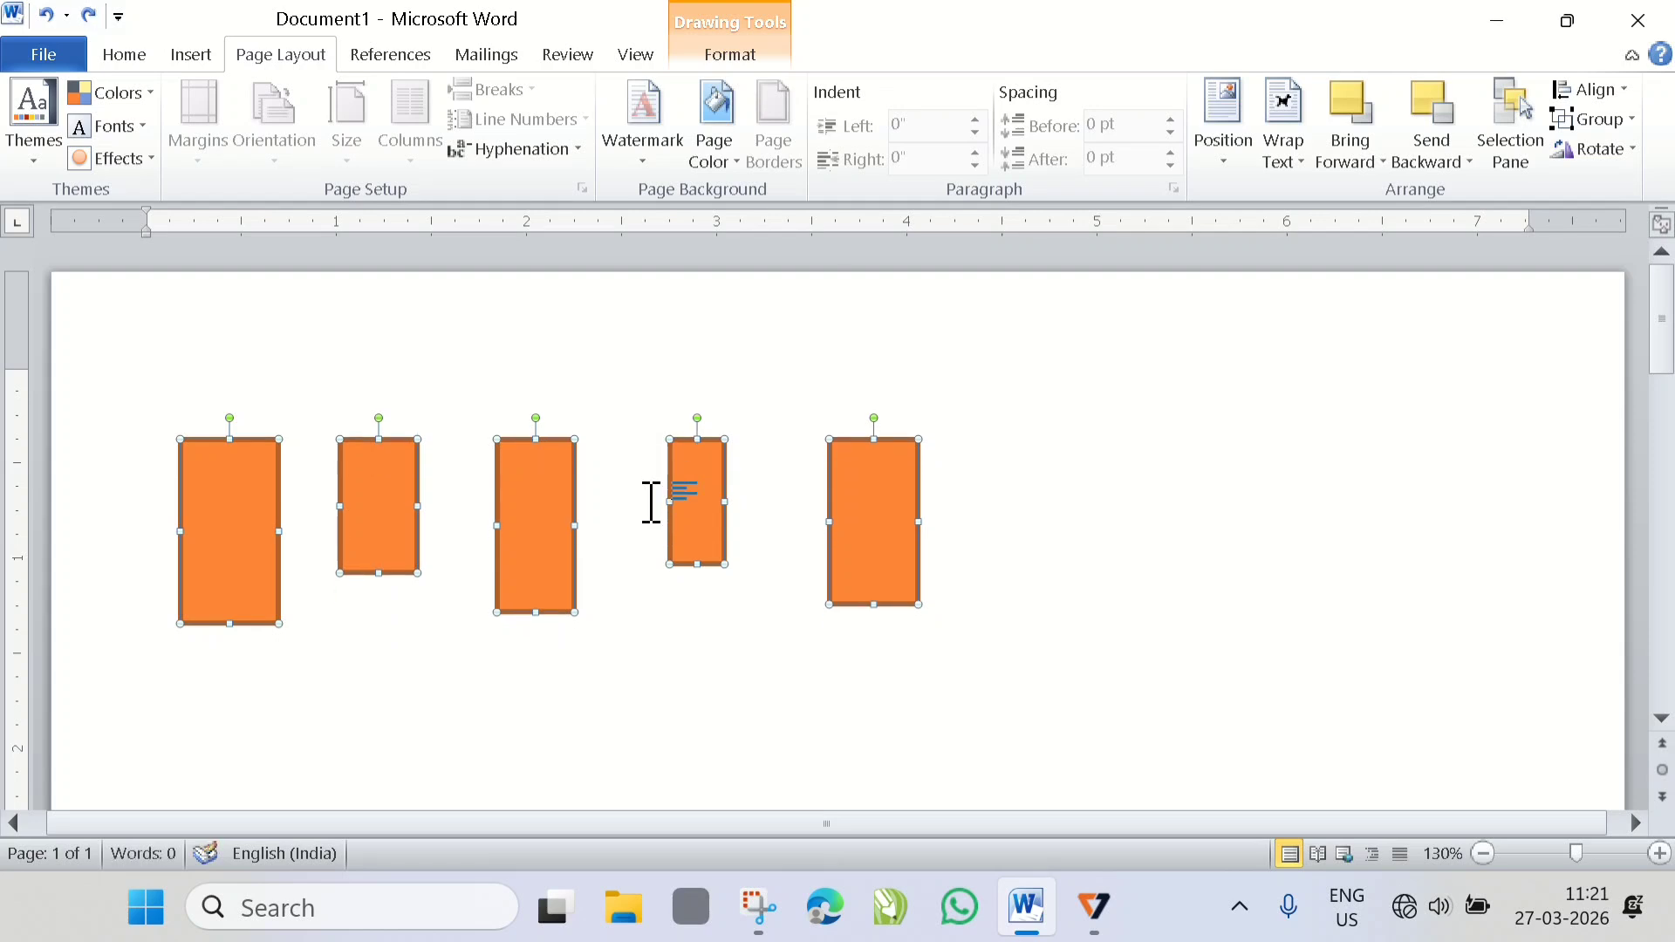
key(ctrl+z)
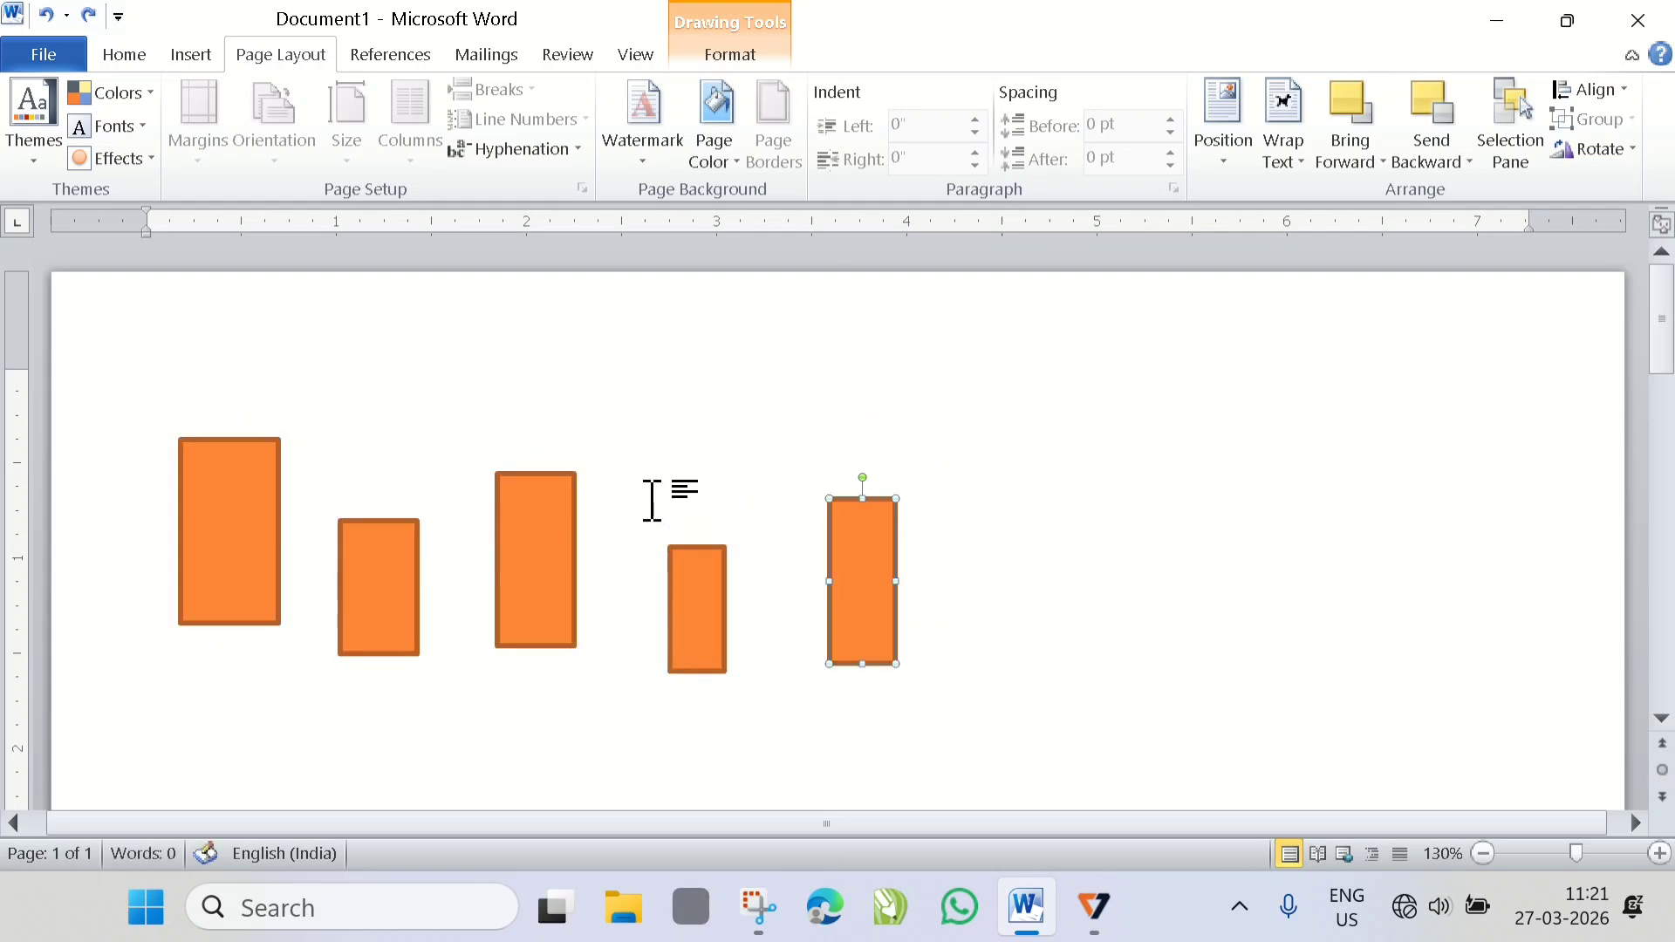
- Select all five rectangles again and align them to the page's top margin with Align Top
click(268, 525)
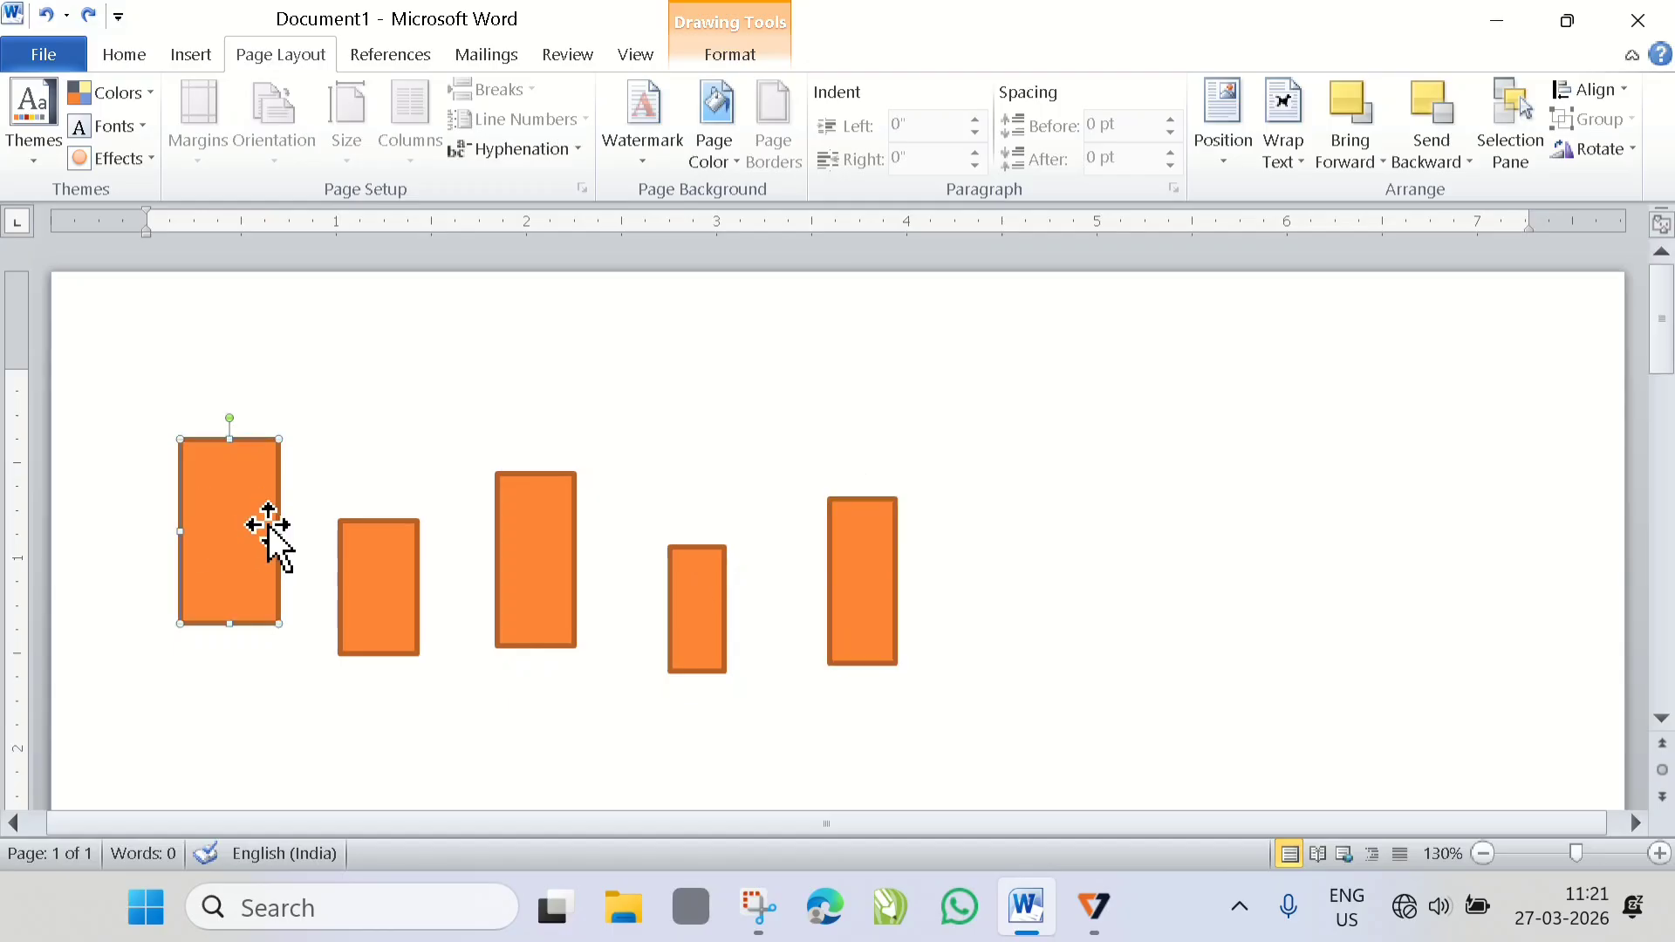
shift+click(379, 588)
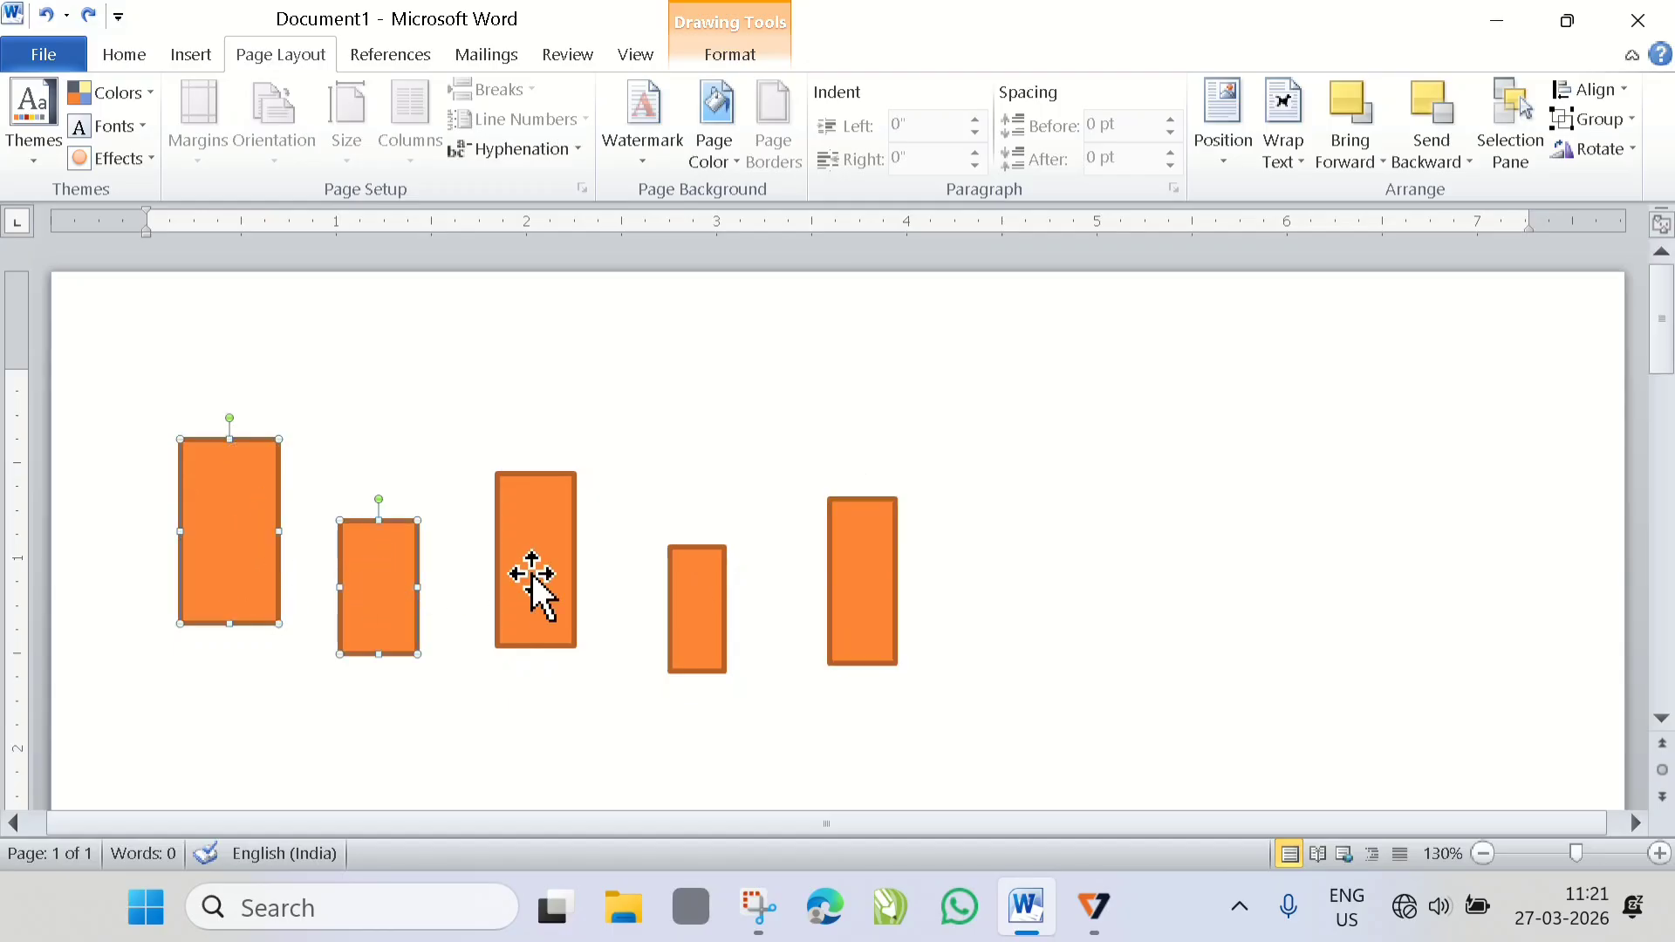
shift+click(533, 575)
shift+click(703, 625)
shift+click(879, 561)
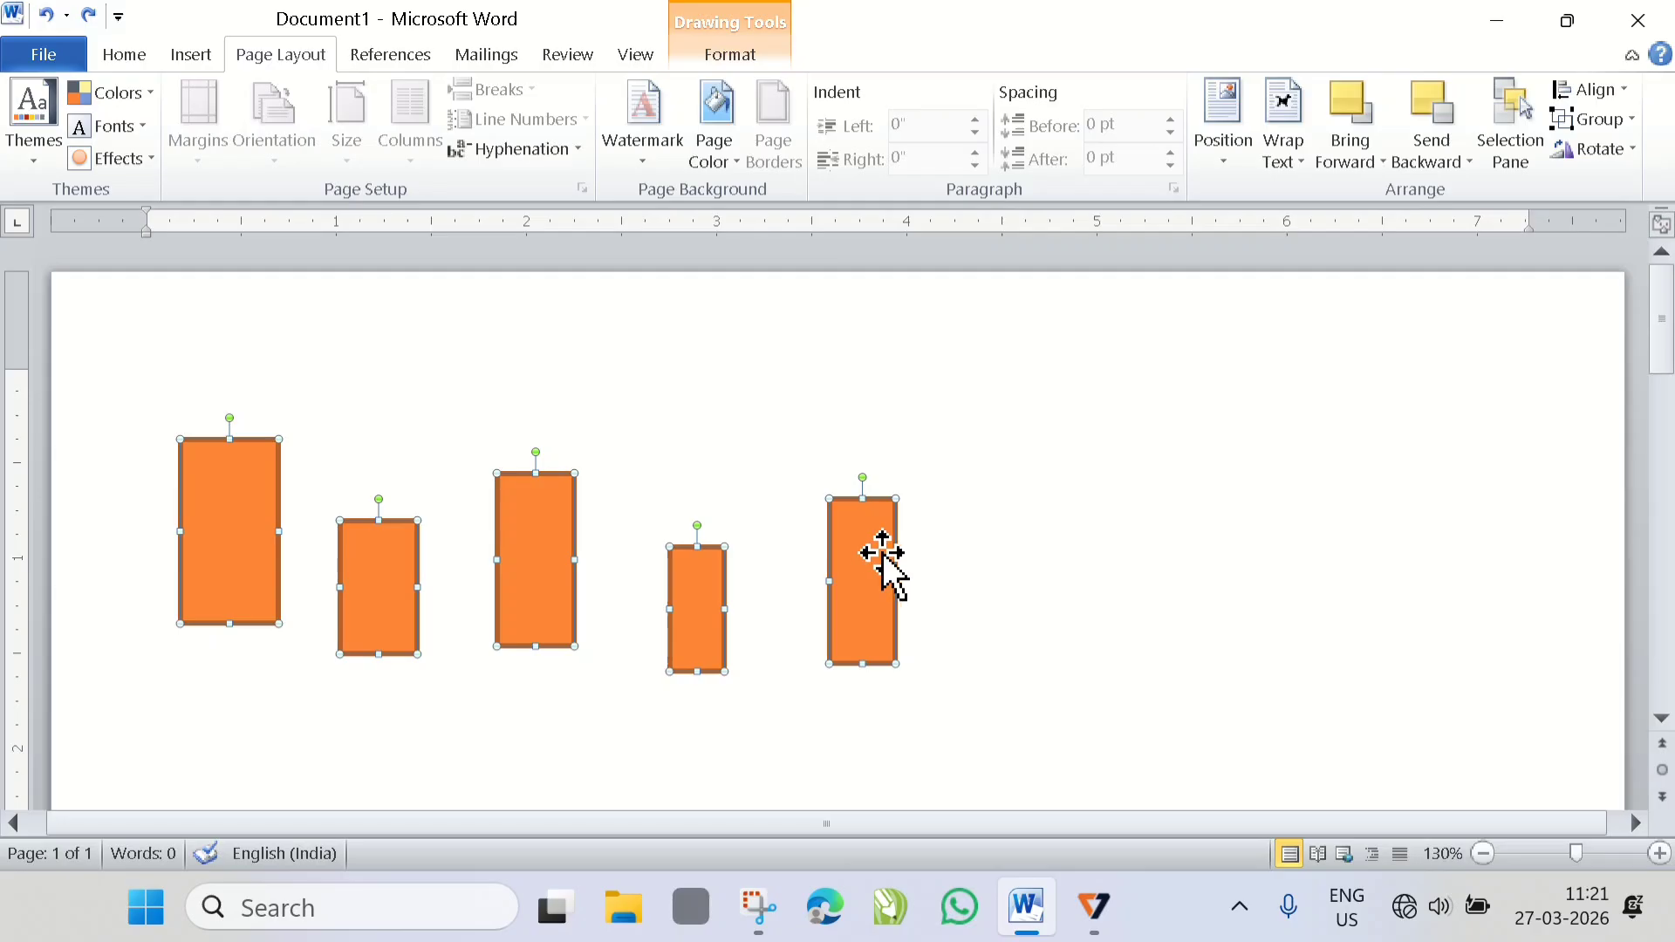
click(1616, 92)
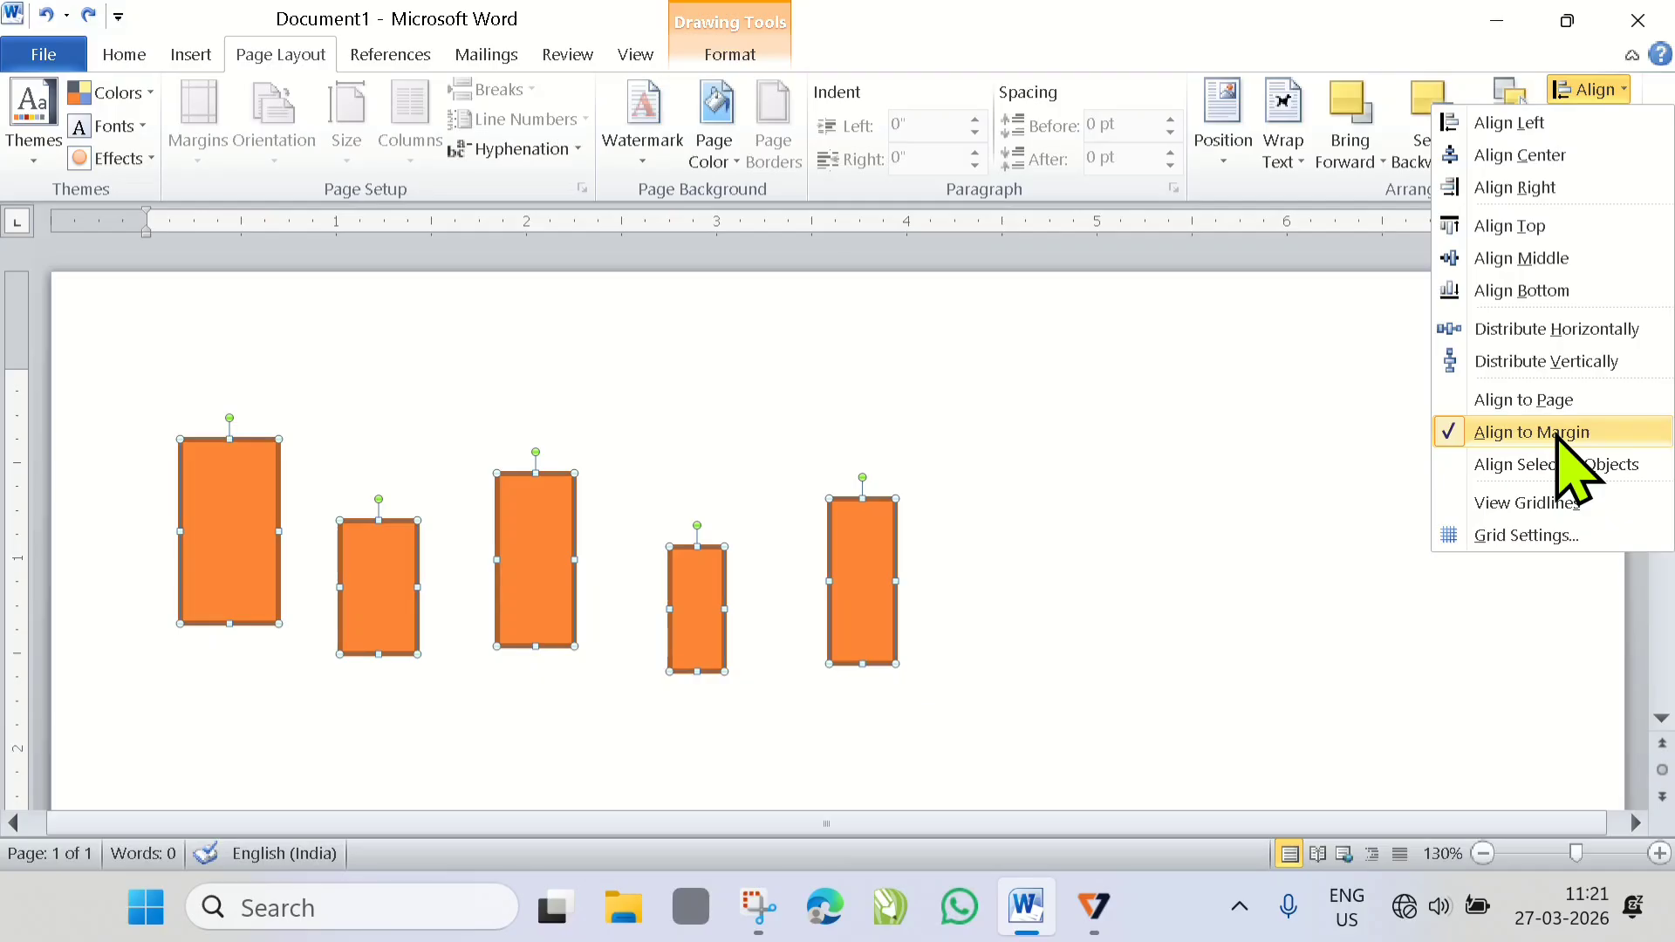
click(1510, 229)
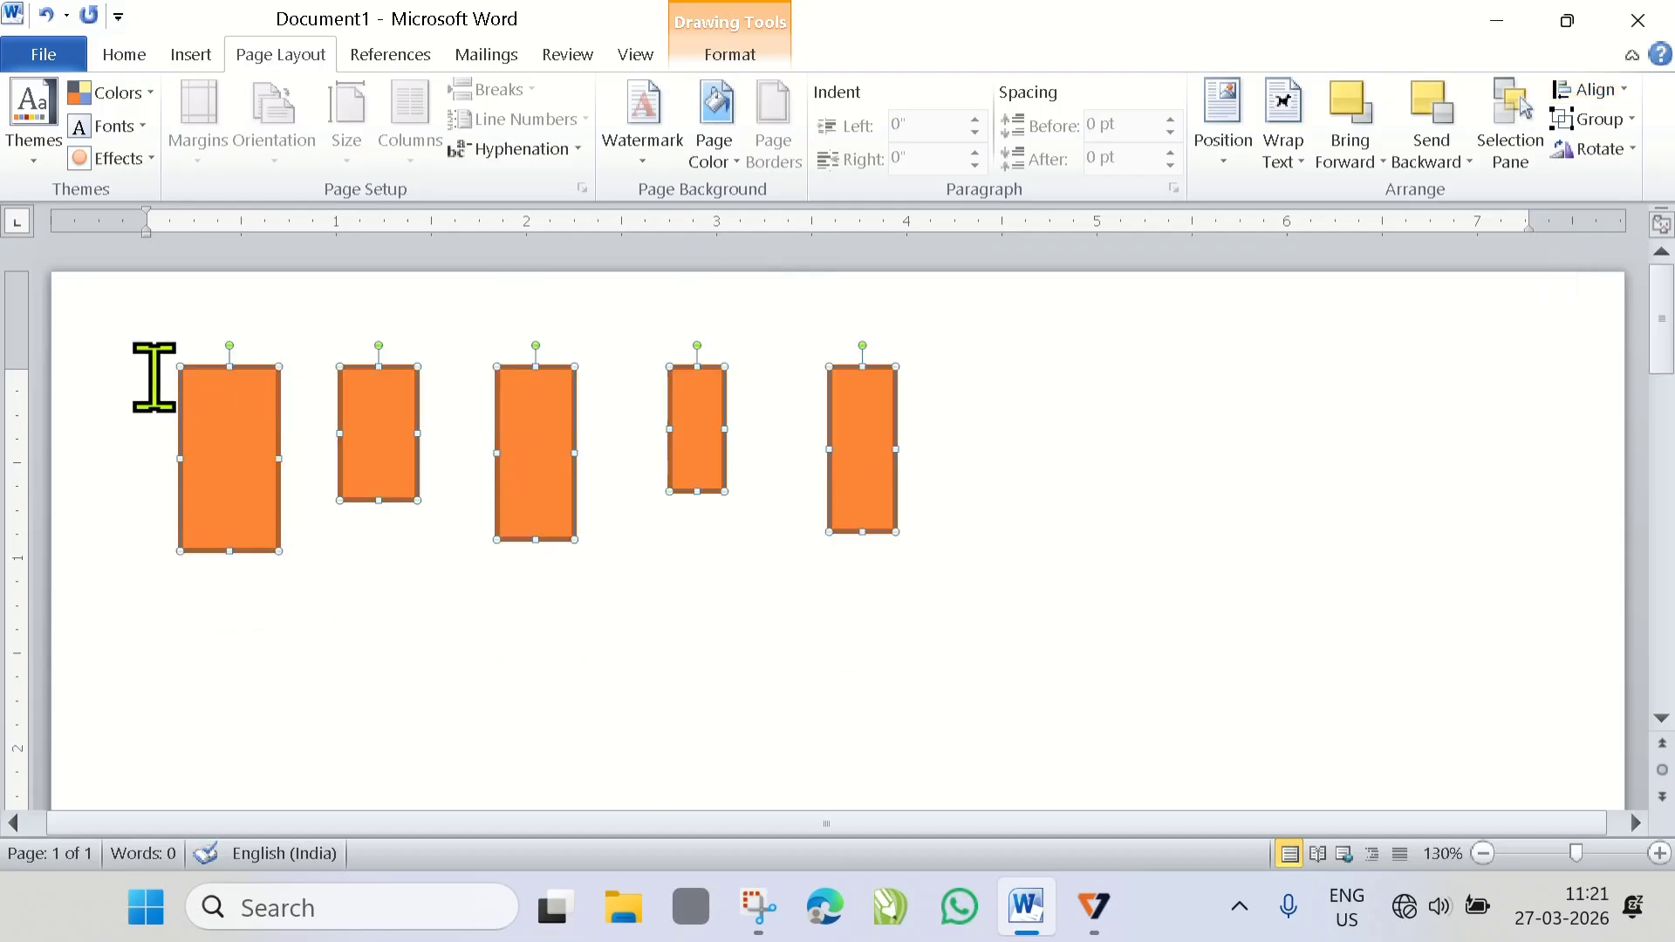
drag(27, 370, 17, 366)
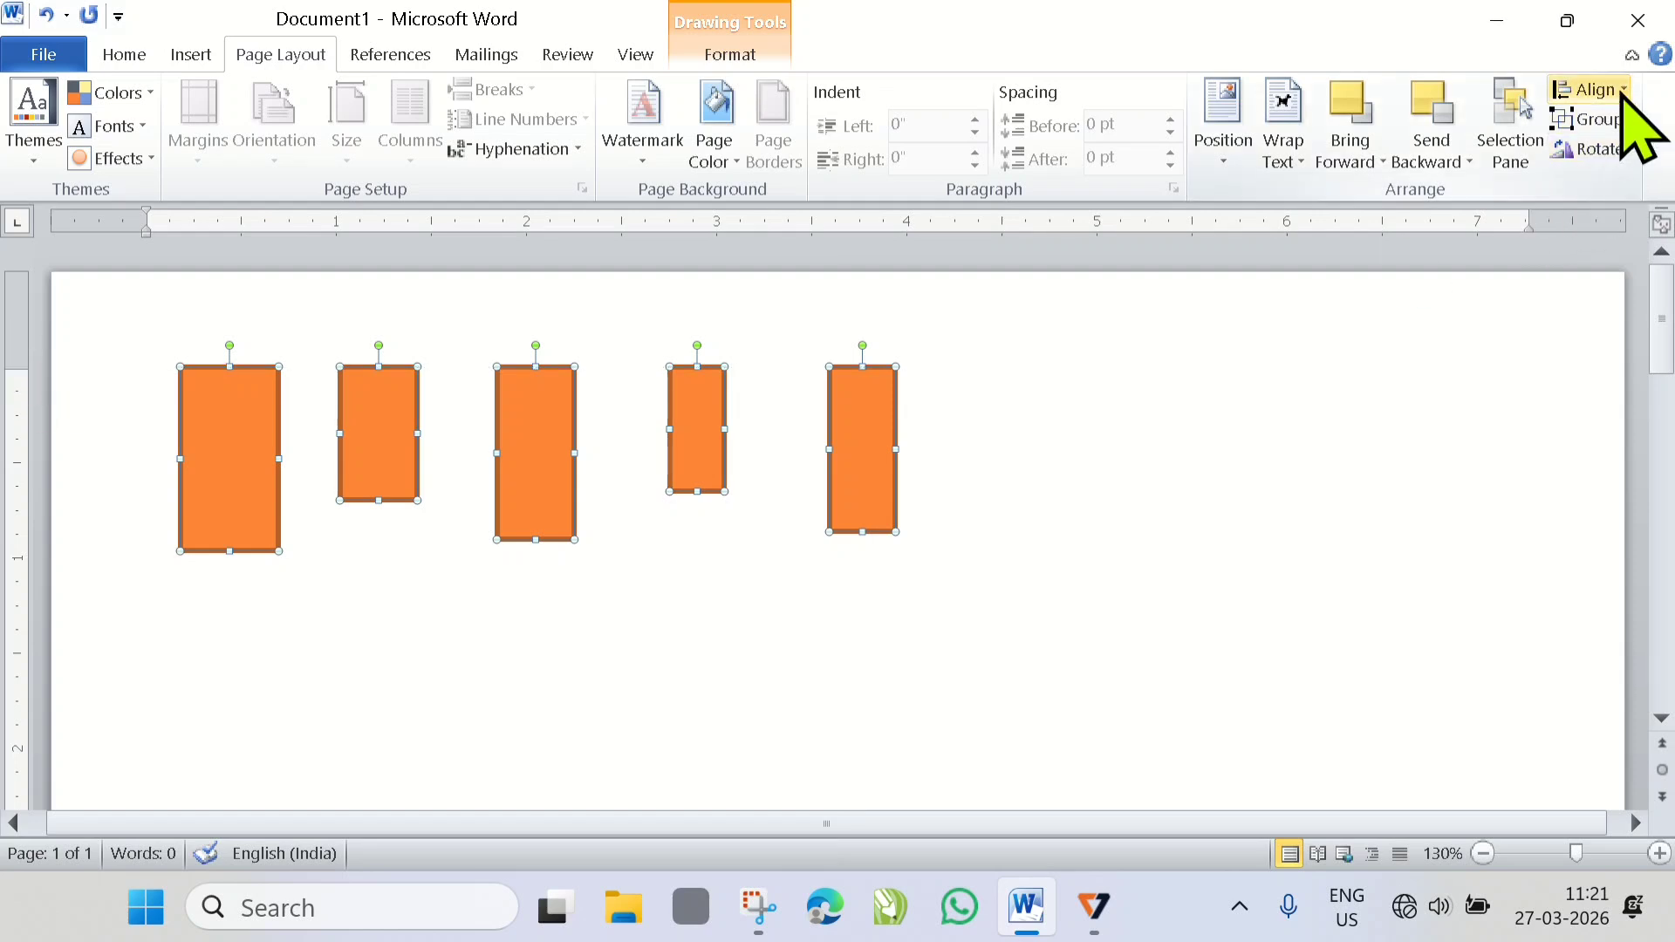
- Align the five selected rectangles to the vertical middle between the page margins with Align Middle
click(1615, 89)
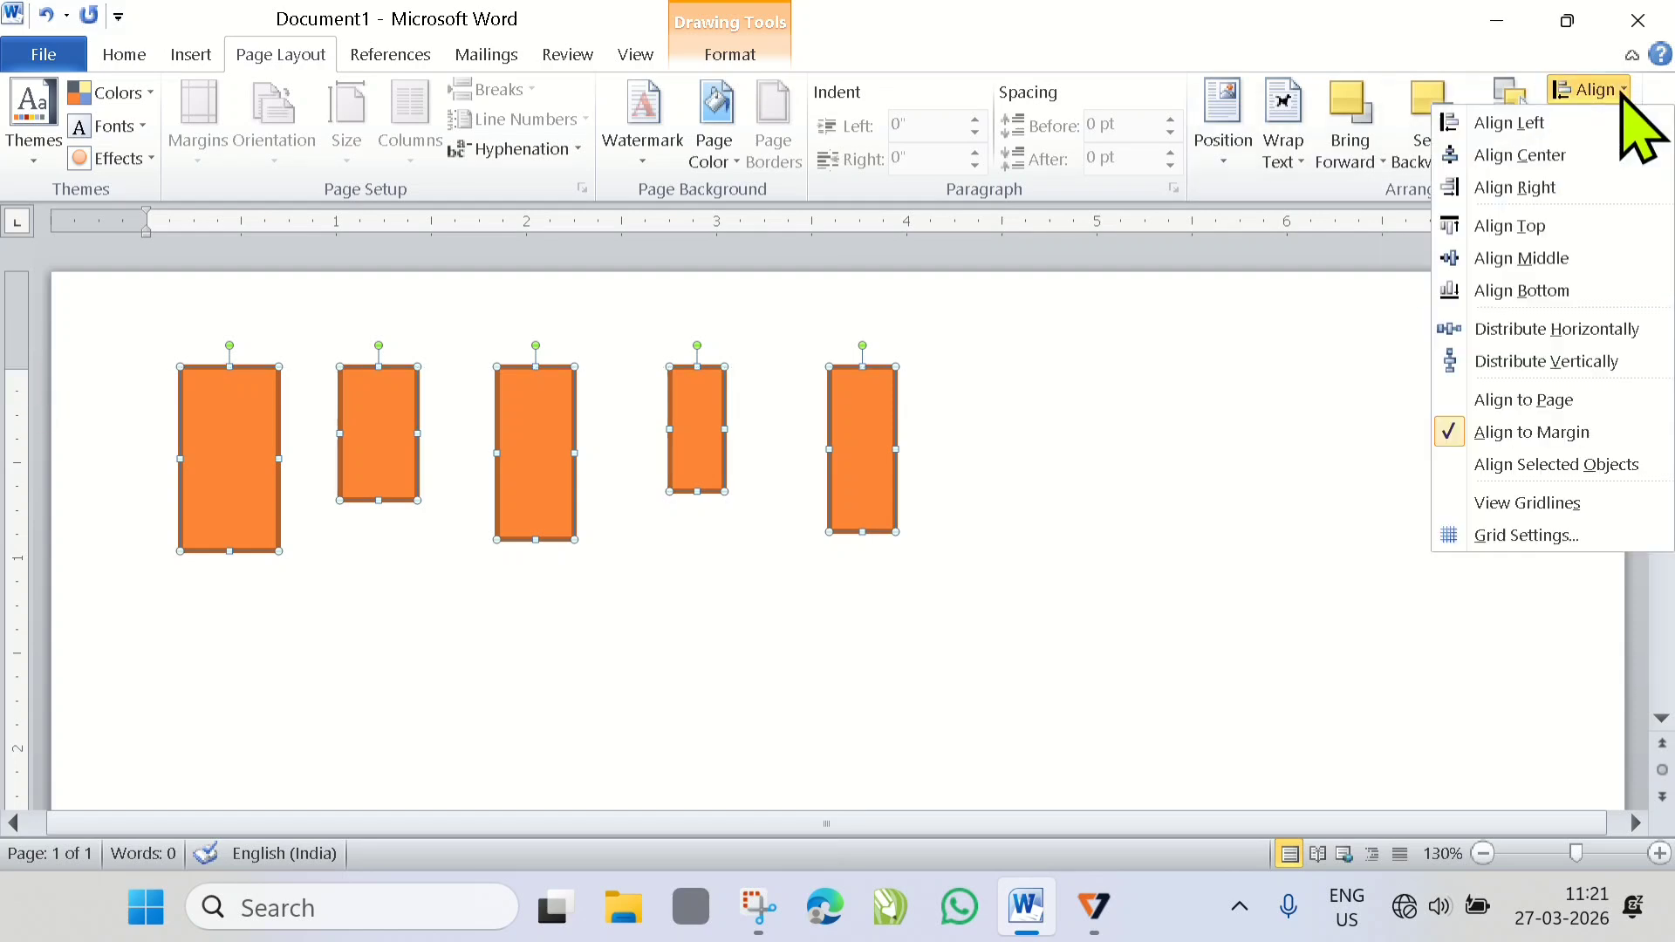
click(1541, 259)
scroll(714, 498, down, 8)
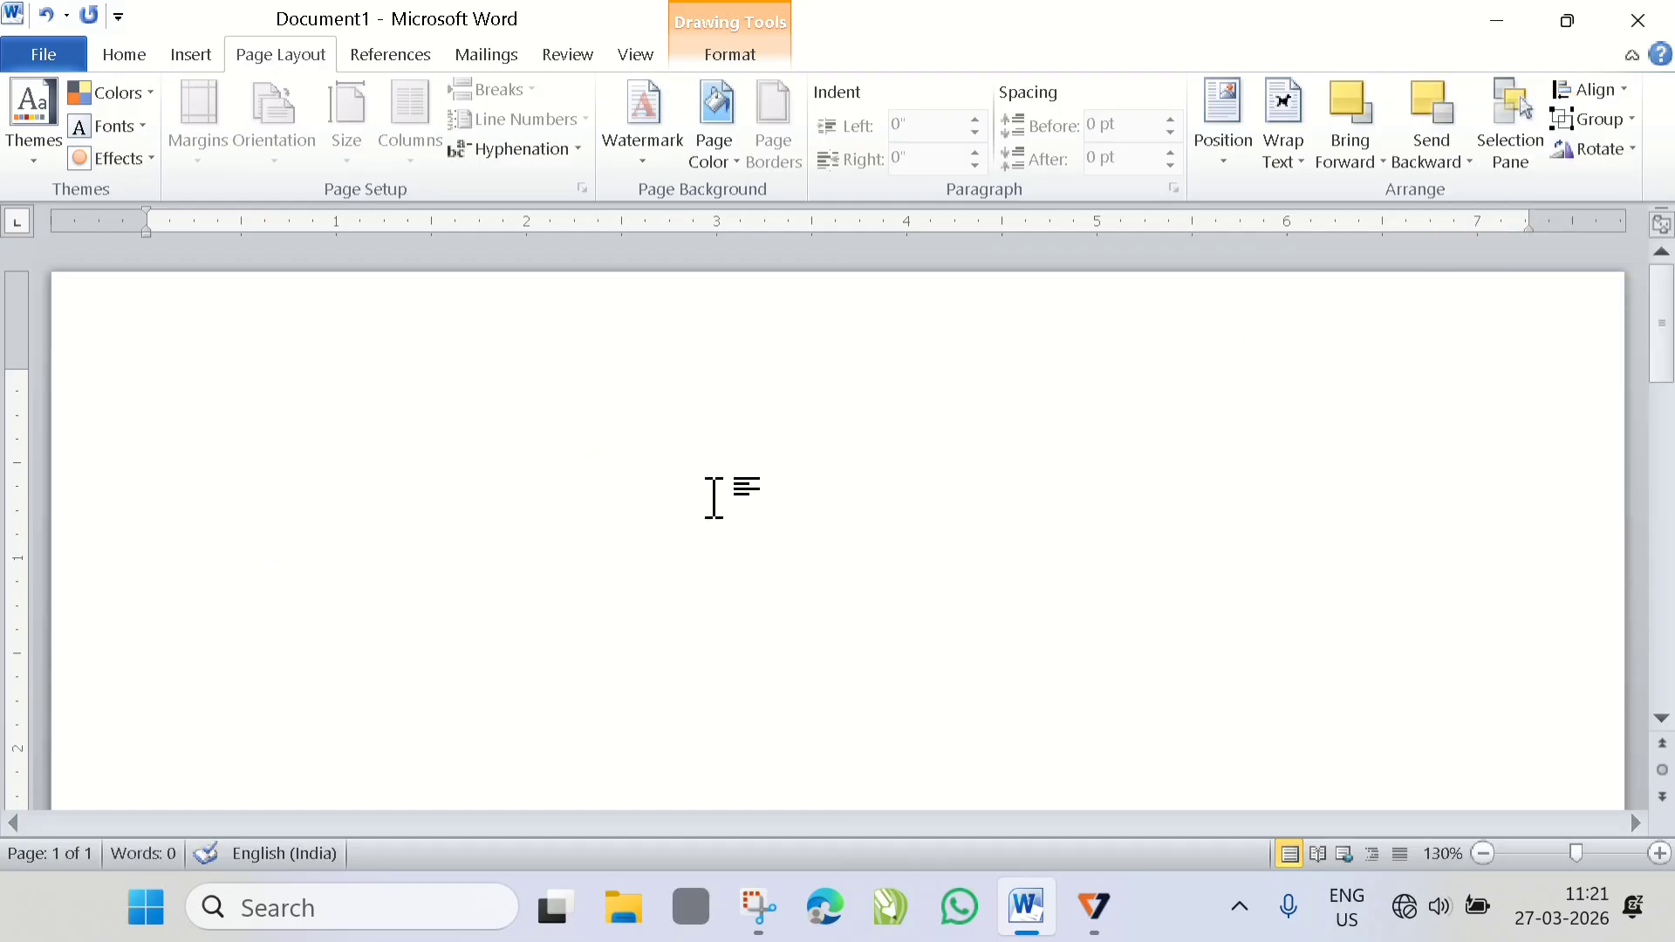
scroll(714, 497, down, 2)
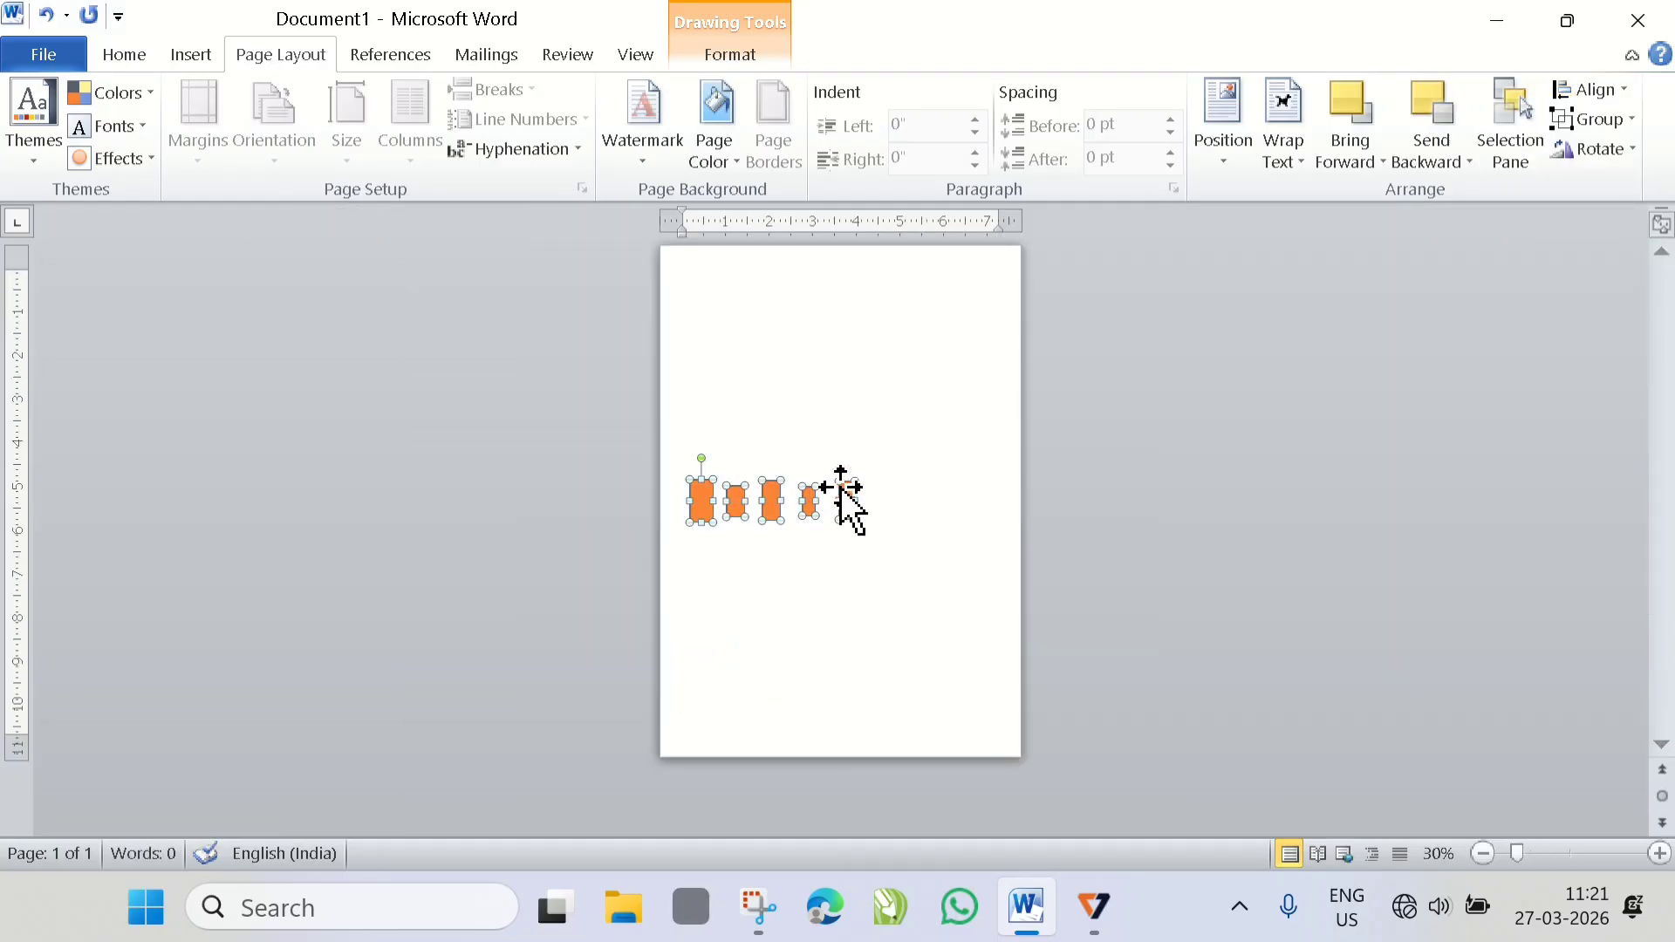